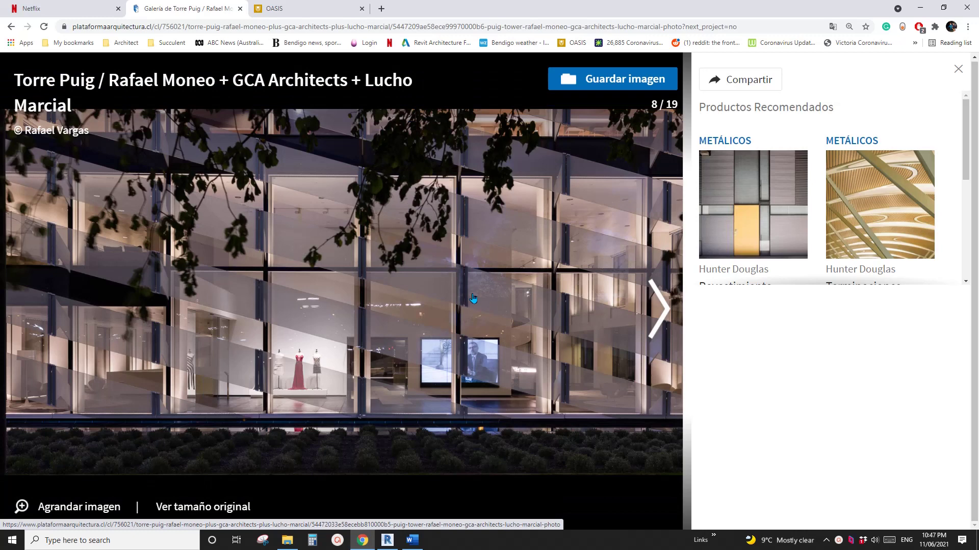
- Browse the Torre Puig gallery through the photos, floor plans and section, and examine the final façade detail drawing
left_click(473, 297)
key("alt+Left")
left_click(500, 296)
left_click(369, 329)
left_click(366, 330)
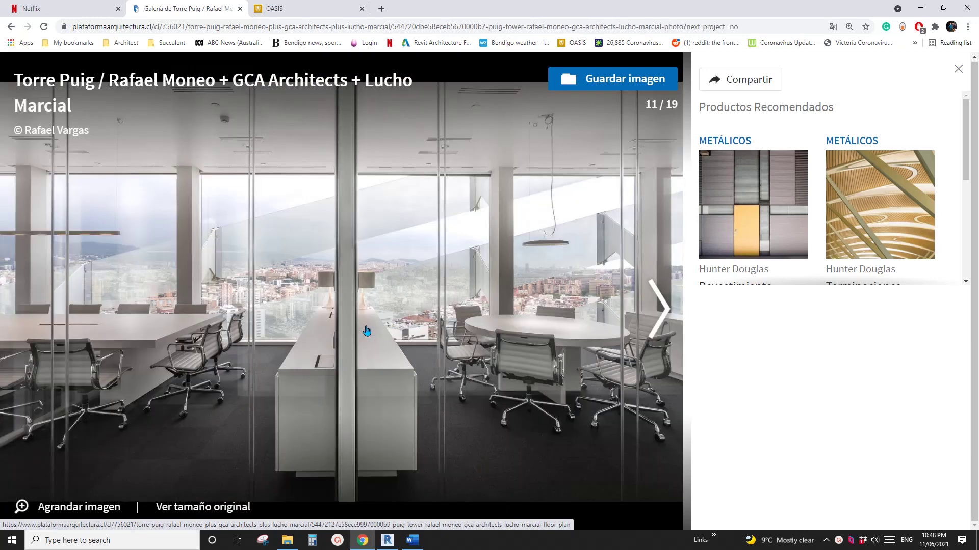
left_click(366, 329)
left_click(366, 329)
left_click(366, 324)
left_click(367, 324)
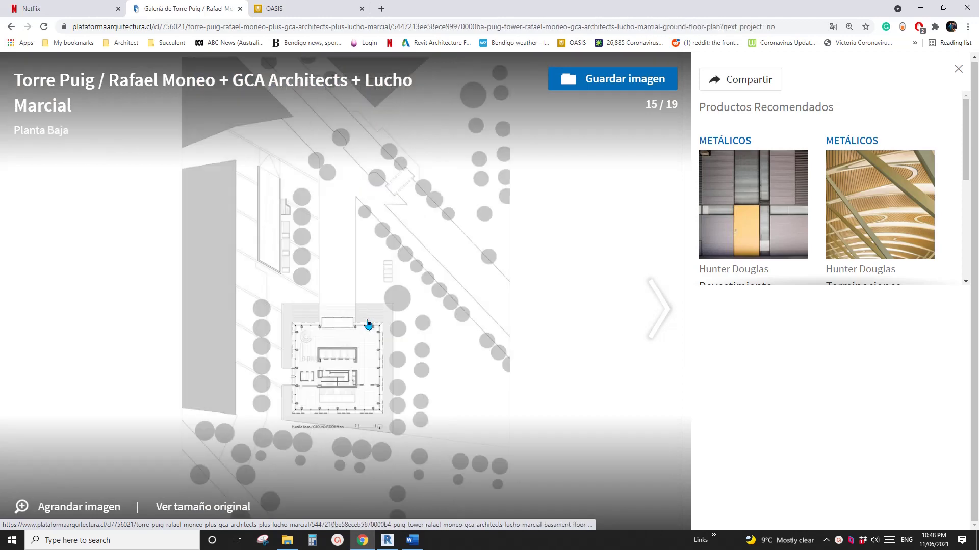
left_click(369, 325)
left_click(367, 323)
left_click(361, 322)
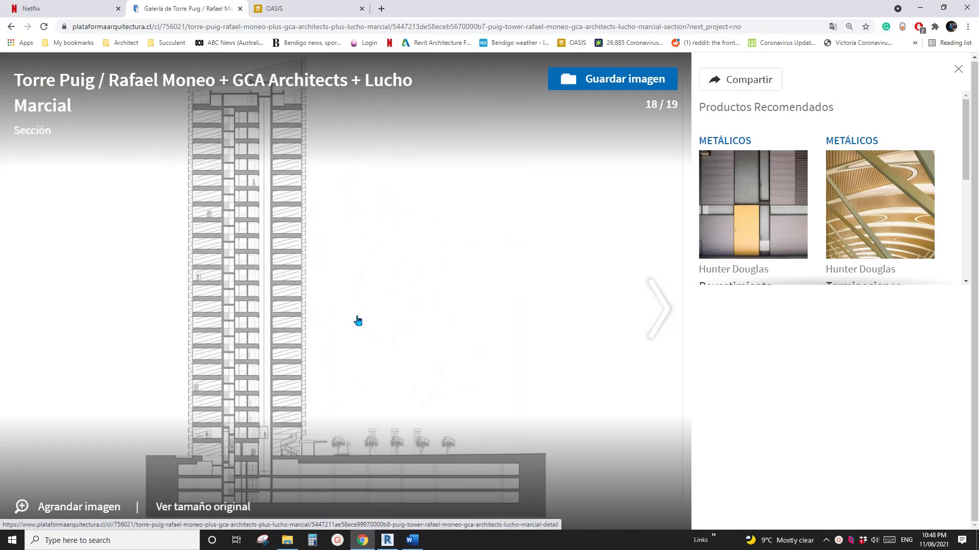
left_click(357, 321)
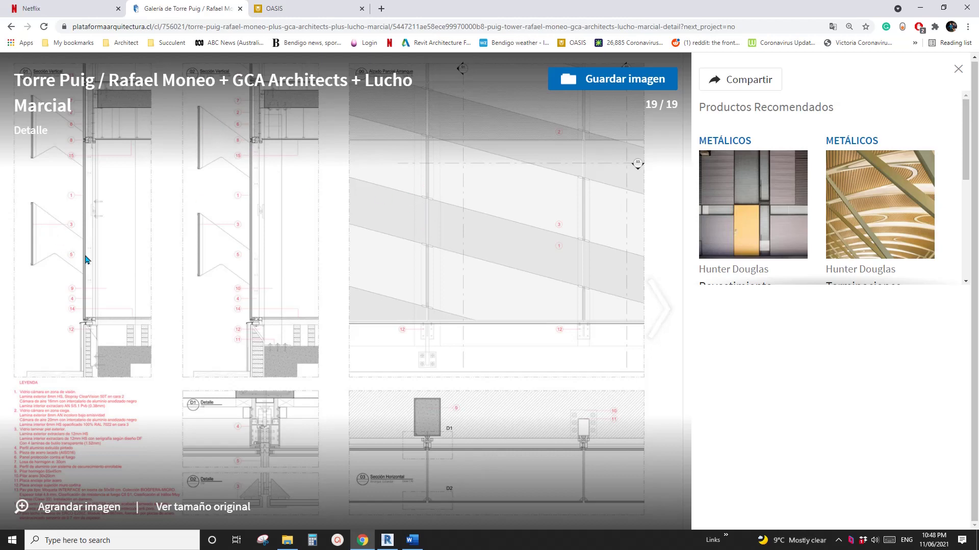
- Go back through the Torre Puig gallery, examining the meeting room photo and the daytime photo of the whole tower
key("Left")
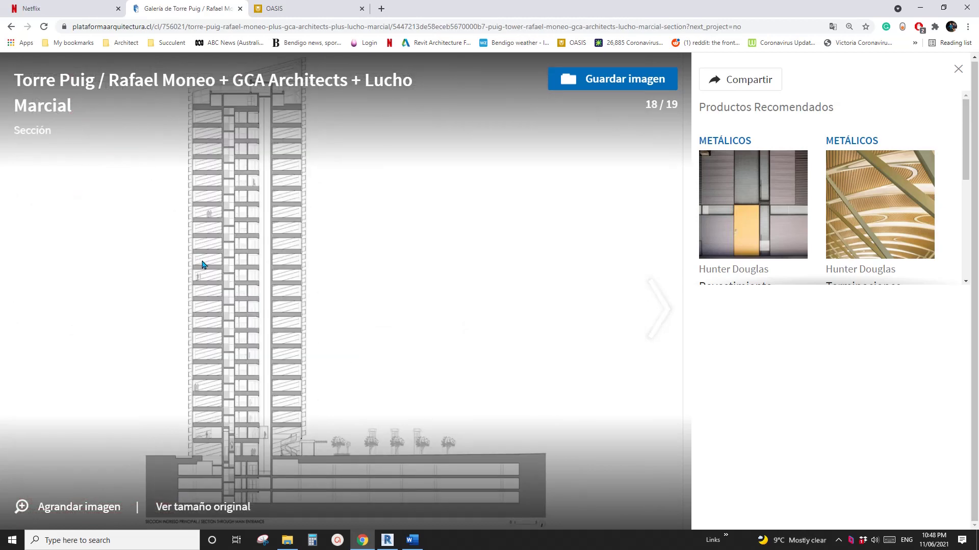
key("Left")
key("Left")
key("Left")
key("Left")
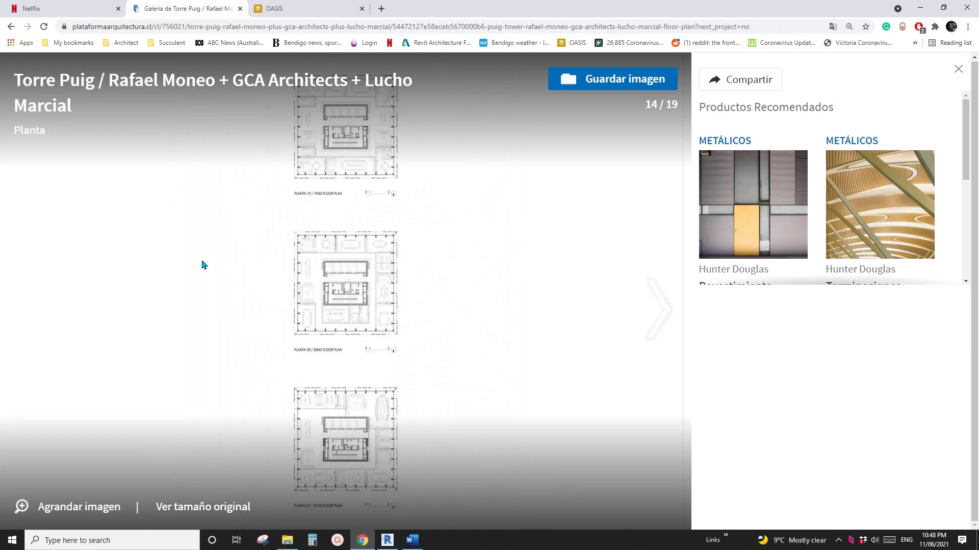
key("Left")
key("Left")
key("Left")
key("Left")
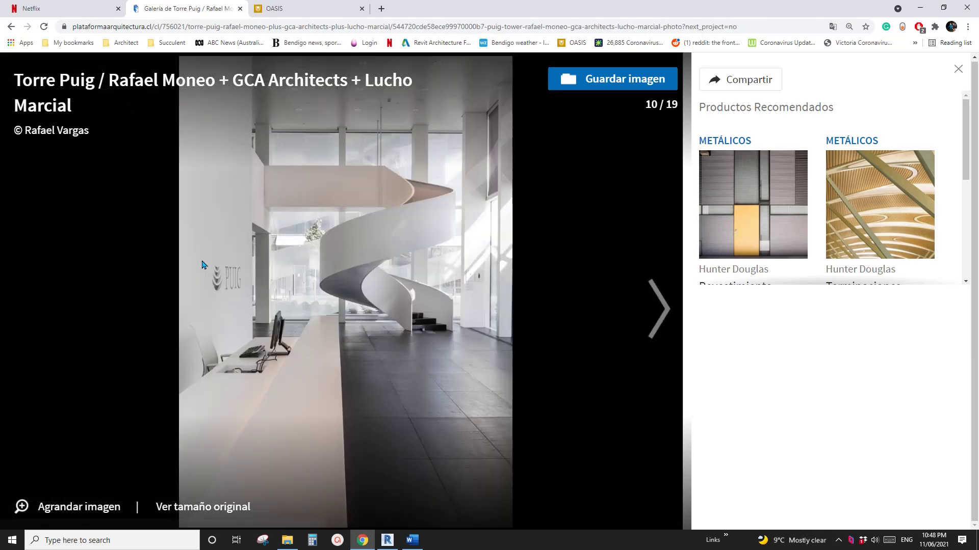
key("Right")
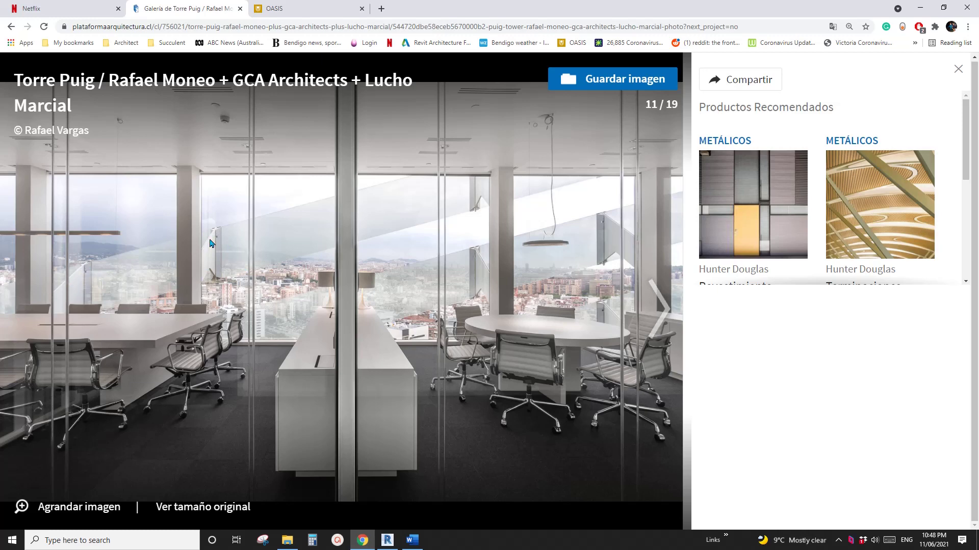
key("Left")
key("Left")
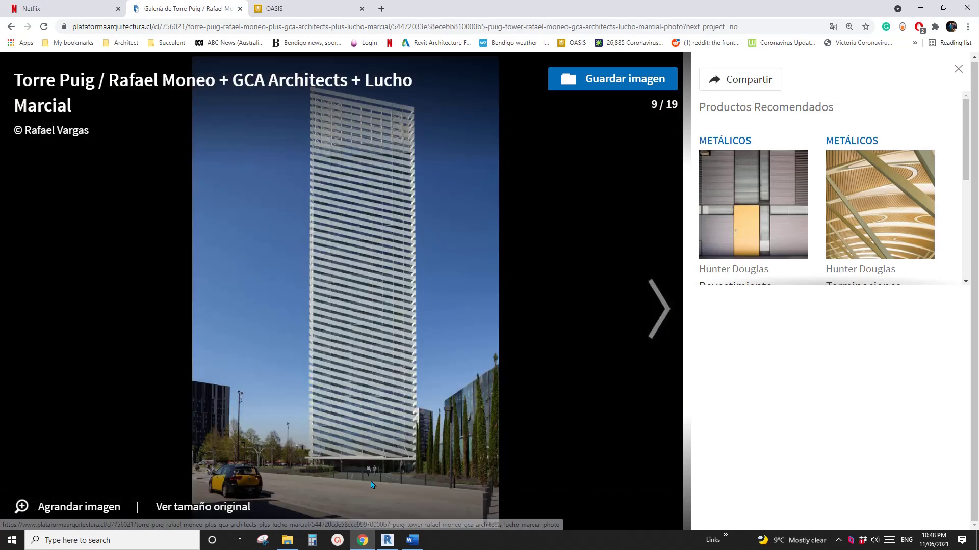
- Switch to Revit and create a new project from the Architectural Template
left_click(388, 541)
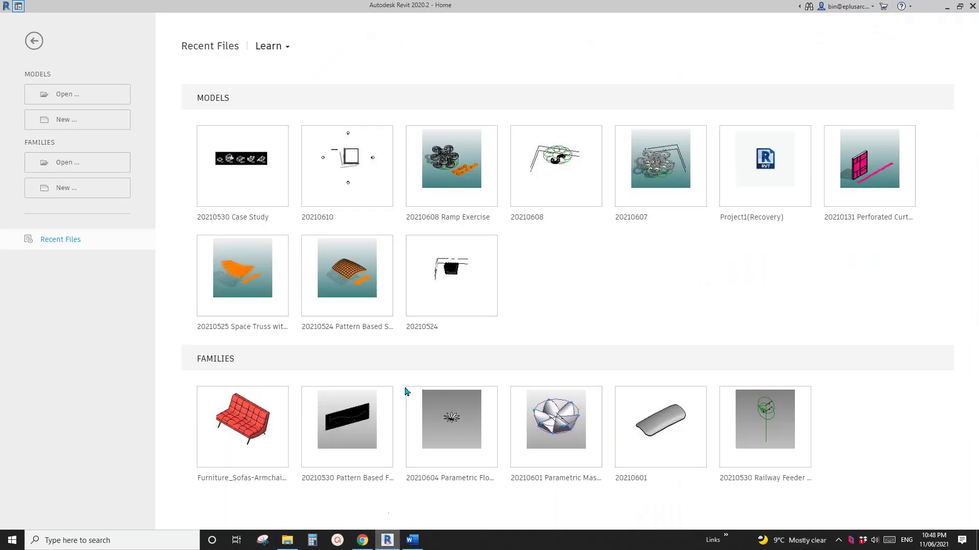
left_click(69, 119)
left_click(388, 209)
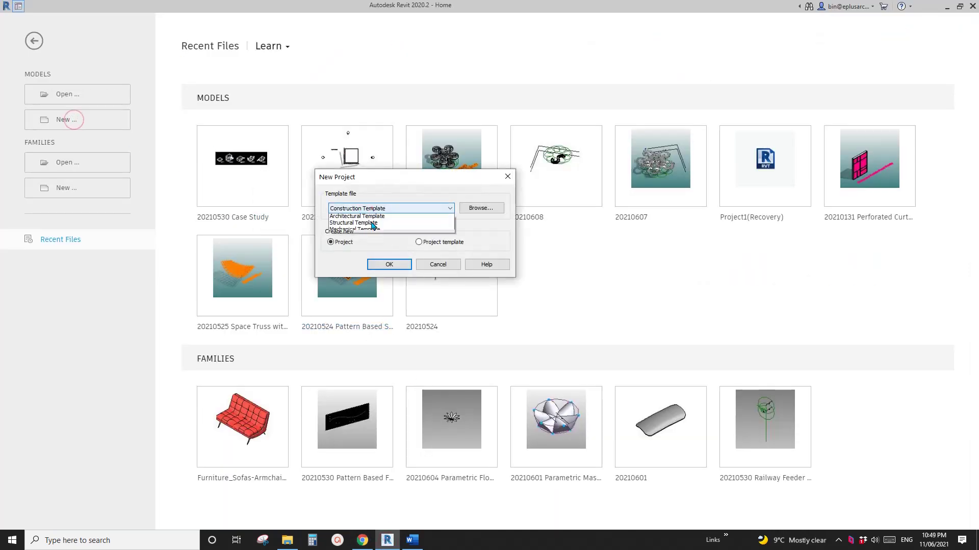
left_click(350, 230)
left_click(389, 264)
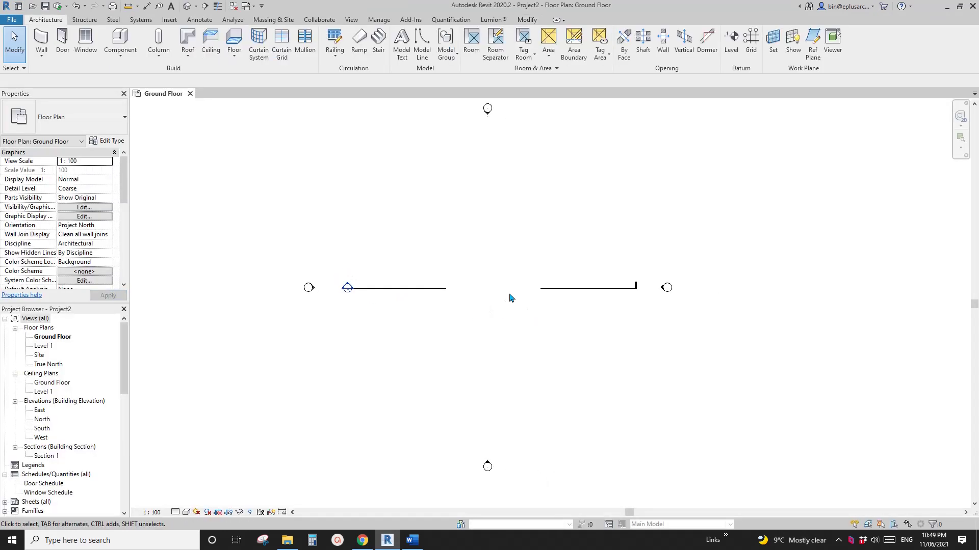
- Draw a rectangle of Storefront curtain walls about 21,200 by 24,400 mm between the elevation markers on the Ground Floor plan
middle_click_drag(505, 281, 473, 280)
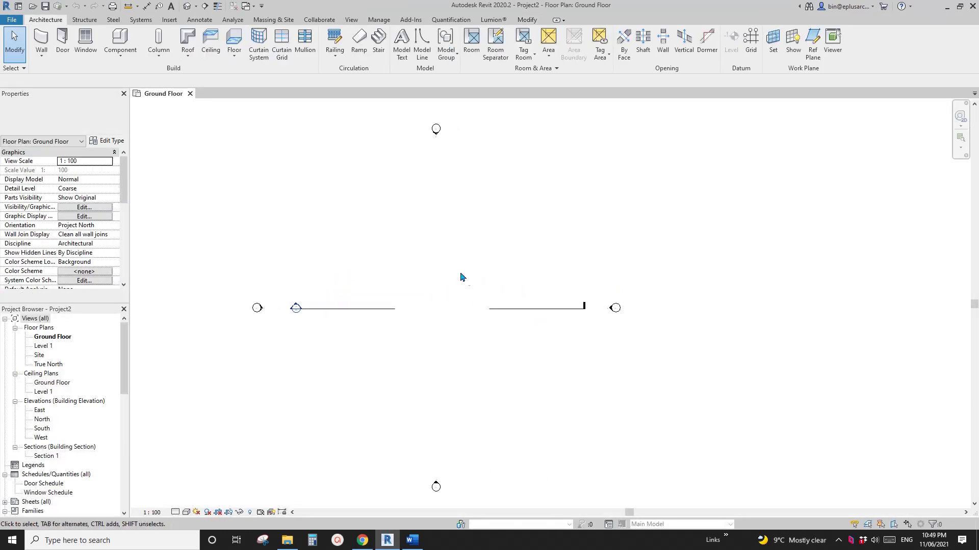
key("w")
key("a")
middle_click_drag(408, 255, 397, 251)
left_click(418, 33)
left_click(87, 114)
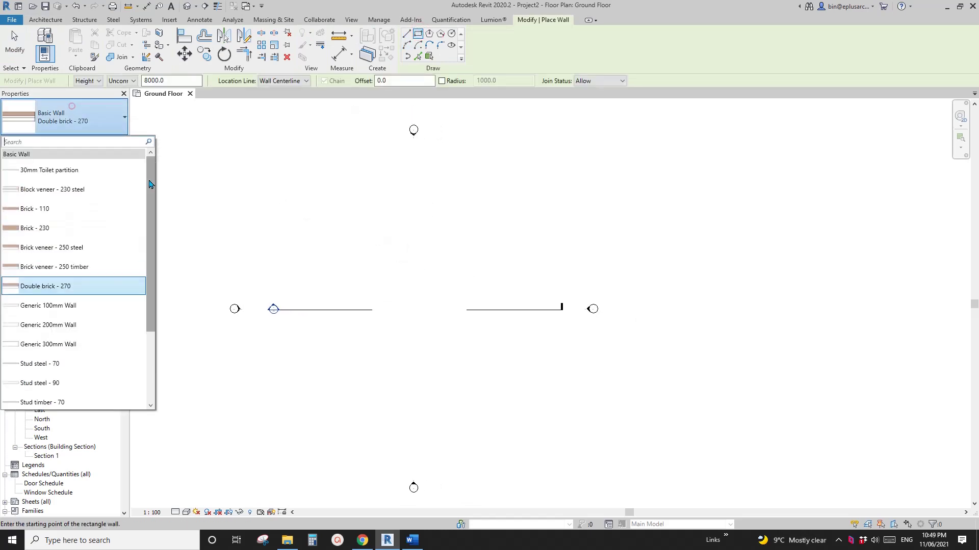
scroll(89, 305, "down", 2)
left_click(65, 369)
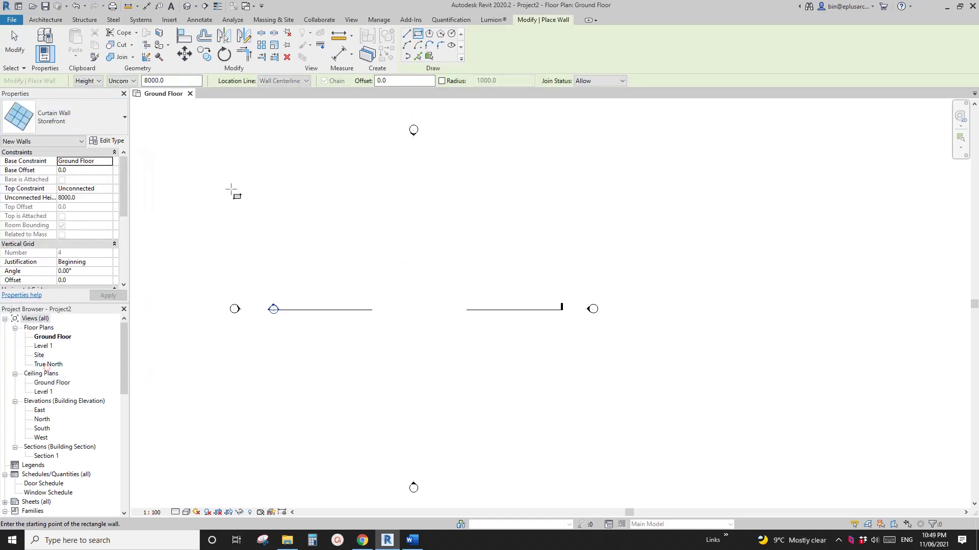
middle_click_drag(234, 193, 231, 193)
left_click(370, 245)
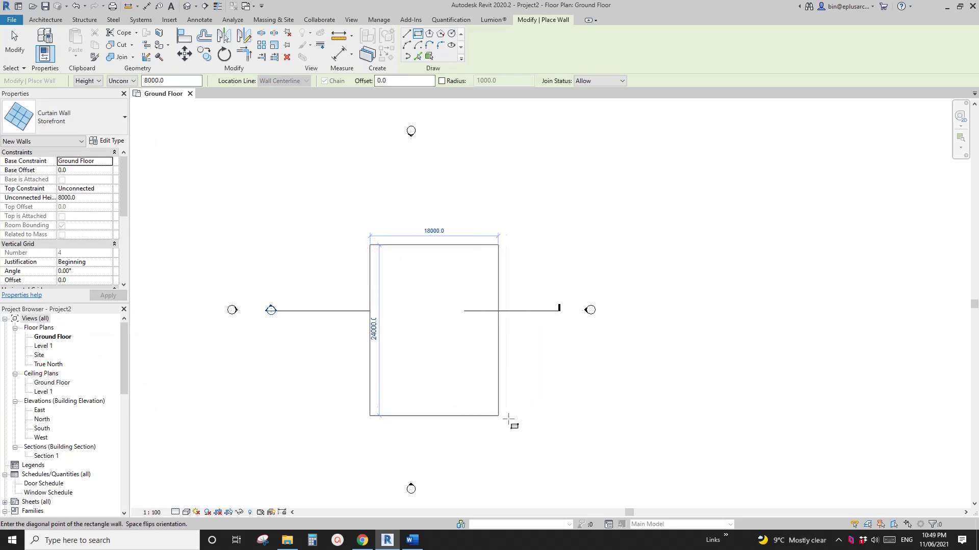
left_click(521, 419)
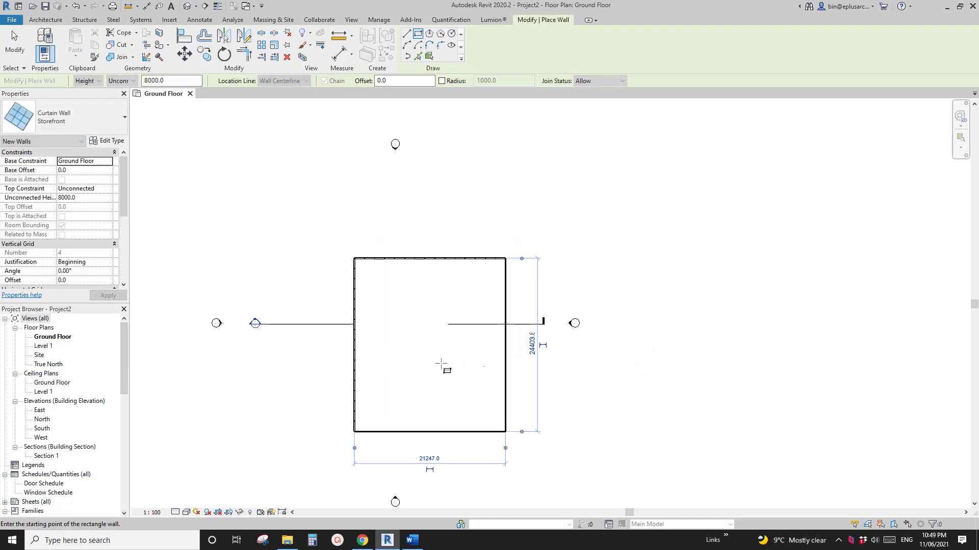
key("Escape")
key("Escape")
- Open the North elevation and move Level 1 up by 2000 mm
double_click(42, 419)
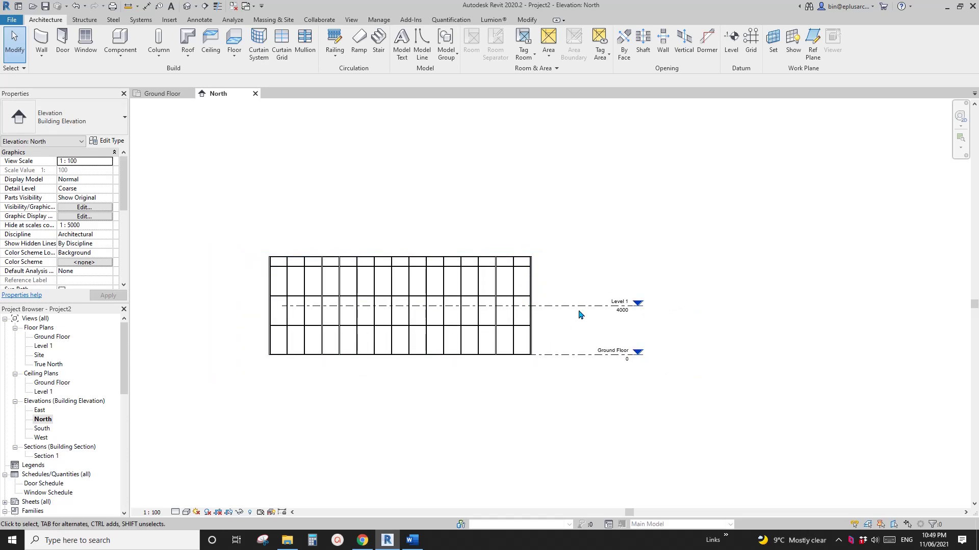
left_click(580, 306)
left_click(579, 344)
left_click(576, 306)
middle_click_drag(581, 337, 579, 338)
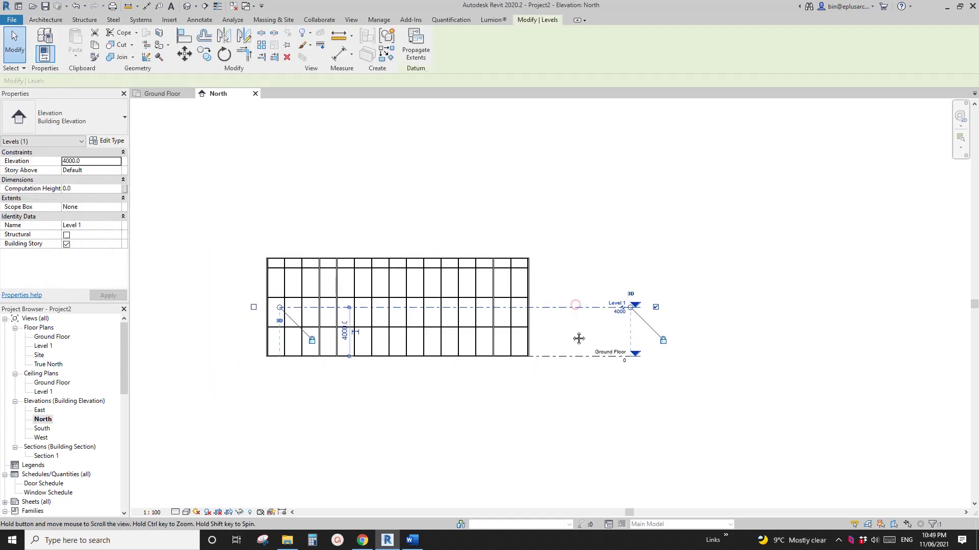
scroll(573, 327, "up", 4)
key("m")
key("v")
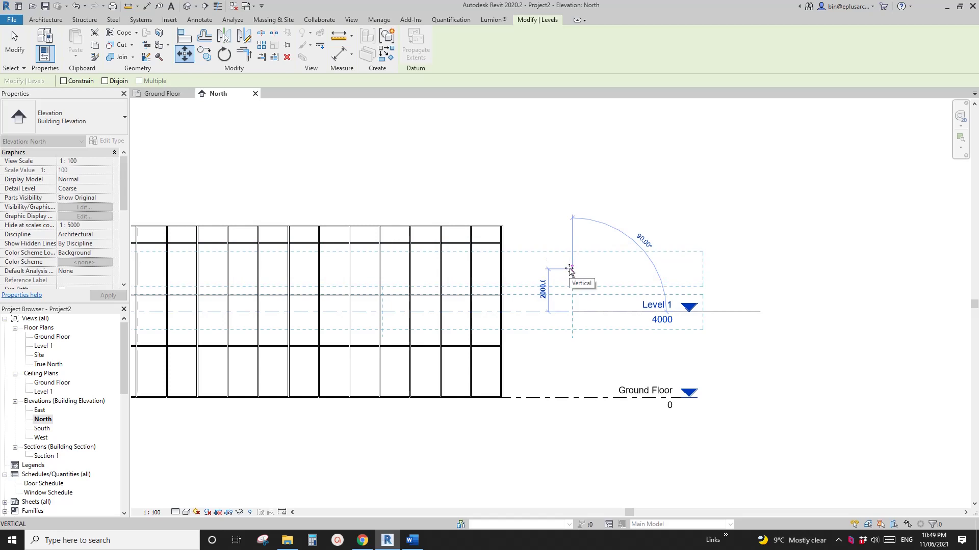
left_click(570, 270)
left_click(618, 328)
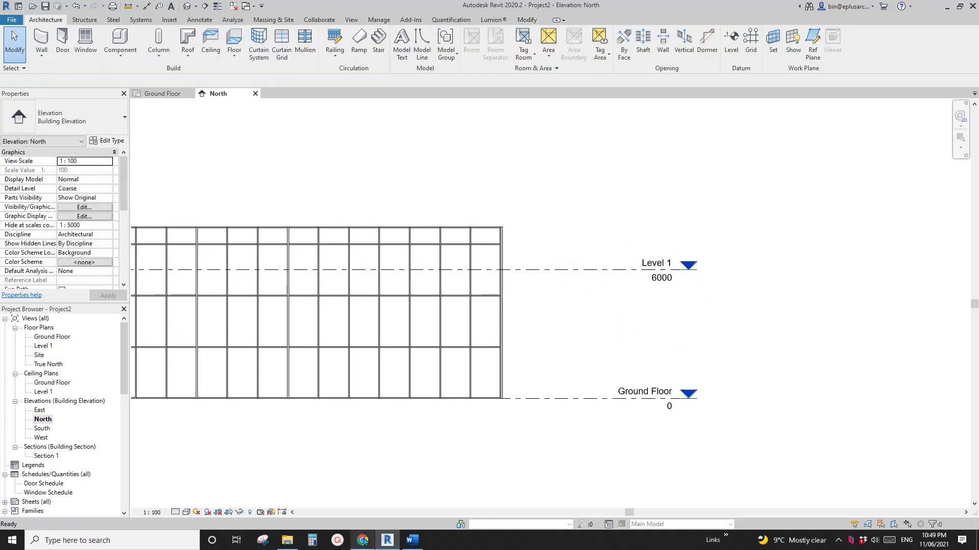
- Switch to Chrome and examine the tower exterior and the double-height lobby photos for the ground floor height
left_click(363, 541)
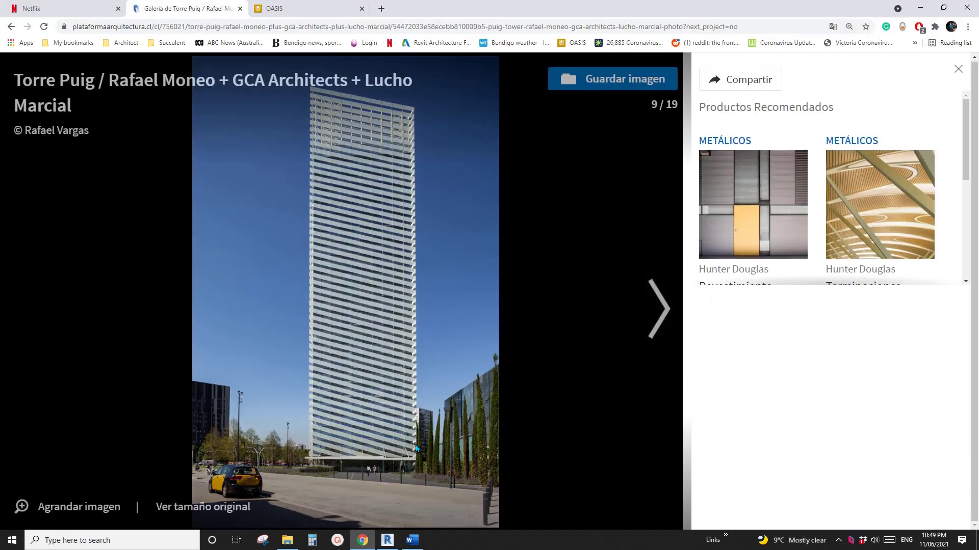
left_click(451, 348)
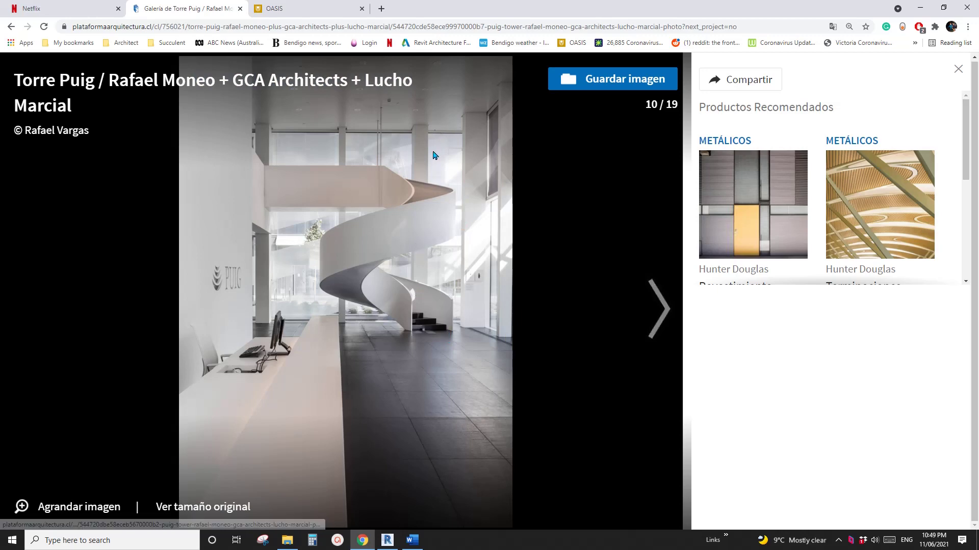
key("Left")
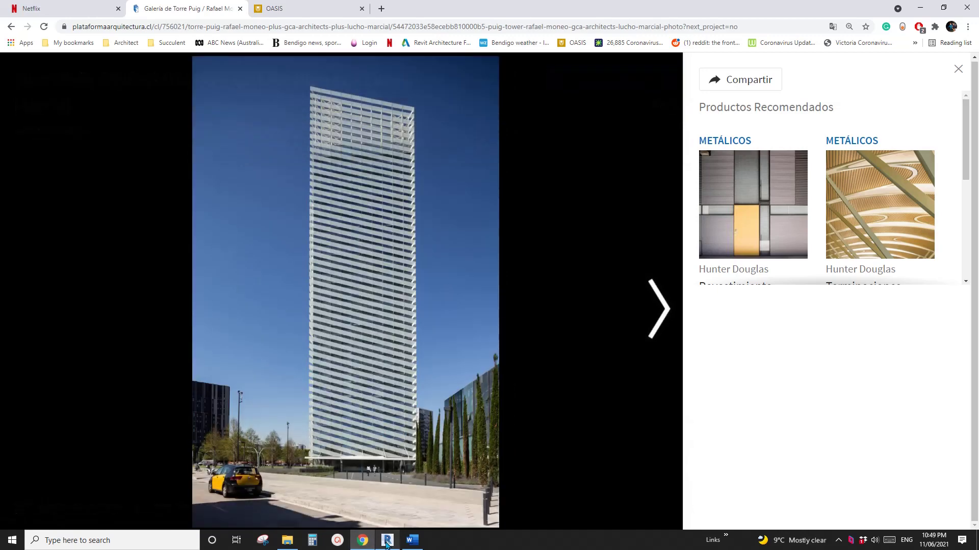
- Switch to Revit and move Level 1 down by 2000 mm in the North elevation
left_click(388, 540)
left_click(587, 275)
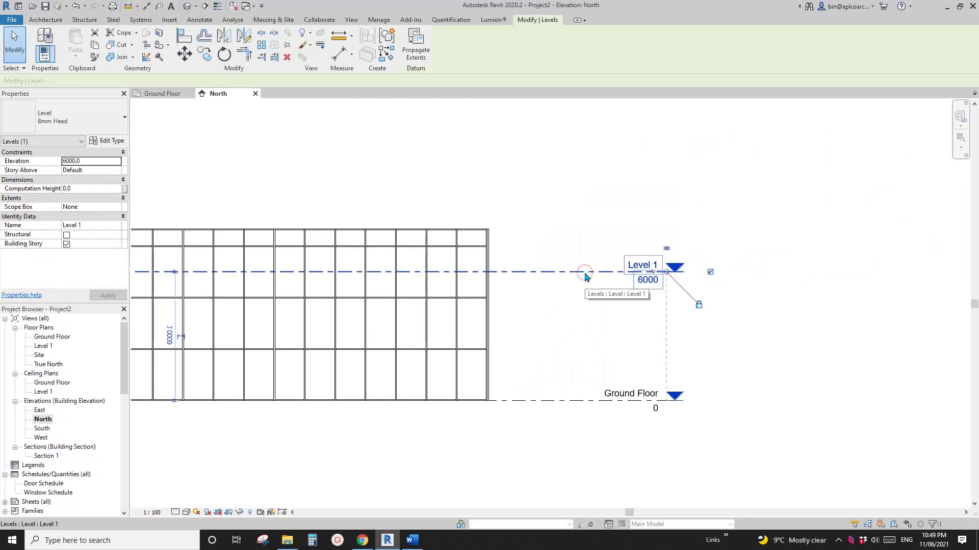
left_click(607, 294)
middle_click_drag(581, 283, 581, 285)
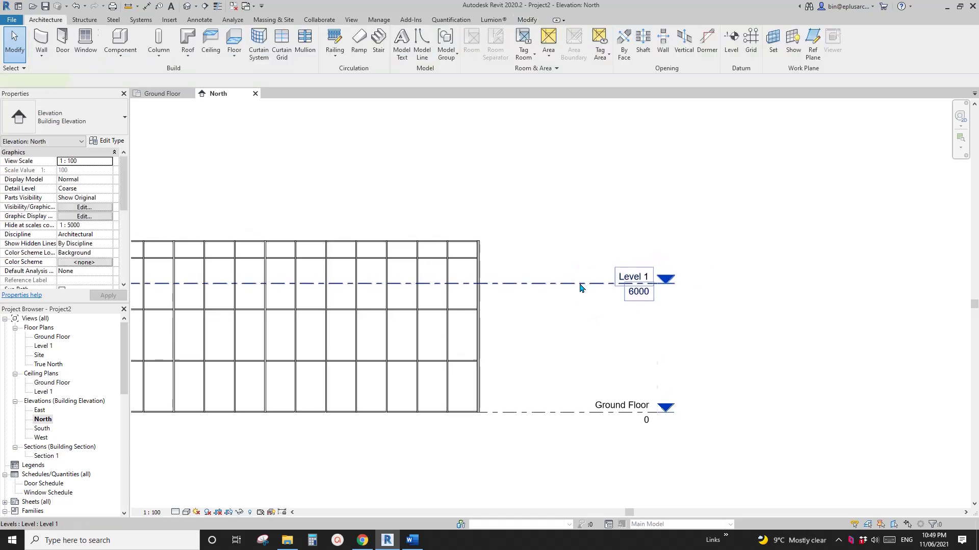
left_click(581, 285)
key("m")
key("v")
left_click(587, 205)
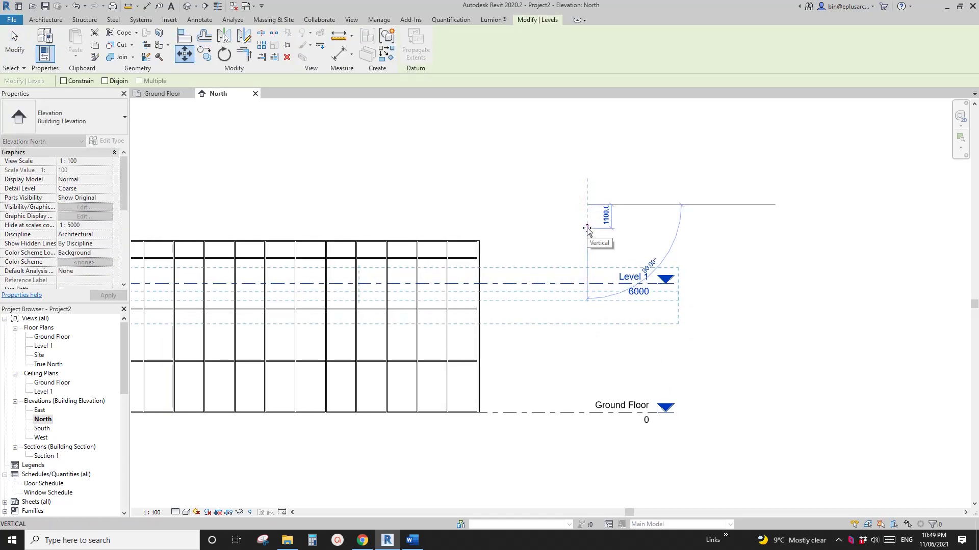
type("2000")
key("Return")
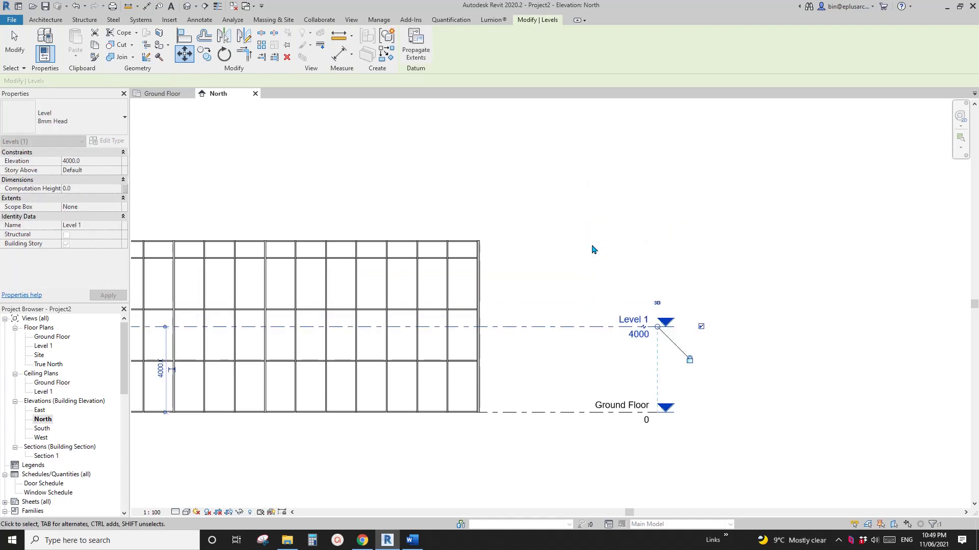
- Array Level 1 upward at 4000 mm spacing to create the tower's upper levels
scroll(572, 323, "down", 1)
key("a")
key("r")
left_click(563, 400)
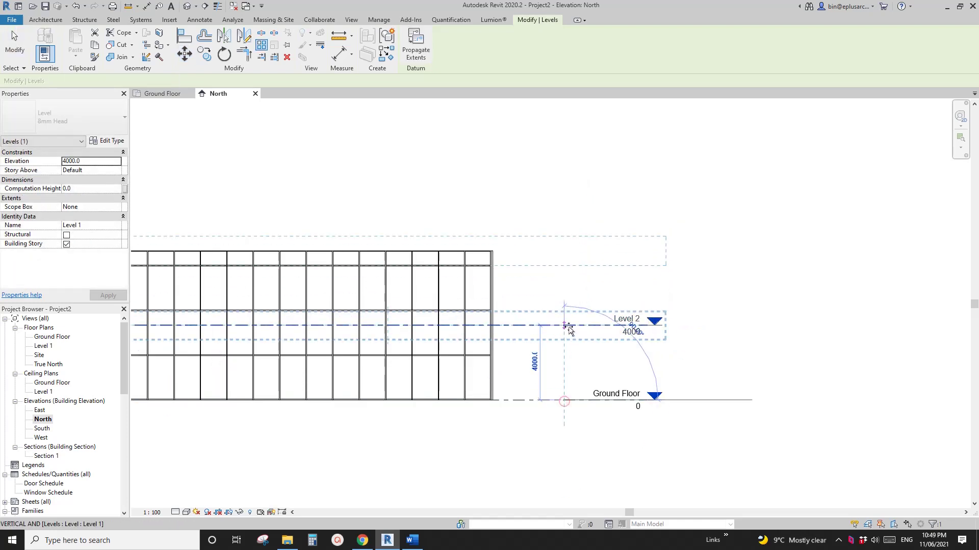
left_click(566, 325)
scroll(585, 319, "down", 1)
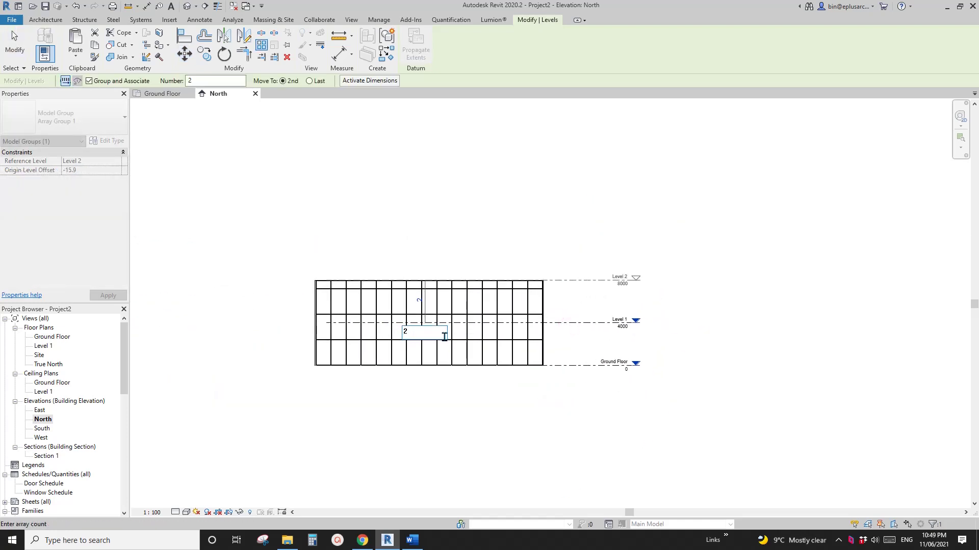
left_click(569, 200)
key("Escape")
- Select all instances of the arrayed level group and ungroup them
scroll(567, 291, "down", 2)
middle_click_drag(567, 292, 582, 340)
left_click(547, 277)
scroll(566, 330, "up", 1)
key("s")
key("a")
middle_click_drag(647, 234, 649, 245)
left_click(434, 40)
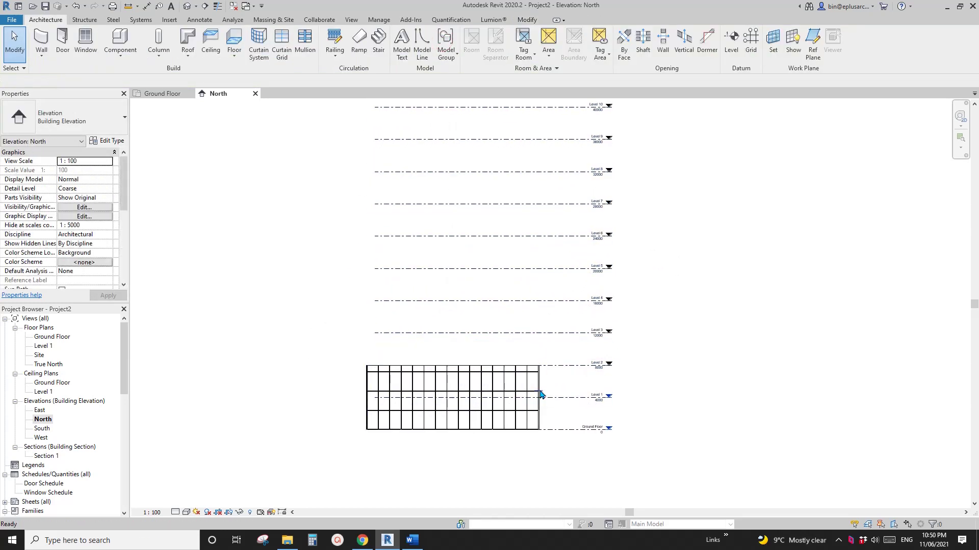
- Set the top constraint of all four curtain walls to Up to level: Level 20 in the 3D view
left_click_drag(339, 344, 569, 462)
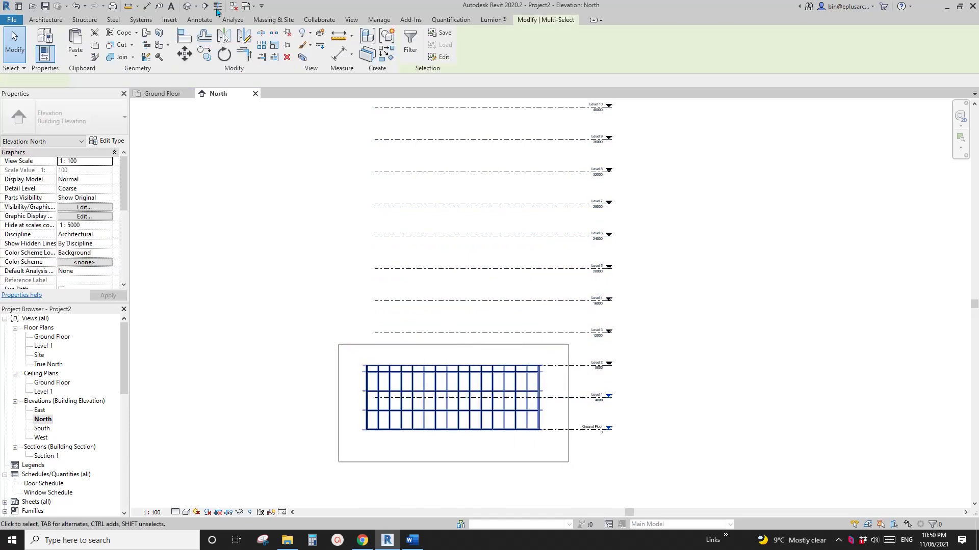
key("Escape")
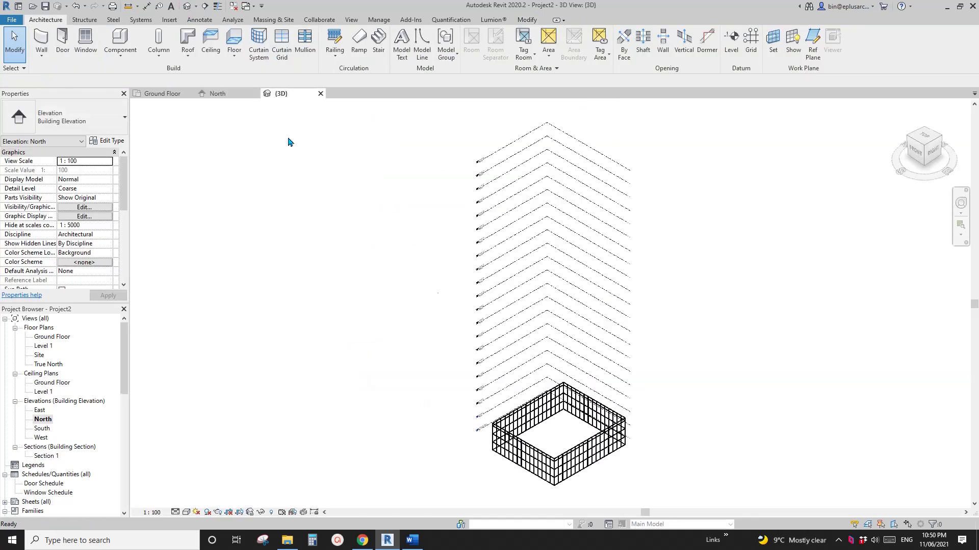
scroll(597, 455, "up", 2)
key("Tab")
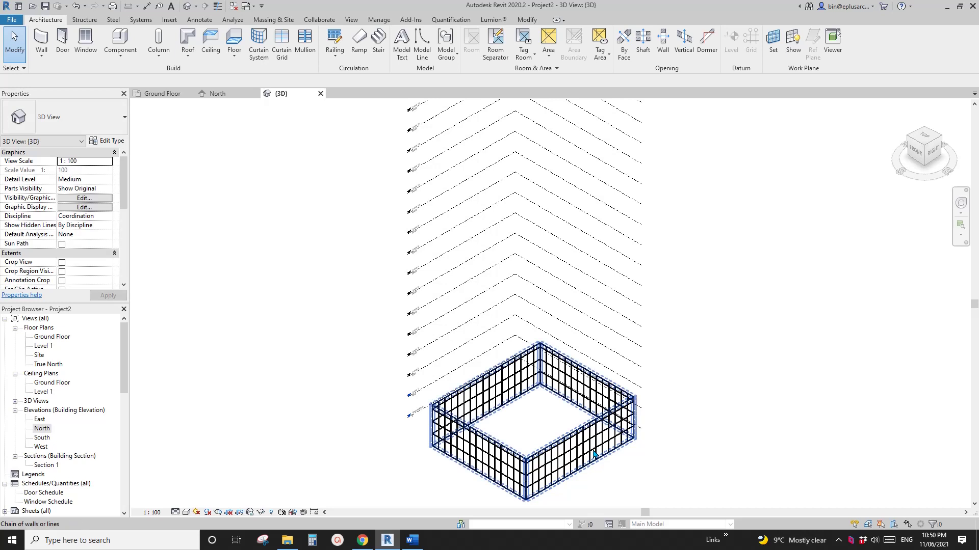
left_click(594, 454)
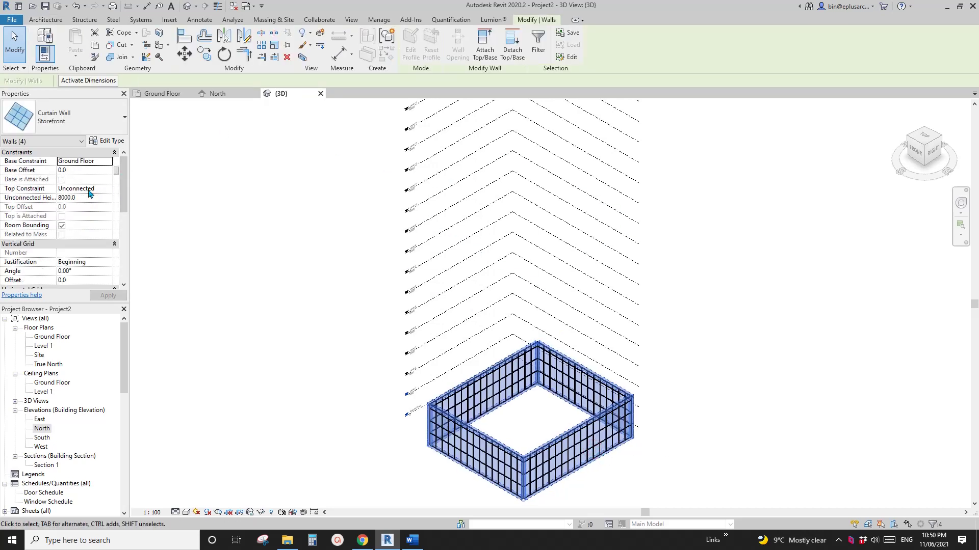
left_click(110, 194)
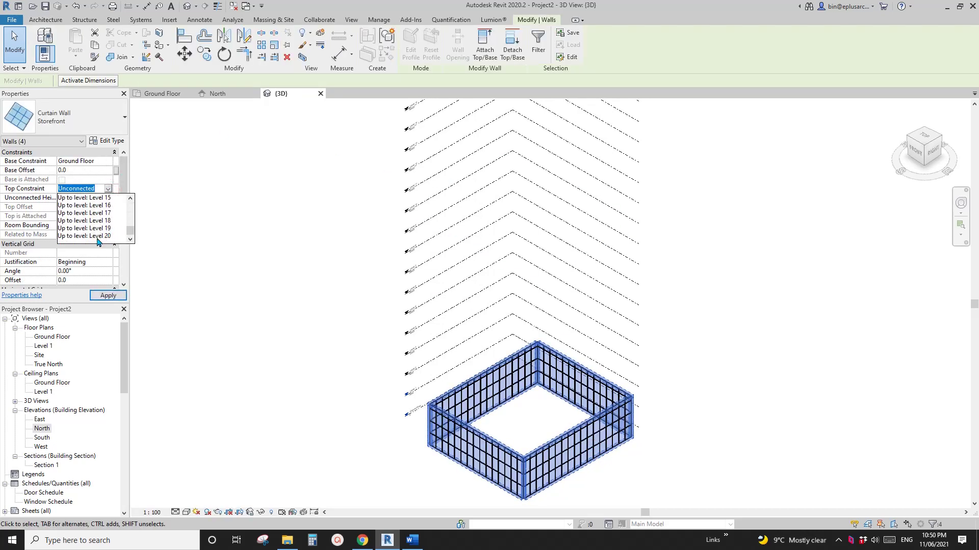
left_click(114, 241)
left_click(91, 206)
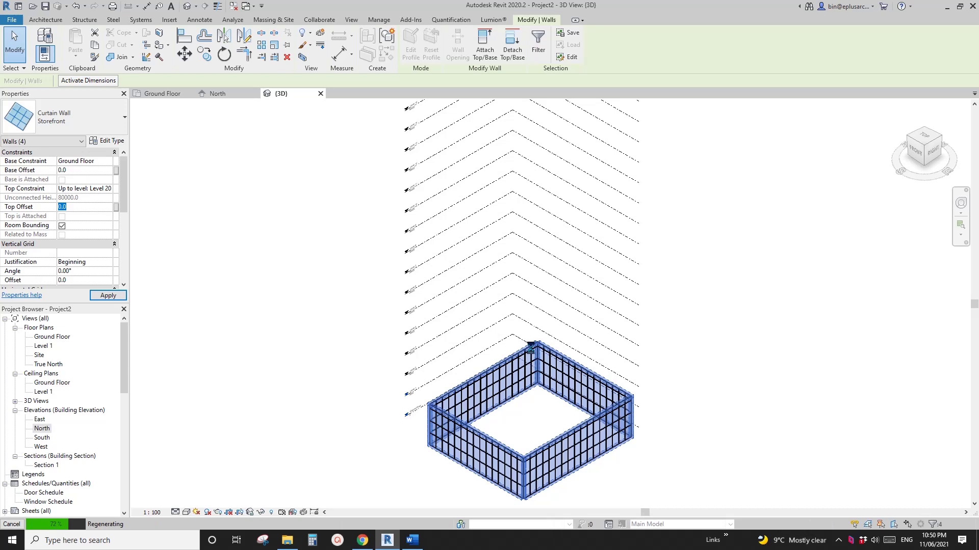
- Check the tower exterior photo in Chrome and return to Revit to inspect the full-height curtain walls in 3D
left_click(370, 540)
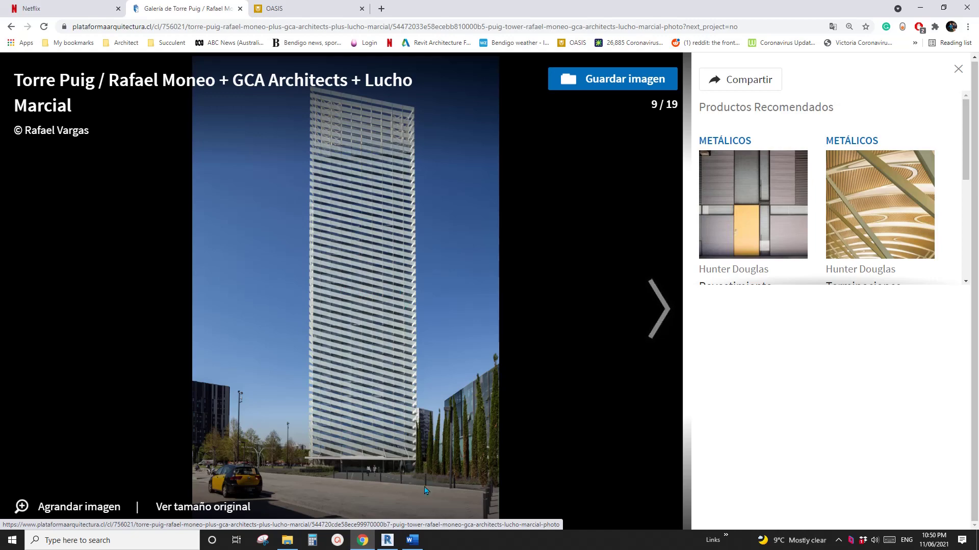
left_click(388, 540)
key("Escape")
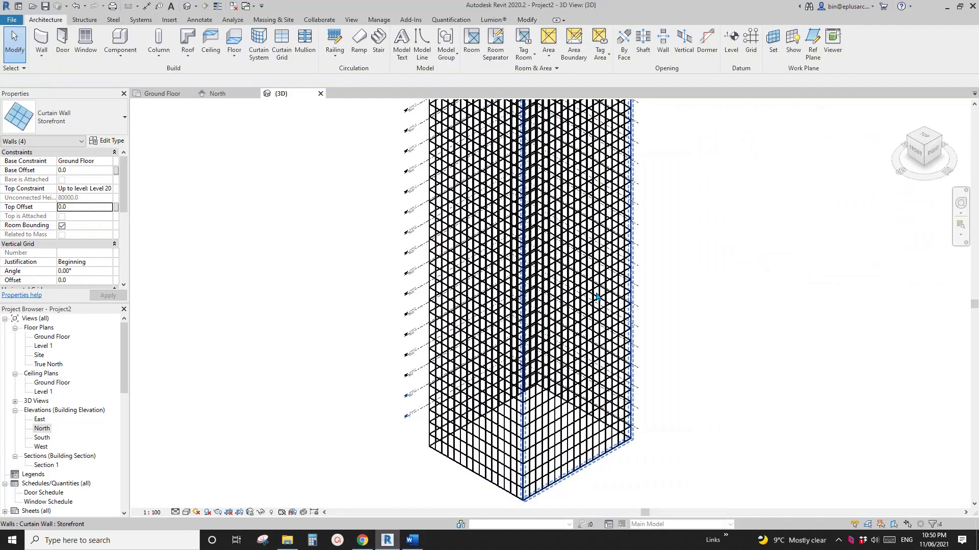
scroll(606, 312, "down", 2)
mouse_move(704, 327)
middle_mouse_down("shift")
mouse_move(643, 363)
mouse_move(695, 326)
middle_mouse_up("shift")
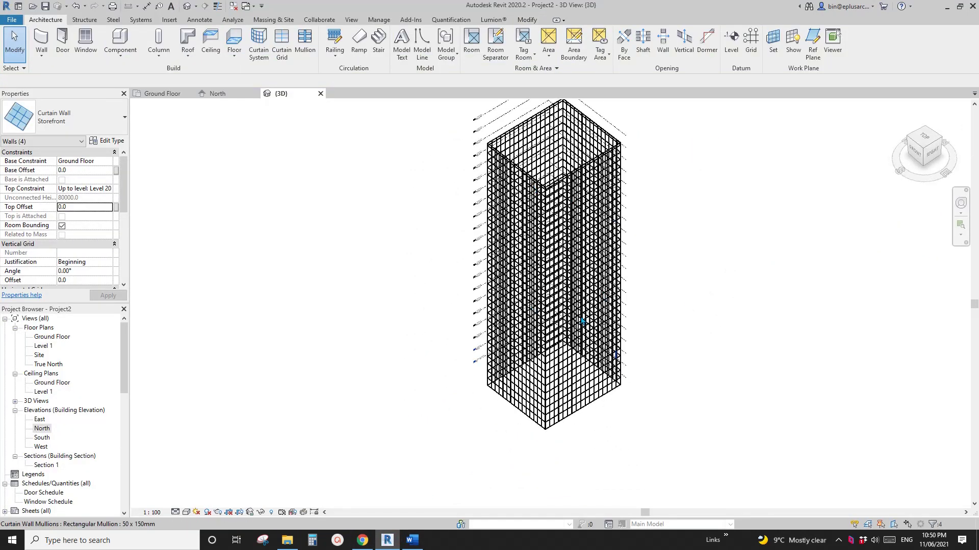
middle_click_drag(598, 317, 620, 297, "shift")
scroll(589, 400, "up", 3)
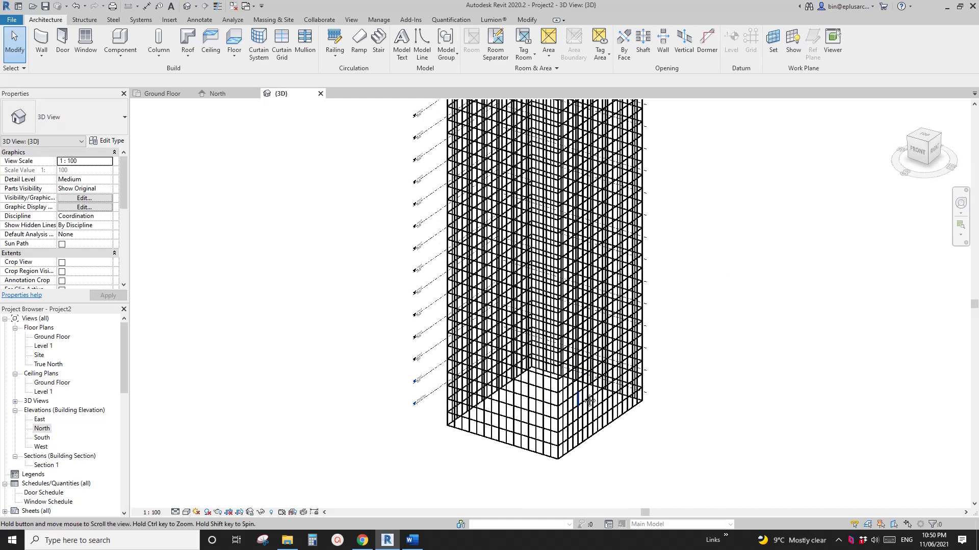
- Create a new family from the Metric Generic Model line based.rft template
left_click(11, 20)
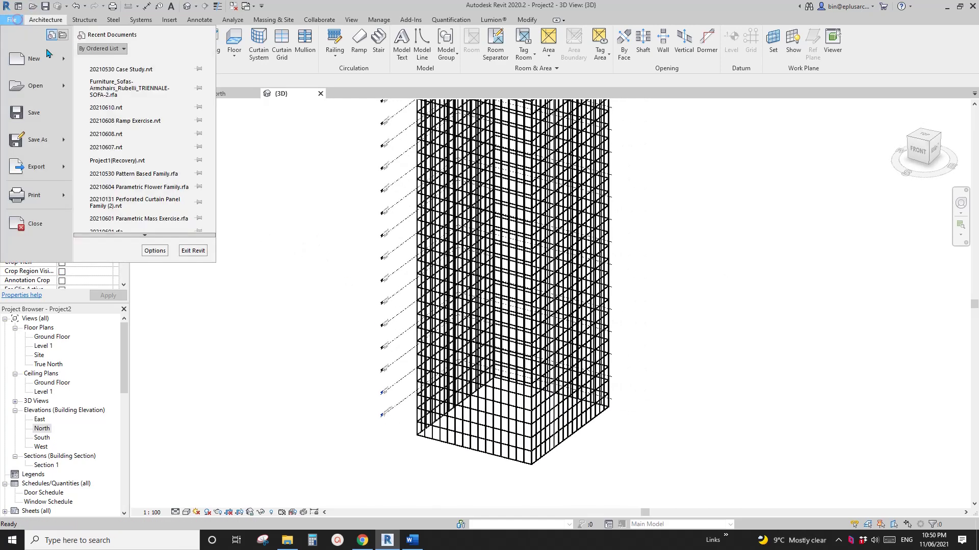
mouse_move(63, 62)
left_click(118, 98)
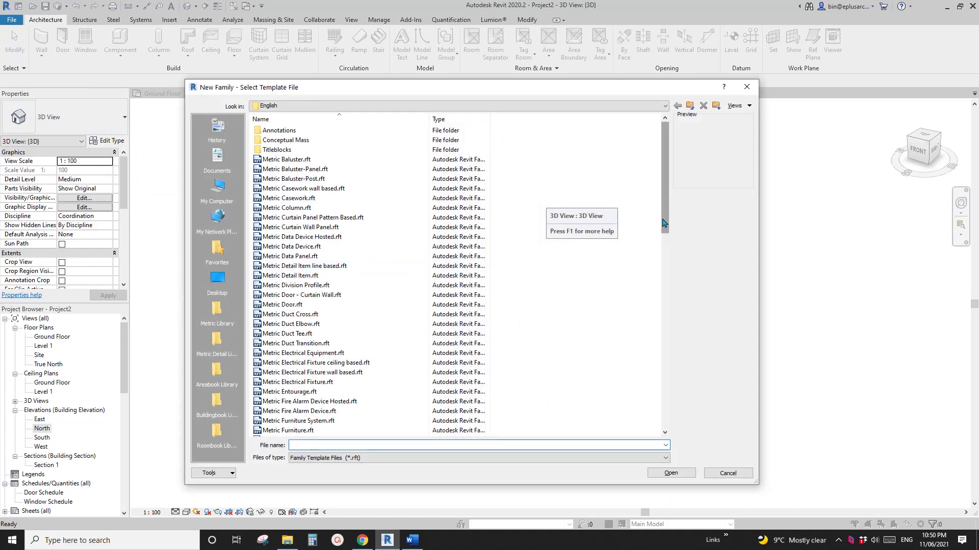
left_click_drag(662, 223, 665, 279)
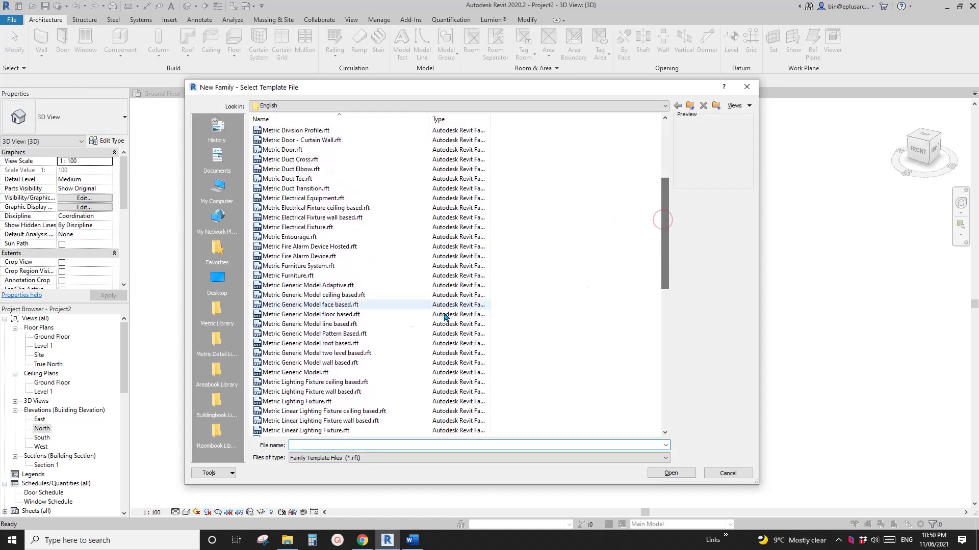
left_click(325, 324)
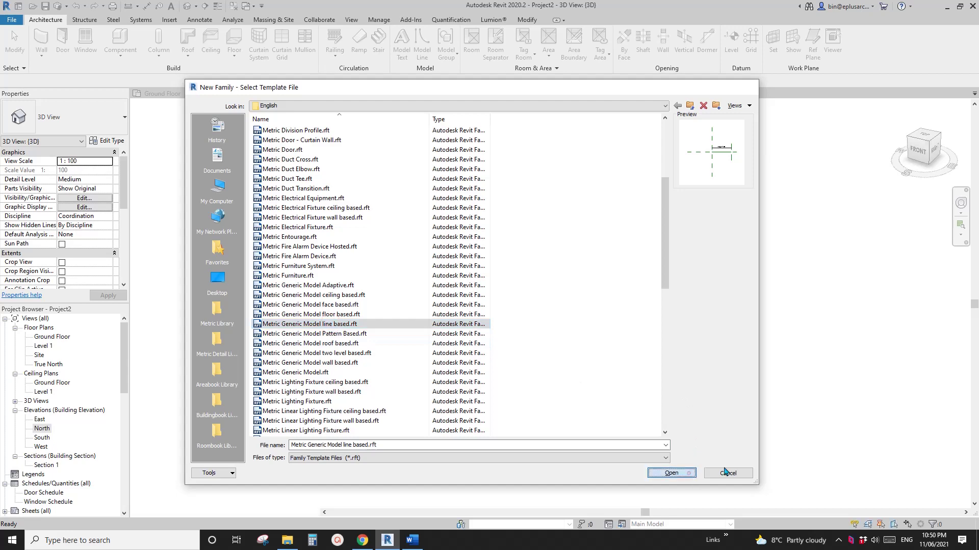
key("Return")
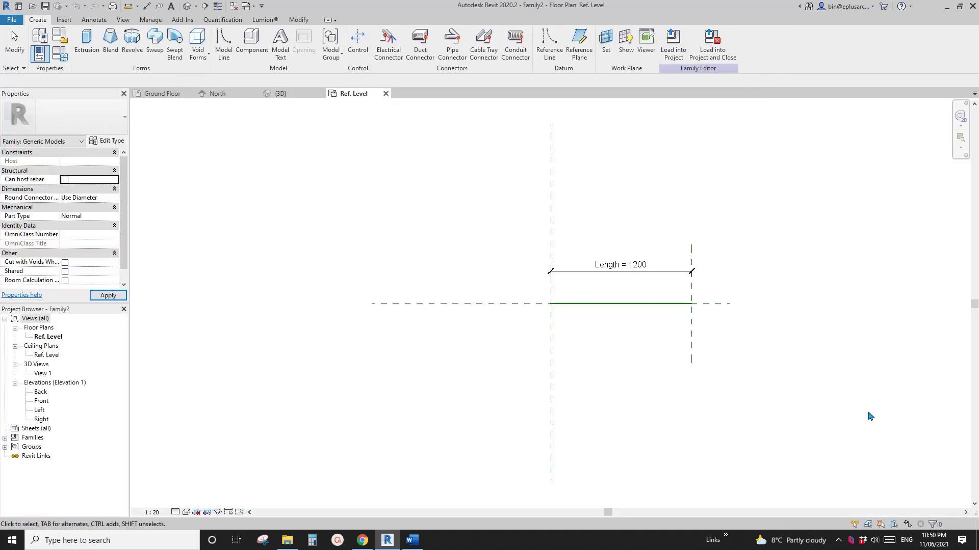
- Examine the family's reference line, Length dimension and reference planes in the Ref. Level plan and Front elevation
middle_click_drag(793, 403, 683, 396)
middle_click_drag(616, 361, 558, 367)
mouse_move(427, 347)
middle_mouse_down()
mouse_move(421, 330)
mouse_move(427, 341)
middle_mouse_up()
scroll(433, 341, "down", 4)
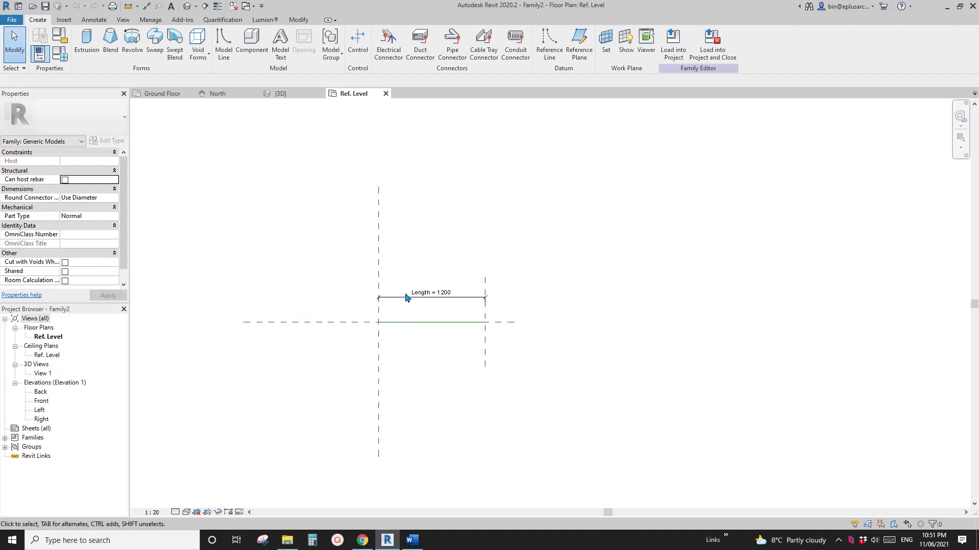
scroll(406, 298, "up", 2)
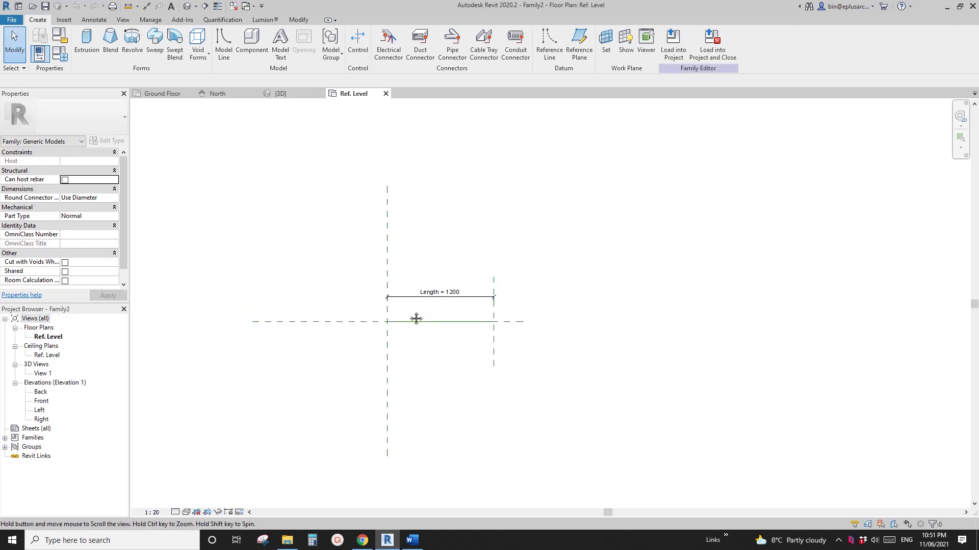
left_click(481, 308)
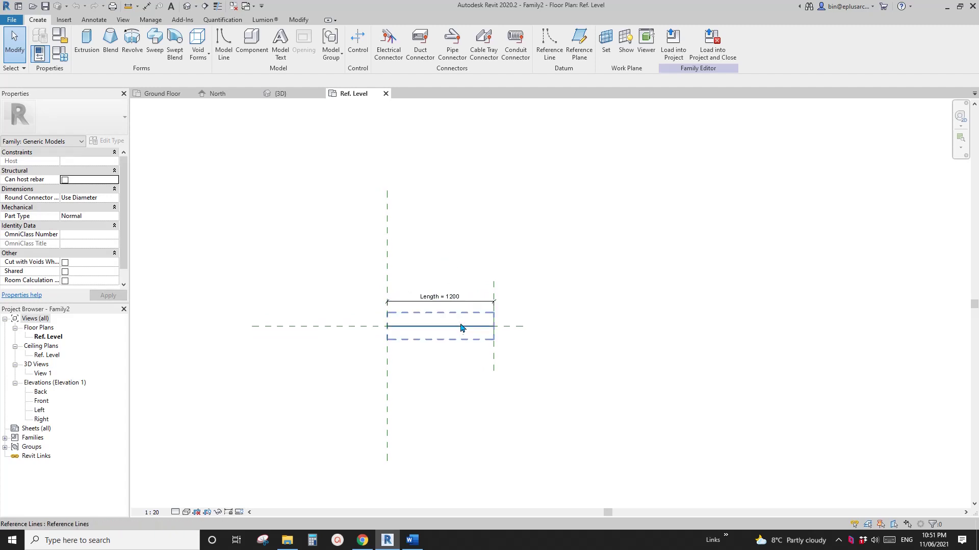
middle_click_drag(437, 305, 432, 296)
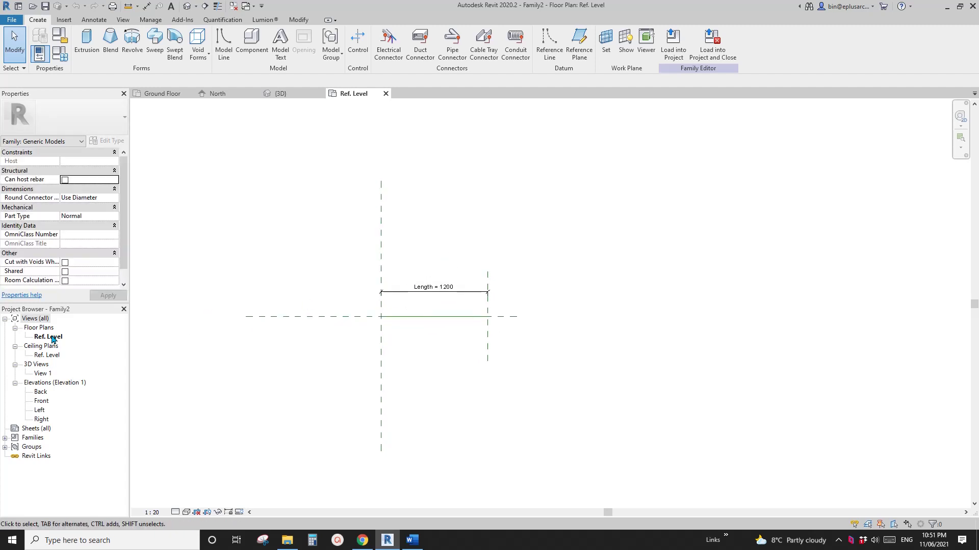
double_click(41, 401)
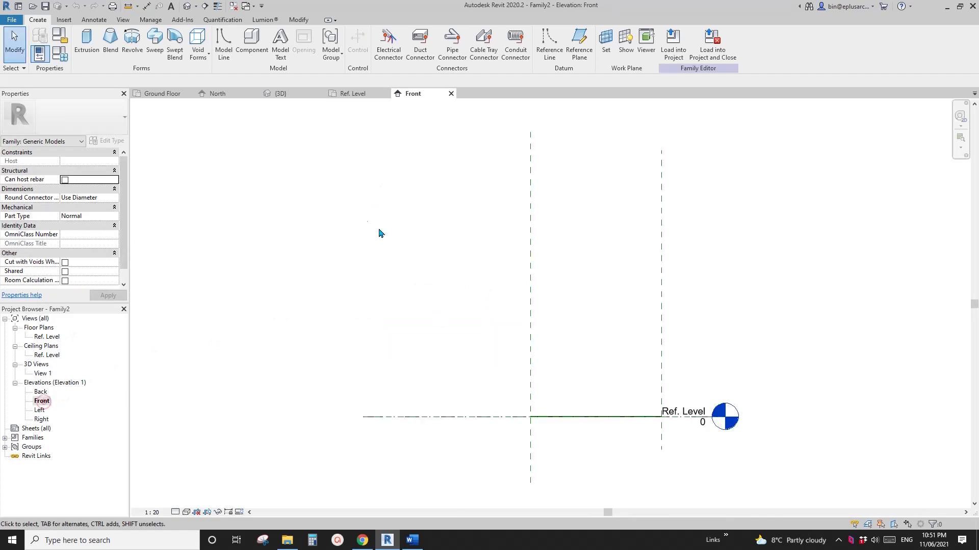
double_click(57, 338)
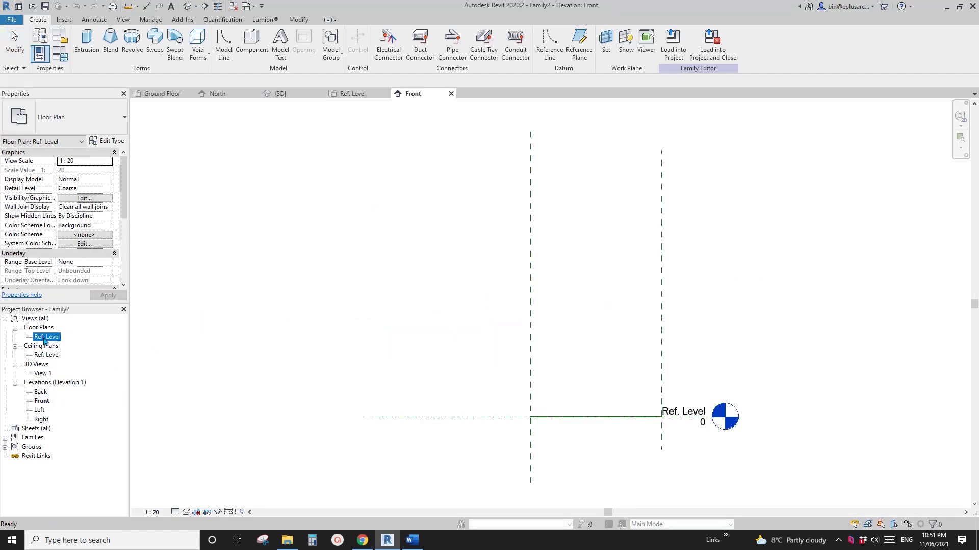
middle_click_drag(446, 315, 446, 324)
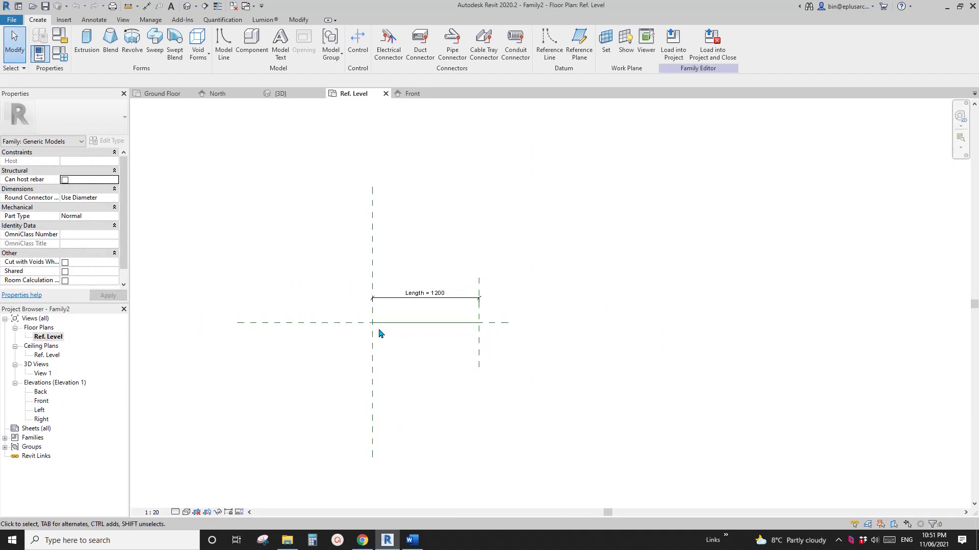
middle_click_drag(383, 325, 405, 336)
- Move the Right reference plane outward in the Ref. Level plan to stretch the Length to about 5940 mm
scroll(466, 306, "down", 2)
middle_click_drag(502, 301, 461, 287)
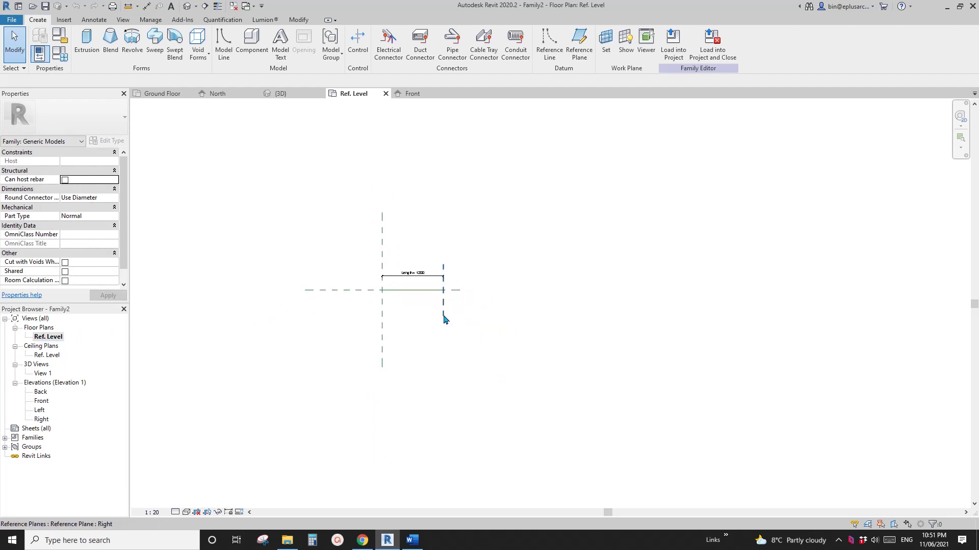
left_click(444, 310)
left_click(492, 317)
scroll(459, 305, "up", 2)
left_click_drag(439, 310, 808, 306)
left_click(391, 411)
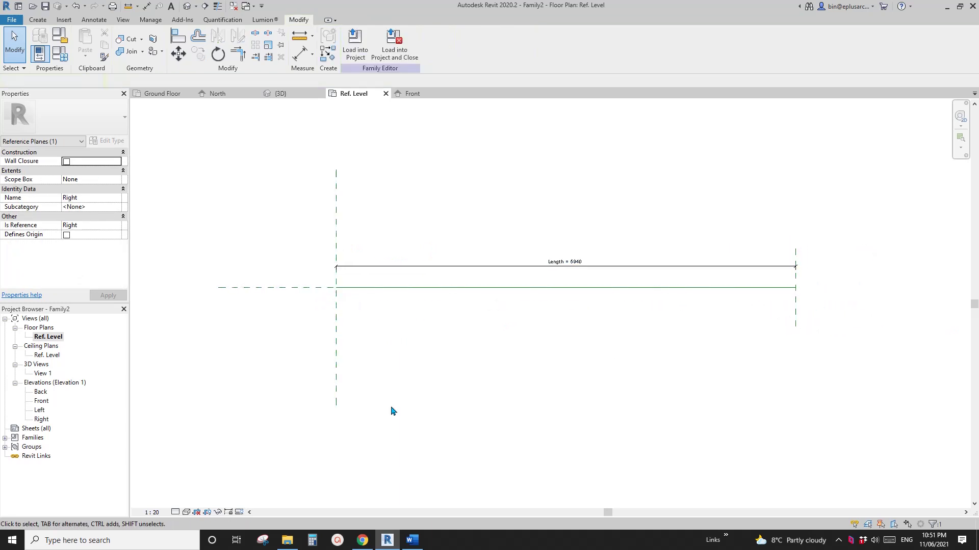
- Switch to Chrome to review the horizontal façade bands in the tower photo and return to the family in Revit
left_click(363, 541)
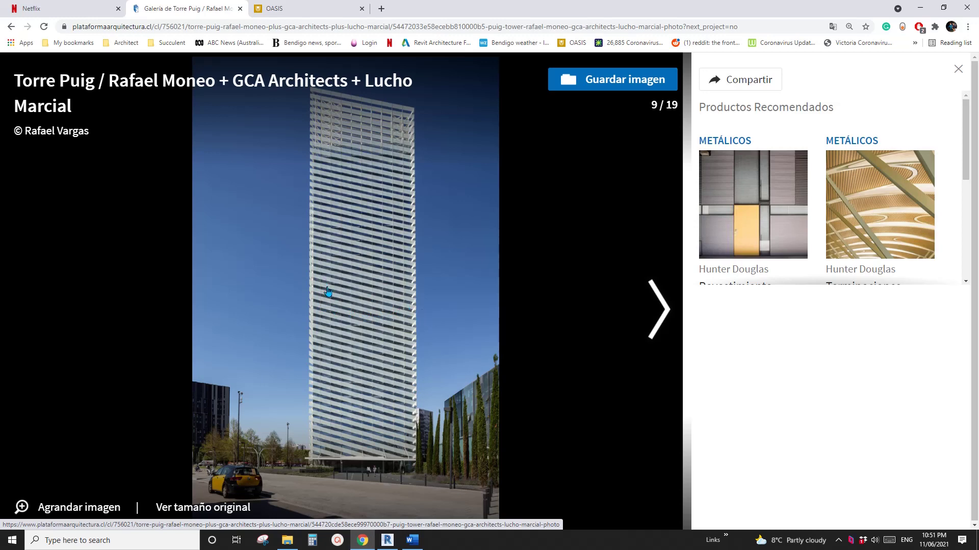
key("alt+Tab")
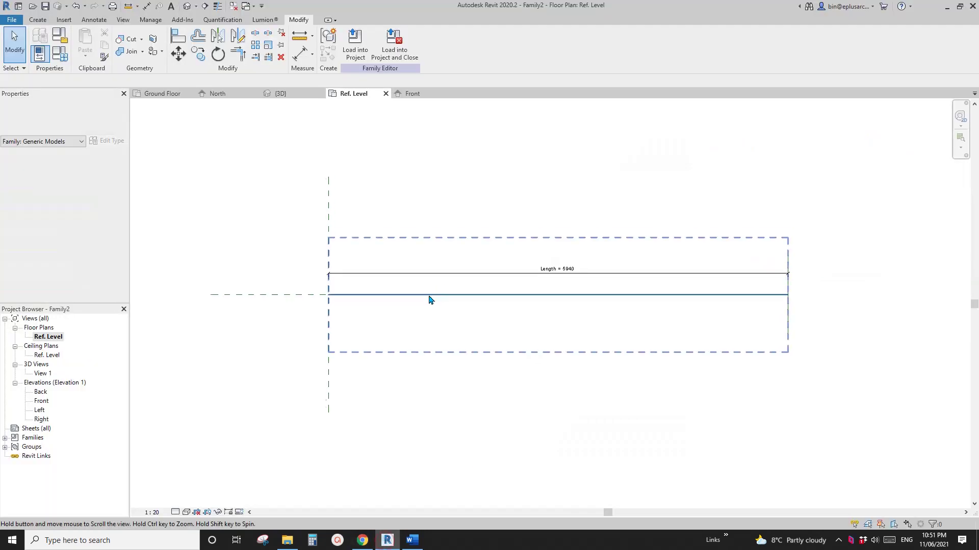
scroll(380, 293, "down", 2)
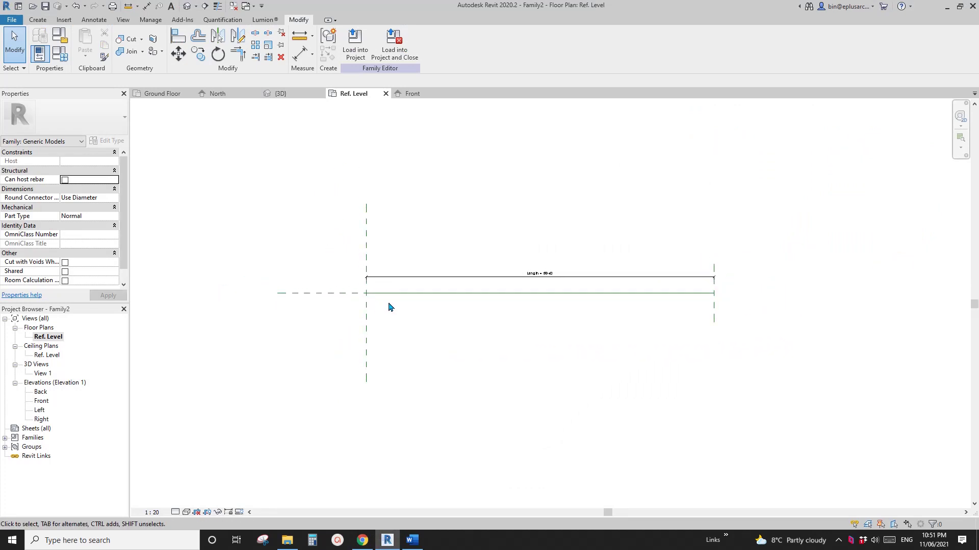
- Draw two vertical reference planes, about 616 mm outside the reference line's start and about 700 mm beyond its end
middle_click_drag(394, 308, 384, 309)
key("r")
key("p")
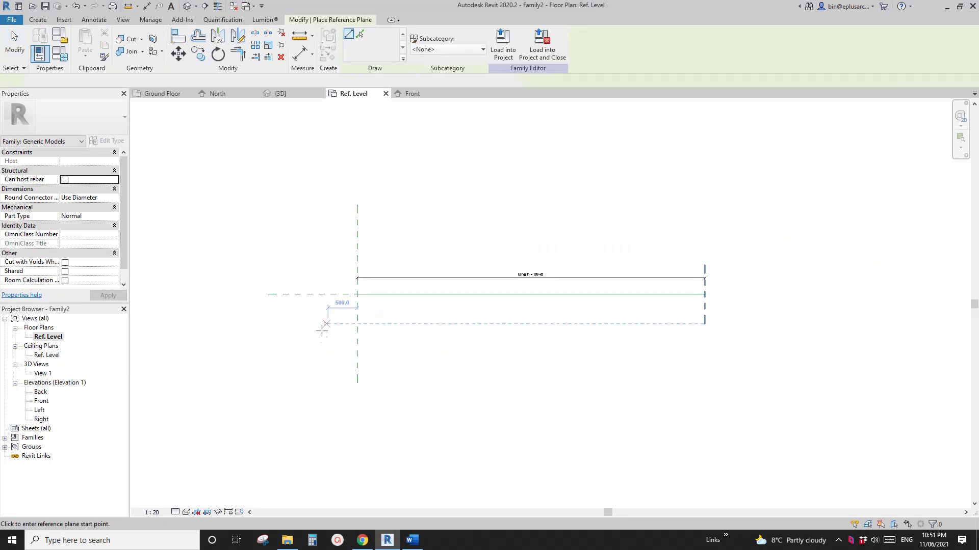
left_click(321, 342)
left_click(321, 232)
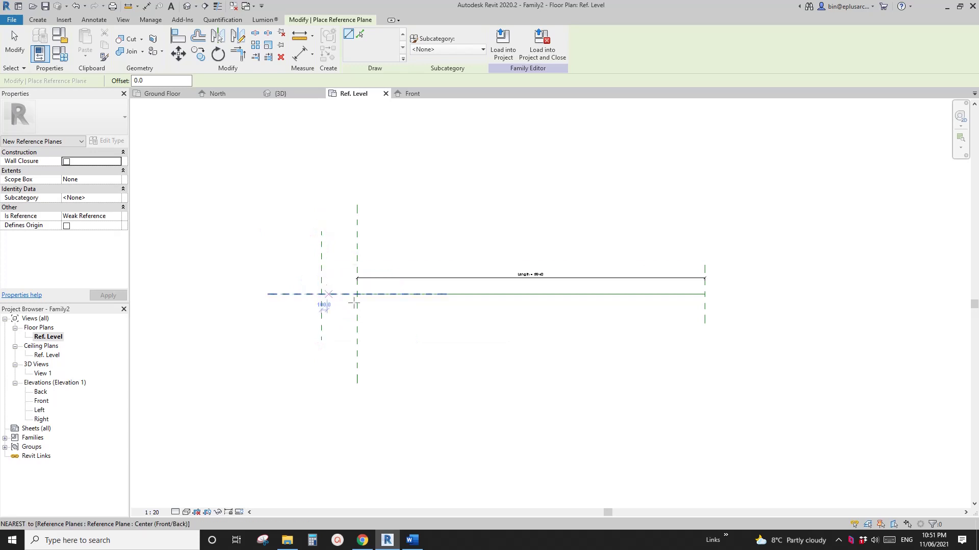
middle_click_drag(354, 304, 304, 302)
left_click(696, 323)
left_click(696, 225)
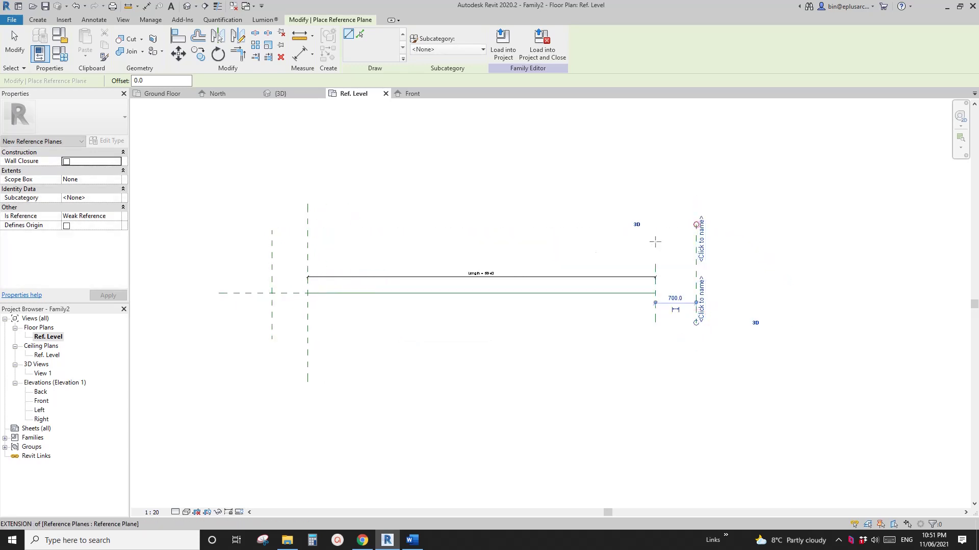
key("Escape")
key("Escape")
- Dimension each outer reference plane from the adjacent end of the reference line and select both new dimensions
scroll(331, 275, "up", 2)
key("d")
key("i")
left_click(307, 261)
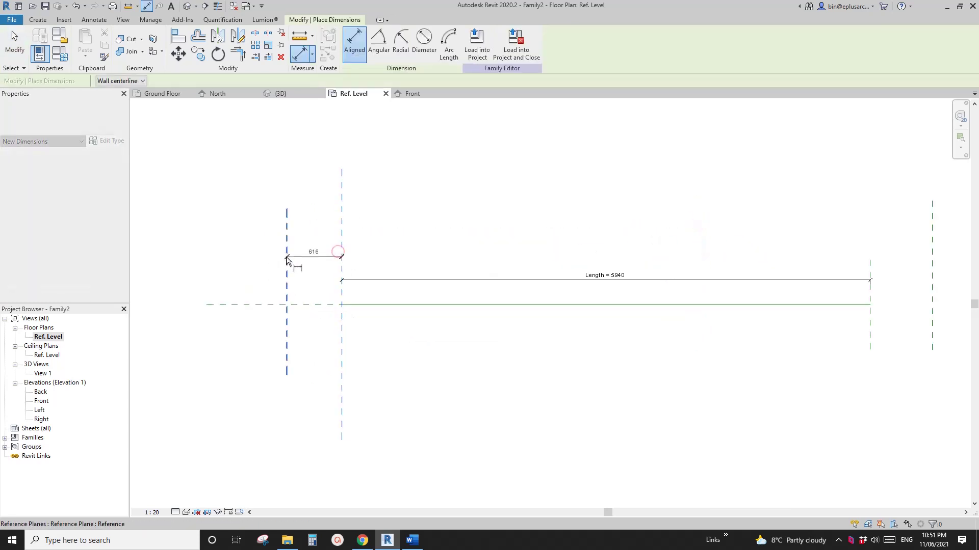
left_click(287, 258)
left_click(307, 217)
middle_click_drag(460, 265, 451, 270)
left_click(861, 300)
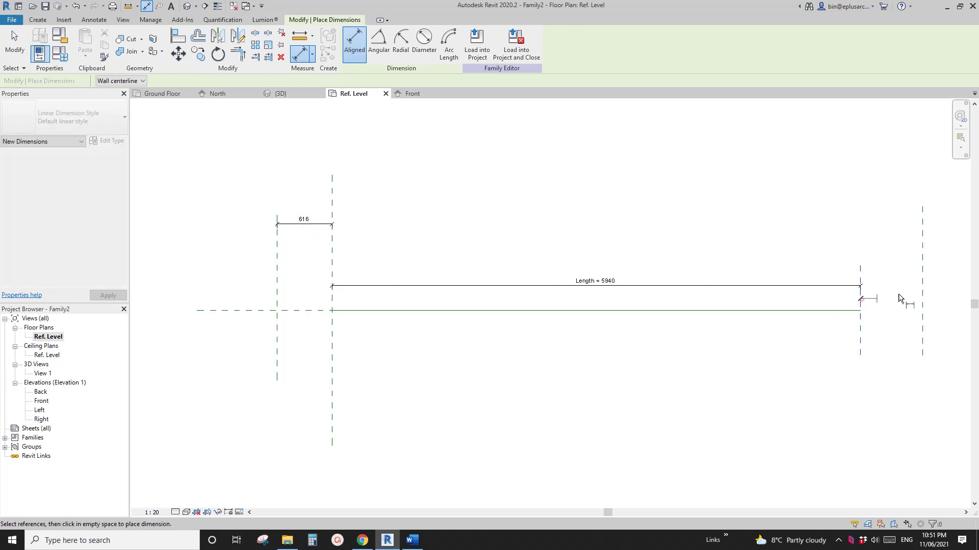
left_click(923, 284)
left_click(892, 227)
key("Escape")
left_click(897, 232)
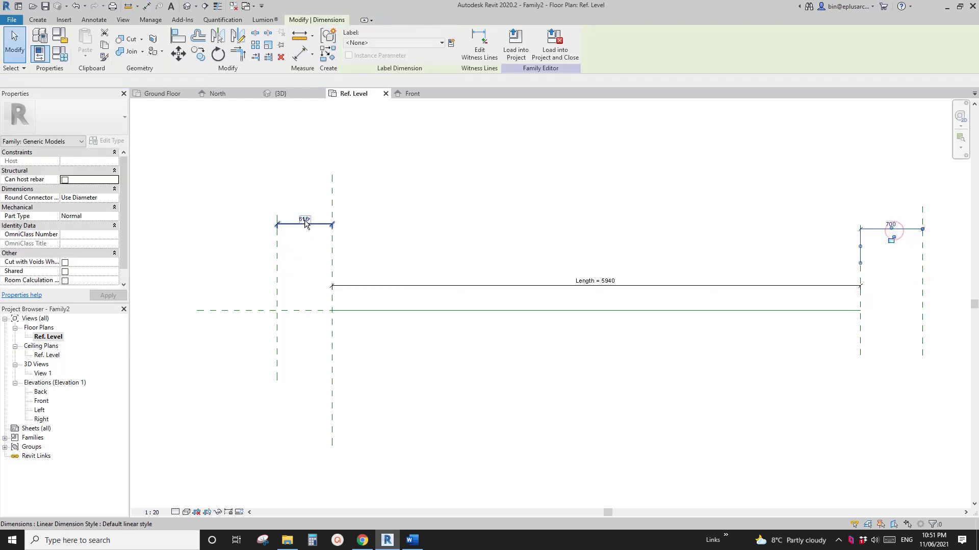
left_click(304, 223, "ctrl")
- Switch to Chrome and browse back through the Torre Puig gallery to examine the close-up photo of the façade panels
left_click(363, 540)
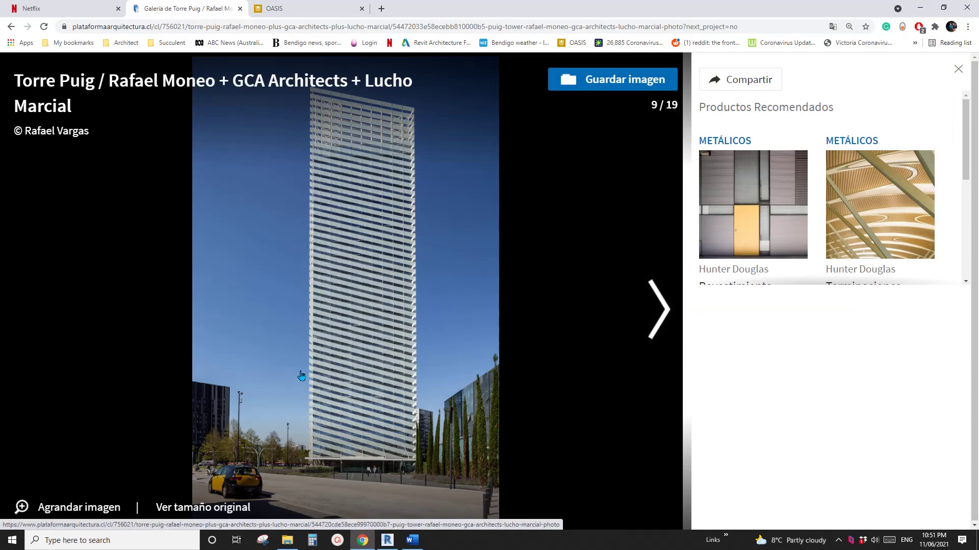
key("Left")
key("Left")
key("Left")
key("Left")
key("Left")
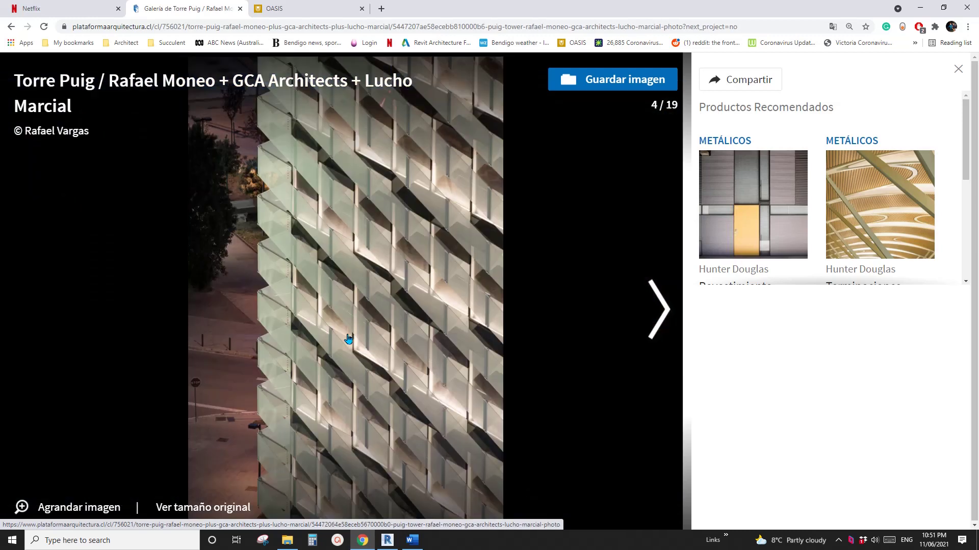
- Advance to the next tower photo, switch back to Revit and label both outer dimensions with a new parameter named Offset
left_click(346, 335)
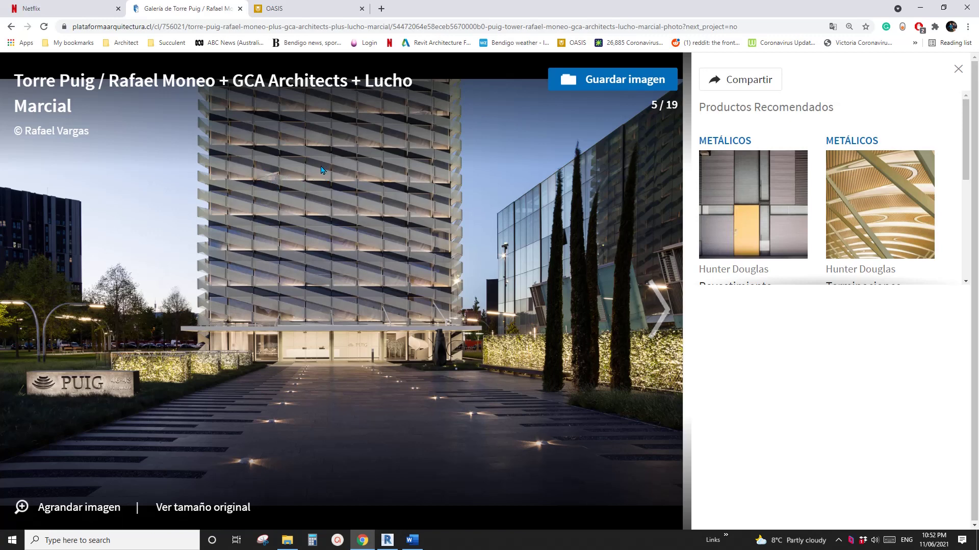
left_click(387, 540)
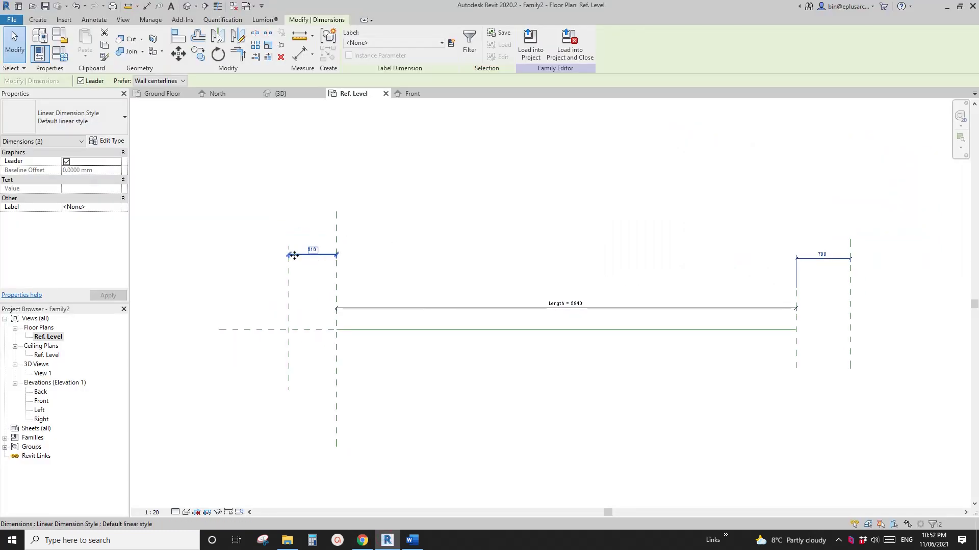
left_click(451, 42)
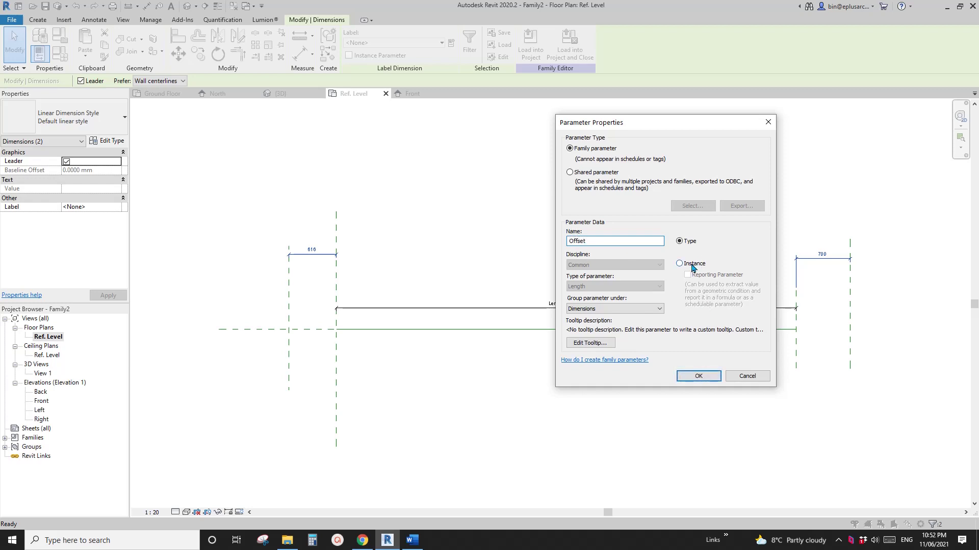
left_click(698, 377)
left_click(378, 340)
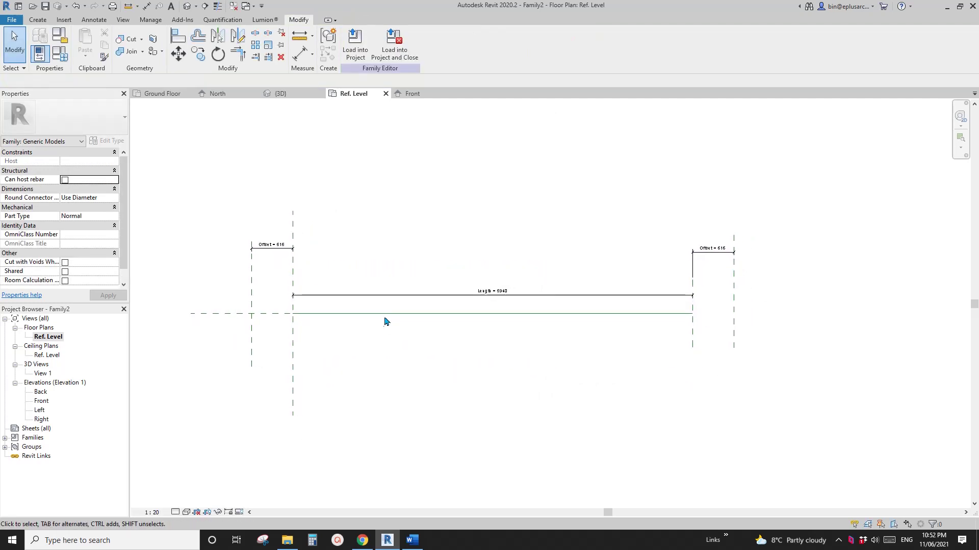
left_click(692, 330)
key("Escape")
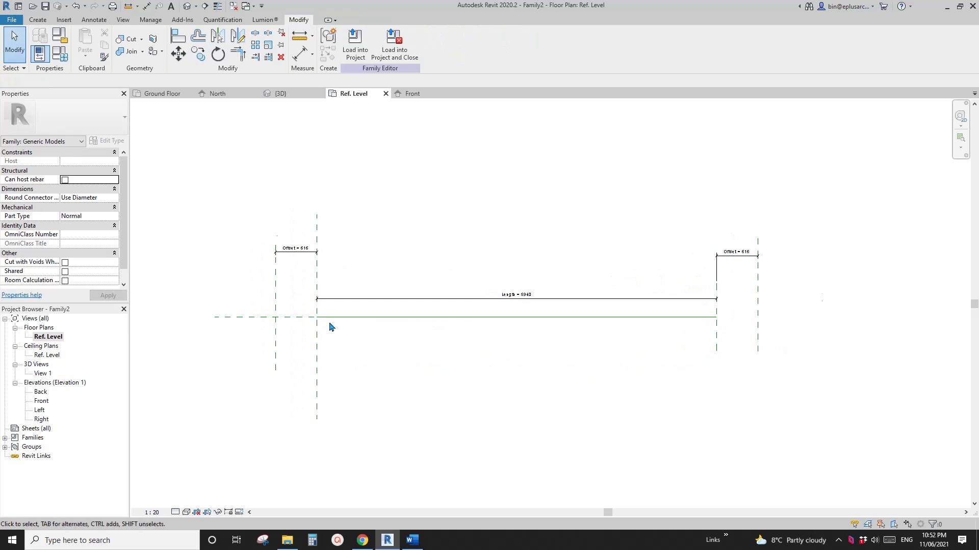
- Set the work plane by picking the plane of the existing horizontal reference line
scroll(333, 327, "up", 2)
middle_click_drag(407, 318, 375, 316)
scroll(291, 313, "down", 1)
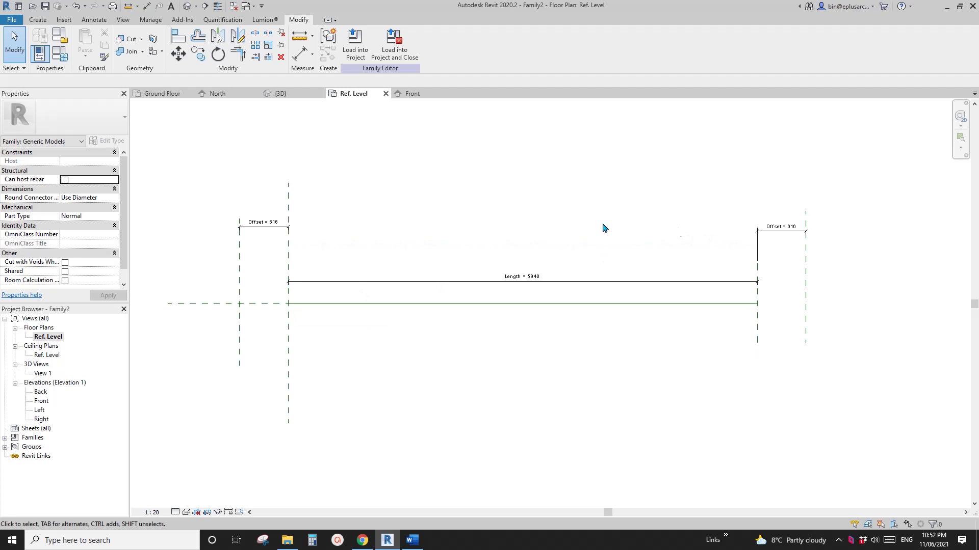
left_click(37, 21)
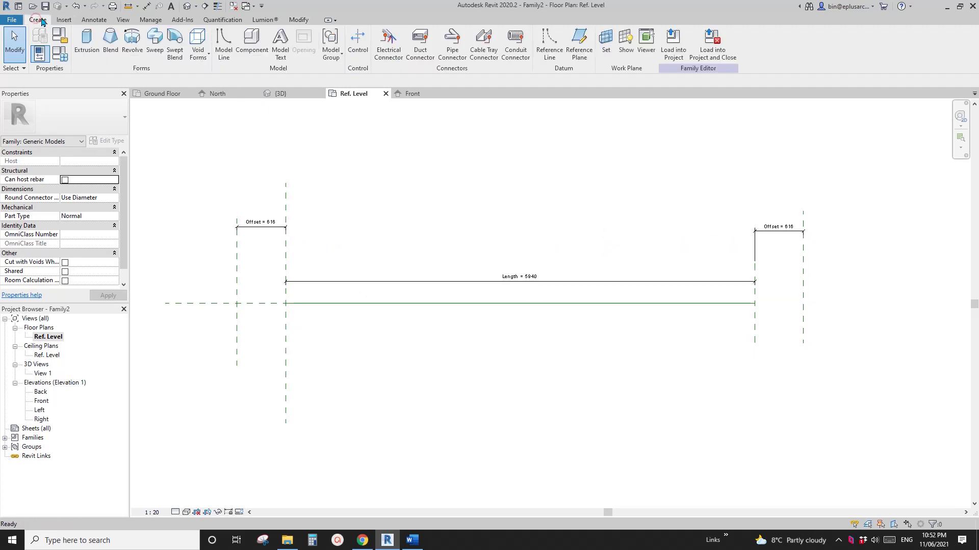
left_click(606, 42)
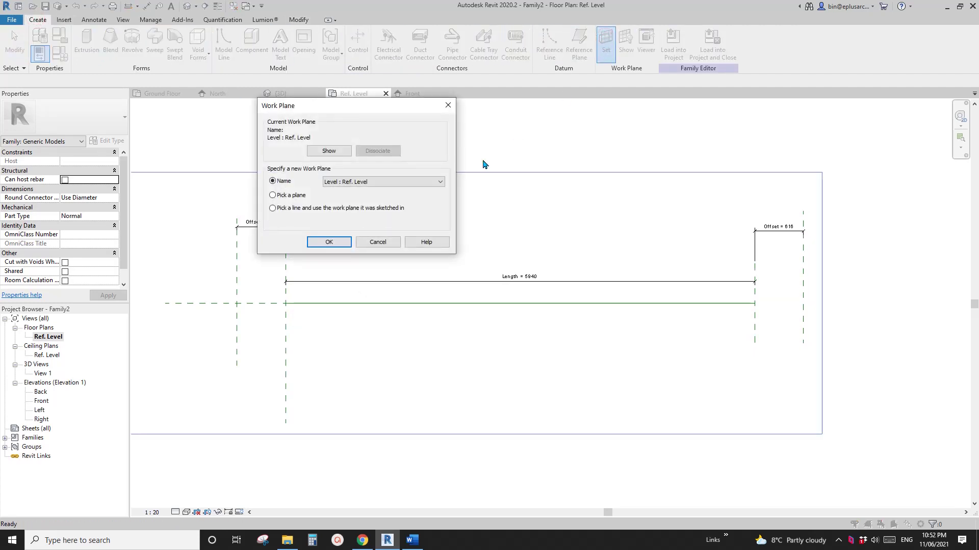
left_click(330, 243)
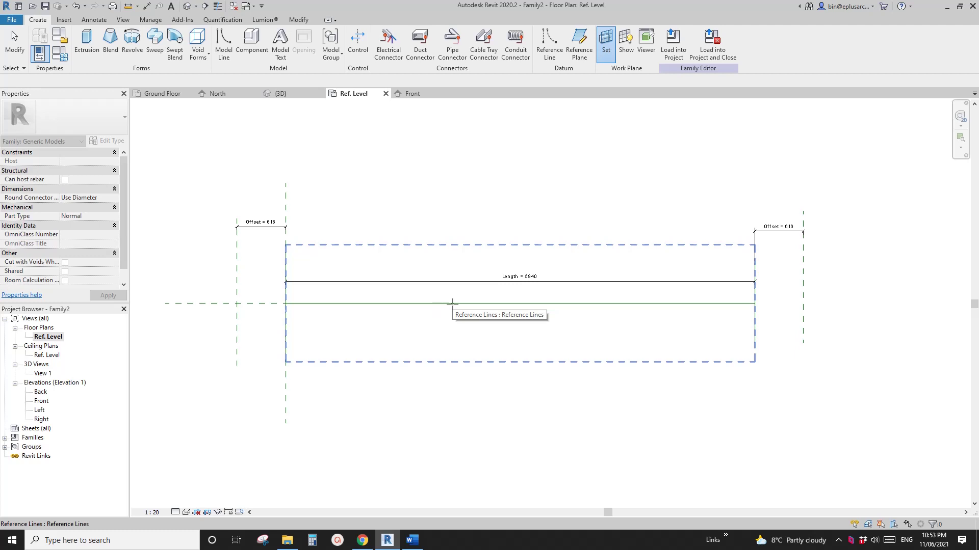
left_click(451, 304)
- Draw a reference line about 6073 mm long at 12° from the existing line's start to the Right reference plane and lock its alignments
left_click(550, 47)
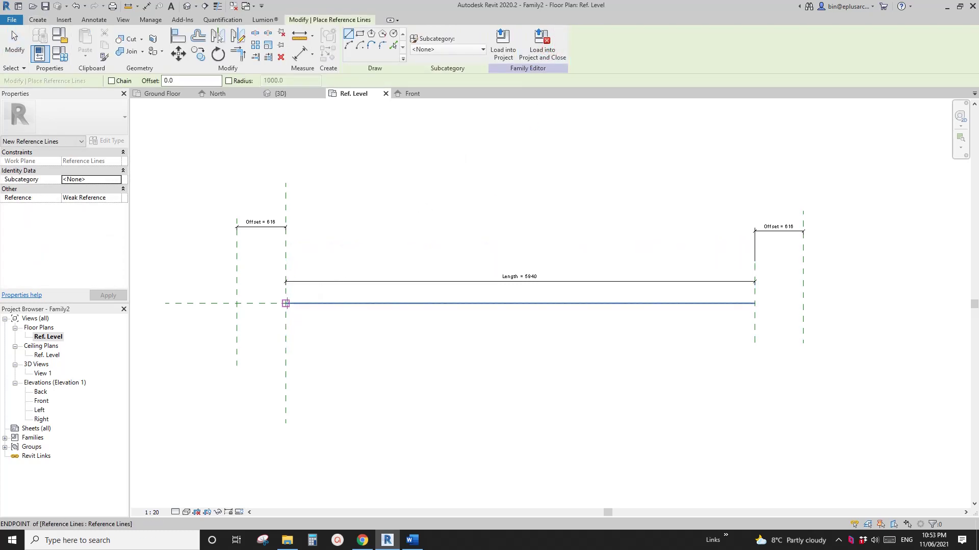
left_click(285, 303)
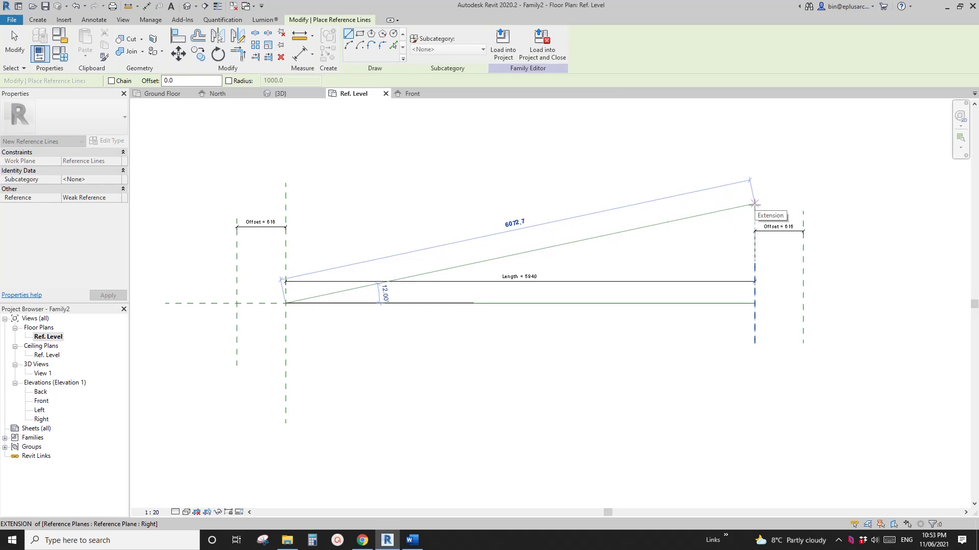
left_click(755, 203)
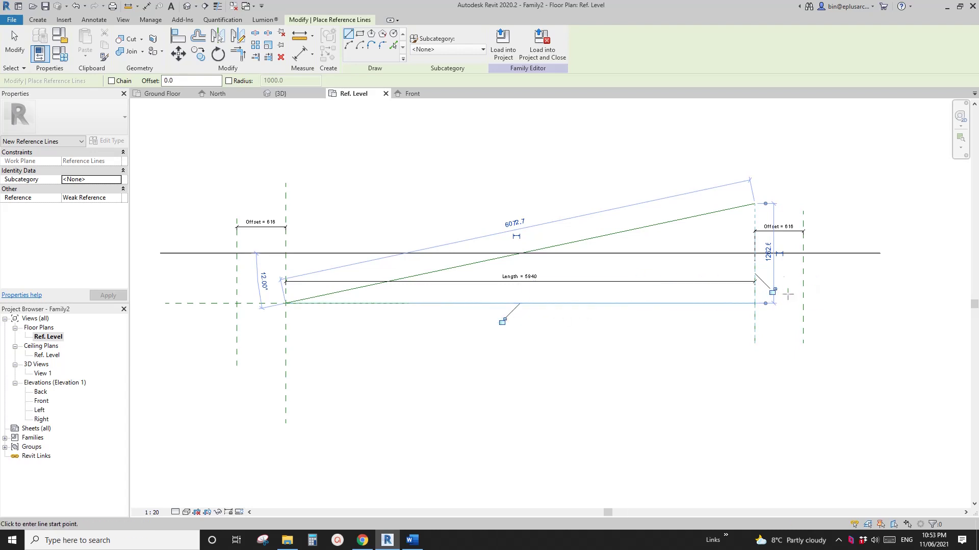
left_click(772, 292)
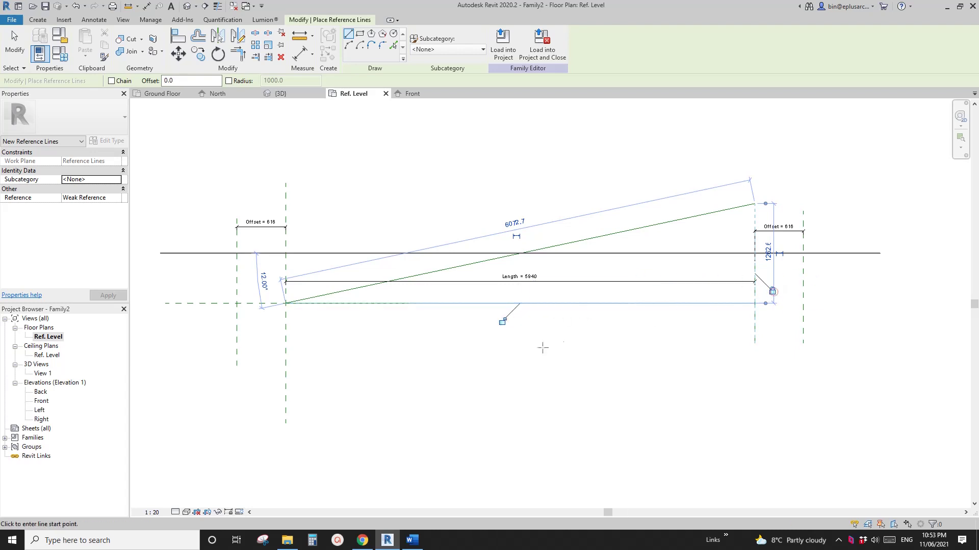
left_click(502, 322)
scroll(567, 259, "down", 1)
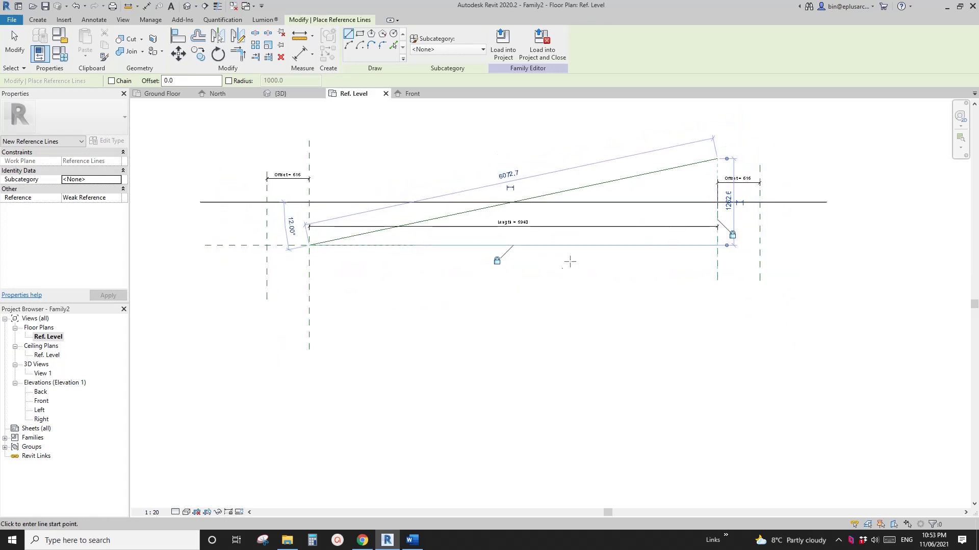
key("Escape")
key("Escape")
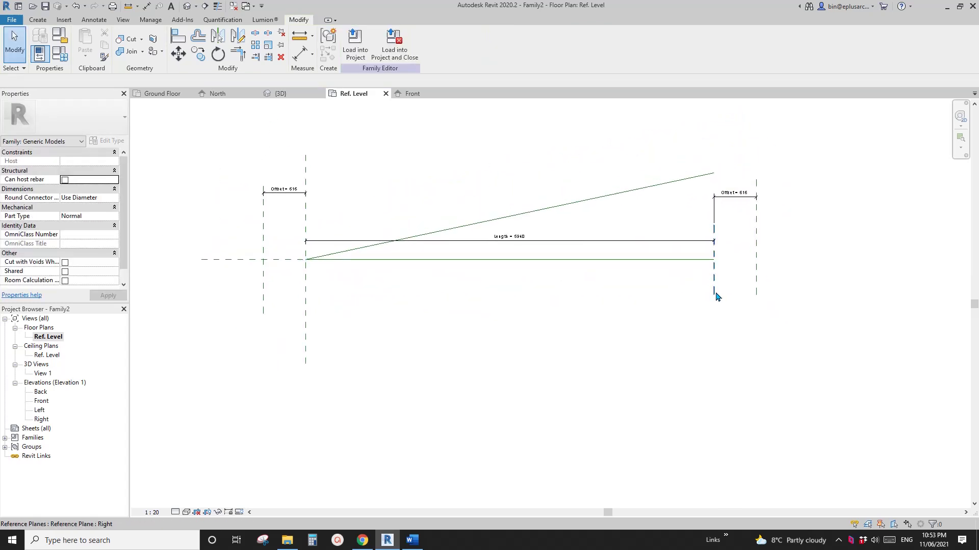
- Flex the family by moving the Right reference plane inward until the length is about 5600 mm
left_click(715, 295)
left_click_drag(713, 293, 684, 293)
key("Escape")
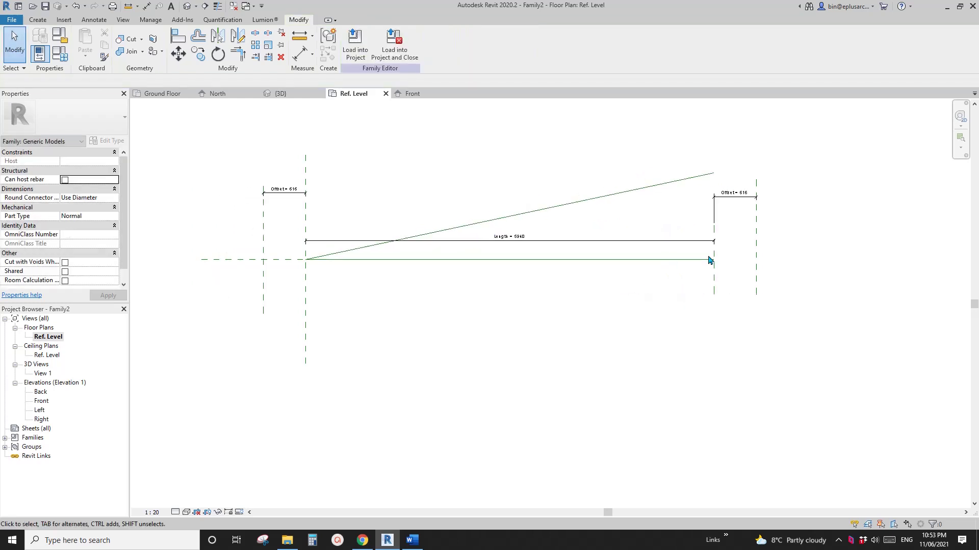
middle_click_drag(153, 139, 180, 146)
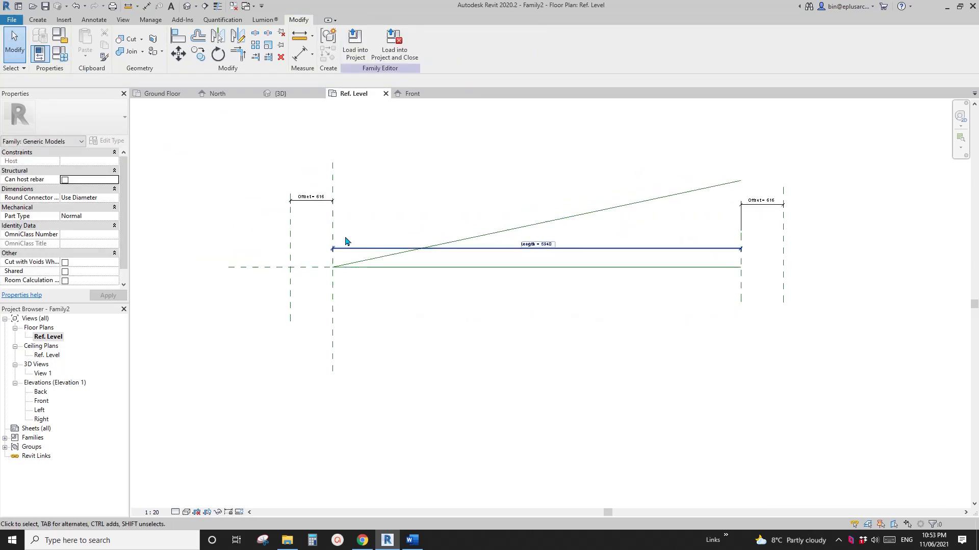
left_click(314, 209)
left_click(743, 209)
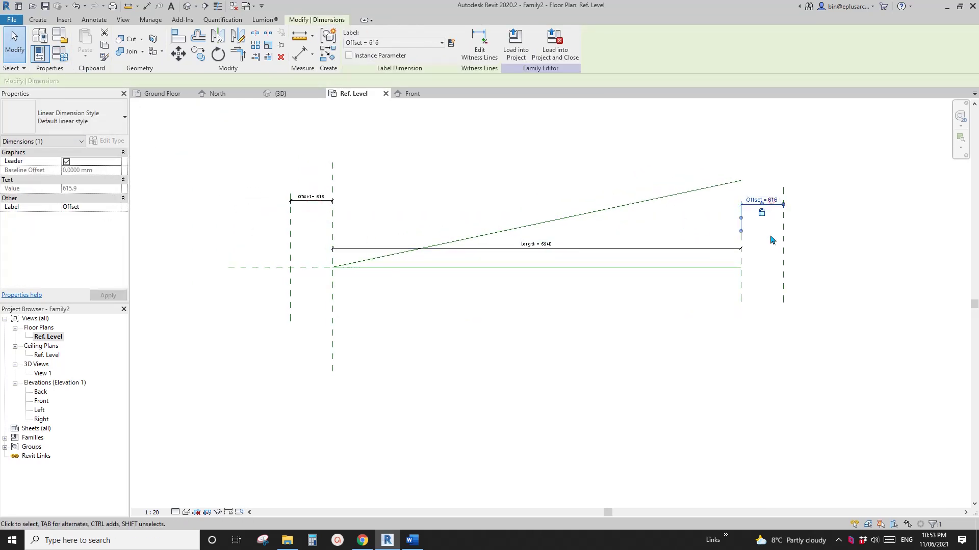
left_click(656, 325)
left_click(740, 299)
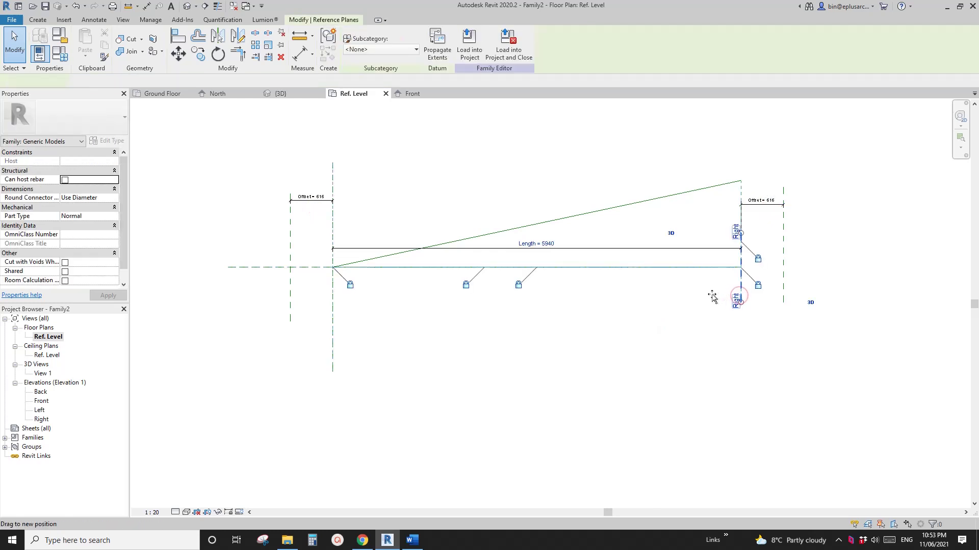
mouse_move(702, 297)
left_mouse_down()
mouse_move(656, 295)
mouse_move(739, 292)
mouse_move(634, 292)
mouse_move(715, 296)
left_mouse_up()
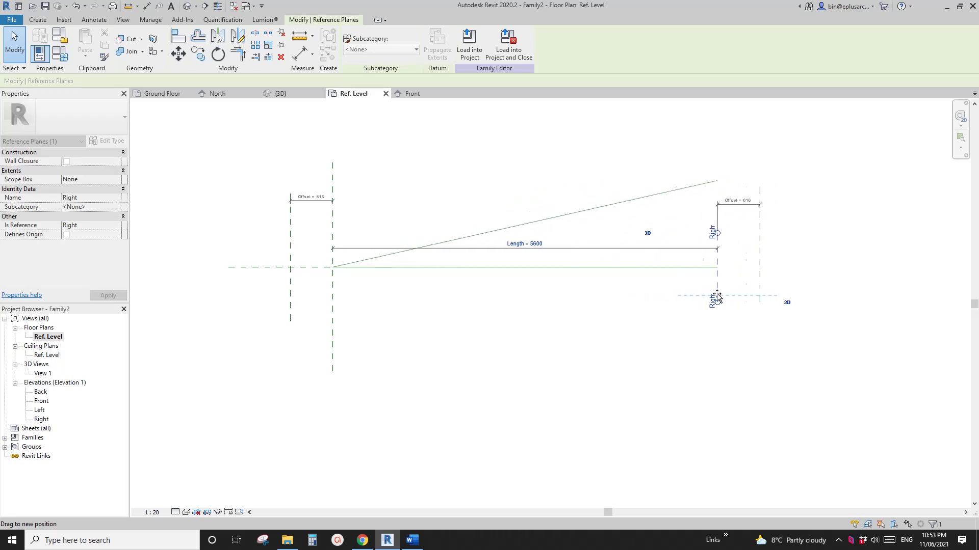
- Add an angular dimension between the sloped reference line and the horizontal reference line near their shared start
middle_click_drag(549, 297, 546, 304)
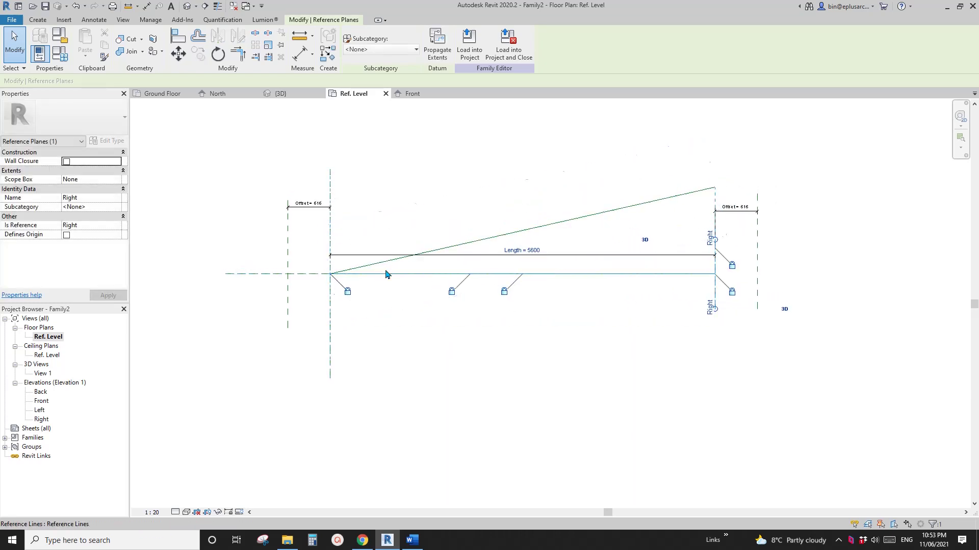
key("d")
key("i")
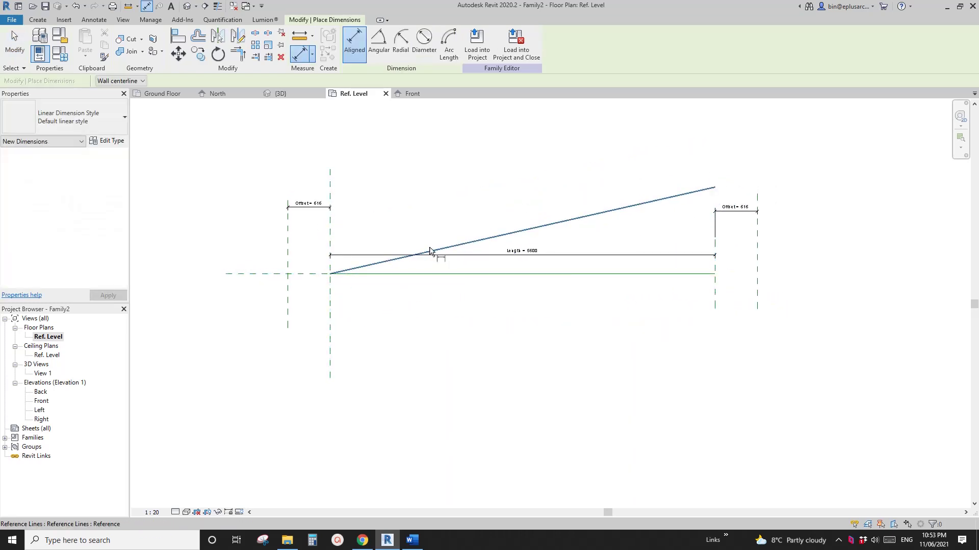
left_click(379, 43)
left_click(450, 246)
left_click(404, 273)
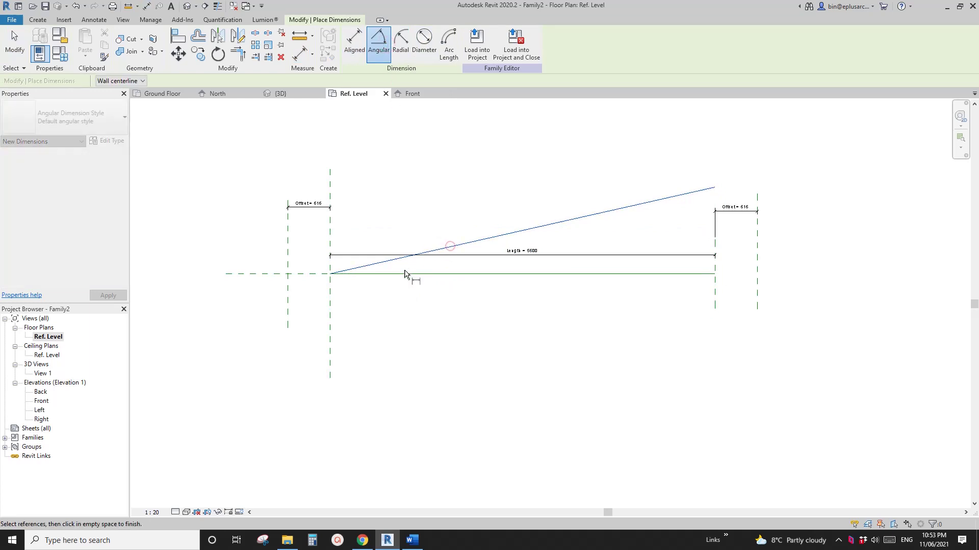
left_click(410, 269)
key("Escape")
key("Escape")
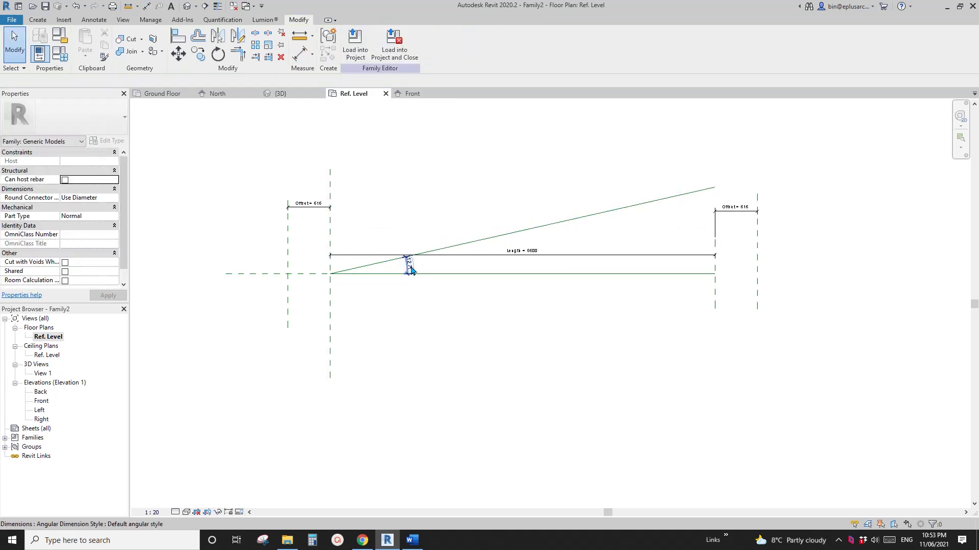
- Label the angular dimension with a new type-based family parameter named A
left_click(410, 266)
left_click(451, 42)
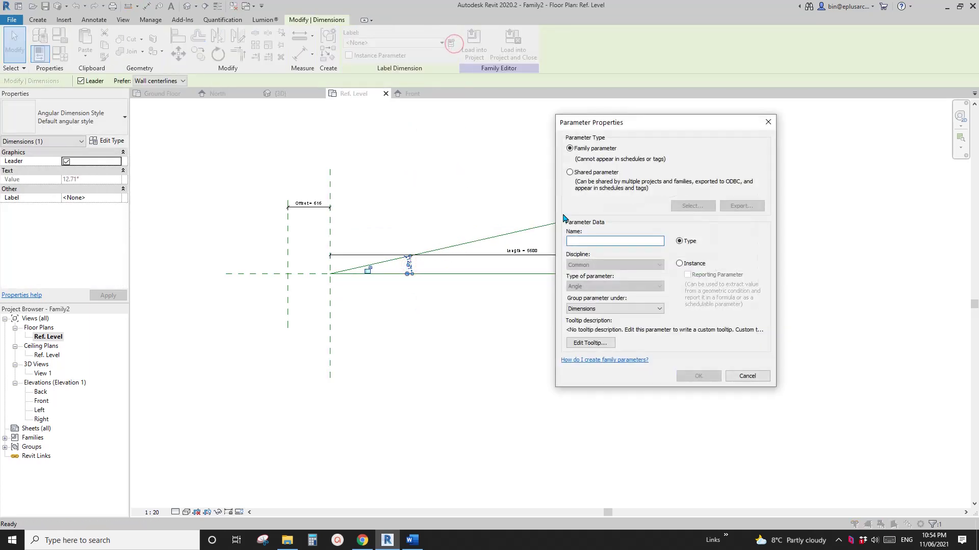
type("A")
left_click(689, 266)
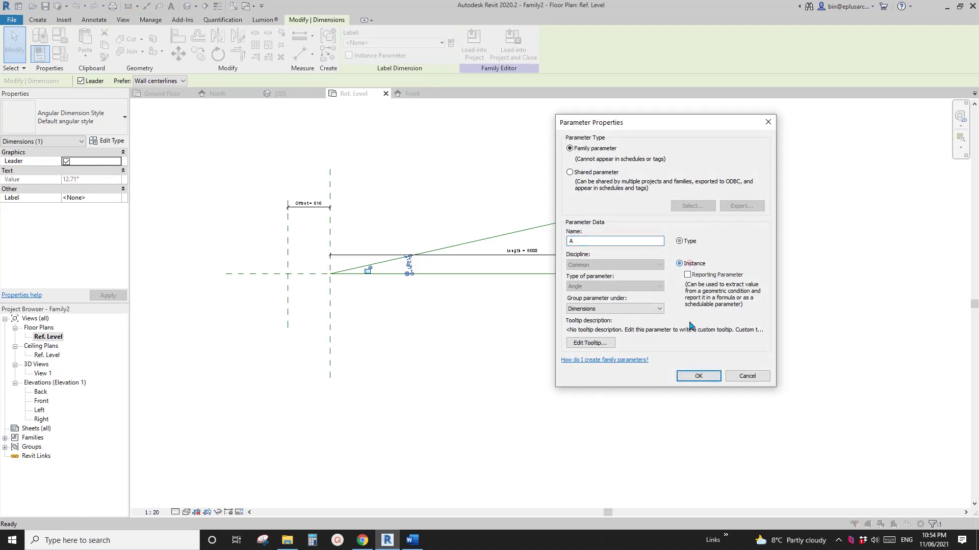
left_click(680, 241)
left_click(704, 376)
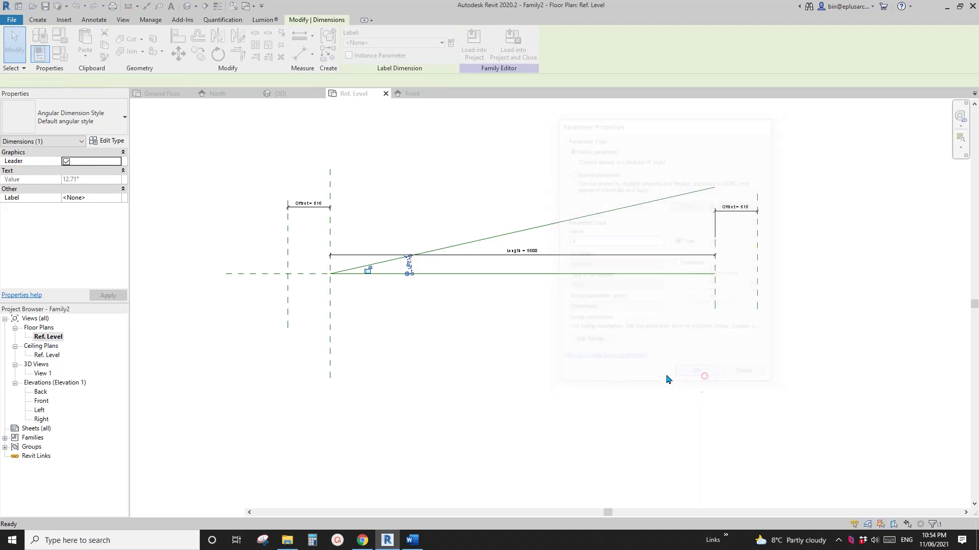
left_click(465, 330)
- Switch to Chrome to review the tilted façade bands in the tower photo, return to Revit and check the Right reference plane
left_click(362, 540)
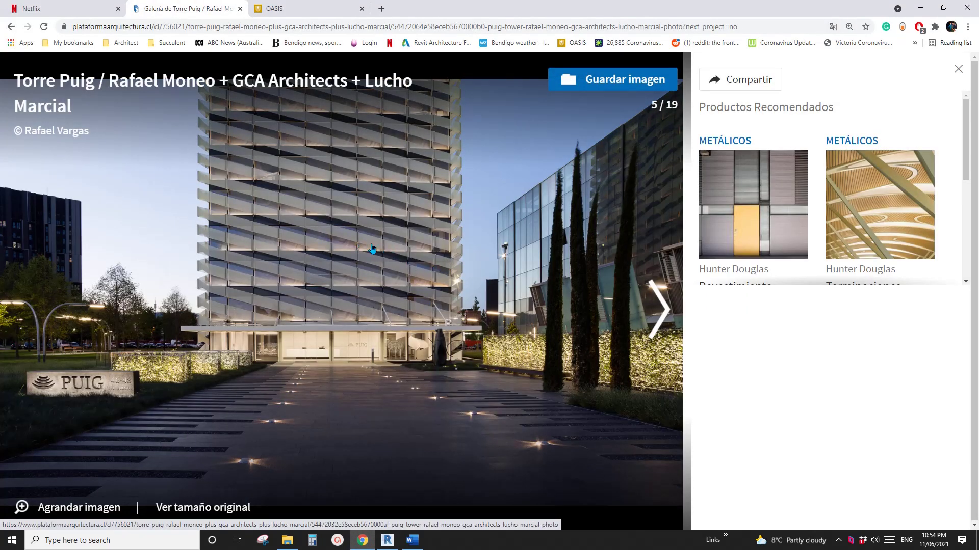
key("alt+Tab")
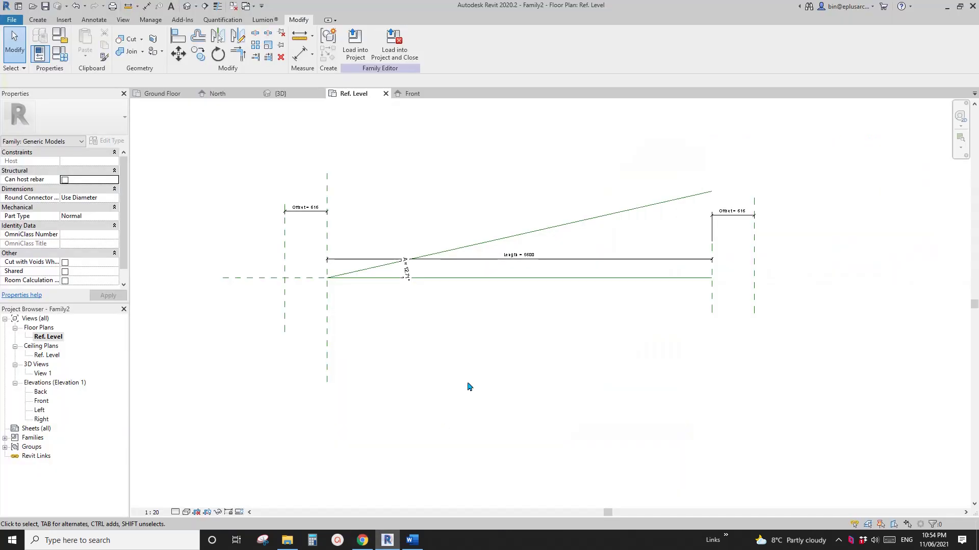
mouse_move(712, 321)
left_mouse_down()
mouse_move(669, 315)
mouse_move(727, 313)
mouse_move(714, 311)
left_mouse_up()
left_click(731, 309)
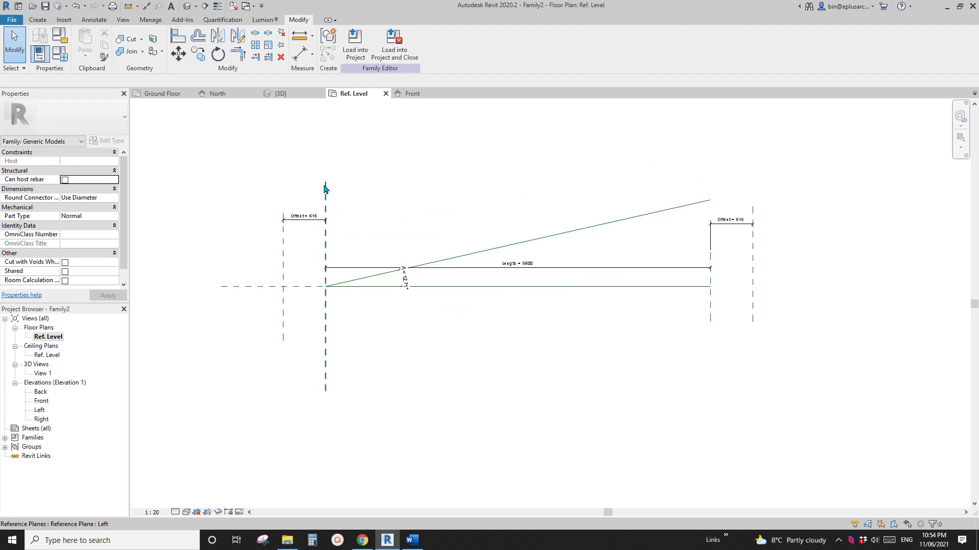
- Try to align the reference line's start to the Left reference plane
scroll(362, 313, "up", 2)
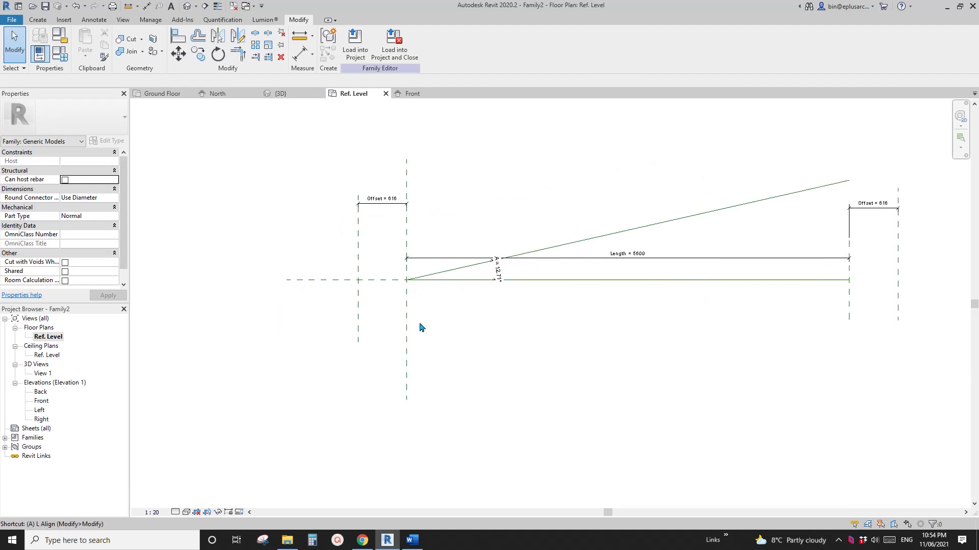
key("a")
key("l")
left_click(406, 229)
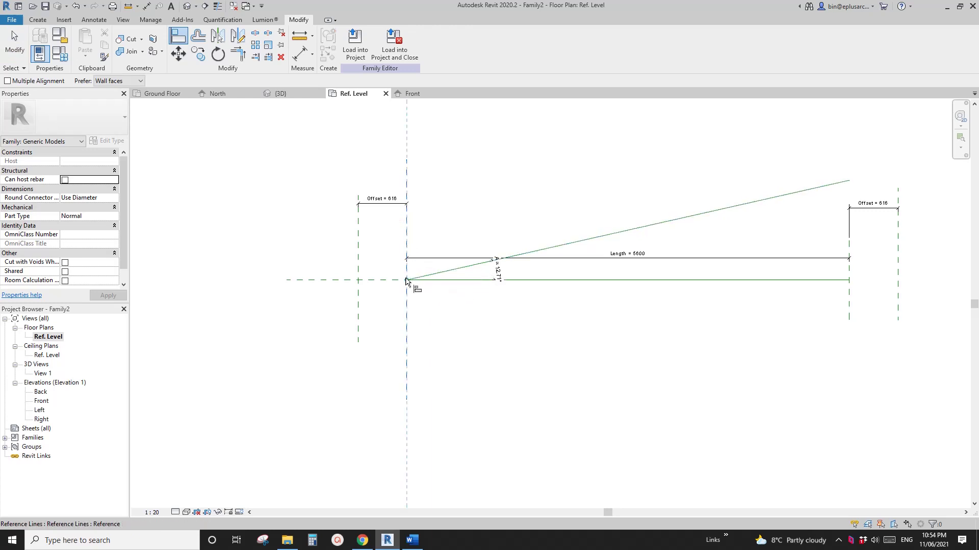
left_click(460, 279)
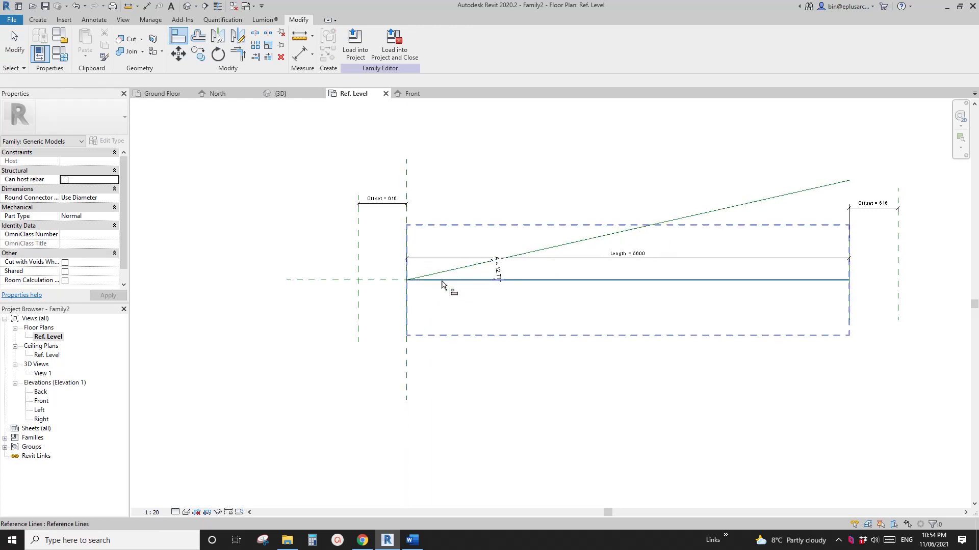
key("Escape")
- Temporarily isolate the sloped reference line and the Left reference plane in the Ref. Level plan
left_click(577, 244)
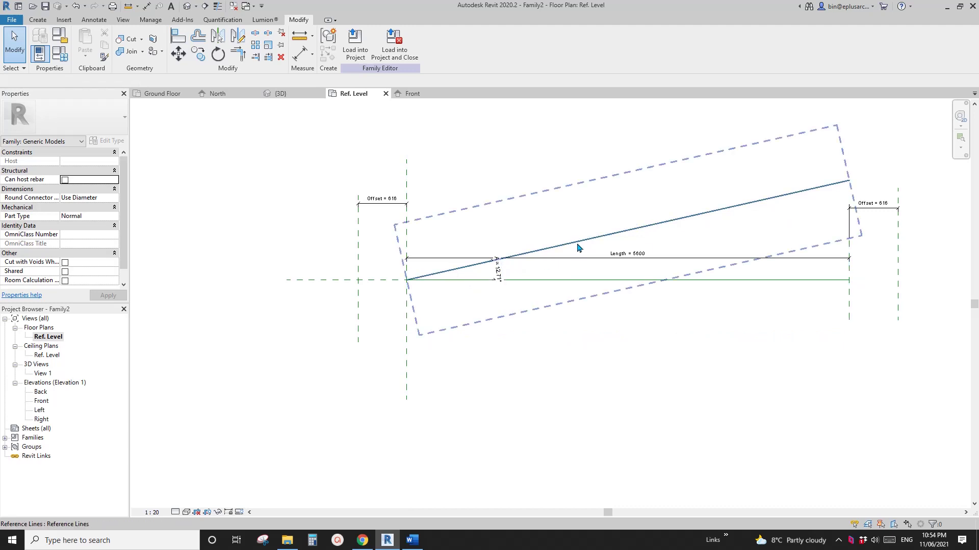
left_click(407, 178, "ctrl")
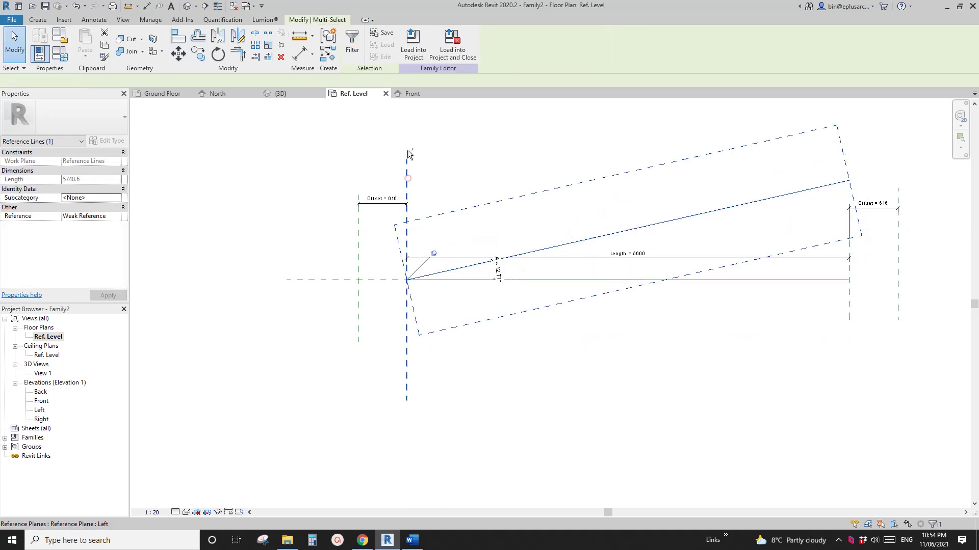
key("c")
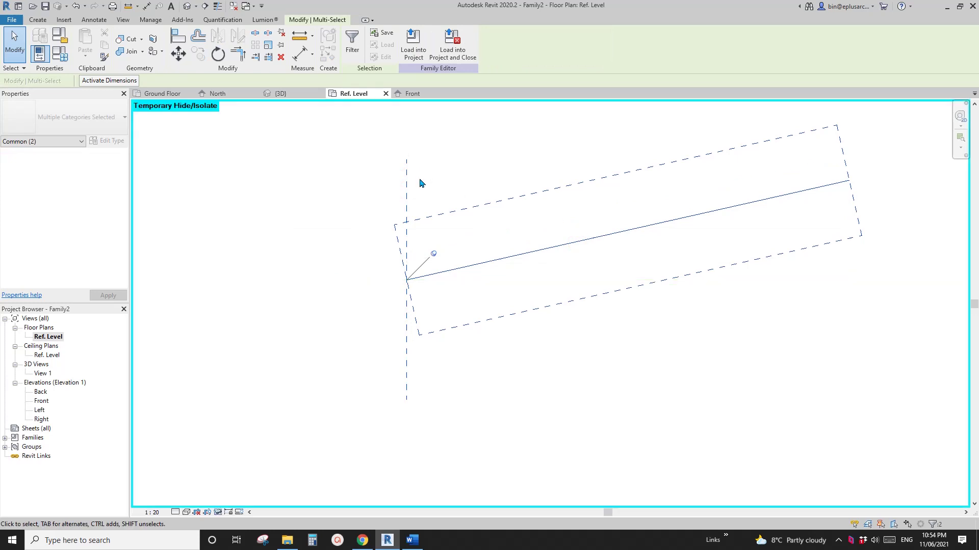
- Align the sloped reference line's start to the Left reference plane, lock the alignment, and restore the hidden elements
key("a")
key("l")
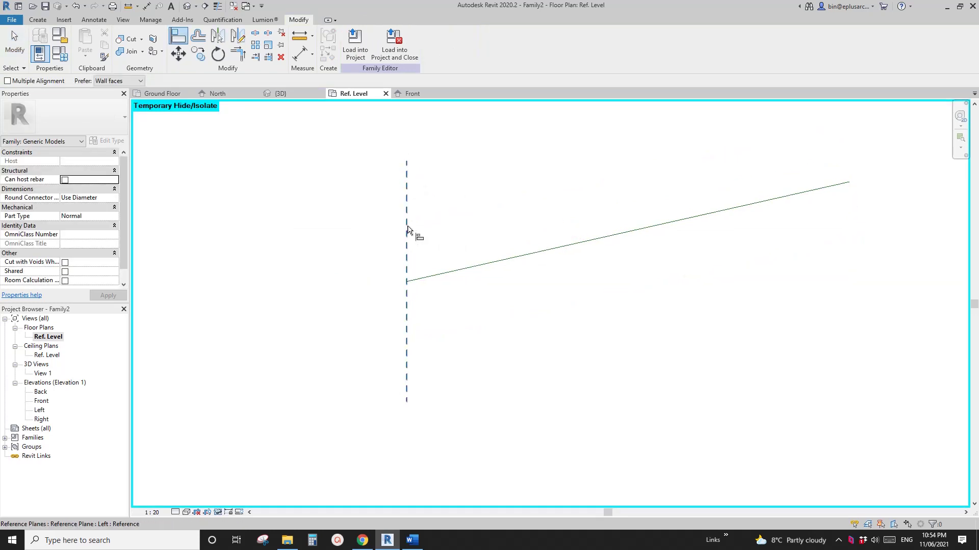
left_click(406, 226)
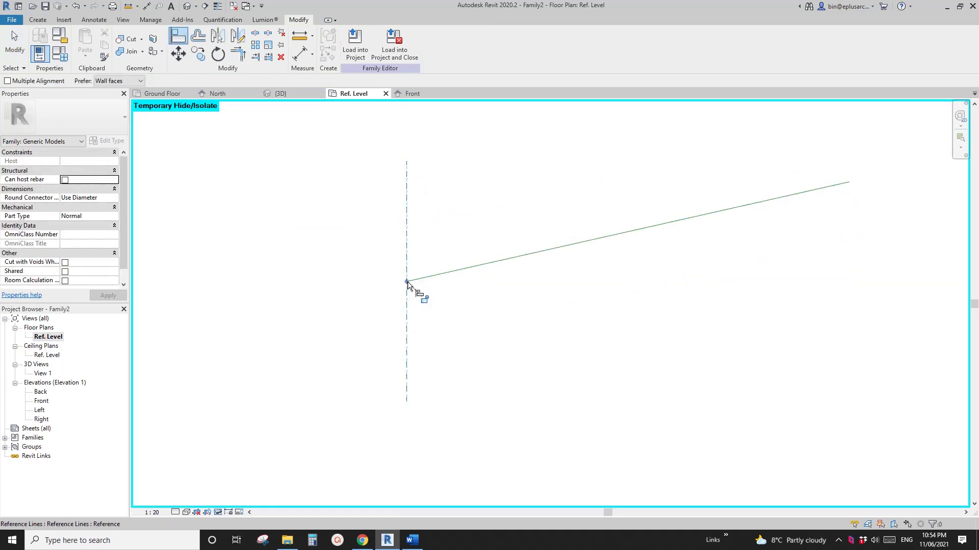
left_click(407, 283)
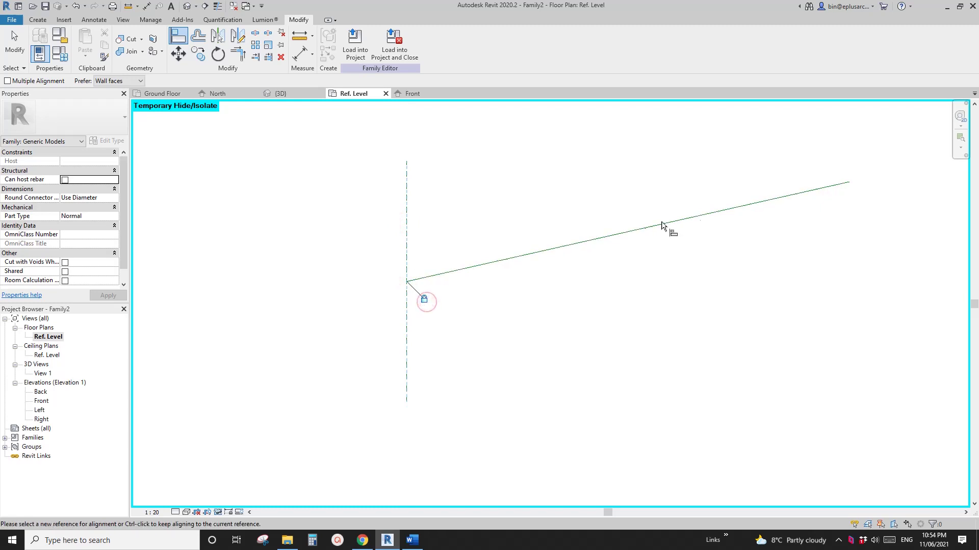
scroll(622, 243, "down", 2)
middle_click_drag(622, 243, 580, 258)
key("r")
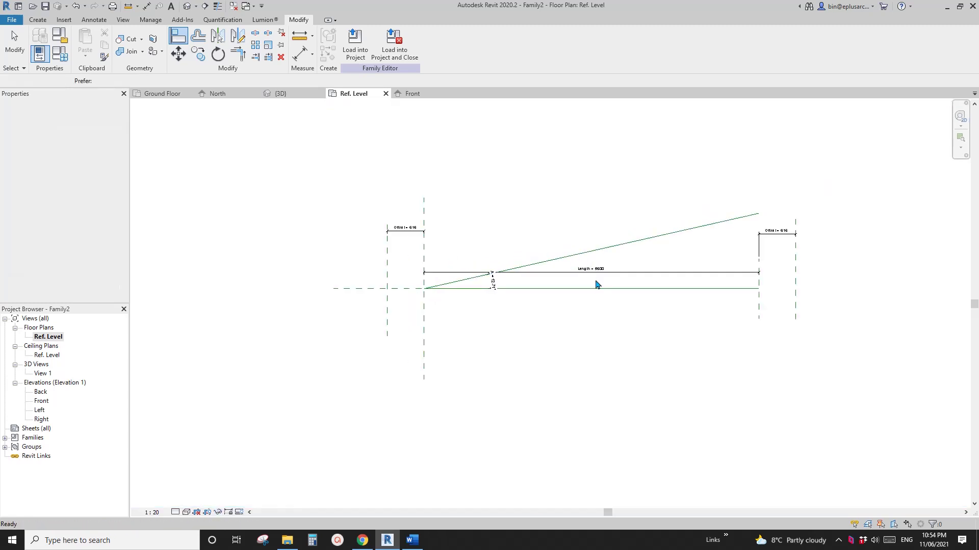
- Move the Right reference plane inward so the Length parameter becomes 5300
left_click(757, 310)
left_click_drag(738, 312, 714, 301)
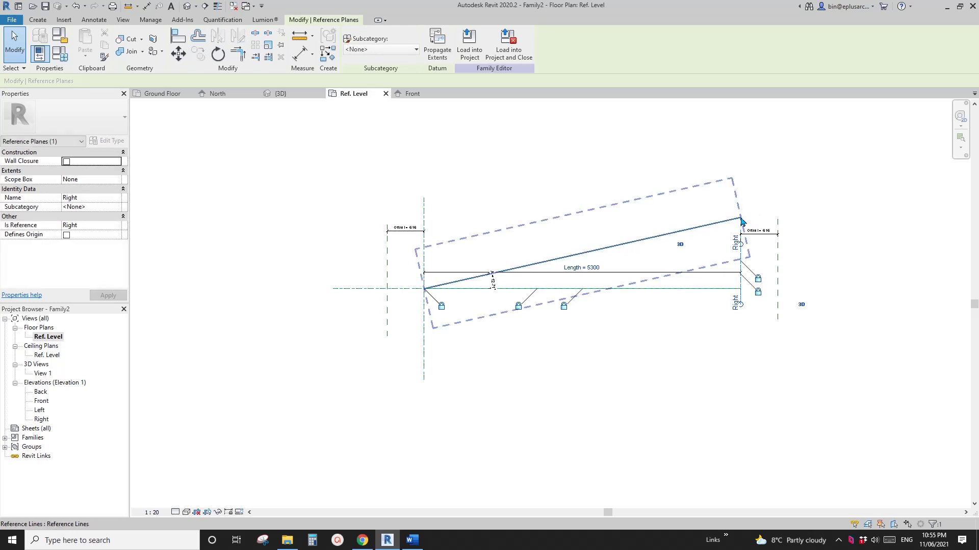
left_click(700, 300)
- Flex the Right reference plane outward to a Length of about 6000 and undo the move
middle_click_drag(699, 300, 696, 275)
scroll(695, 275, "up", 1)
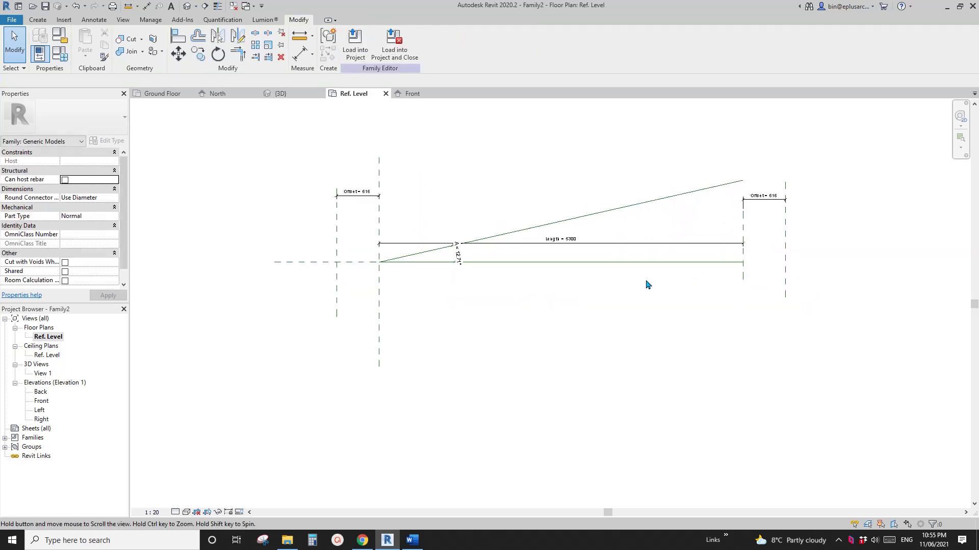
left_click(743, 276)
left_click_drag(742, 275, 784, 276)
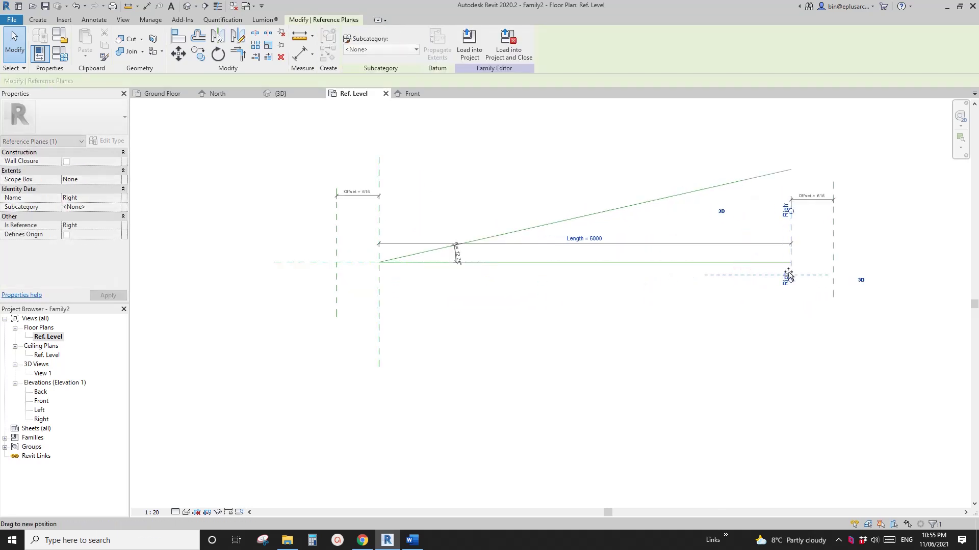
key("ctrl+z")
middle_click_drag(621, 303, 628, 298)
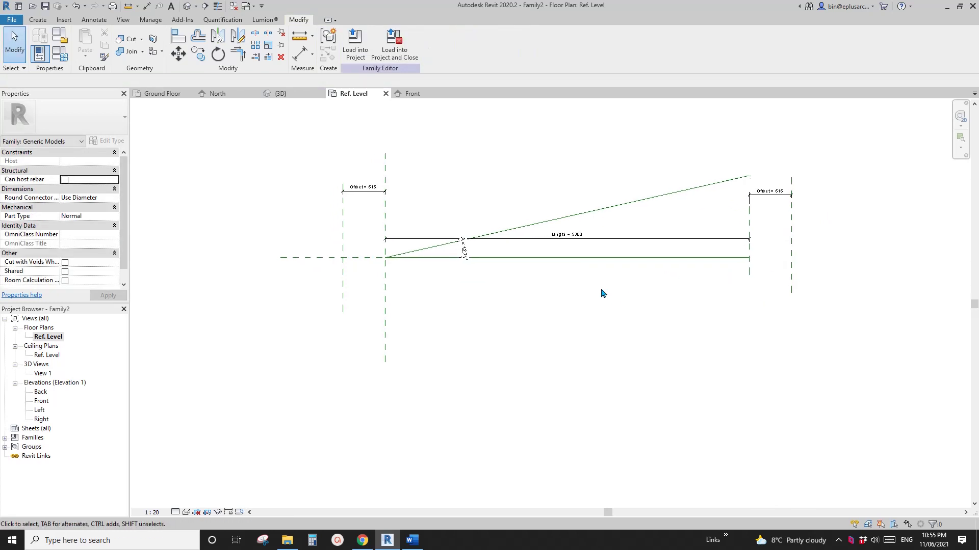
- Switch to Chrome to check the slanted façade bands in the Torre Puig photo, and return to Revit
left_click(370, 542)
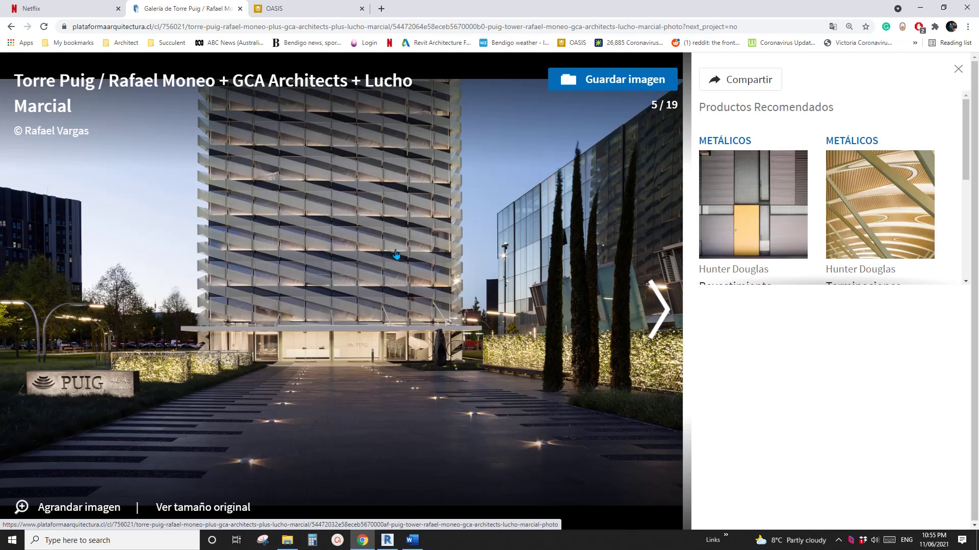
left_click(392, 541)
mouse_move(535, 286)
middle_mouse_down()
mouse_move(444, 375)
mouse_move(471, 352)
mouse_move(457, 355)
middle_mouse_up()
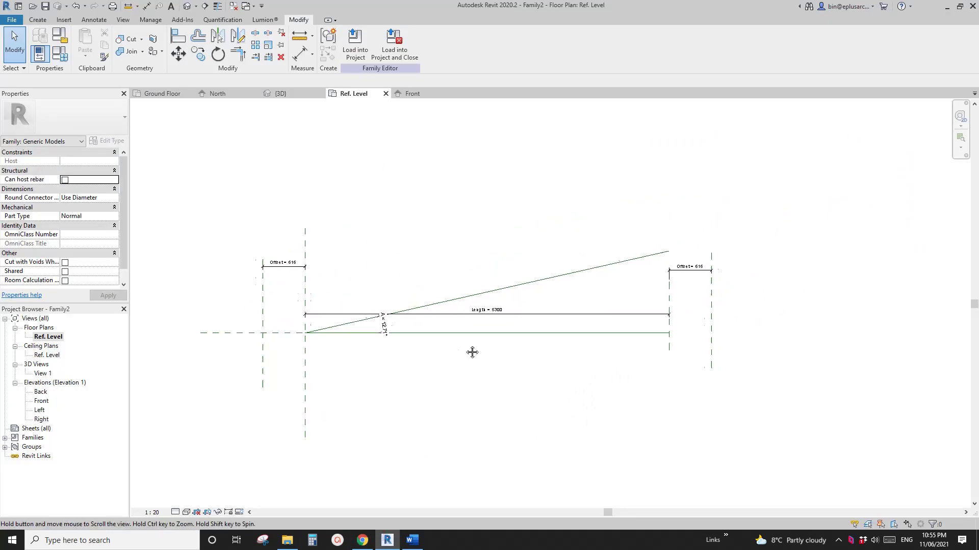
- Set the work plane by picking a plane on the sloped reference line
left_click(40, 21)
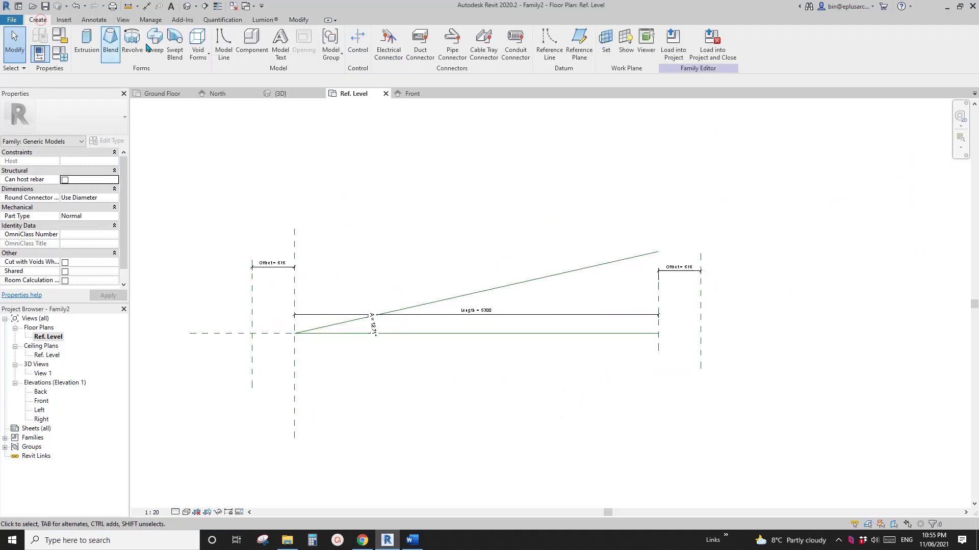
left_click(606, 40)
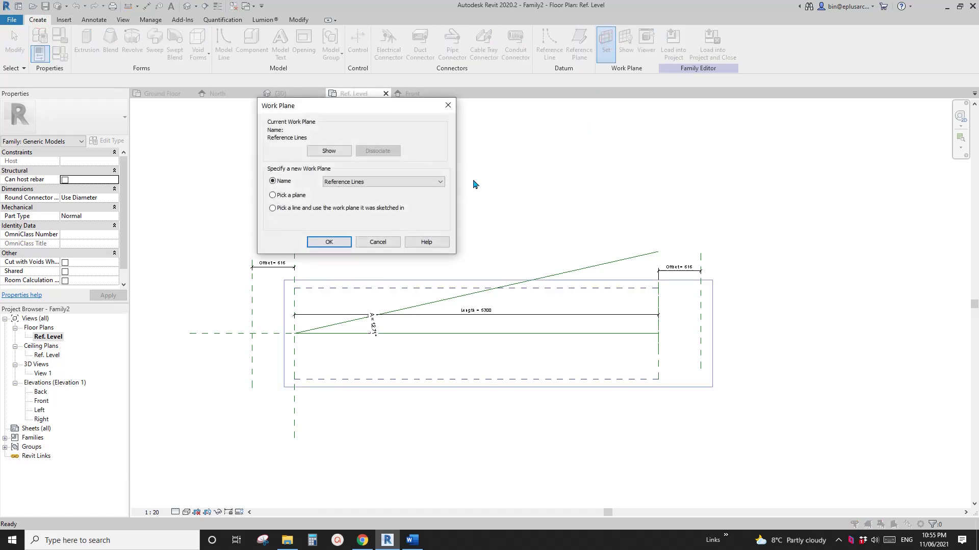
left_click(329, 242)
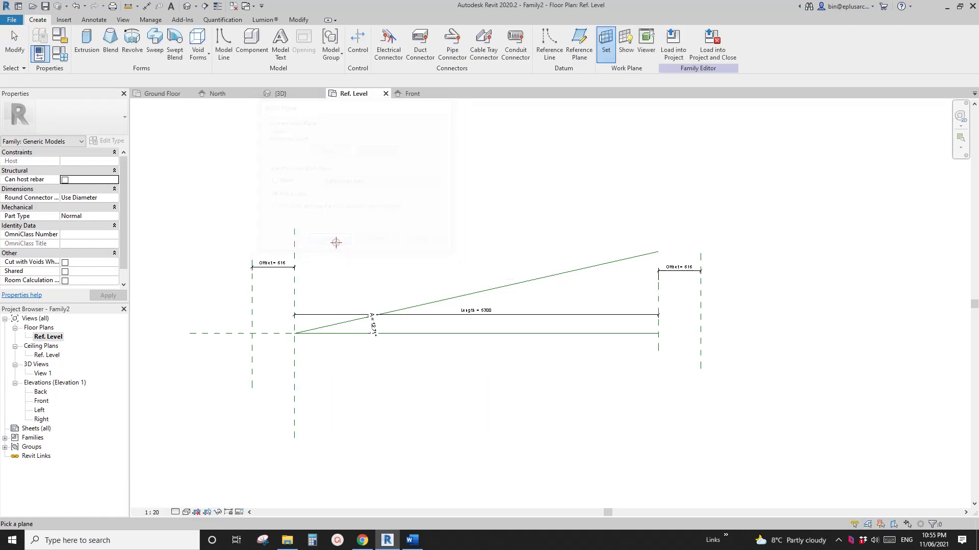
left_click(550, 276)
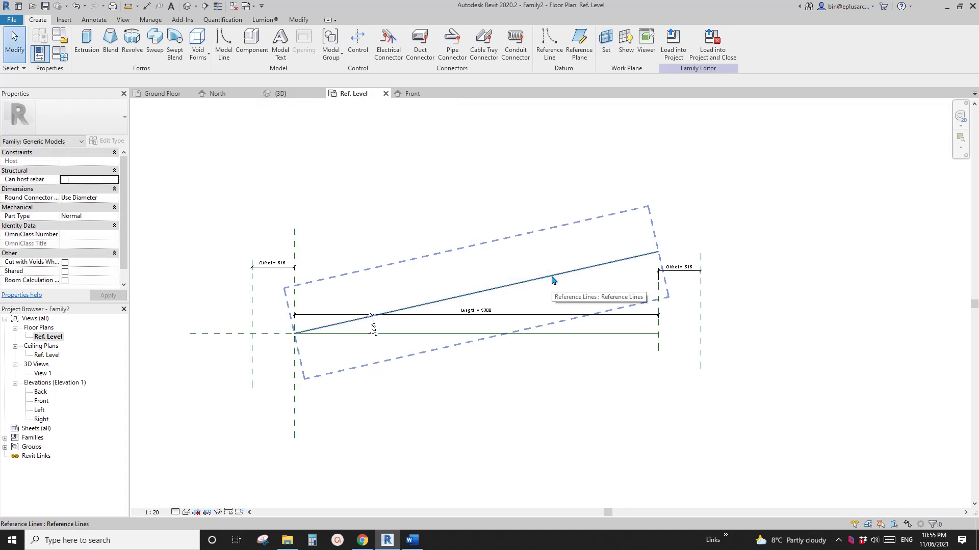
- Draw a parallel reference line about 5433 mm long above the sloped one, from the Left to the Right reference plane, locking its end to Right
left_click(549, 41)
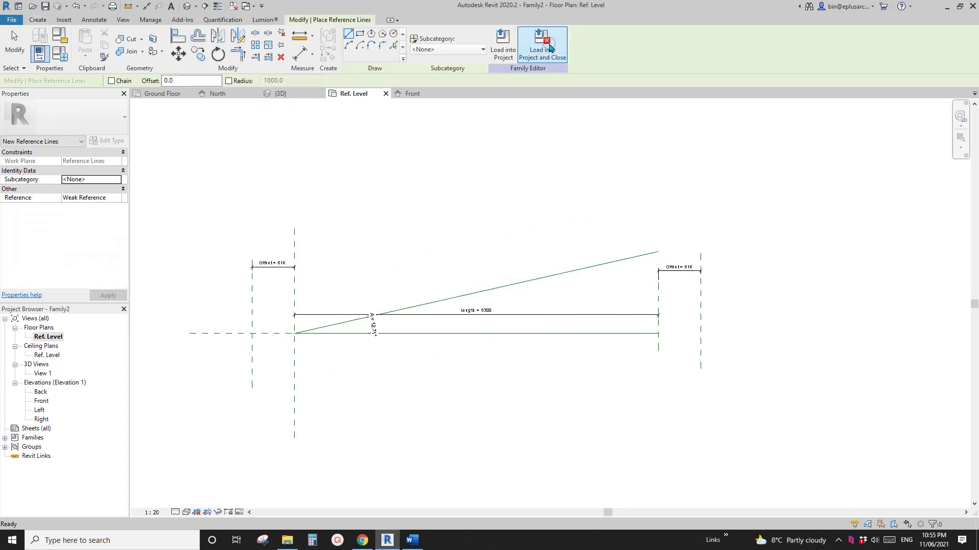
left_click(294, 286)
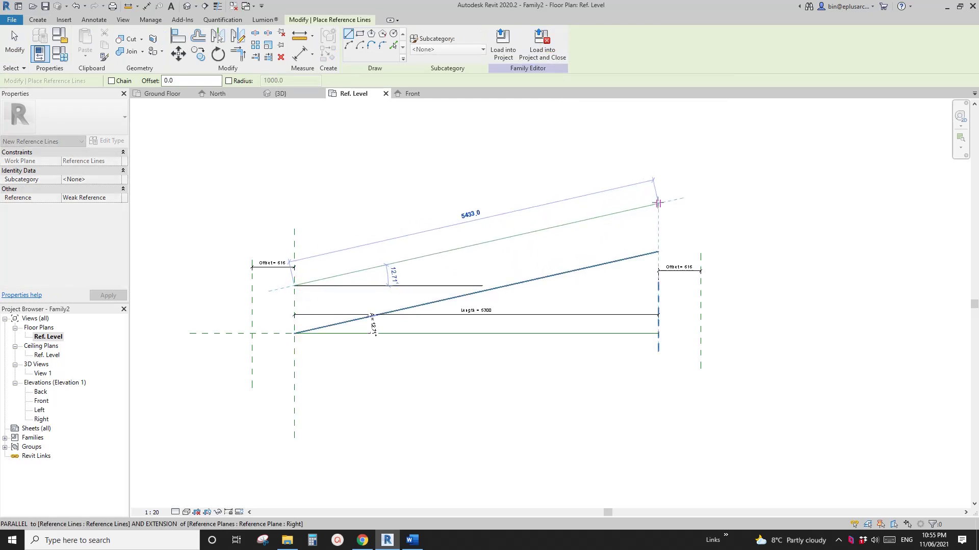
left_click(658, 203)
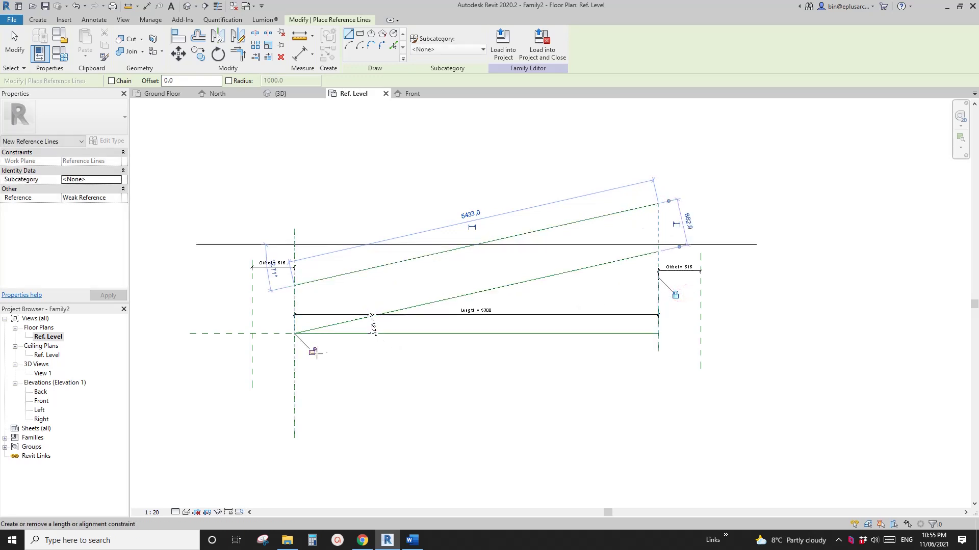
- Add an aligned dimension between the two parallel sloped reference lines
key("d")
key("i")
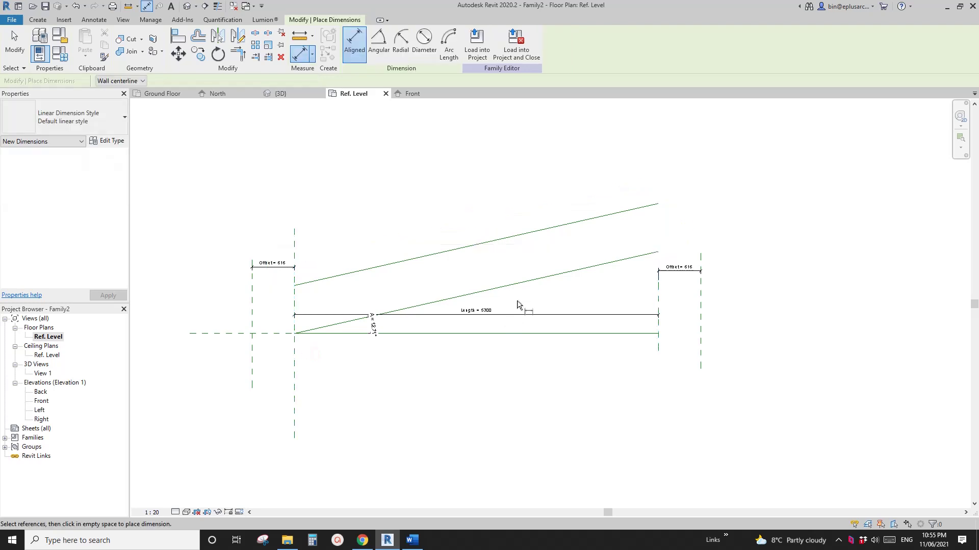
left_click(557, 274)
left_click(561, 228)
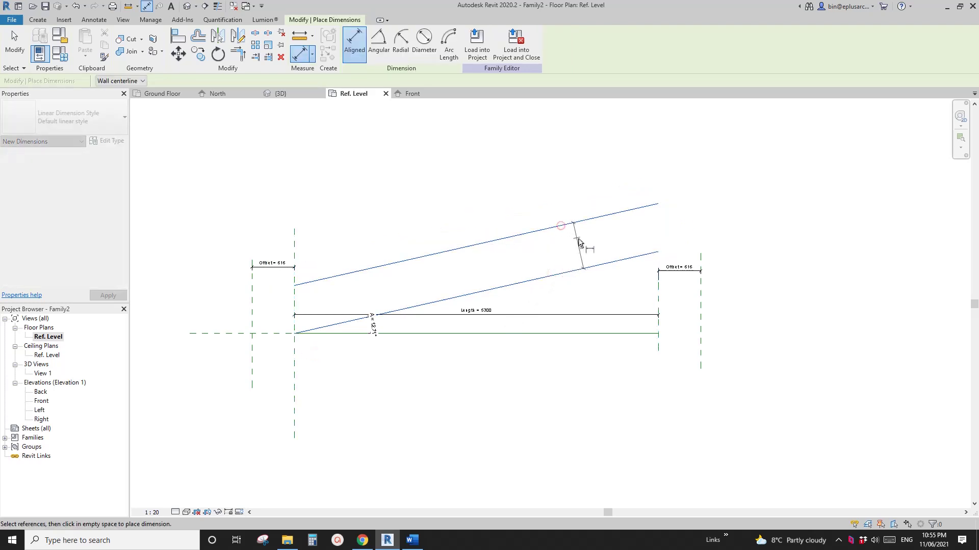
left_click(585, 248)
key("Escape")
key("Escape")
- Label the dimension between the parallel sloped lines with a new type-based family parameter named W
left_click(585, 249)
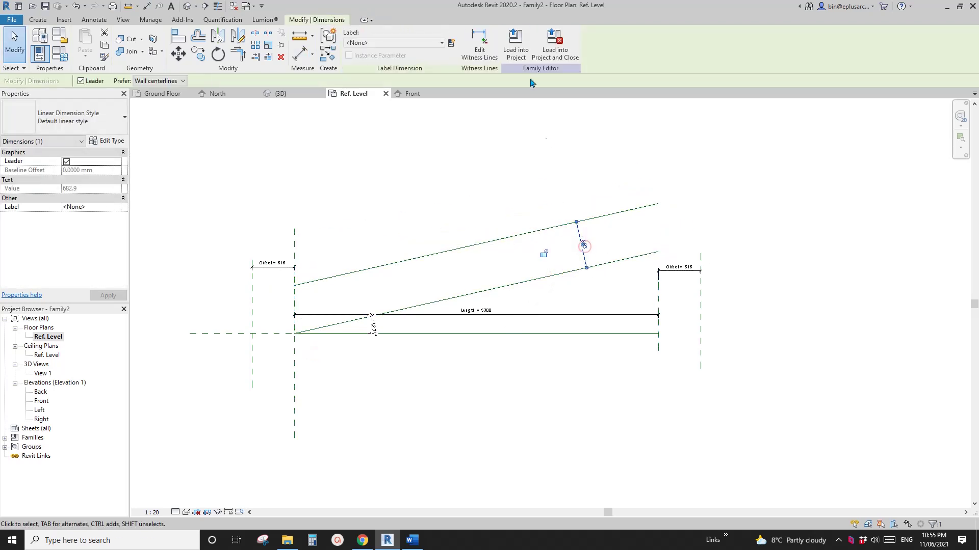
left_click(452, 42)
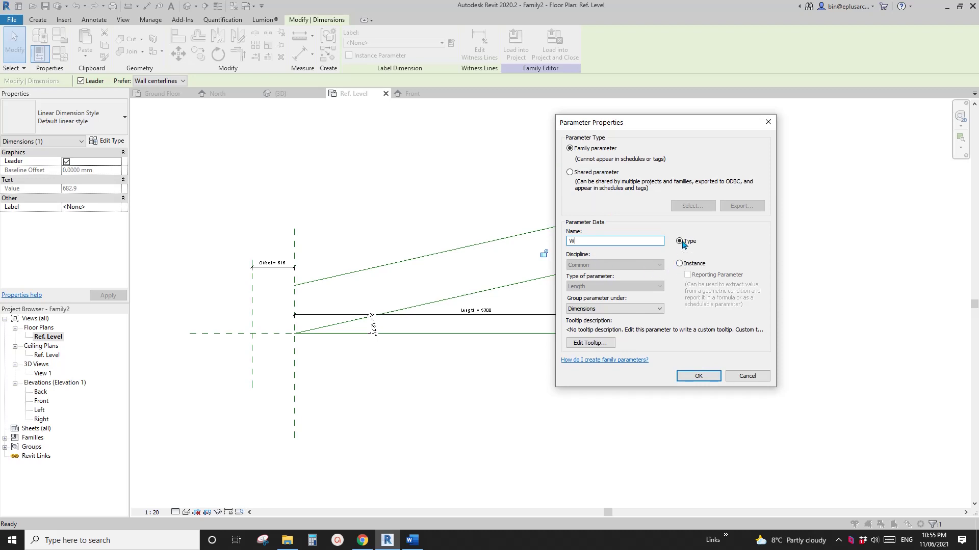
type("W")
left_click(698, 377)
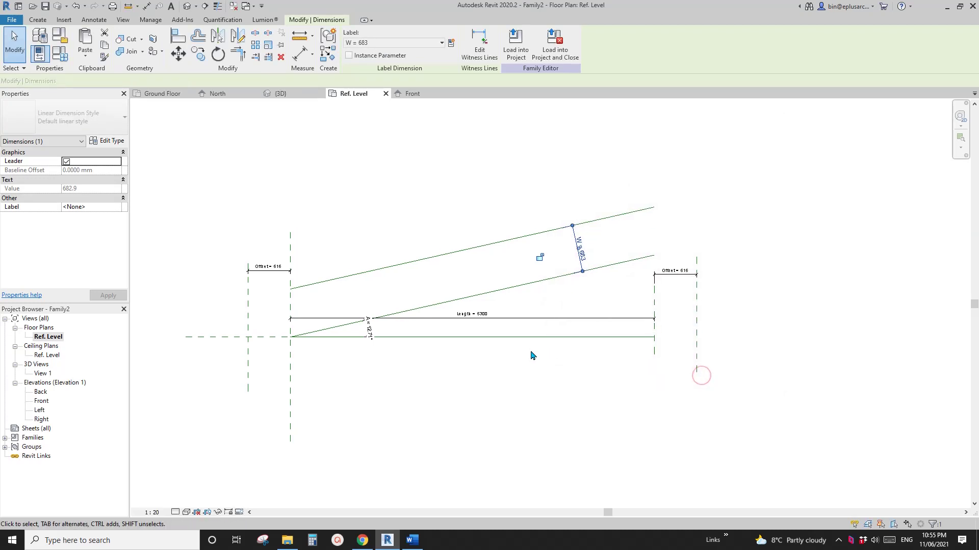
left_click(550, 364)
- Check how the parallel sloped lines are constrained to the Right reference plane
left_click(653, 352)
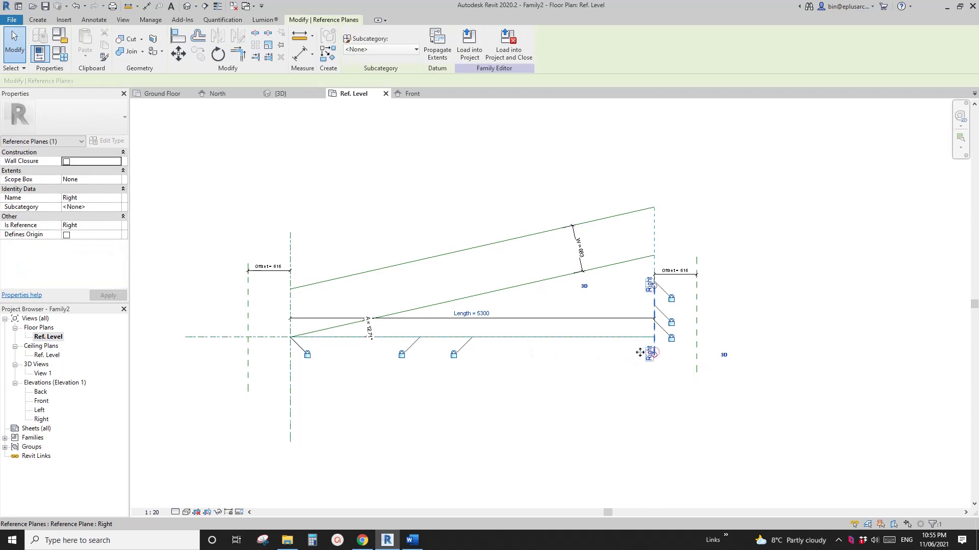
mouse_move(653, 352)
left_mouse_down()
mouse_move(574, 355)
mouse_move(670, 355)
mouse_move(571, 356)
mouse_move(652, 351)
left_mouse_up()
left_click(421, 230)
middle_click_drag(409, 210, 412, 214)
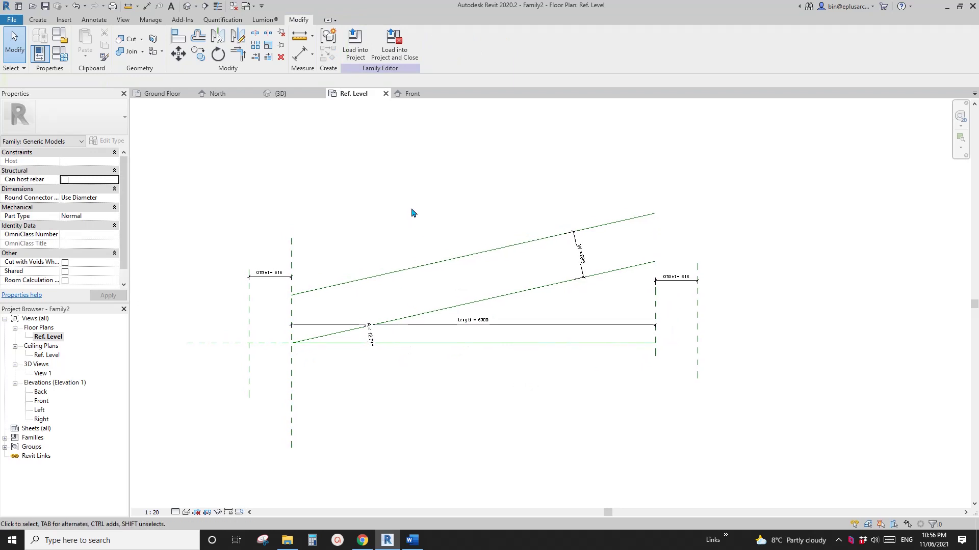
middle_click_drag(413, 213, 427, 179)
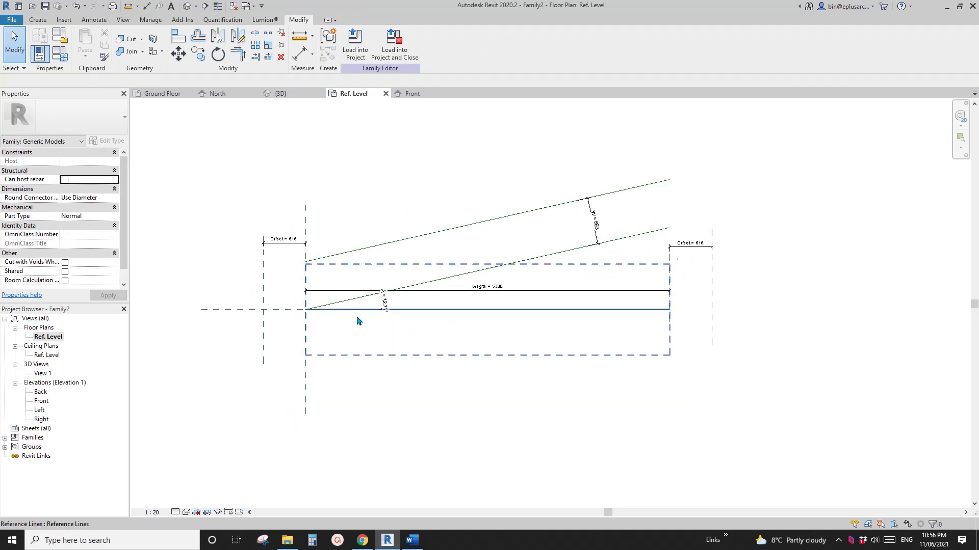
- In the Front elevation, draw a horizontal reference plane about 550 mm above Ref. Level, spanning the four vertical reference planes
double_click(47, 403)
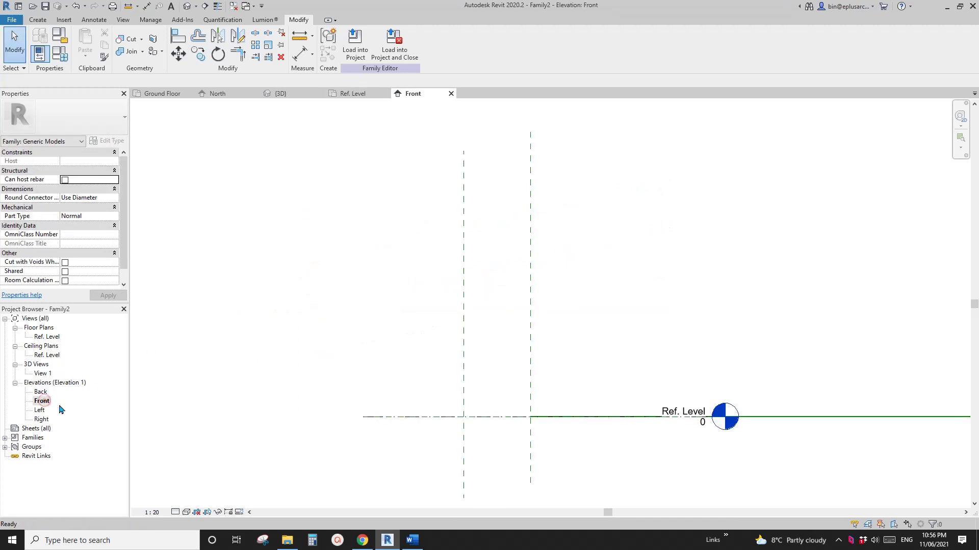
scroll(423, 290, "down", 4)
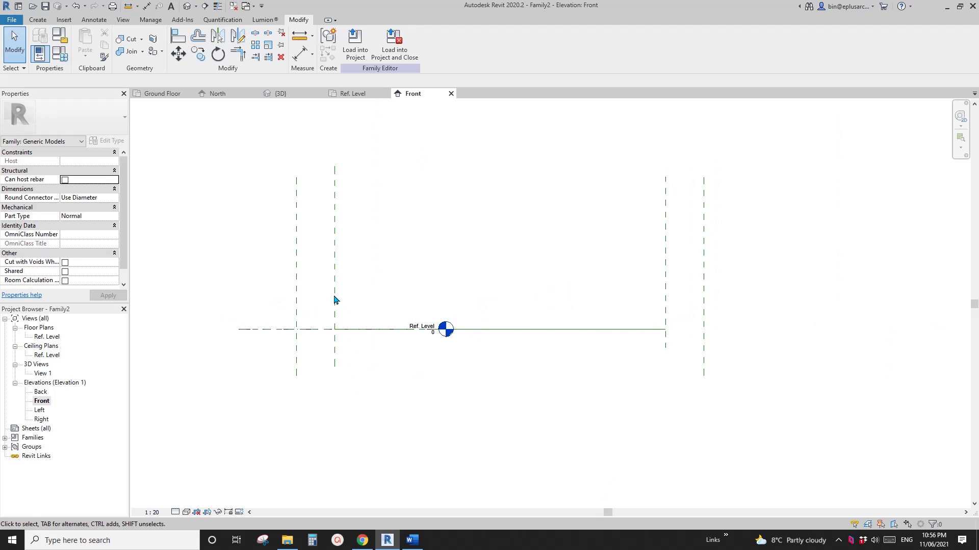
key("r")
key("p")
left_click(281, 295)
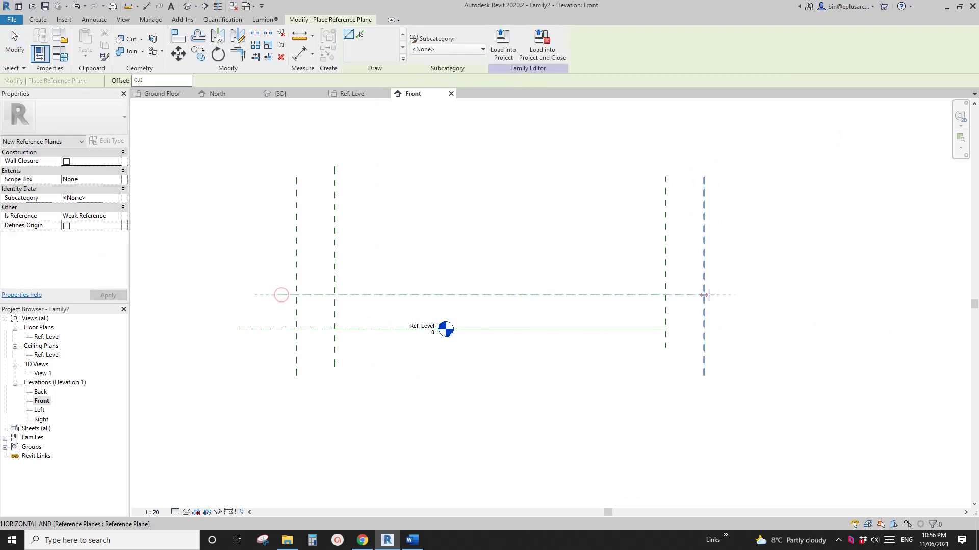
left_click(706, 294)
key("Escape")
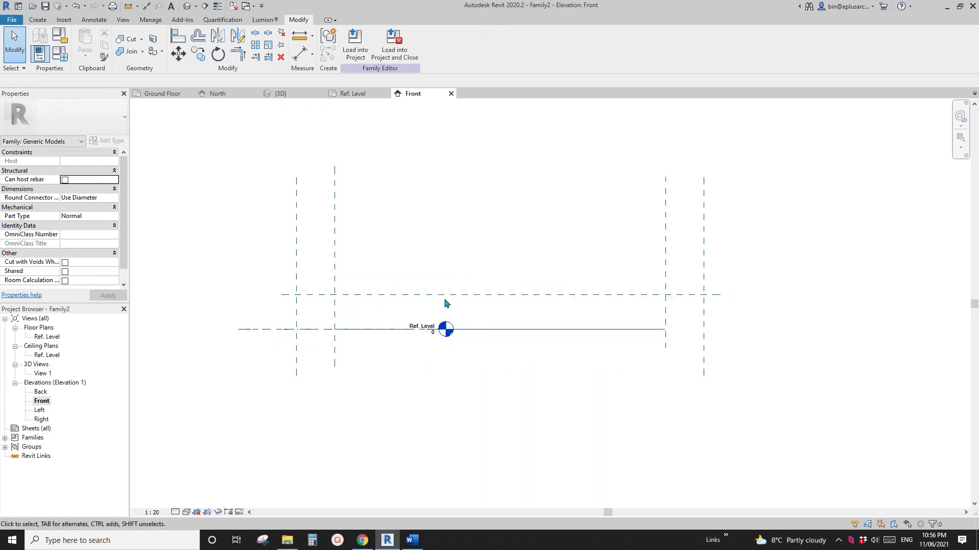
- Add an aligned dimension between Ref. Level and the horizontal reference plane above it, and select that dimension
scroll(380, 317, "up", 4)
key("d")
key("i")
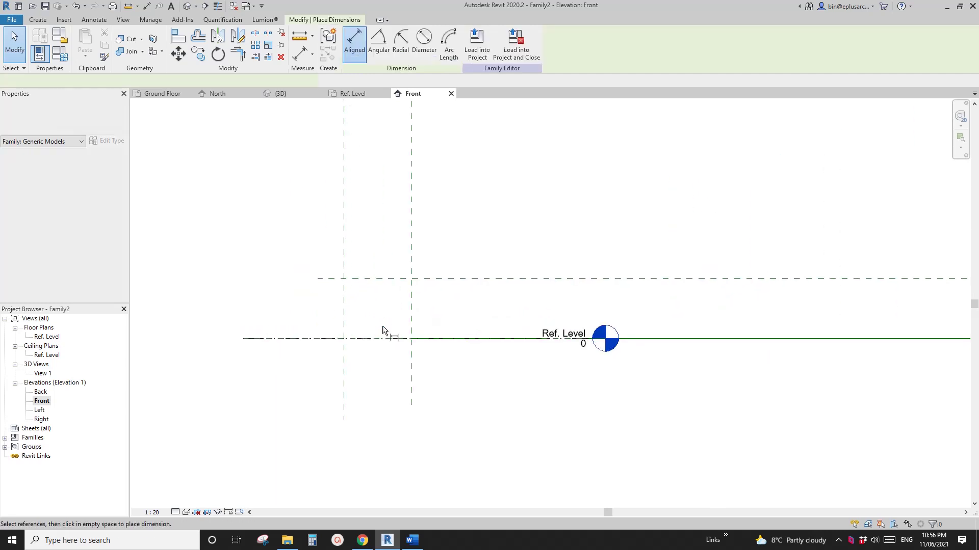
left_click(327, 338)
left_click(335, 279)
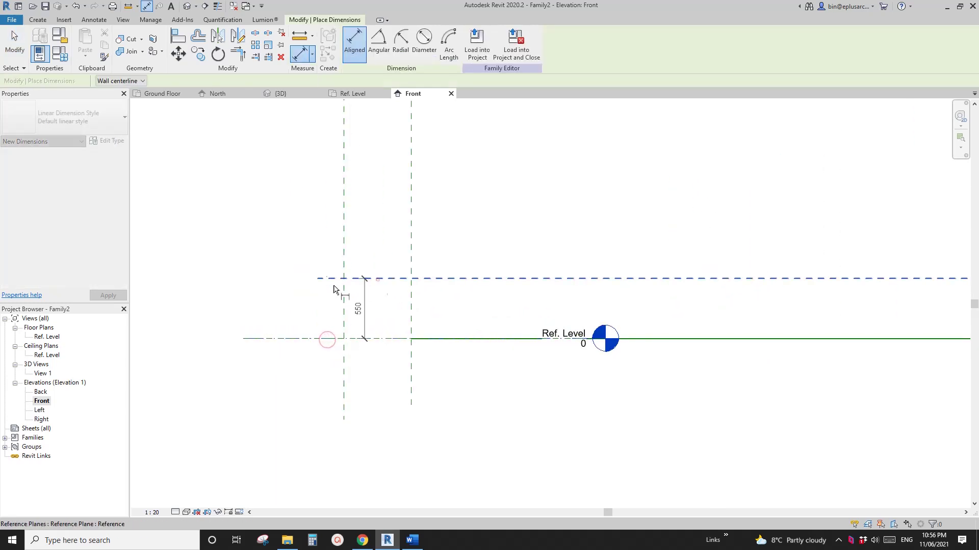
left_click(283, 289)
key("Escape")
left_click(288, 286)
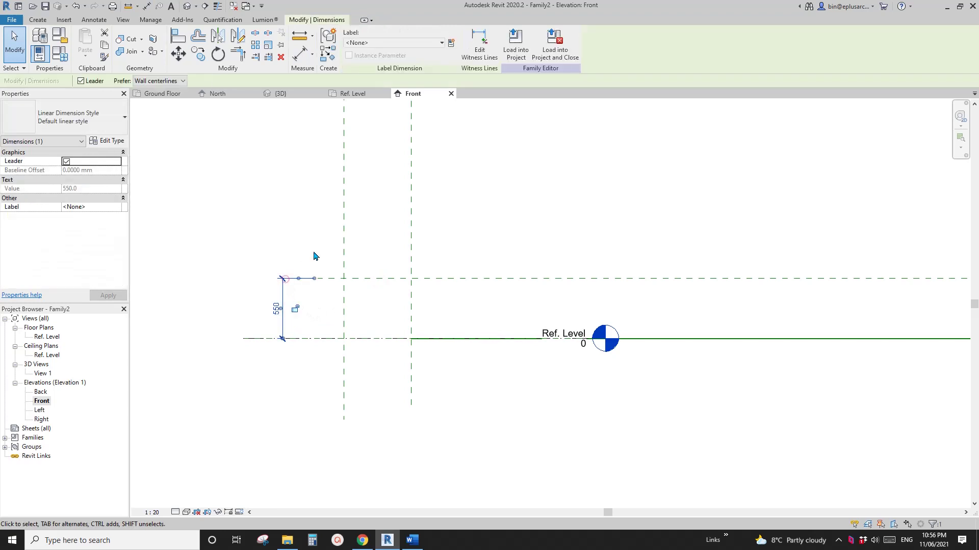
- Label the dimension between Ref. Level and the horizontal reference plane with the existing Offset parameter
left_click(415, 41)
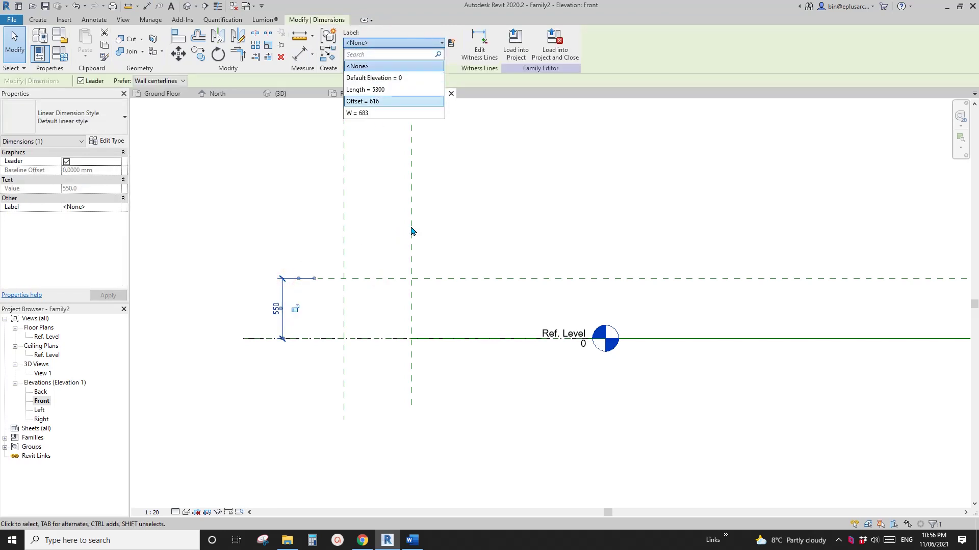
left_click(370, 101)
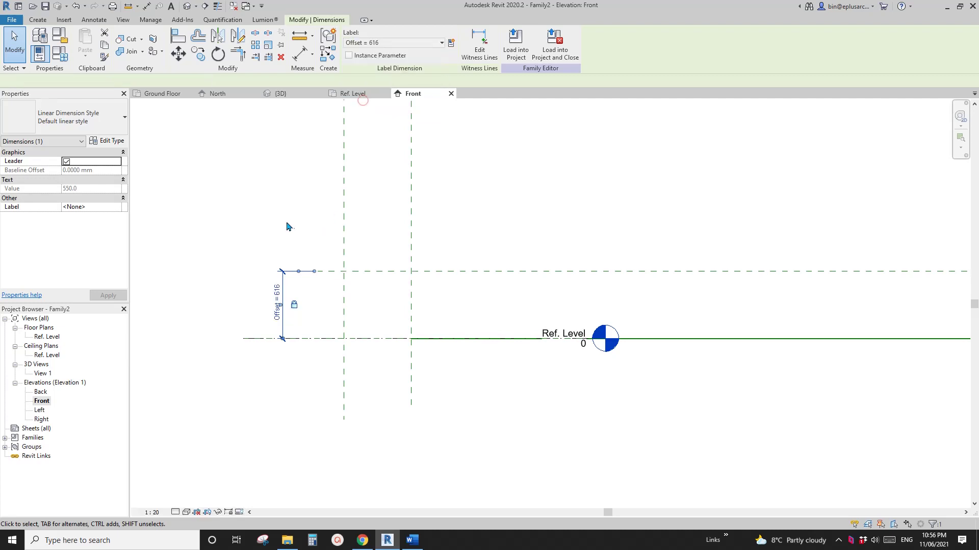
left_click(294, 223)
middle_click_drag(347, 233, 316, 232)
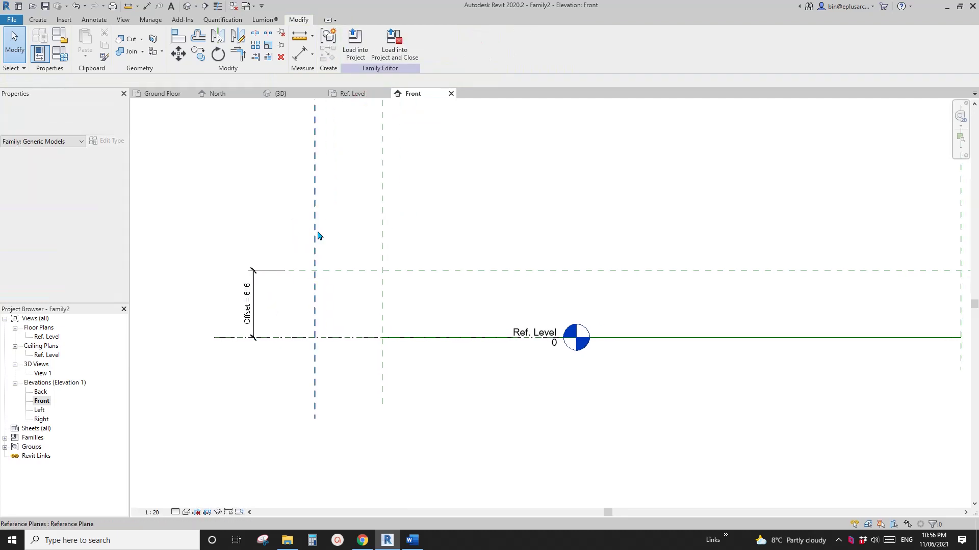
- In the Front elevation, set the horizontal reference plane above Ref. Level as the work plane and open the Ref. Level floor plan for sketching
double_click(49, 339)
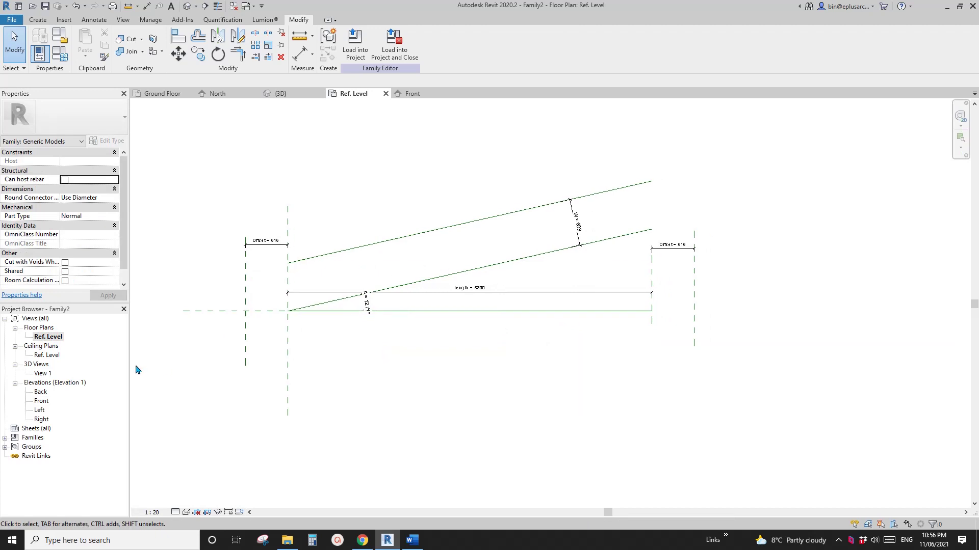
double_click(43, 405)
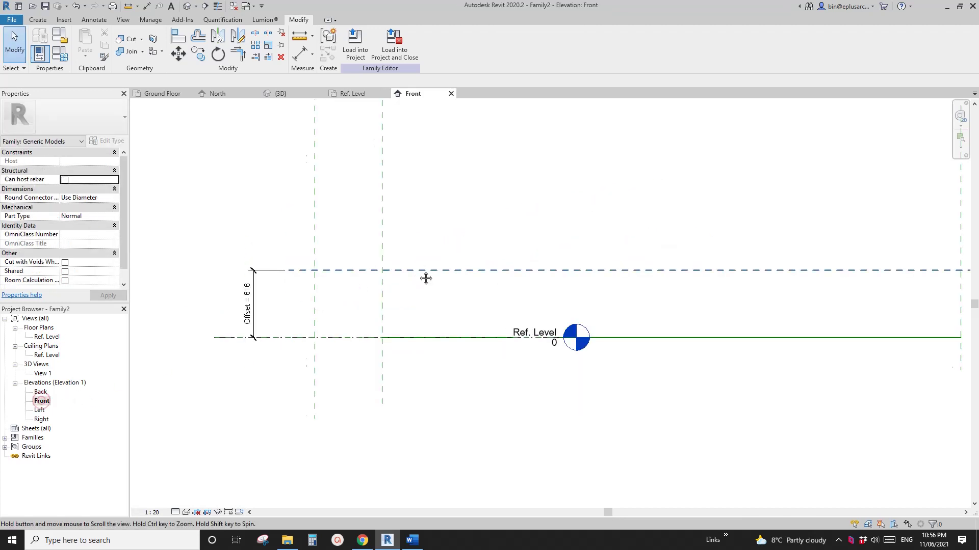
scroll(387, 268, "down", 2)
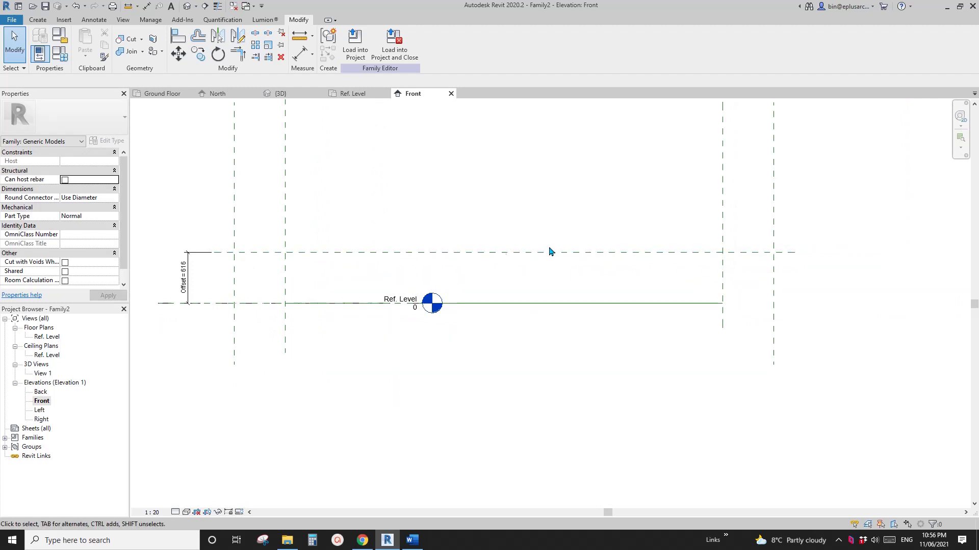
middle_click_drag(455, 218, 467, 226)
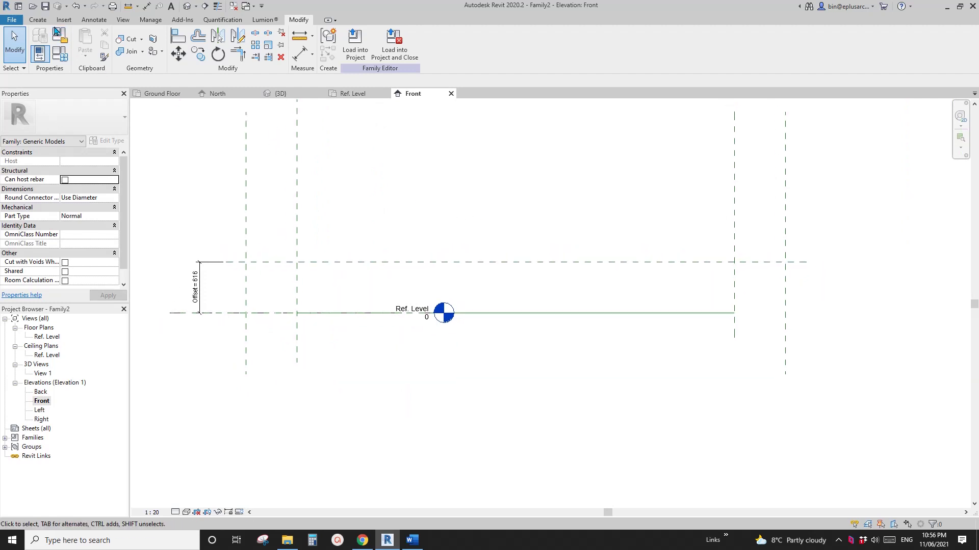
left_click(38, 21)
left_click(606, 41)
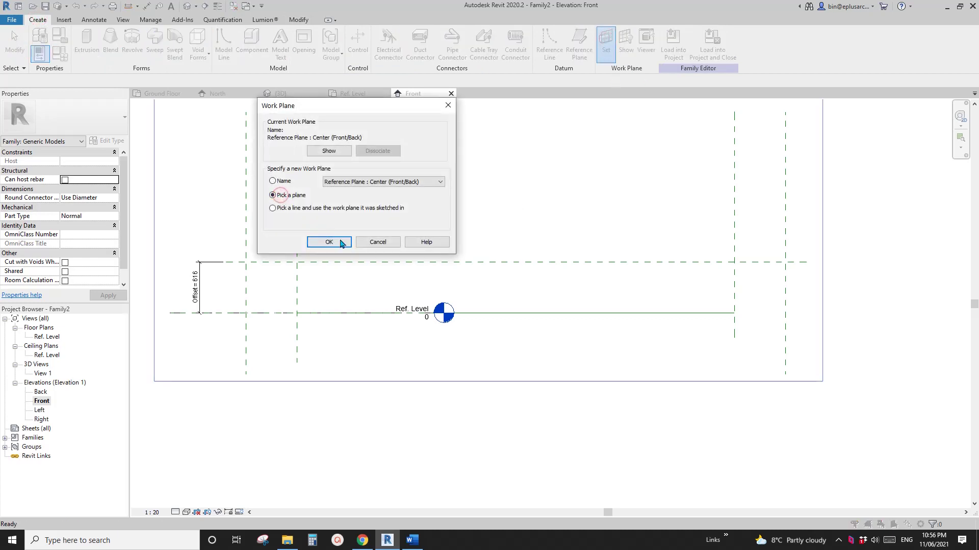
left_click(340, 243)
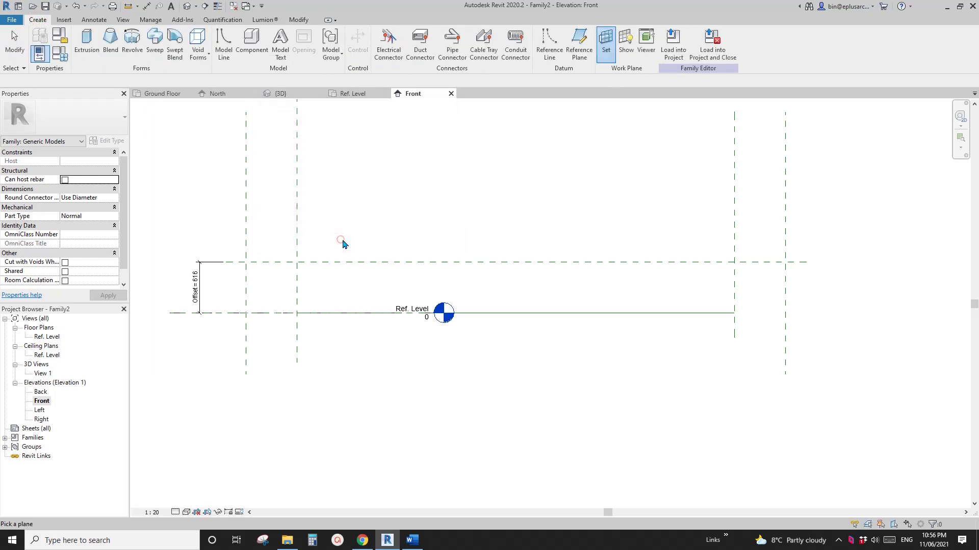
left_click(491, 263)
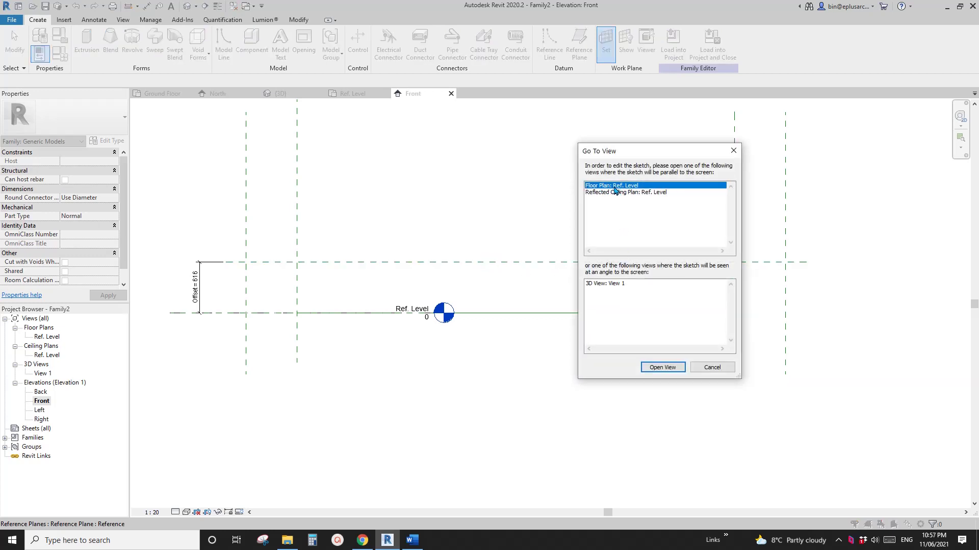
left_click(661, 368)
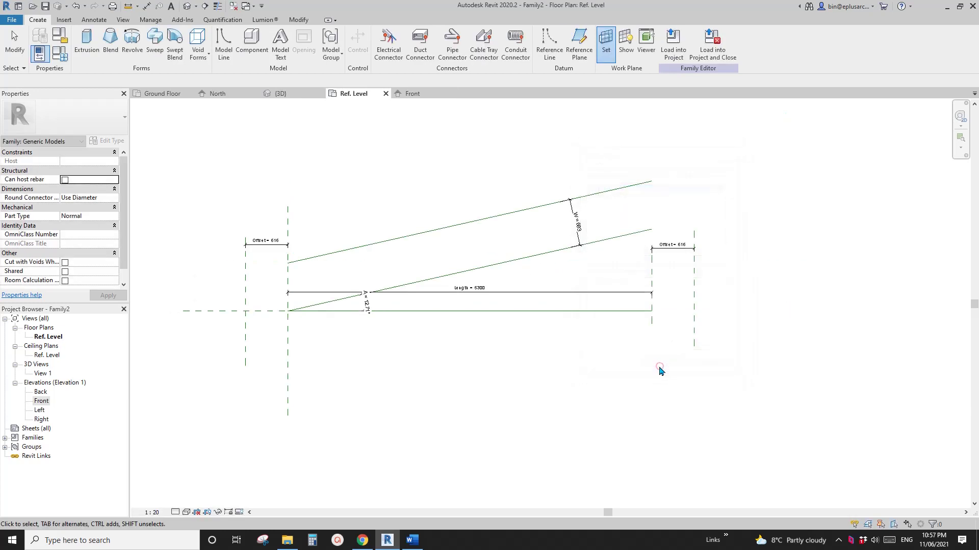
- Start an extrusion and pick locked sketch lines from the two parallel sloped lines and the Left and Right reference planes
left_click(87, 41)
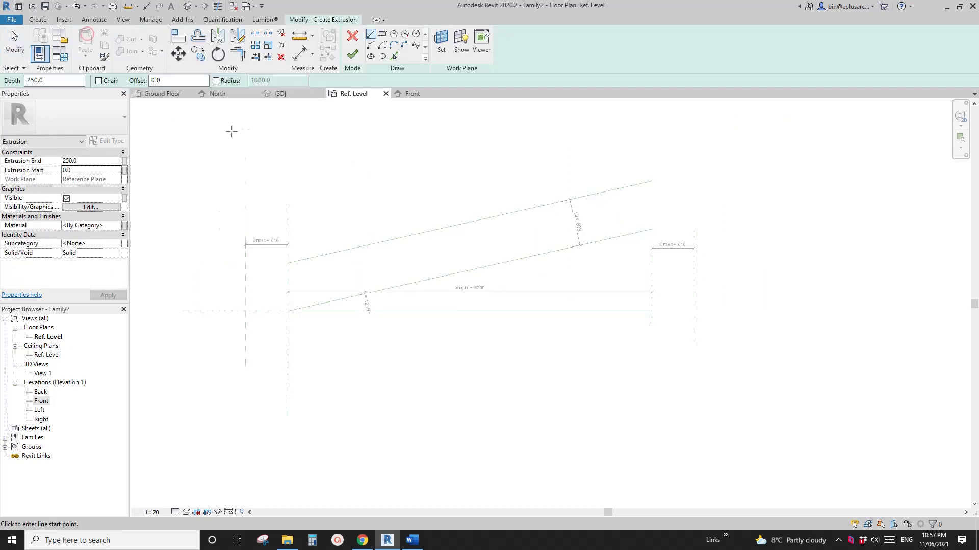
left_click(393, 56)
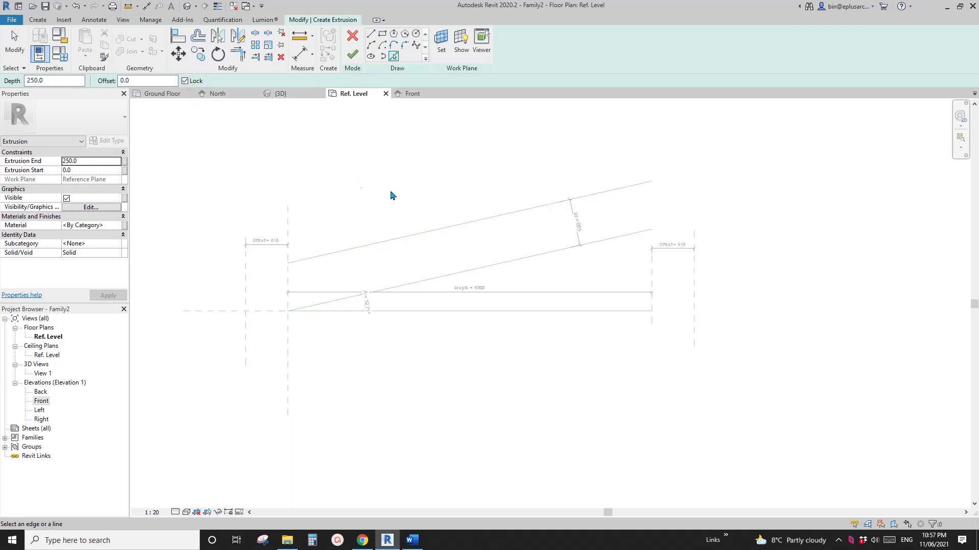
left_click(479, 219)
left_click(538, 257)
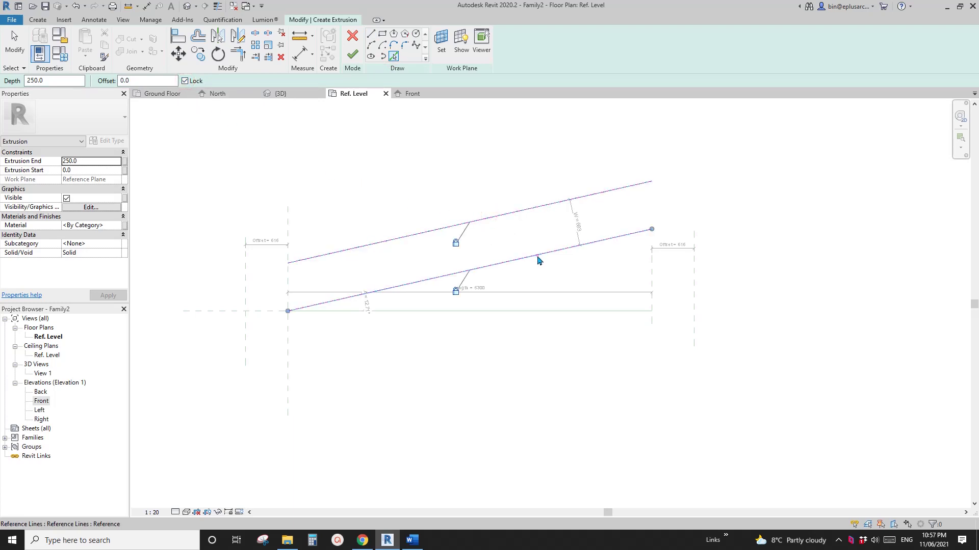
left_click(651, 273)
left_click(288, 277)
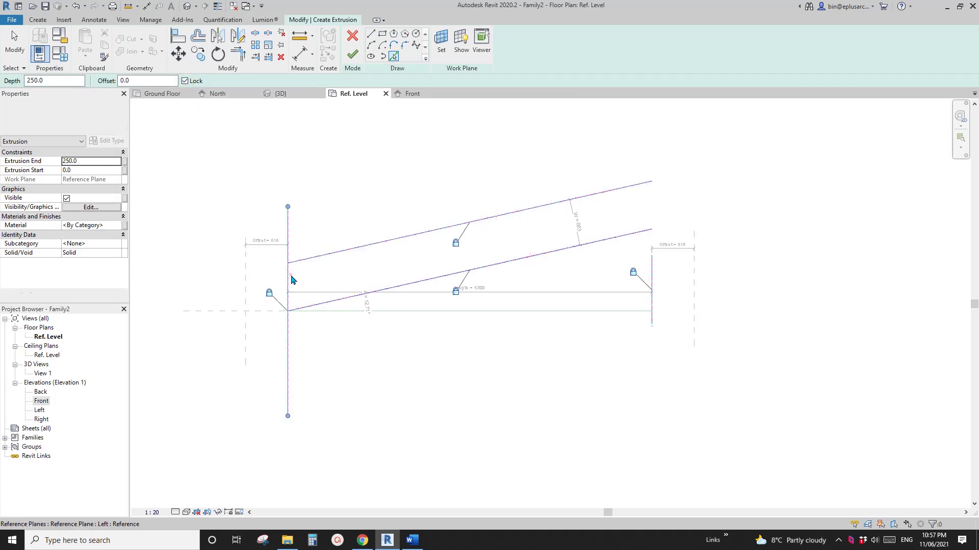
- Trim and extend the four sketch lines at their corners to form a closed parallelogram
key("t")
key("r")
left_click(372, 248)
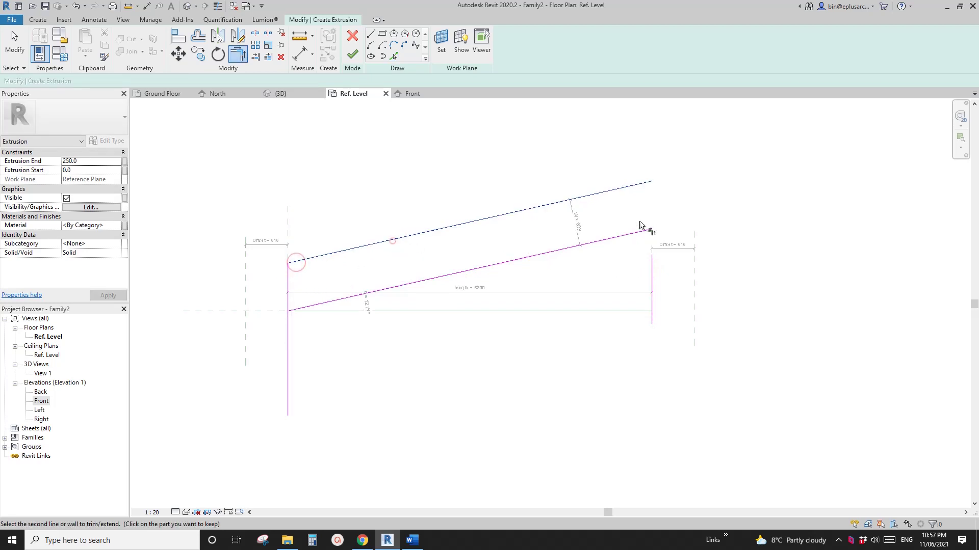
left_click(651, 255)
left_click(651, 220)
left_click(643, 231)
left_click(635, 234)
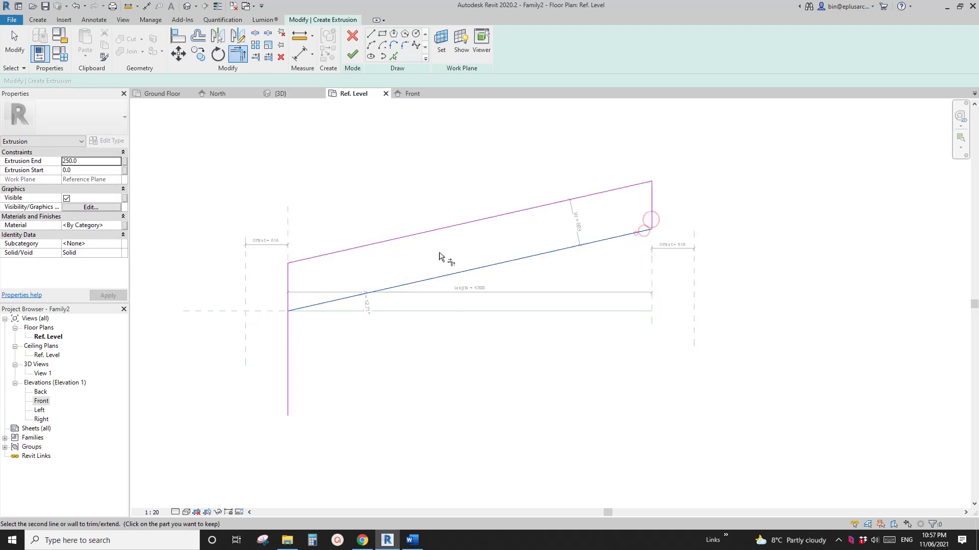
left_click(288, 285)
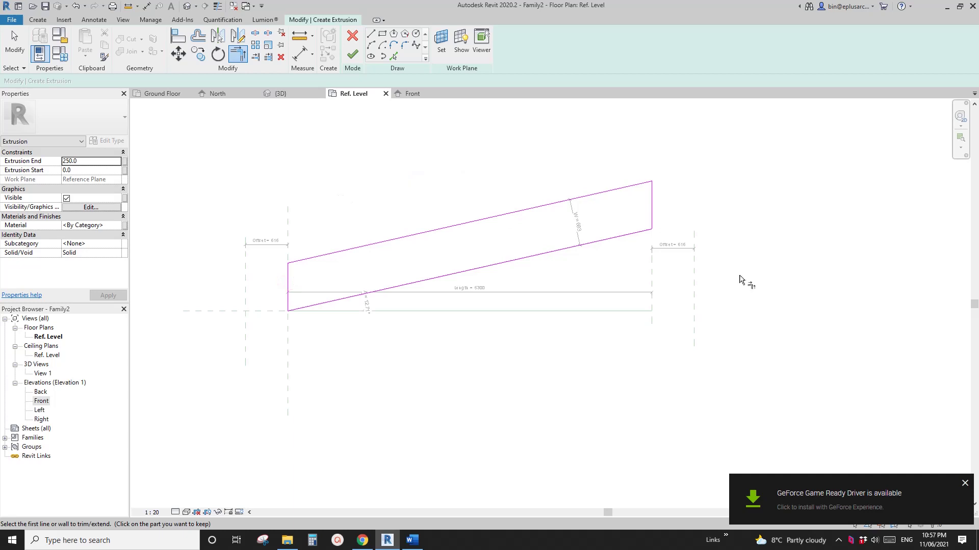
left_click(964, 482)
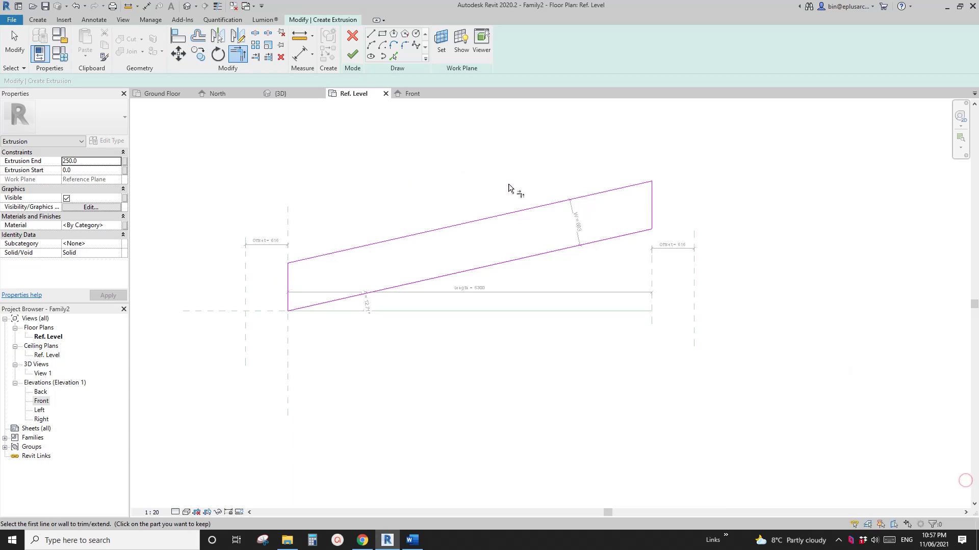
- Finish the extrusion sketch and set the extrusion end to 10 mm
left_click(352, 54)
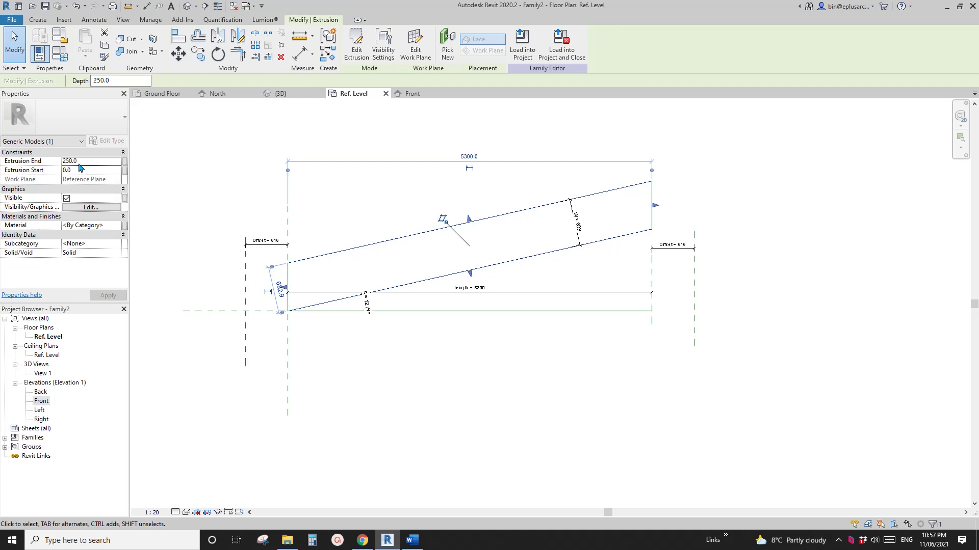
left_click(85, 162)
type("1")
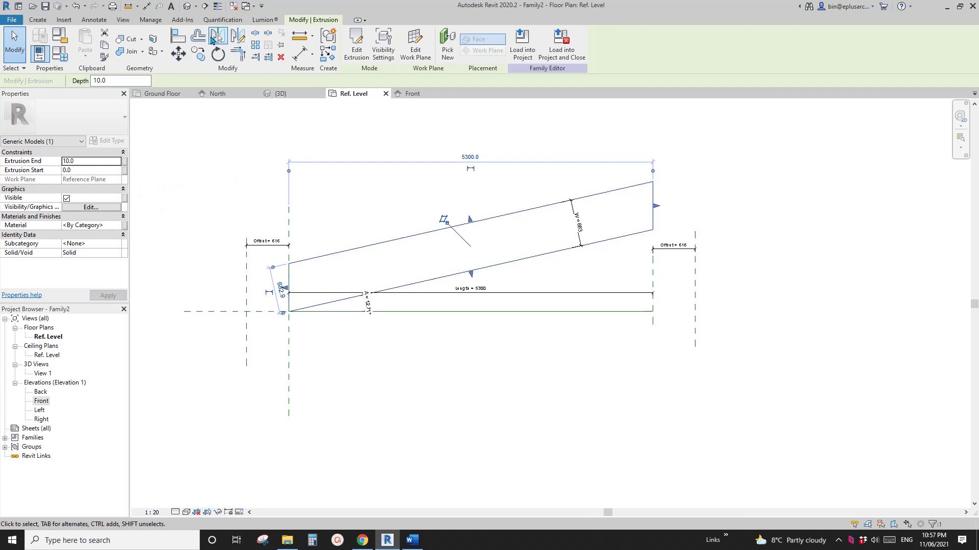
- Open the default 3D view and inspect the extruded panel above the reference lines from several angles
left_click(187, 7)
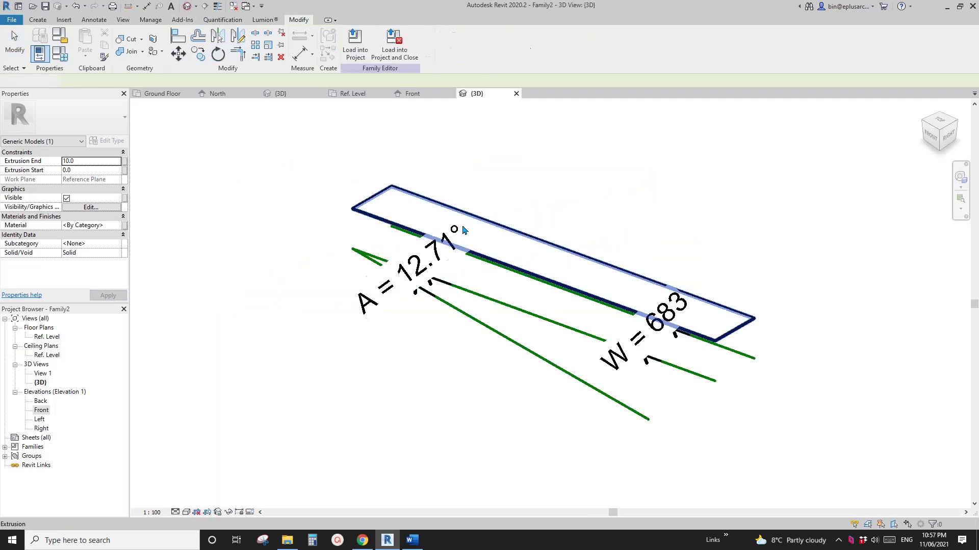
left_click(463, 230)
middle_click_drag(449, 265, 534, 157, "shift")
scroll(489, 217, "down", 1)
middle_click_drag(488, 221, 705, 273, "shift")
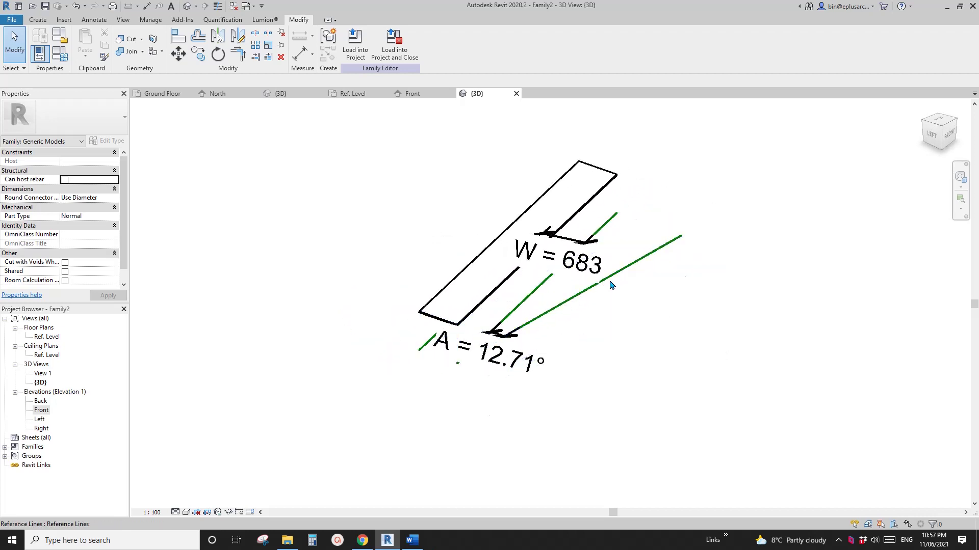
middle_click_drag(630, 263, 510, 367, "shift")
- In the Ref. Level plan, flex the panel by moving the Right reference plane inward until Length is 4100
double_click(51, 338)
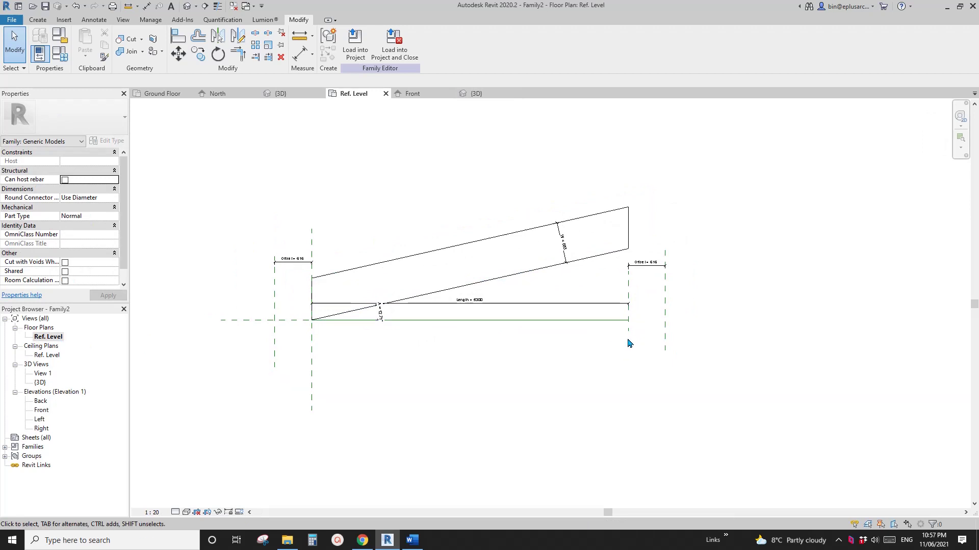
left_click_drag(629, 335, 495, 334)
left_click_drag(675, 334, 606, 329)
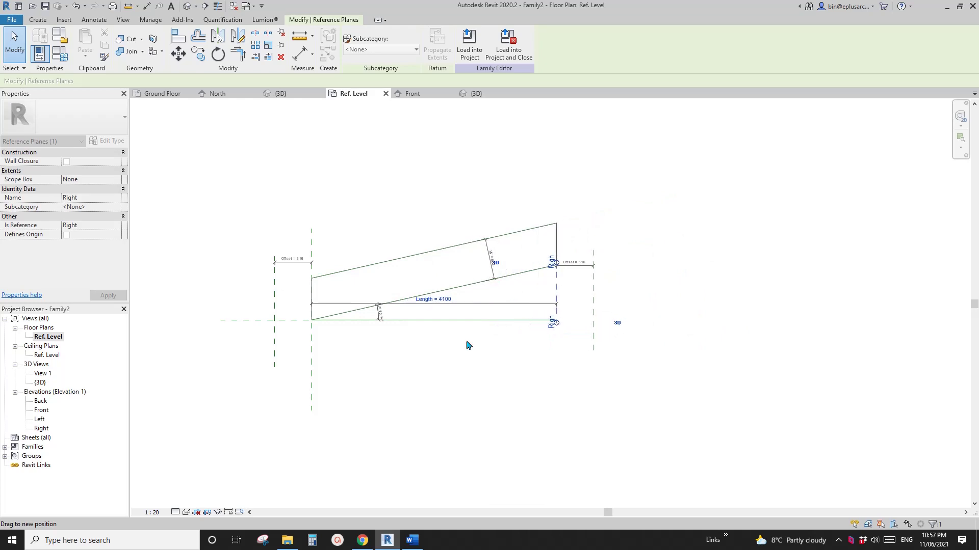
middle_click_drag(467, 341, 601, 348)
left_click(180, 134)
- In the family types, set the angle parameter A to 8° and apply it
left_click(64, 62)
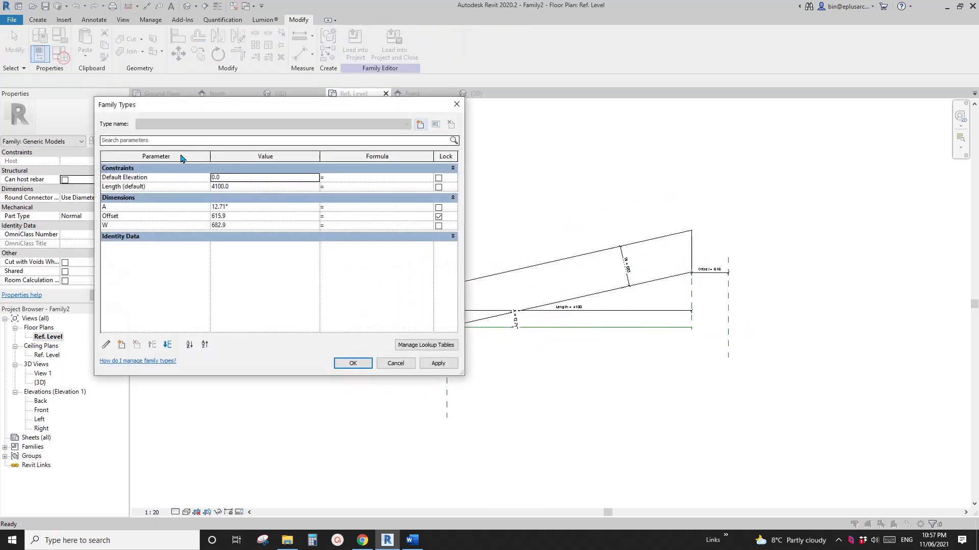
left_click_drag(262, 100, 176, 96)
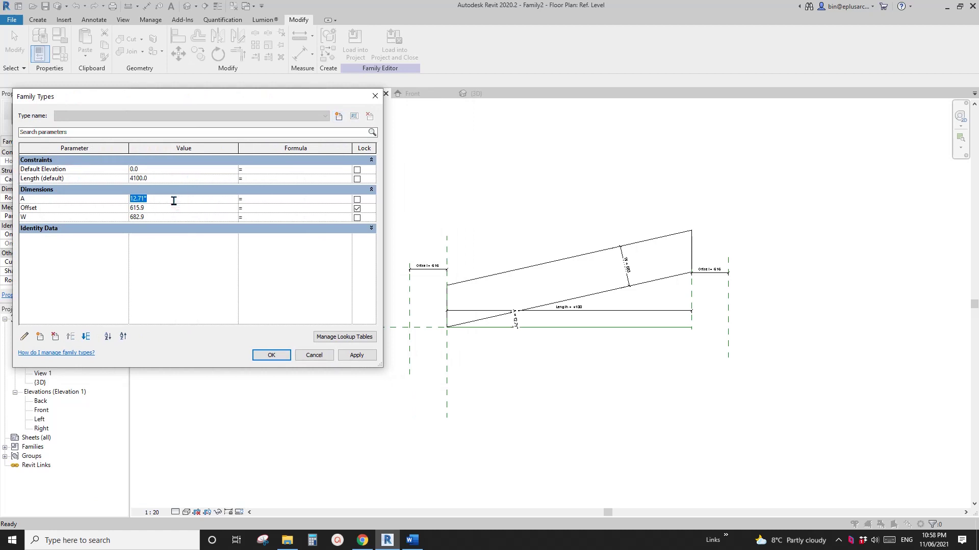
left_click(358, 357)
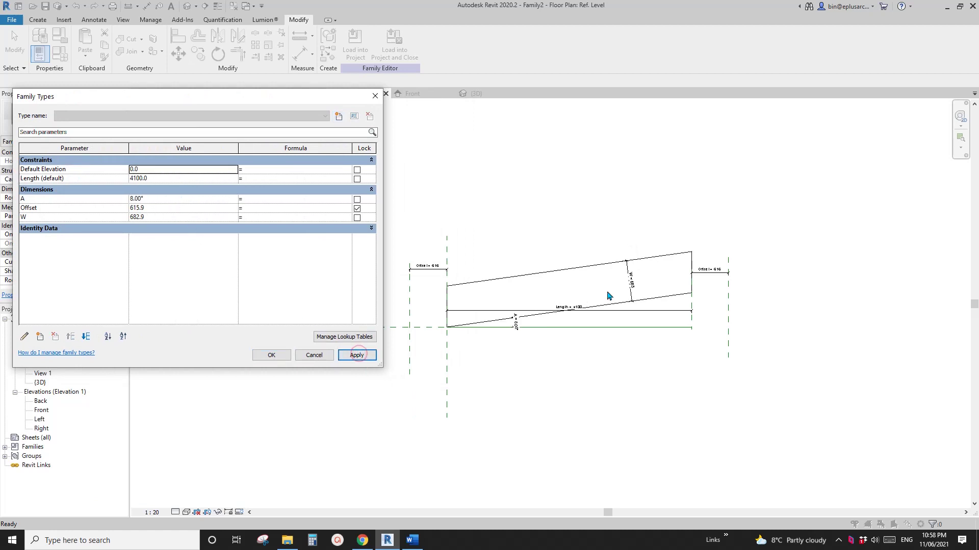
- Set the W and Offset parameters to 900 mm each, apply them and close the family types
left_click(157, 218)
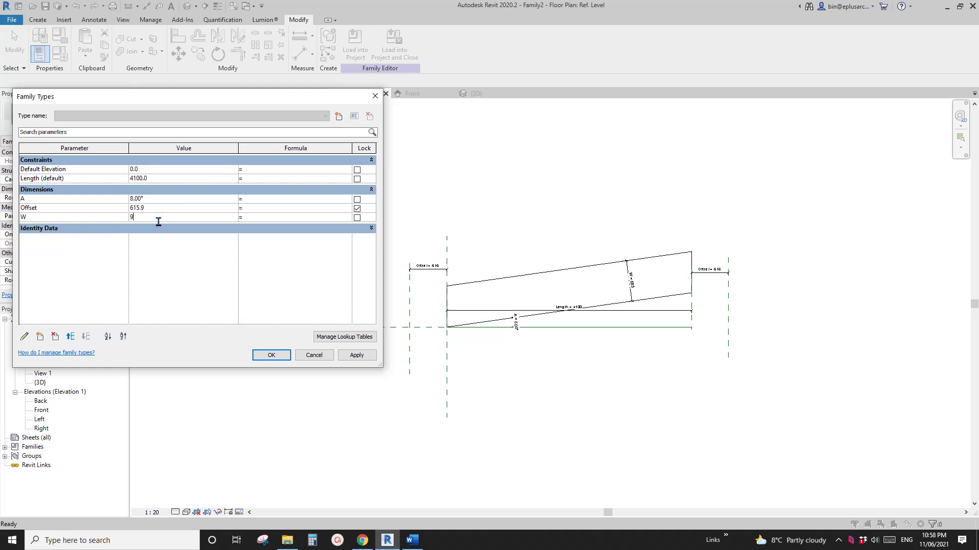
left_click(359, 356)
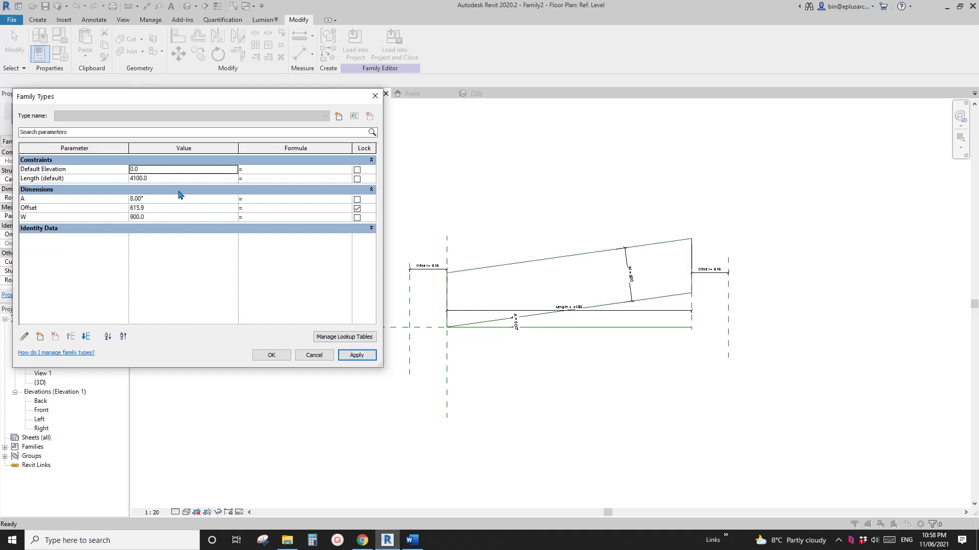
left_click(166, 211)
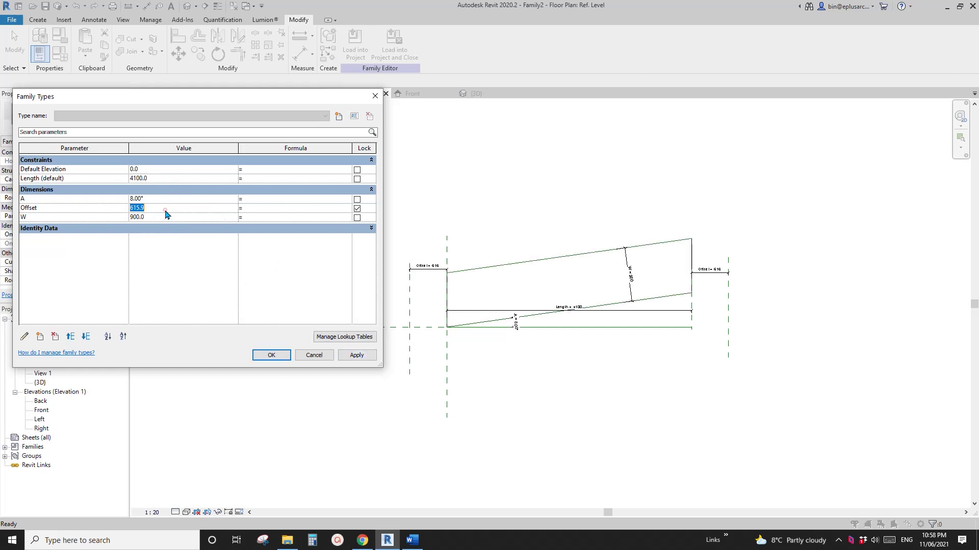
left_click(365, 356)
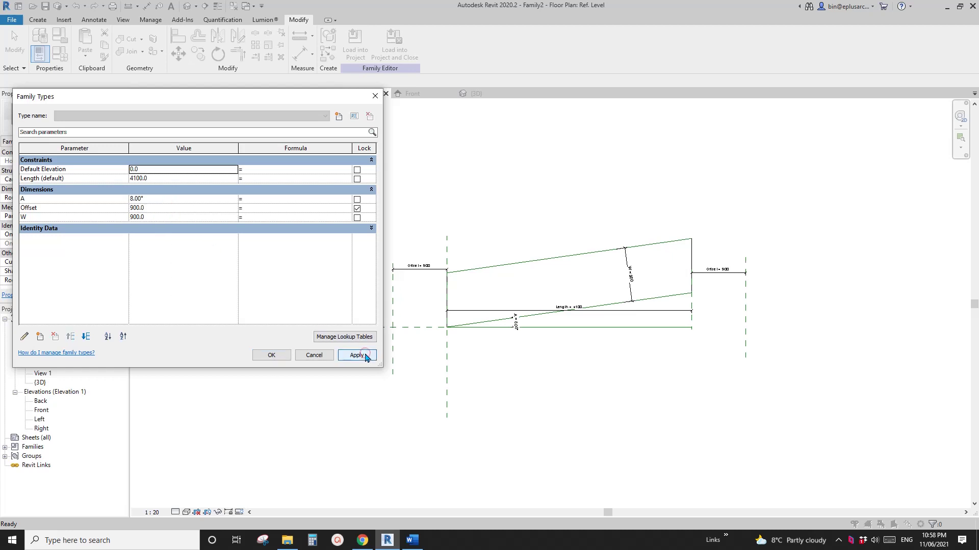
left_click(272, 356)
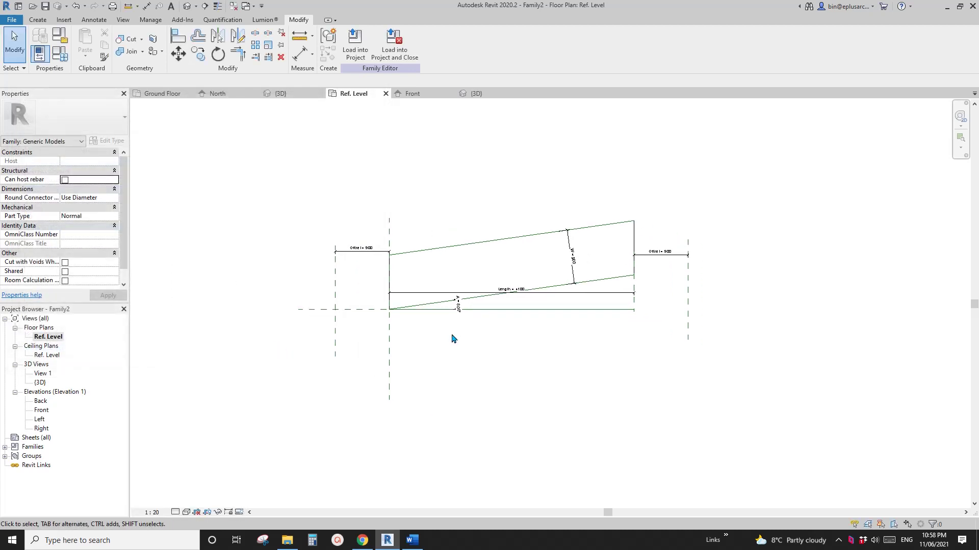
- Switch to Chrome and examine the façade panels in the Torre Puig reference photo
scroll(453, 338, "up", 2)
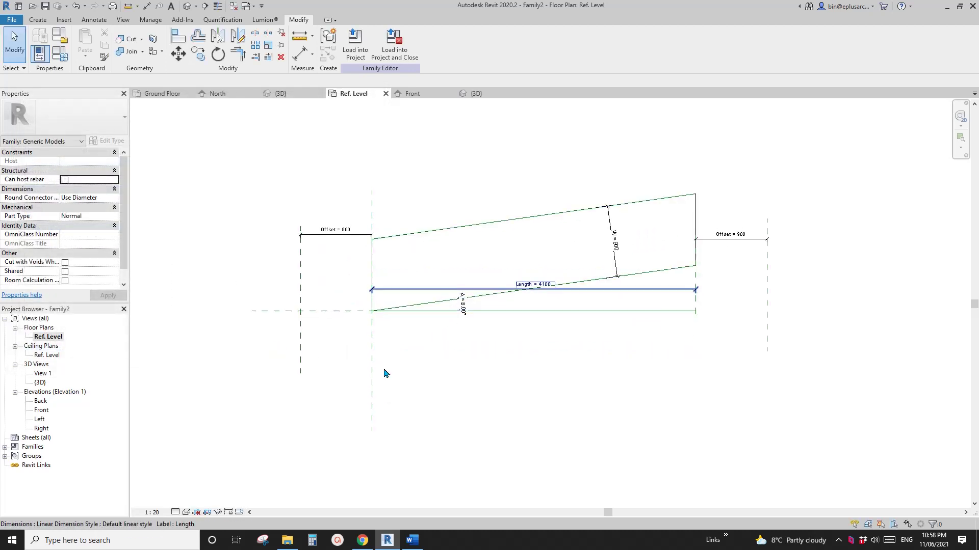
left_click(362, 541)
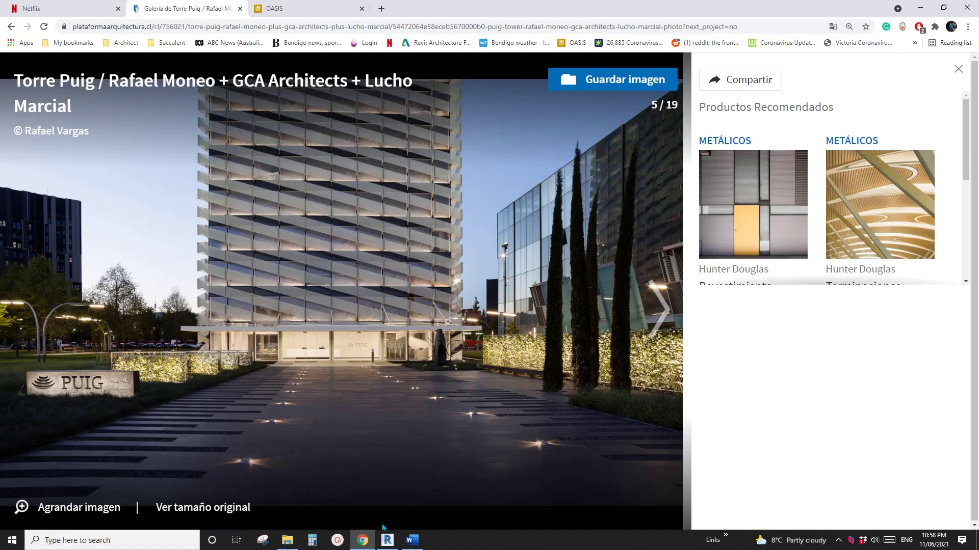
- Return to Revit, edit the panel extrusion's sketch, and move its left edge out to the left offset reference plane and lock it there
left_click(387, 540)
left_click(388, 250)
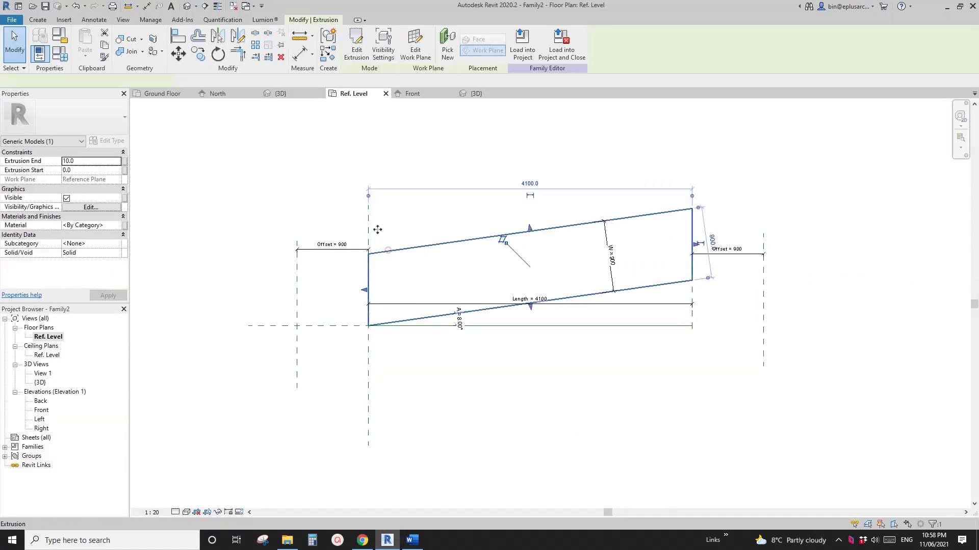
left_click(357, 47)
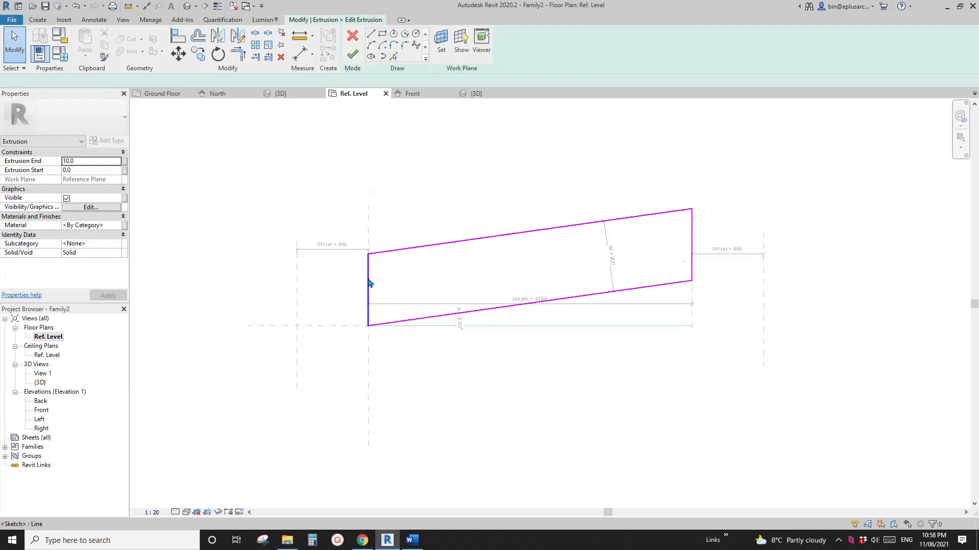
left_click(369, 284)
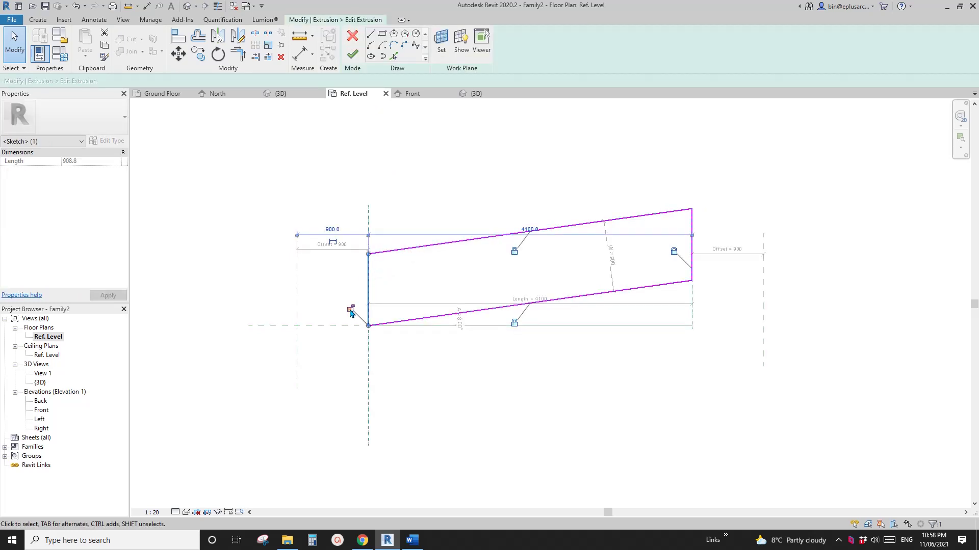
mouse_move(349, 277)
left_mouse_down()
mouse_move(298, 281)
mouse_move(299, 317)
left_mouse_up()
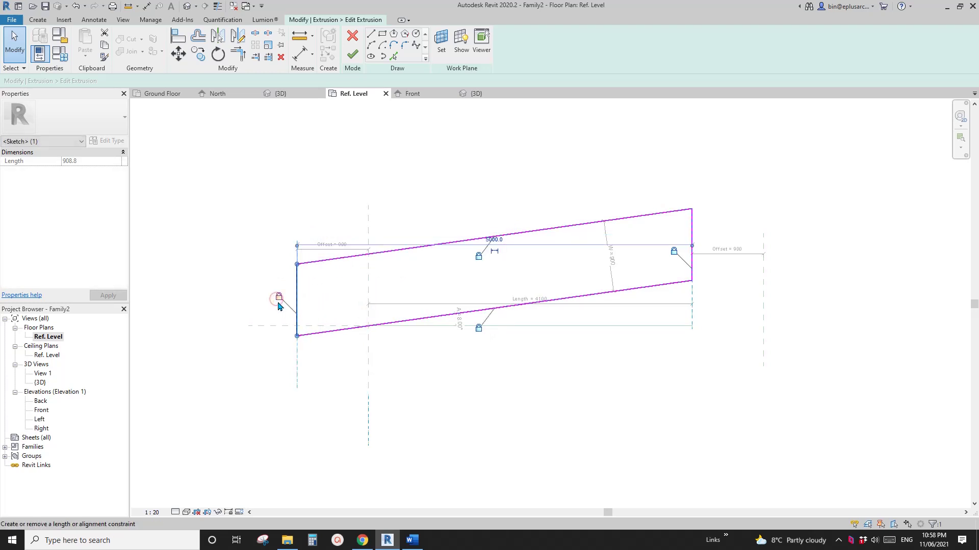
- Move the sketch's right edge out to the right offset reference plane and finish editing the panel extrusion
left_click(695, 227)
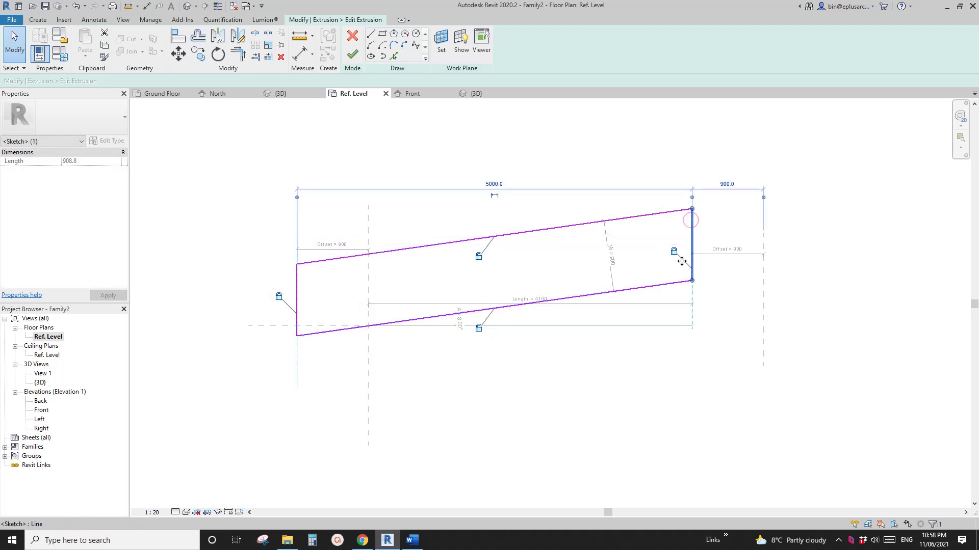
mouse_move(710, 229)
left_mouse_down()
mouse_move(763, 223)
mouse_move(768, 302)
left_mouse_up()
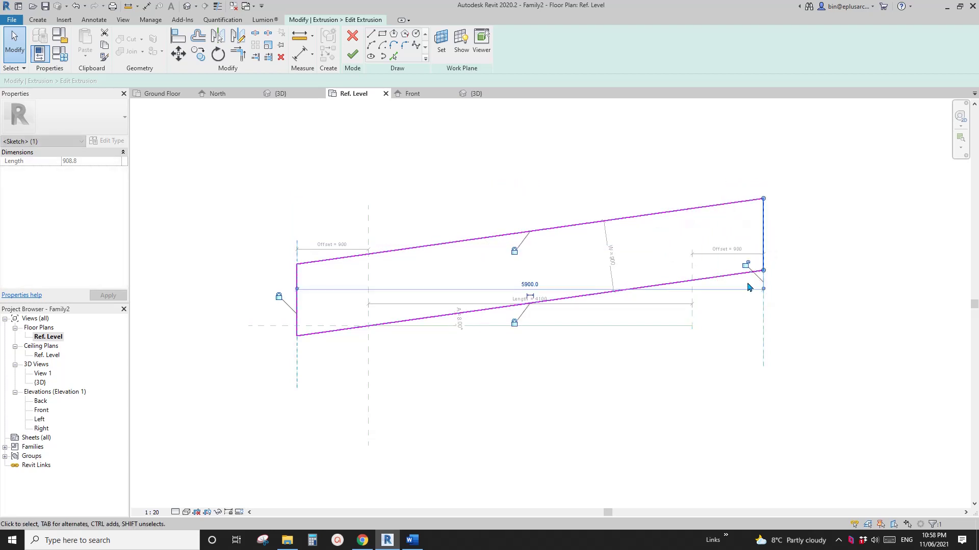
left_click(352, 55)
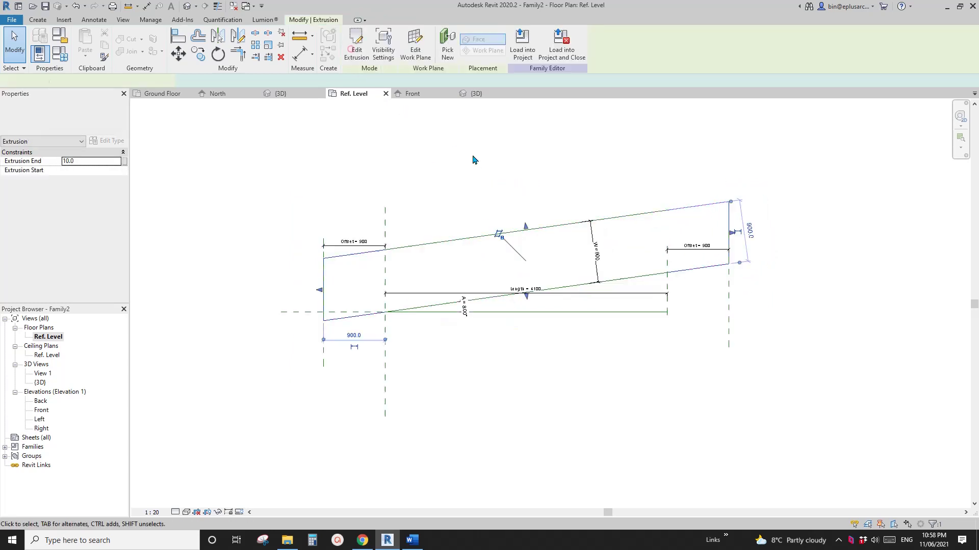
scroll(498, 166, "down", 1)
left_click(455, 163)
- Examine the extended panel outline and compare it with the Torre Puig reference photo in Chrome
middle_click_drag(498, 166, 439, 170)
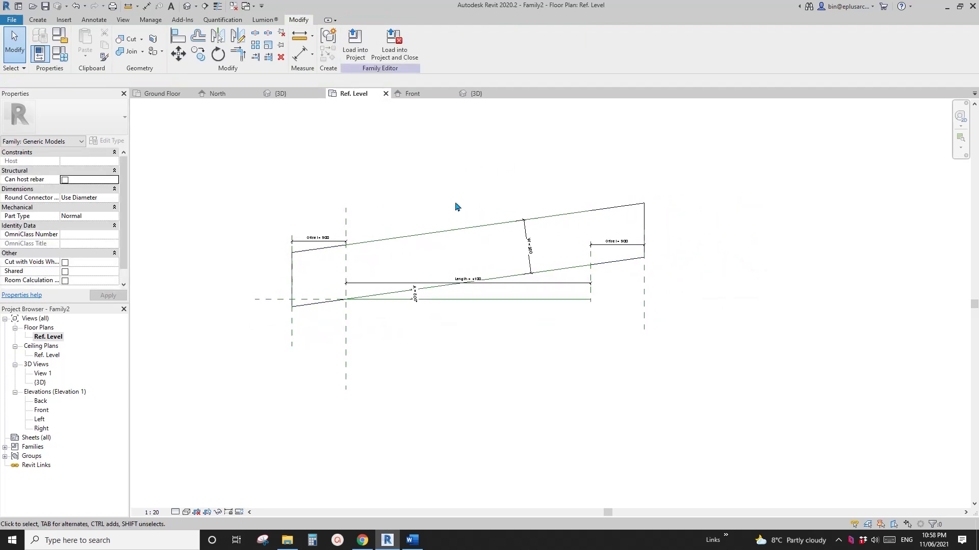
middle_click_drag(523, 281, 544, 280)
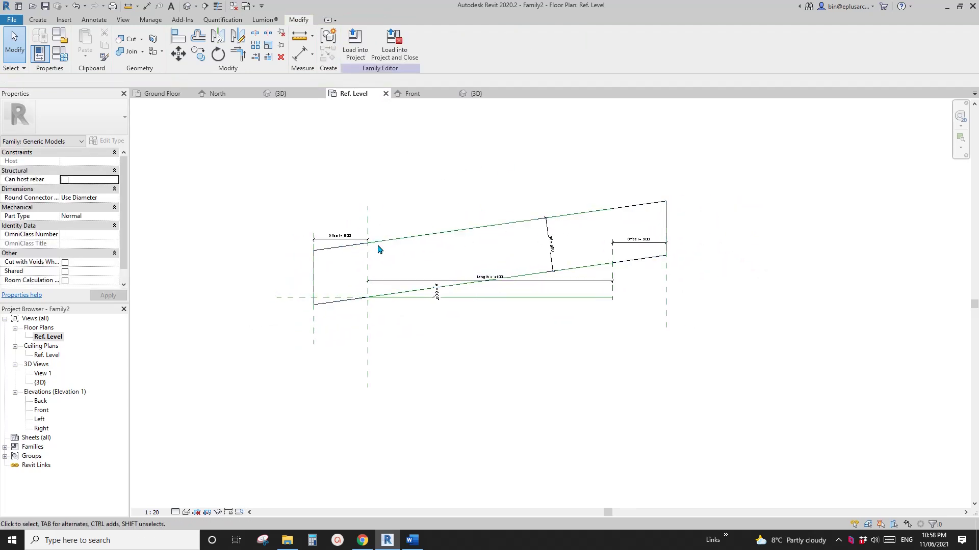
middle_click_drag(379, 299, 417, 297)
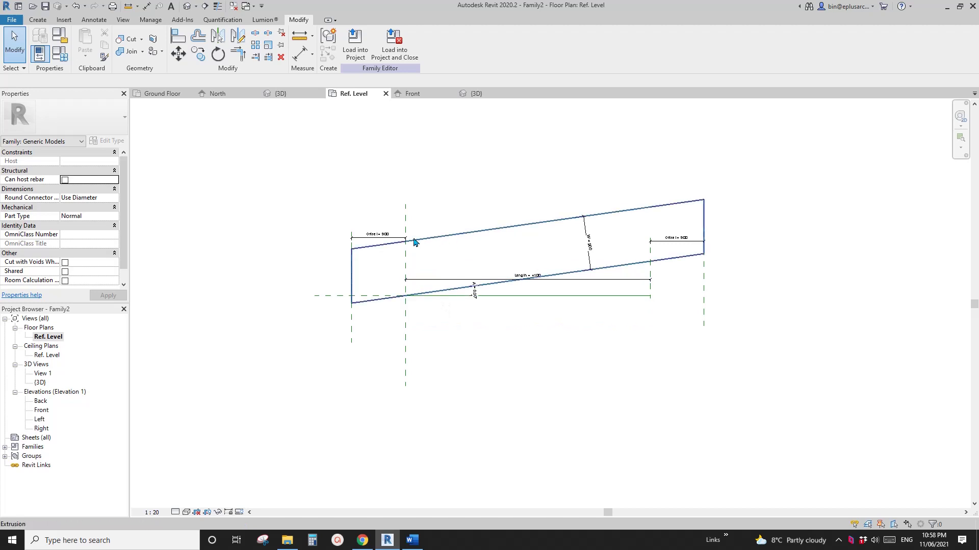
middle_click_drag(533, 260, 522, 262)
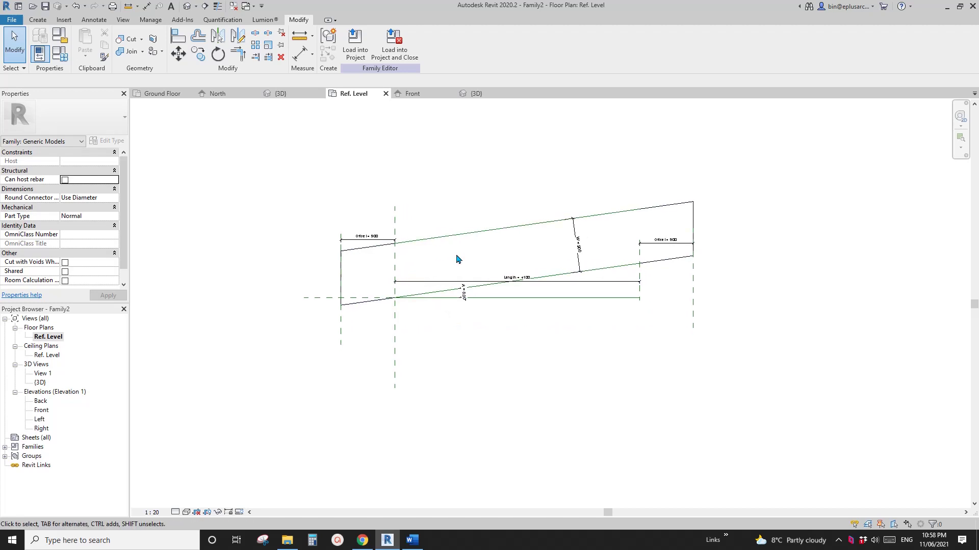
left_click(363, 541)
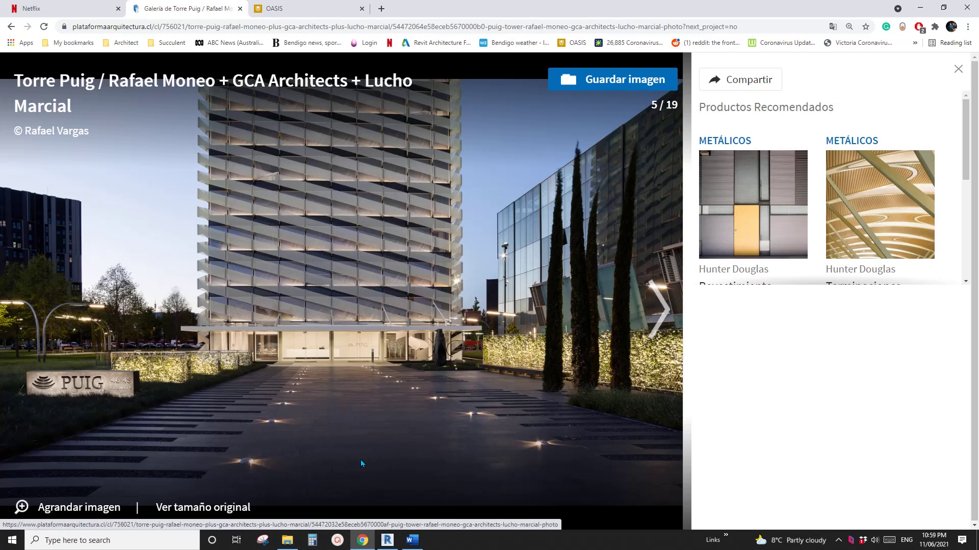
- Switch back to Revit, load the panel family into Project2 and open the project's default 3D view
left_click(387, 541)
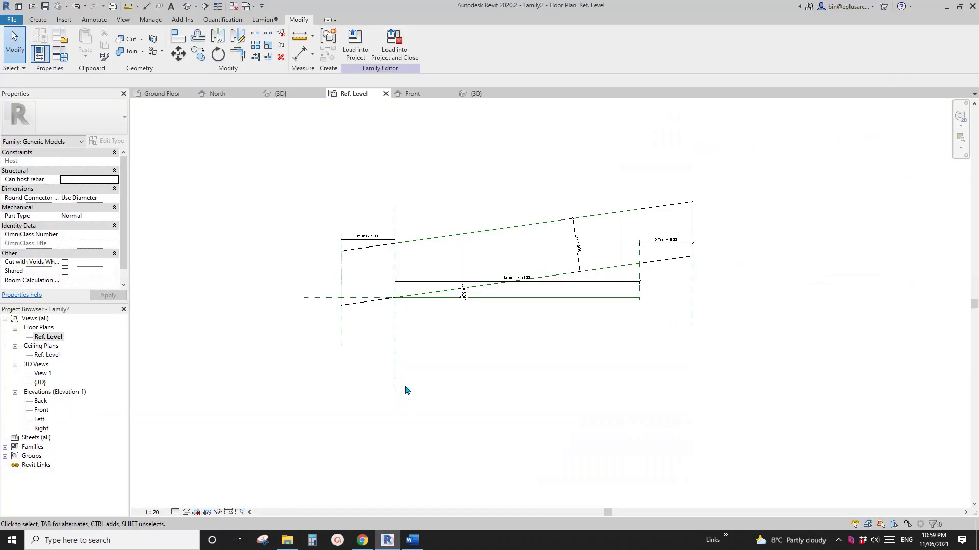
left_click(355, 45)
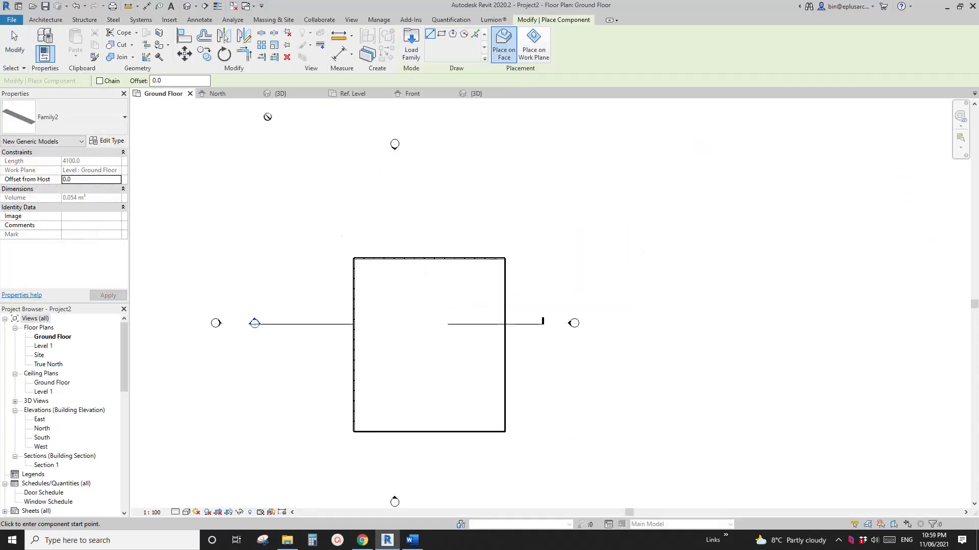
left_click(187, 6)
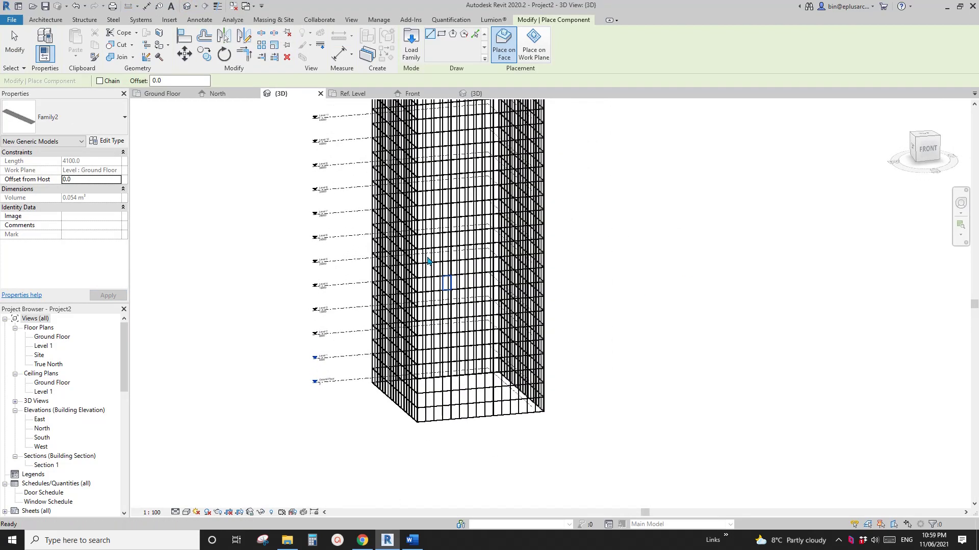
- Place a Family2 panel across the tower's front façade, from one corner to the other along a horizontal curtain grid line
scroll(402, 270, "up", 6)
scroll(408, 252, "up", 5)
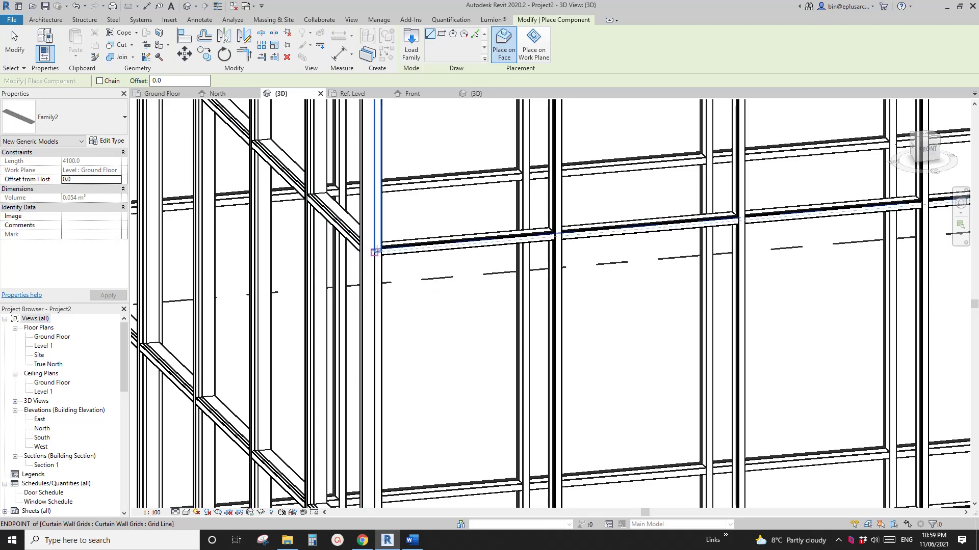
left_click(375, 252)
scroll(519, 242, "down", 5)
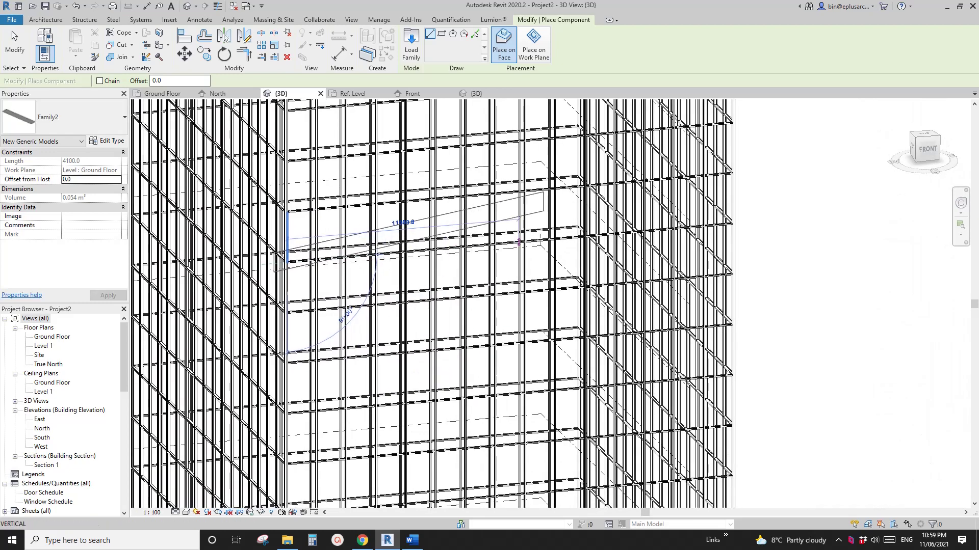
scroll(663, 198, "up", 8)
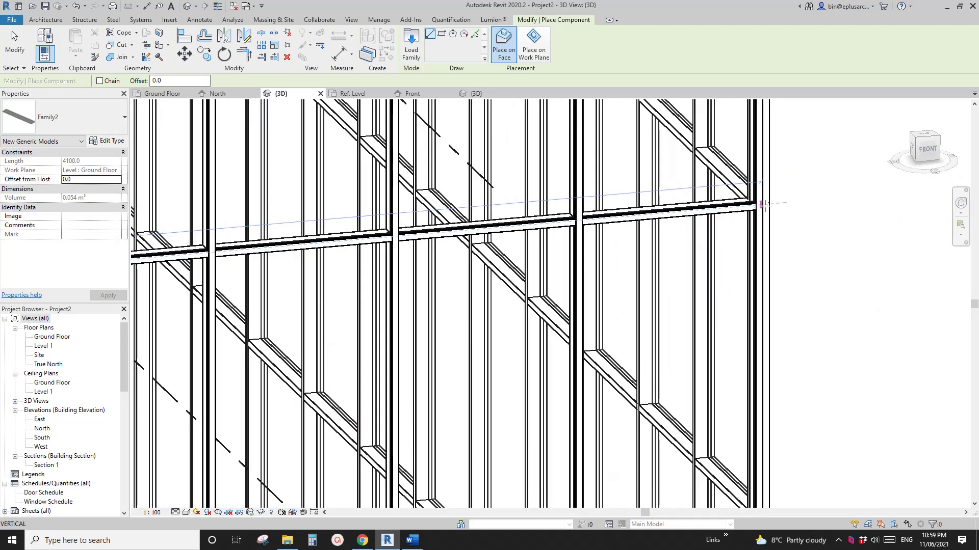
left_click(765, 204)
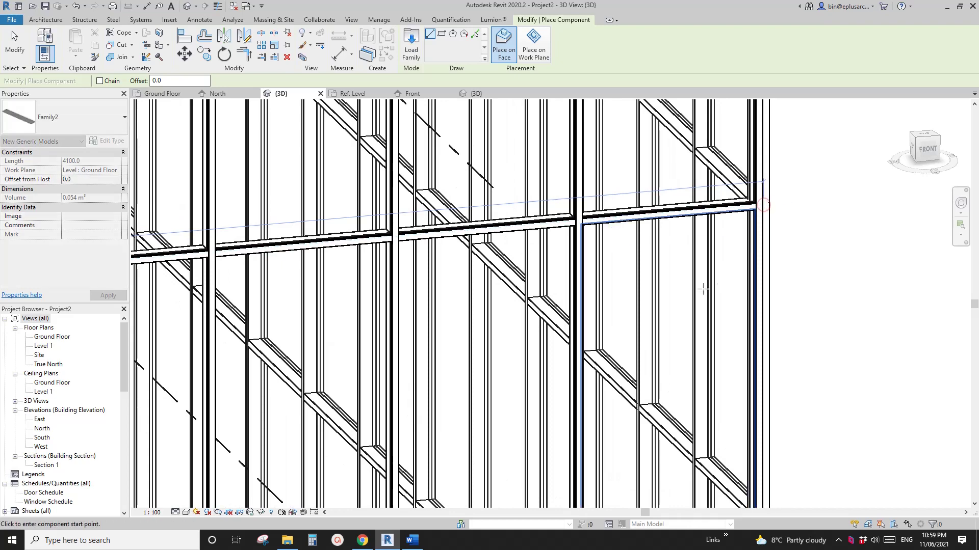
scroll(658, 296, "down", 3)
key("Escape")
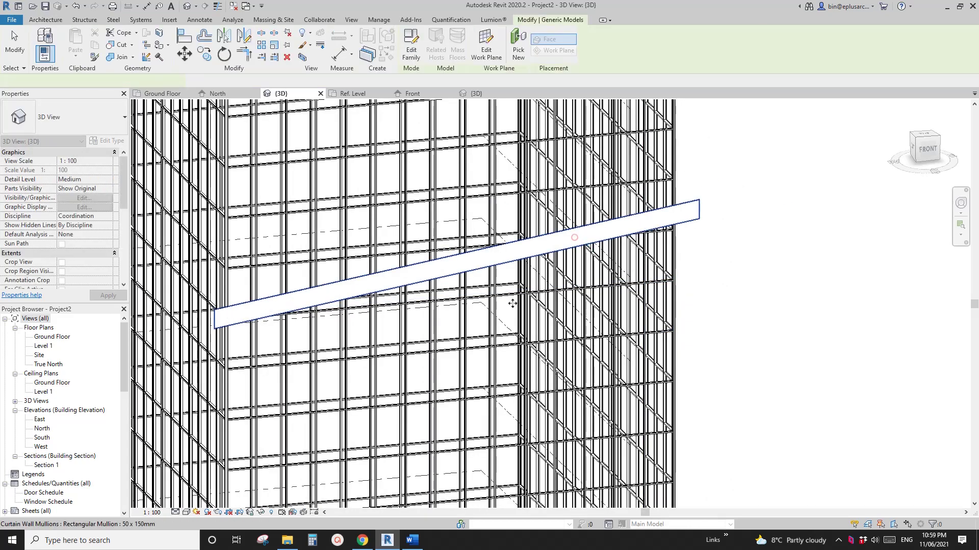
- From the front view, array the placed panel vertically up the façade as a grouped and associated array of 20
middle_click_drag(574, 237, 683, 199, "shift")
middle_click_drag(525, 288, 331, 306, "shift")
middle_click_drag(332, 306, 479, 286)
middle_click_drag(478, 285, 414, 309, "shift")
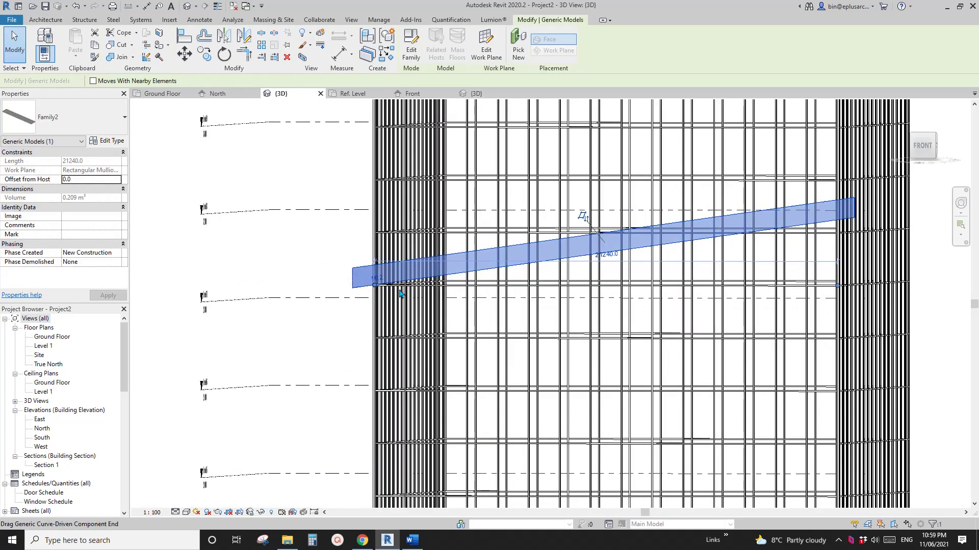
left_click(923, 147)
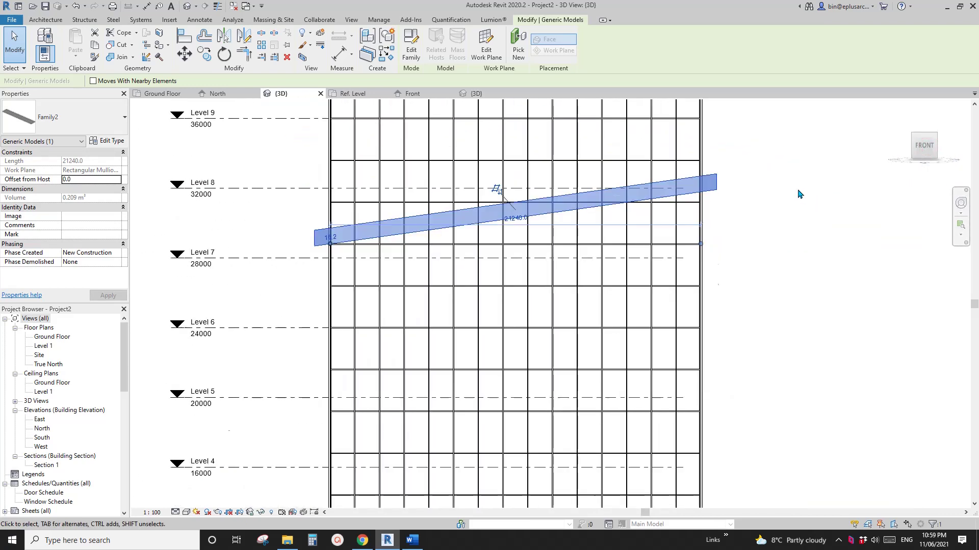
middle_click_drag(758, 158, 793, 251)
scroll(718, 251, "down", 3)
scroll(671, 268, "down", 2)
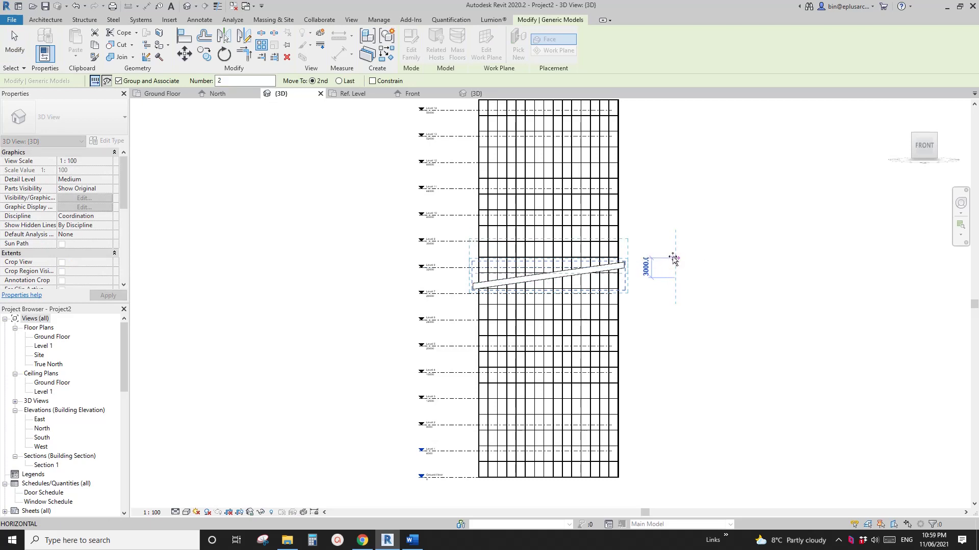
left_click(672, 261)
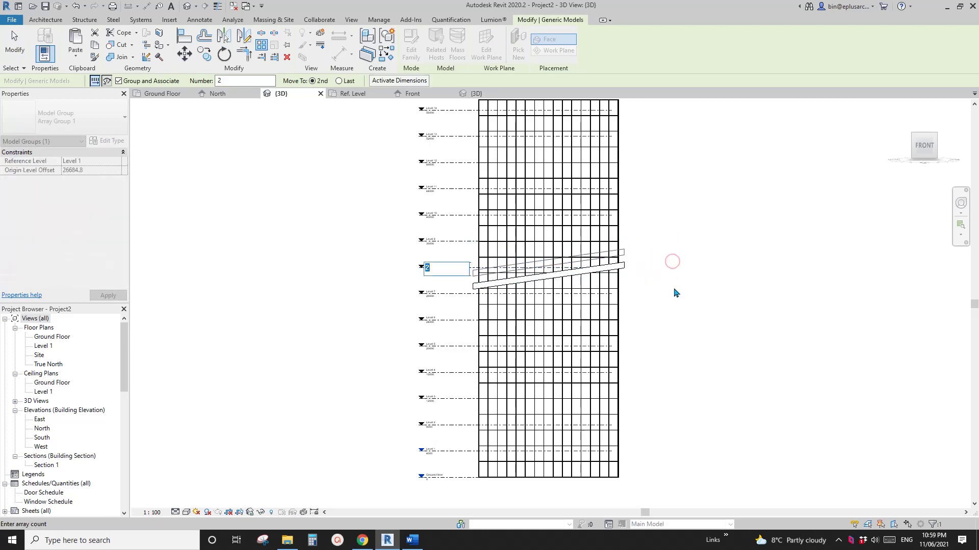
left_click(673, 233)
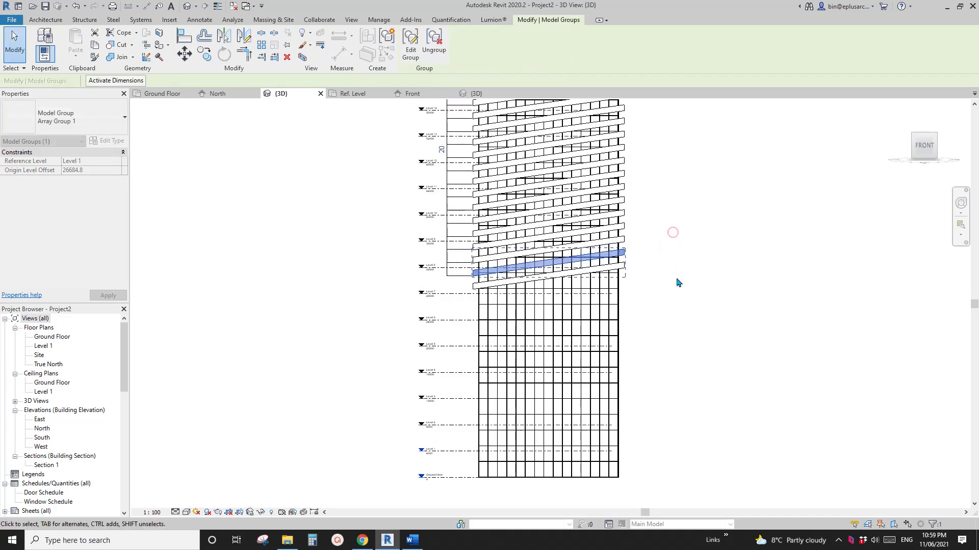
left_click(653, 275)
scroll(643, 225, "down", 1)
middle_click_drag(643, 222, 618, 285)
middle_click_drag(574, 226, 538, 249)
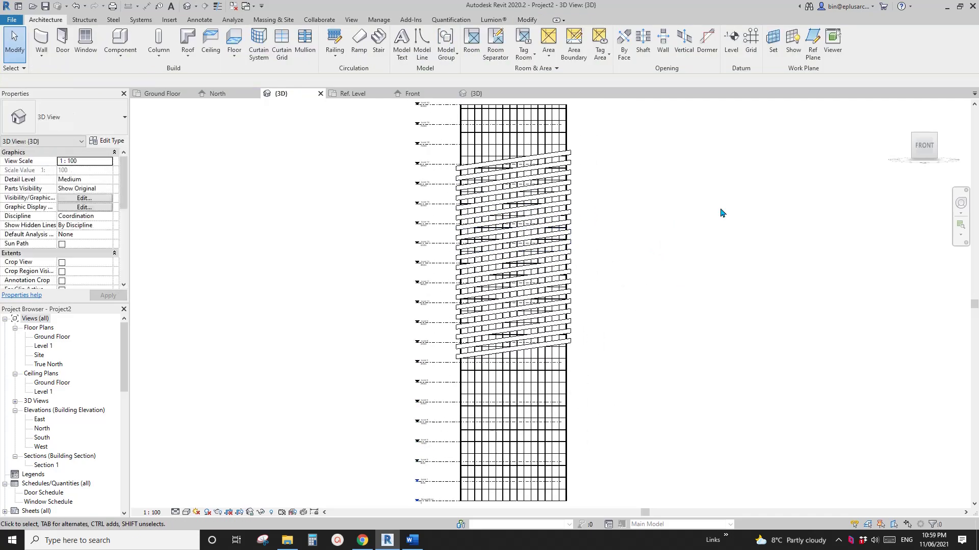
- Place a Family2 panel across the tower's right façade, starting at the corner beside the lowest front panels and ending at the far edge
middle_click_drag(613, 259, 504, 322, "shift")
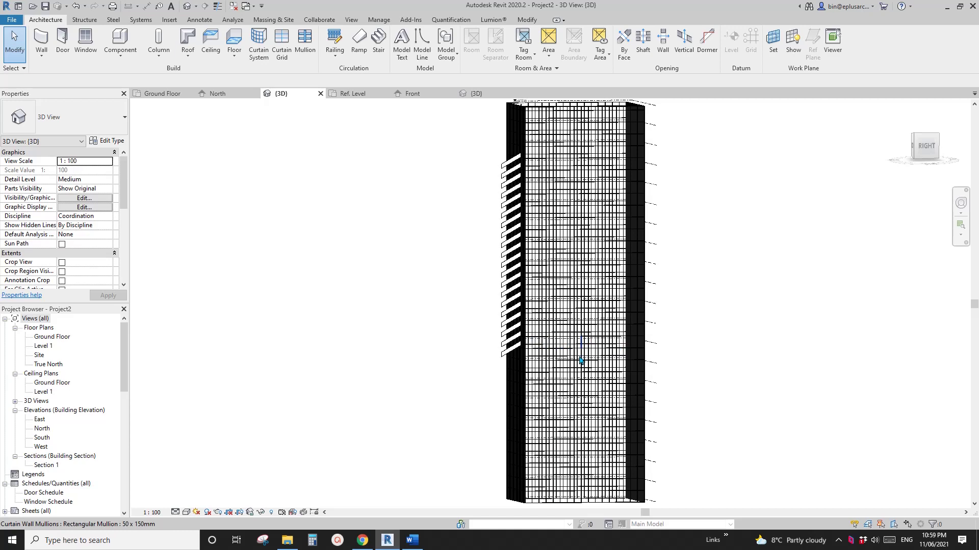
scroll(509, 352, "up", 3)
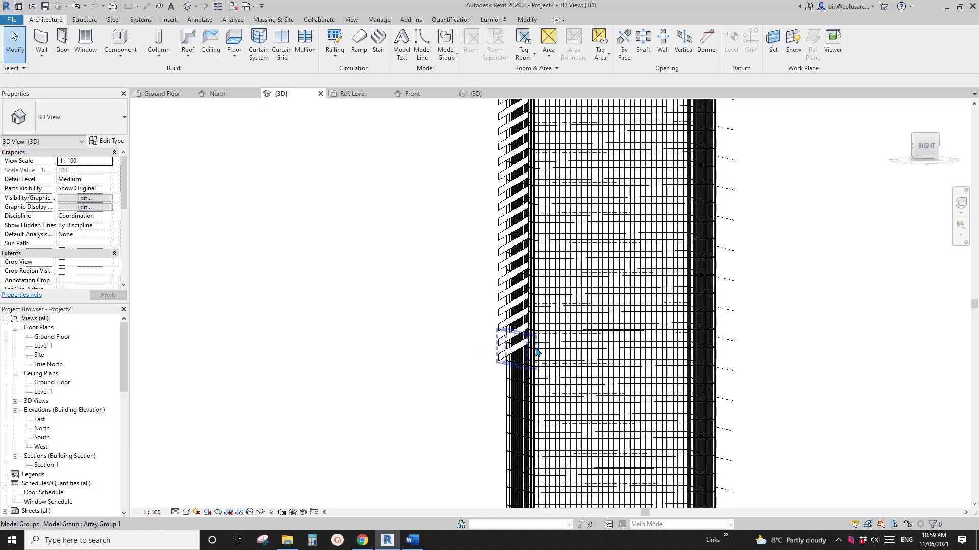
scroll(510, 353, "down", 1)
middle_click_drag(511, 353, 561, 360, "shift")
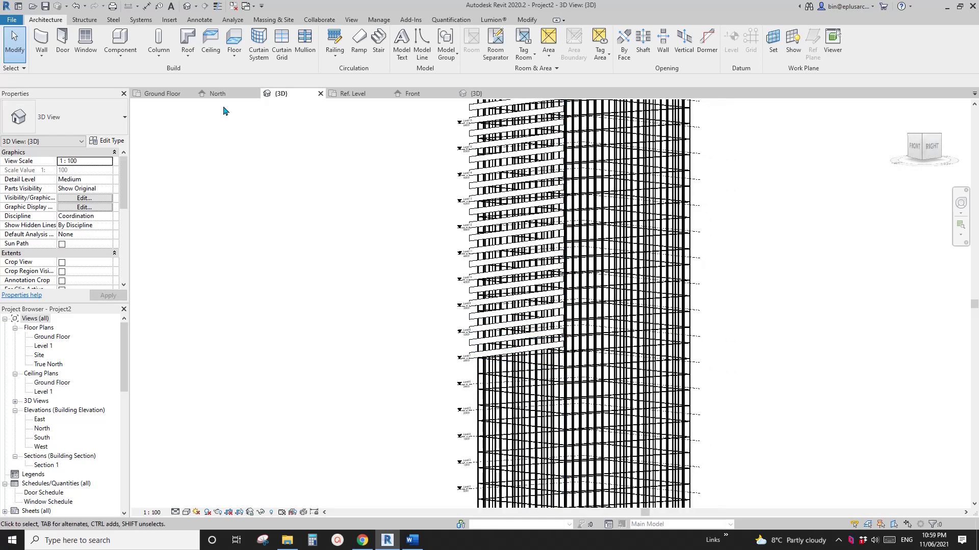
scroll(510, 331, "up", 7)
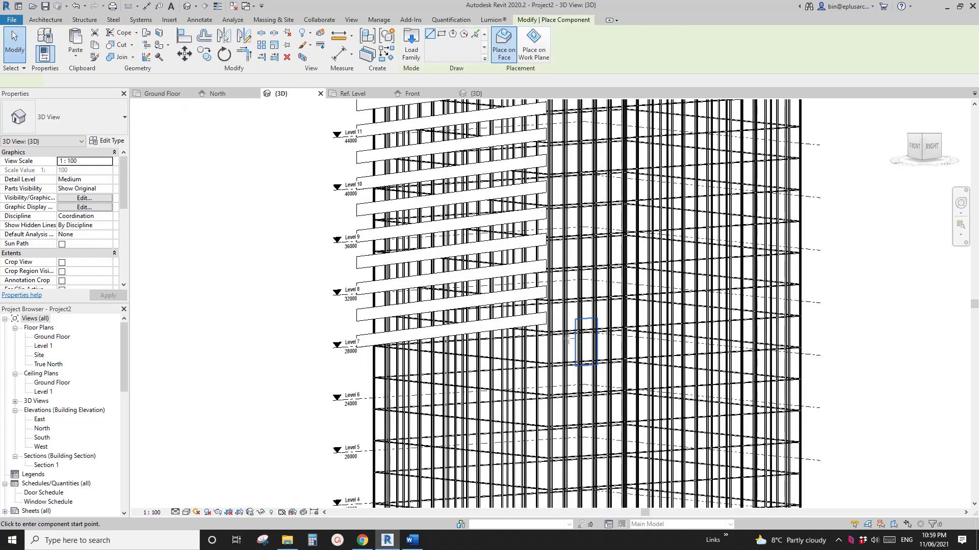
scroll(418, 270, "up", 5)
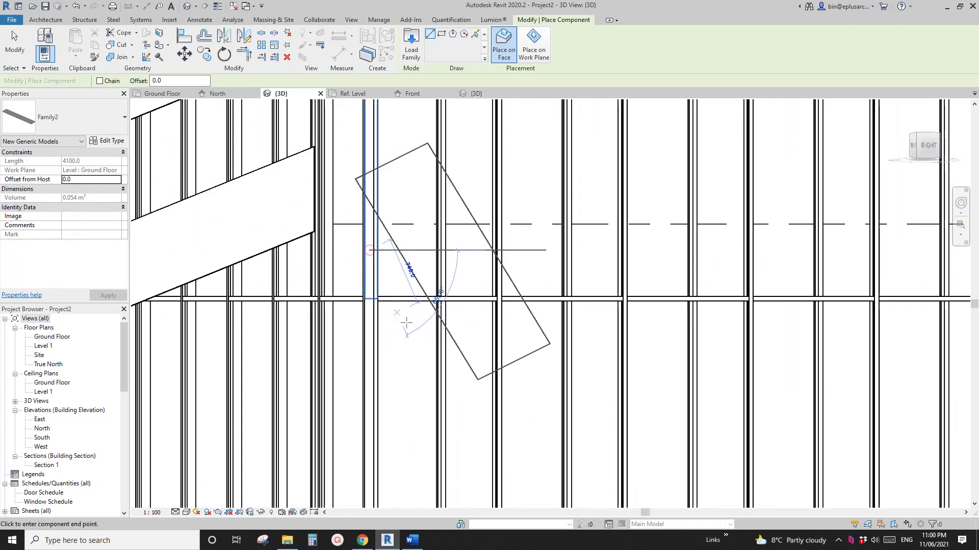
scroll(448, 275, "down", 5)
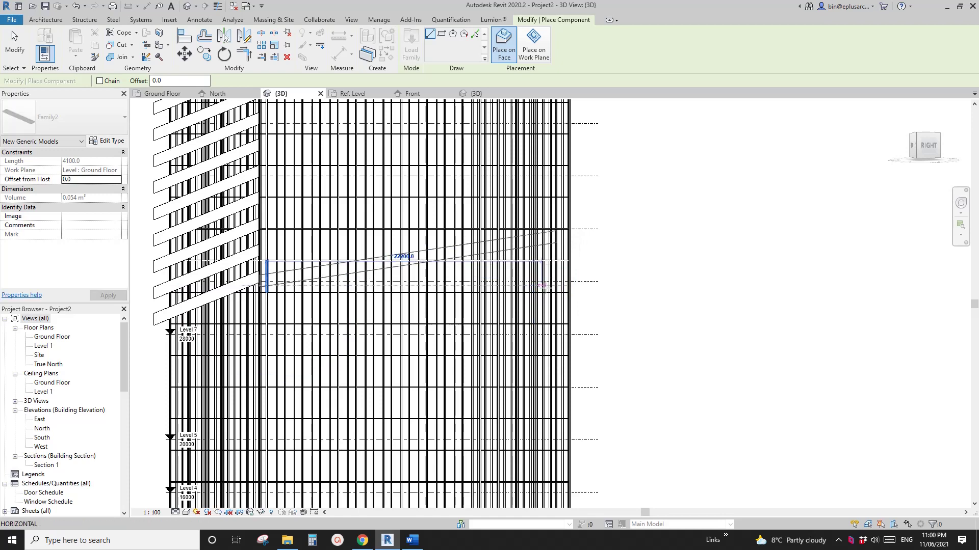
scroll(543, 285, "up", 5)
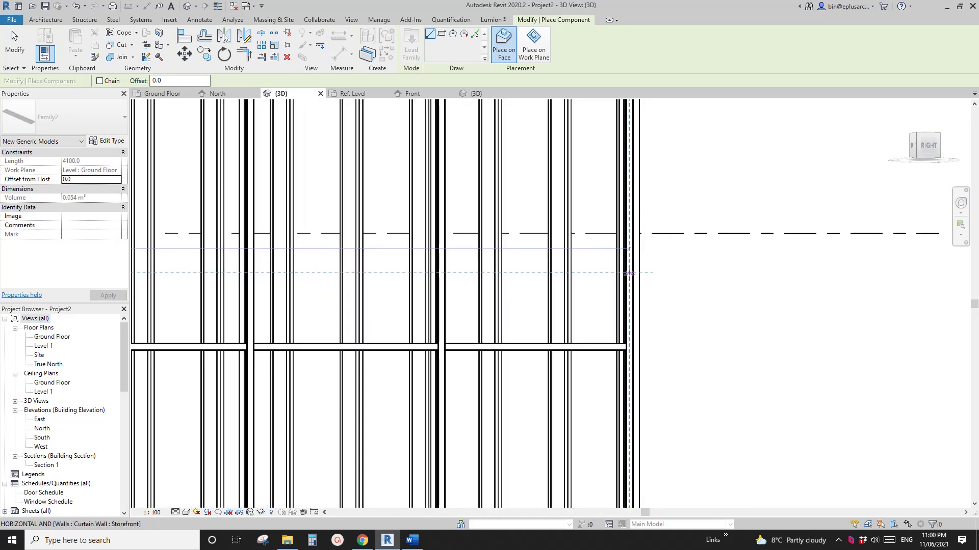
scroll(622, 286, "down", 2)
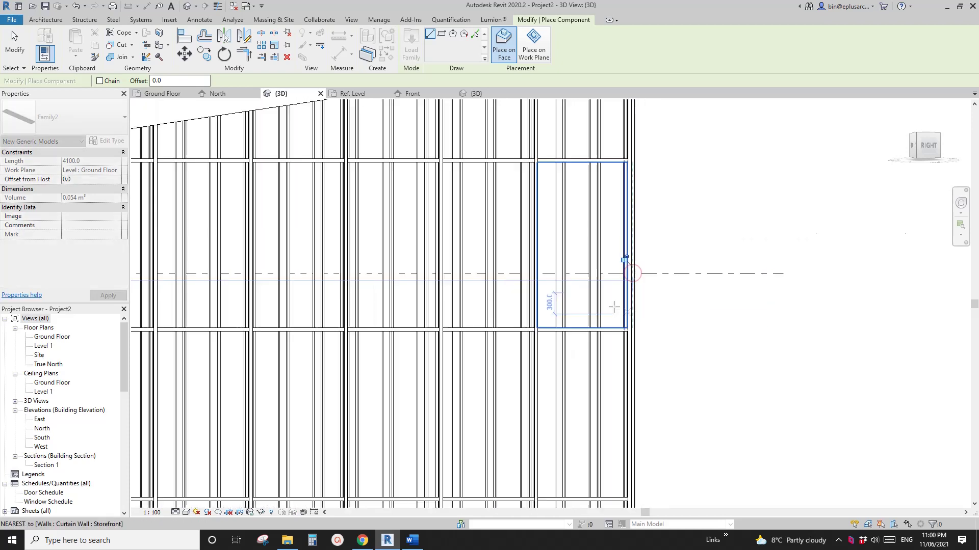
scroll(615, 306, "down", 4)
key("Escape")
key("Escape")
scroll(544, 298, "down", 2)
middle_click_drag(360, 295, 447, 289)
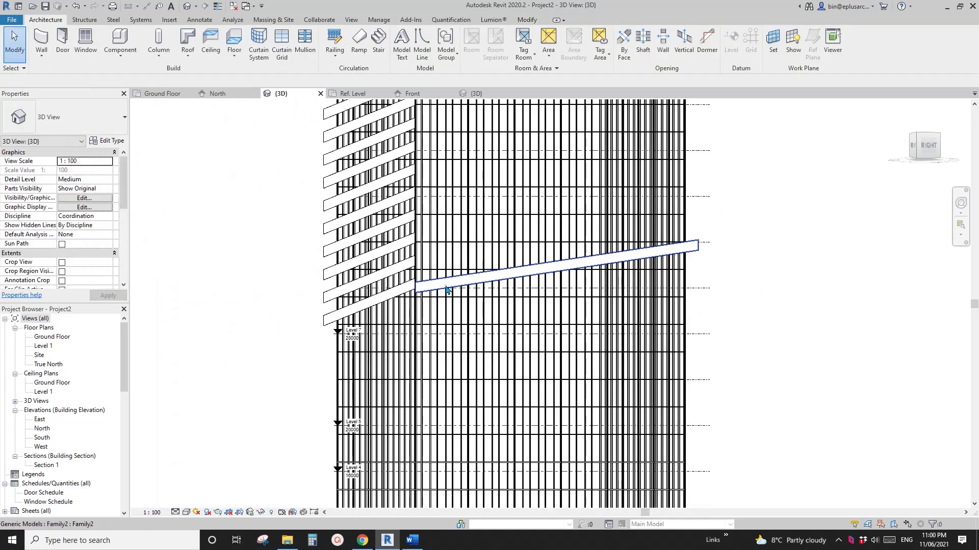
- Select the panel on the tower's right façade and nudge it upward until its corner end aligns with the lowest front panel's end
left_click(446, 290)
scroll(545, 166, "up", 3)
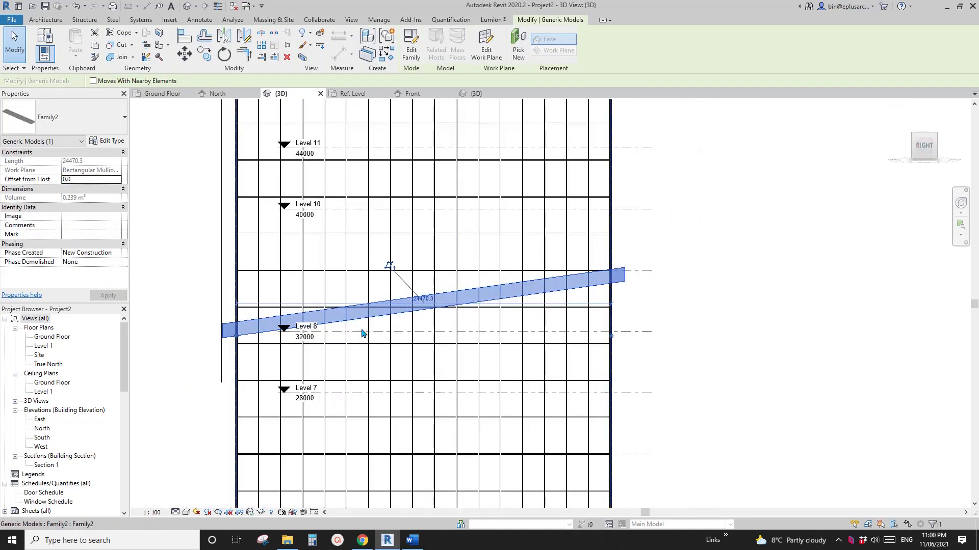
middle_click_drag(363, 334, 490, 335)
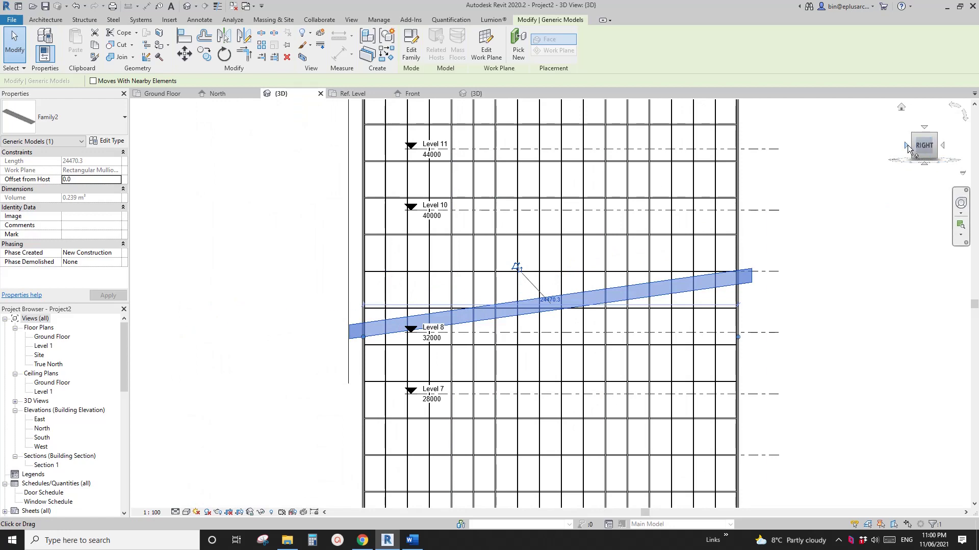
left_click(907, 147)
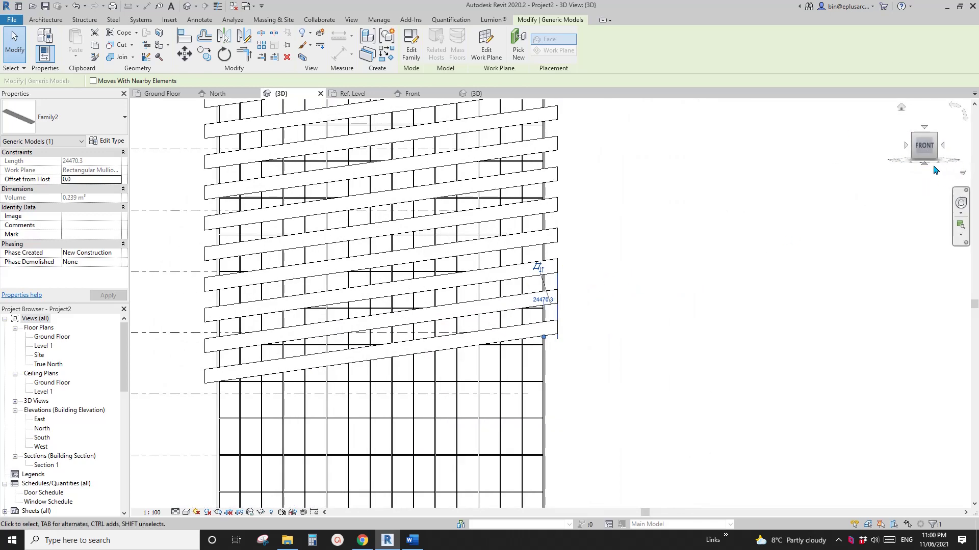
left_click(944, 148)
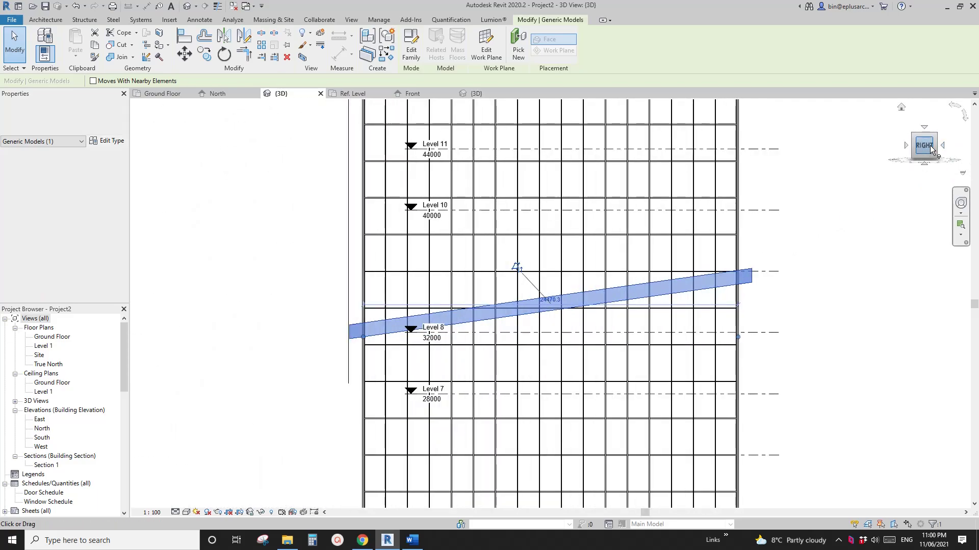
left_click(939, 139)
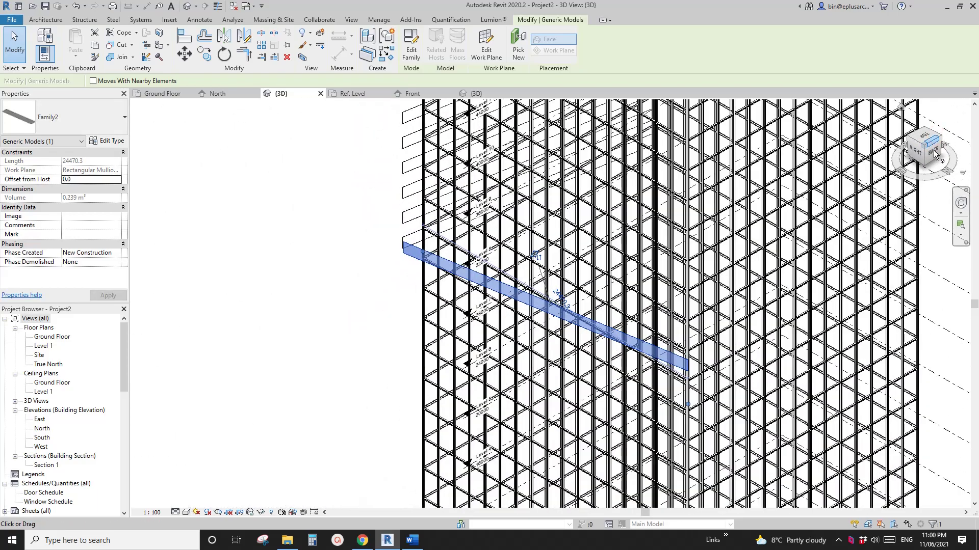
left_click(925, 156)
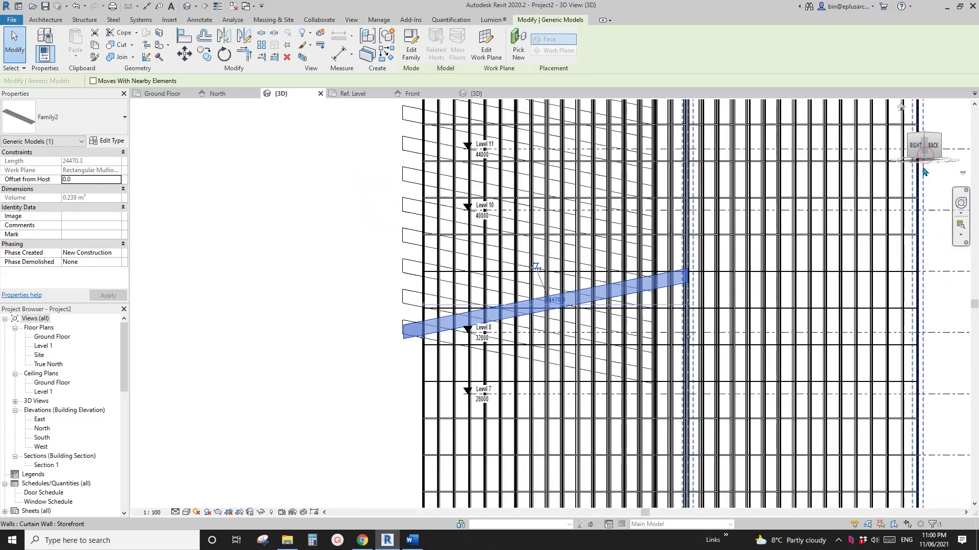
scroll(434, 322, "up", 5)
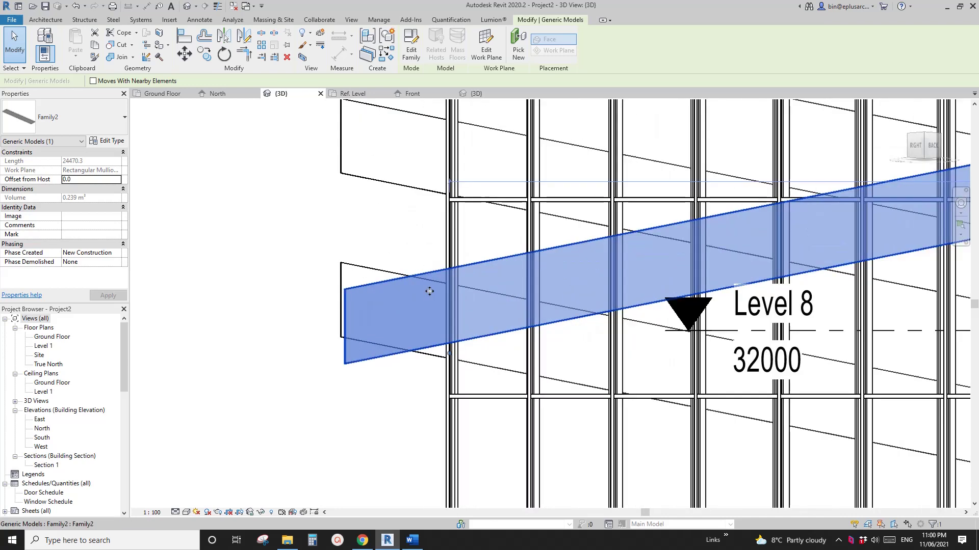
key("shift+Up")
key("Up")
key("Up")
key("Up")
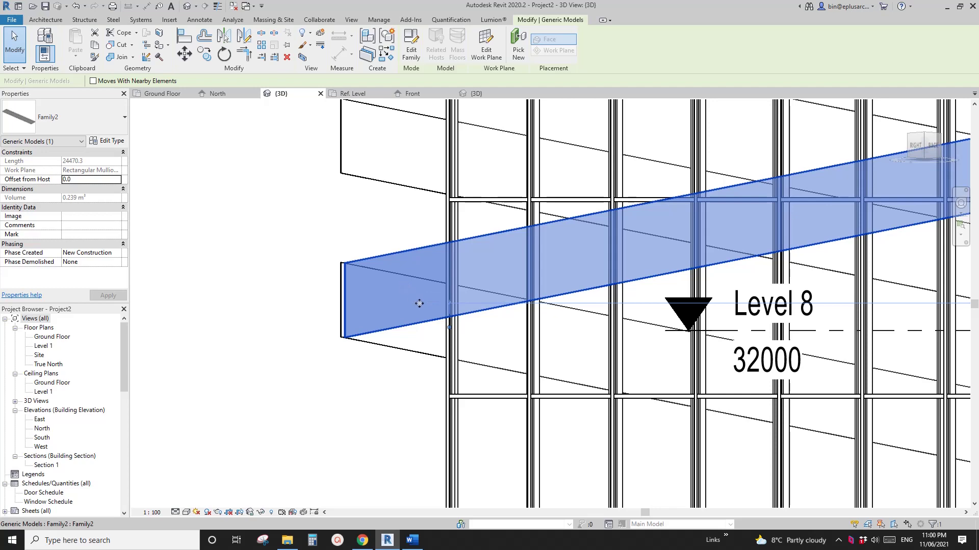
- Array the right façade panel vertically upward as a grouped and associated array of 20 at 2000 mm spacing
scroll(419, 303, "down", 5)
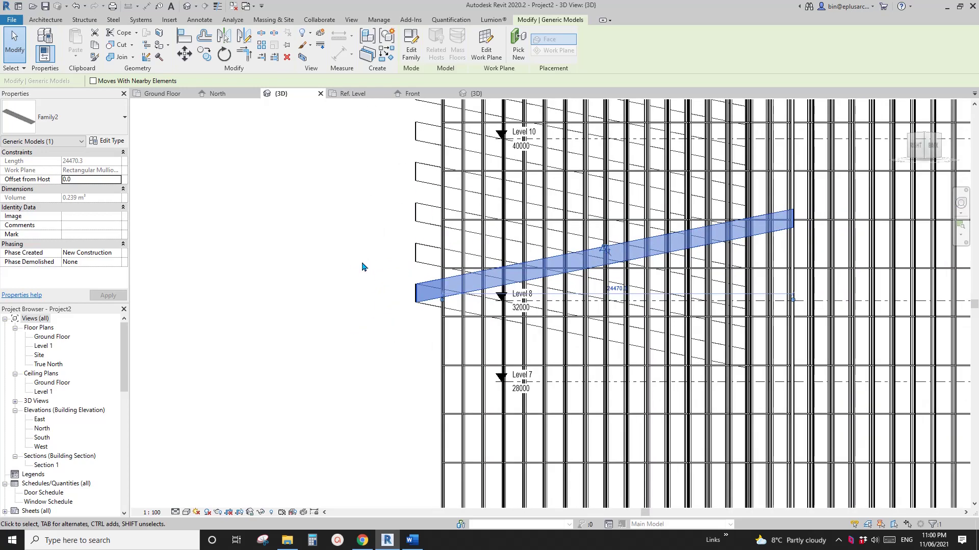
scroll(355, 267, "down", 1)
key("r")
key("o")
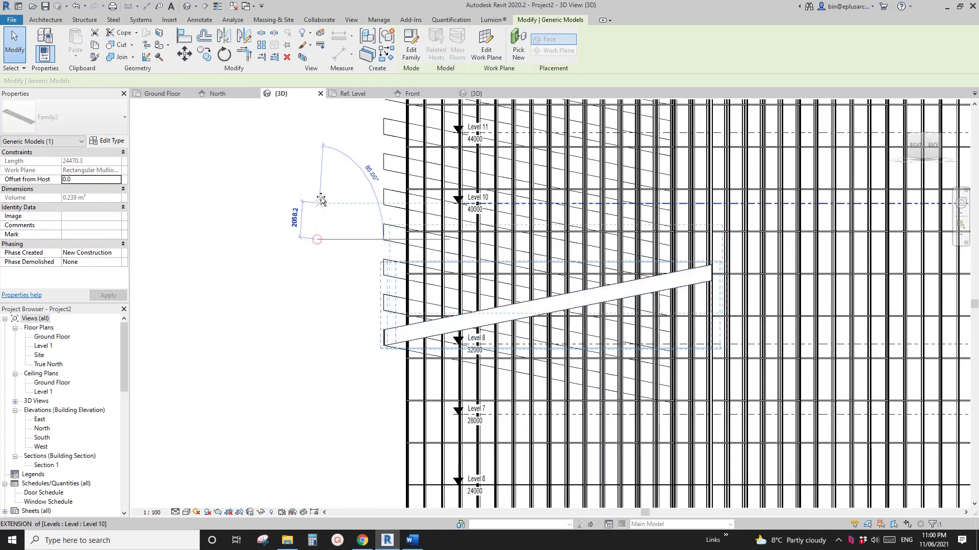
key("a")
key("r")
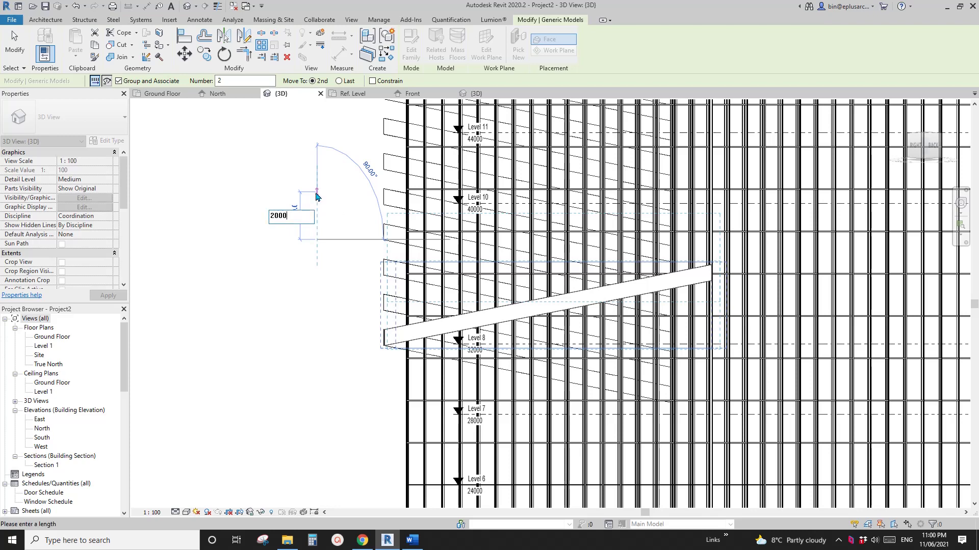
key("Return")
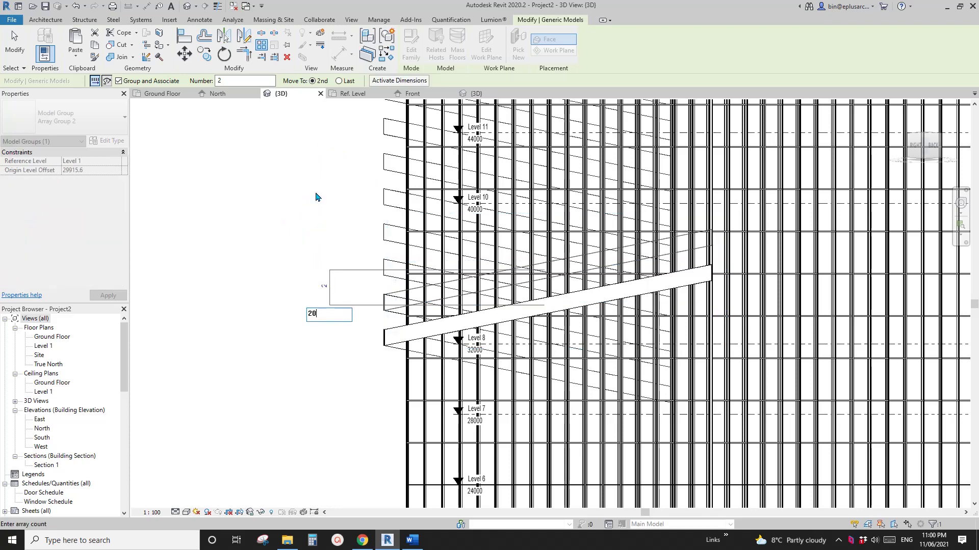
key("Return")
left_click(361, 219)
scroll(389, 275, "down", 2)
middle_click_drag(390, 276, 447, 204, "shift")
scroll(528, 304, "down", 3)
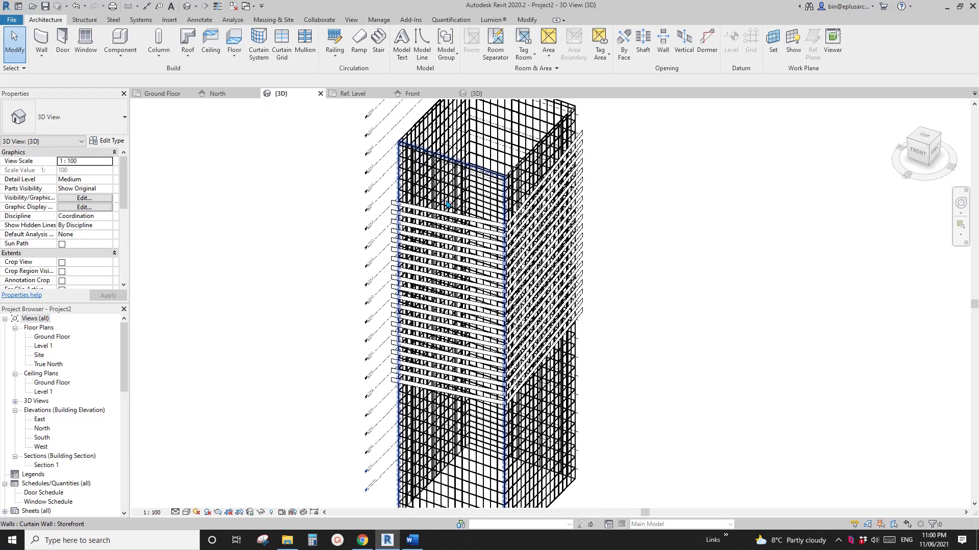
scroll(448, 205, "up", 2)
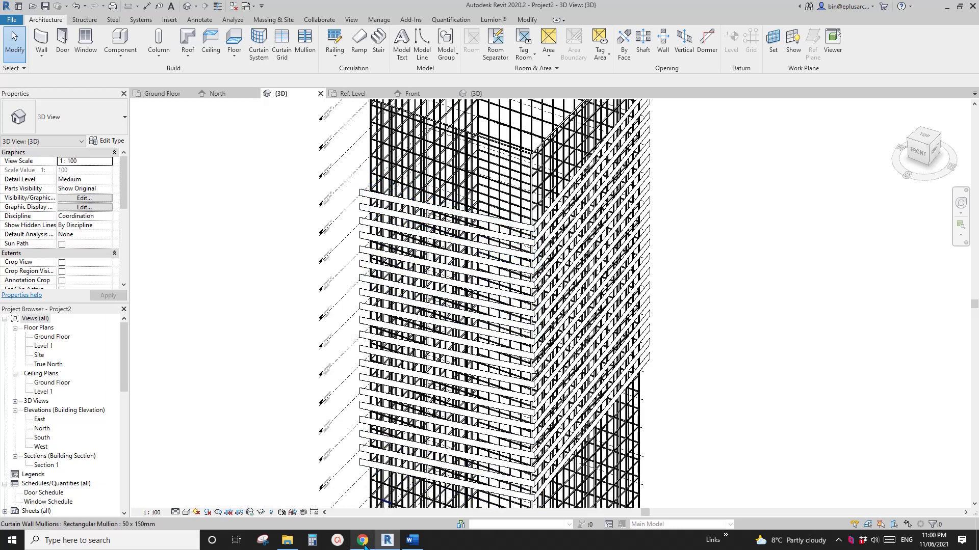
- Switch to Chrome and examine further Torre Puig gallery photos for the façade panels' appearance outside and inside
left_click(362, 541)
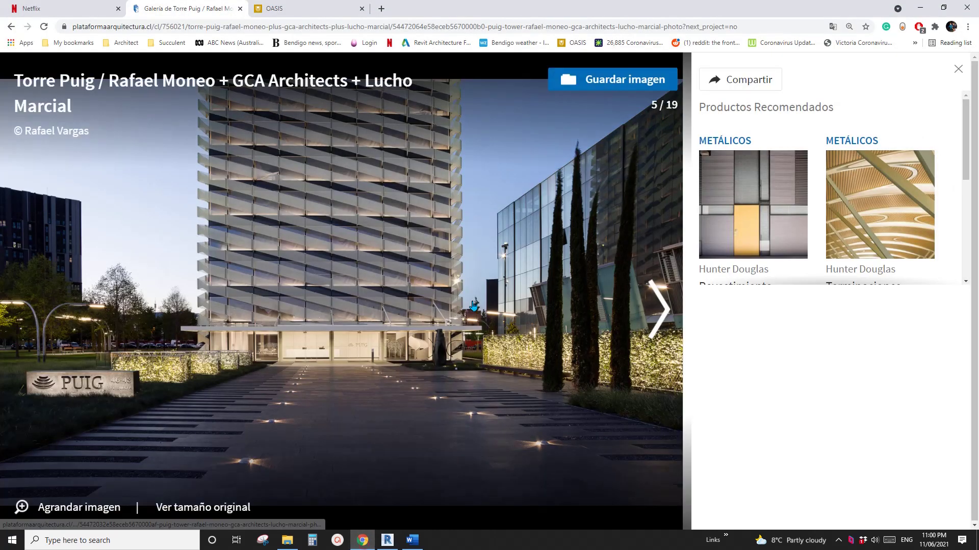
left_click(661, 313)
left_click(661, 312)
left_click(661, 313)
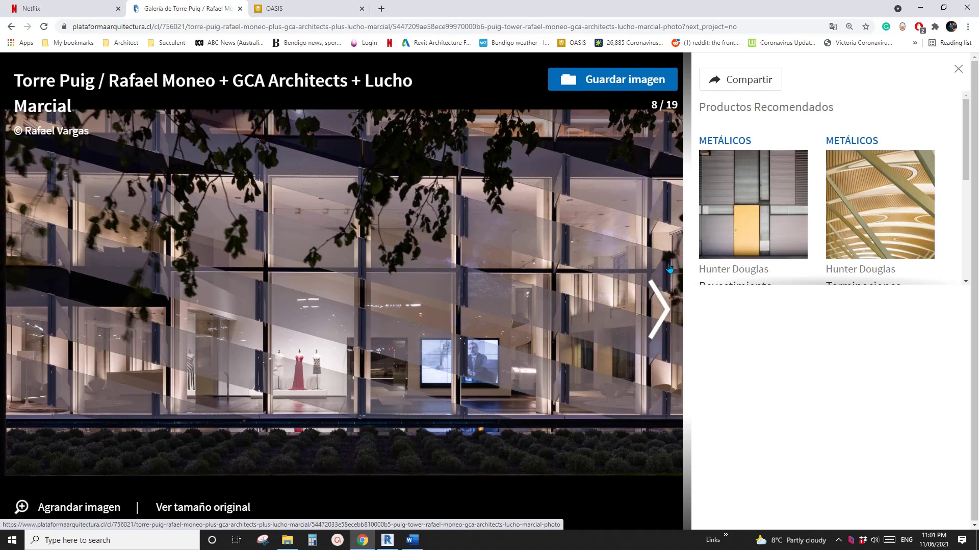
left_click(667, 309)
left_click(666, 313)
left_click(665, 318)
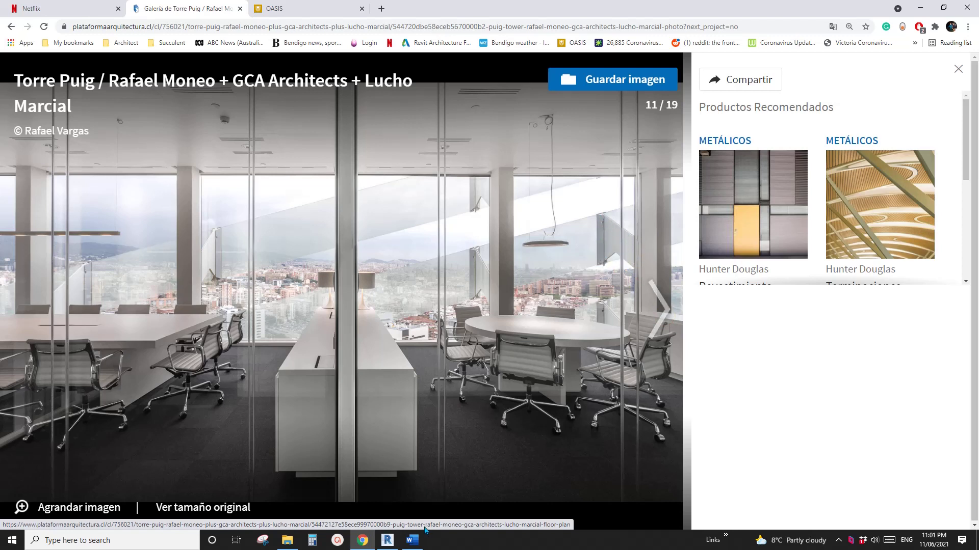
- Switch back to Revit, close the inactive views and open the Ref. Level plan of the Family2 panel family
left_click(388, 541)
middle_click_drag(428, 224, 378, 227)
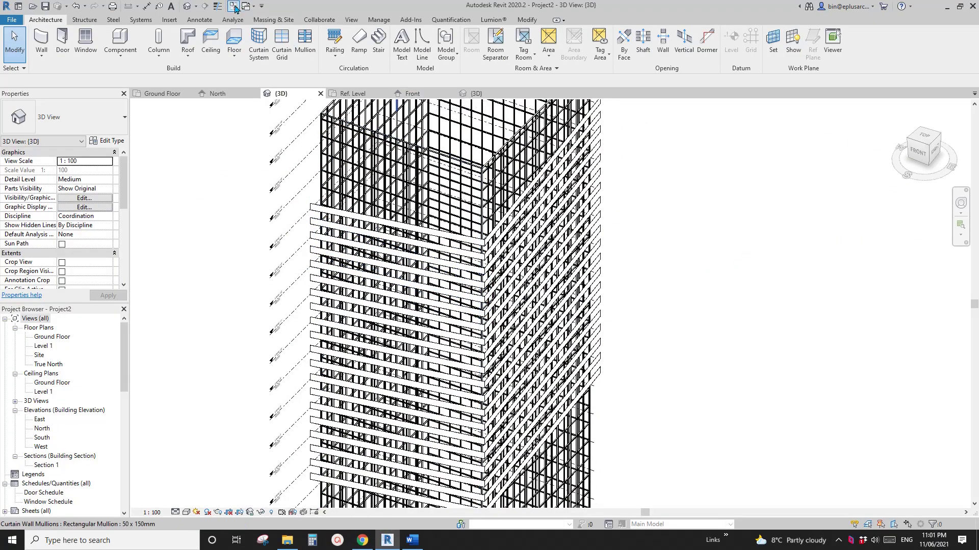
left_click(233, 6)
left_click(220, 94)
key("Escape")
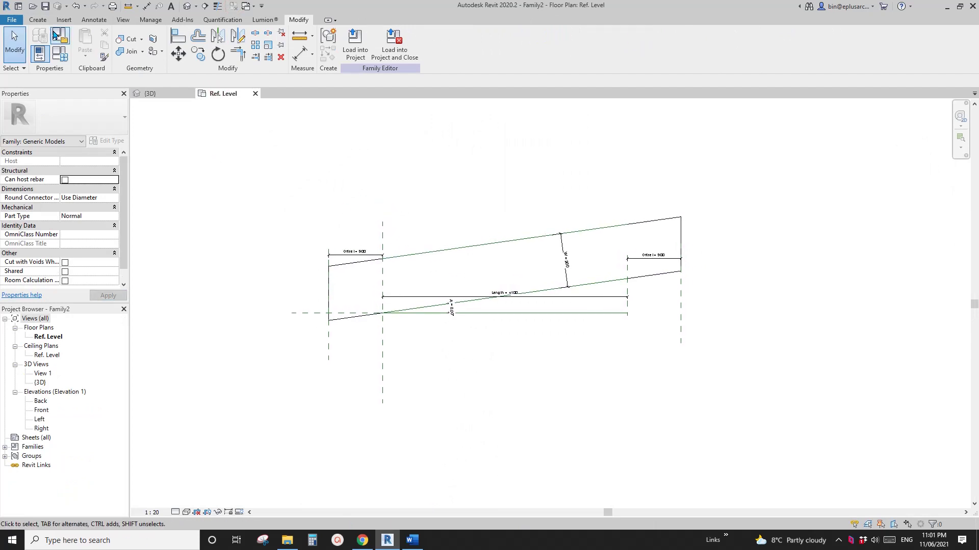
left_click(12, 22)
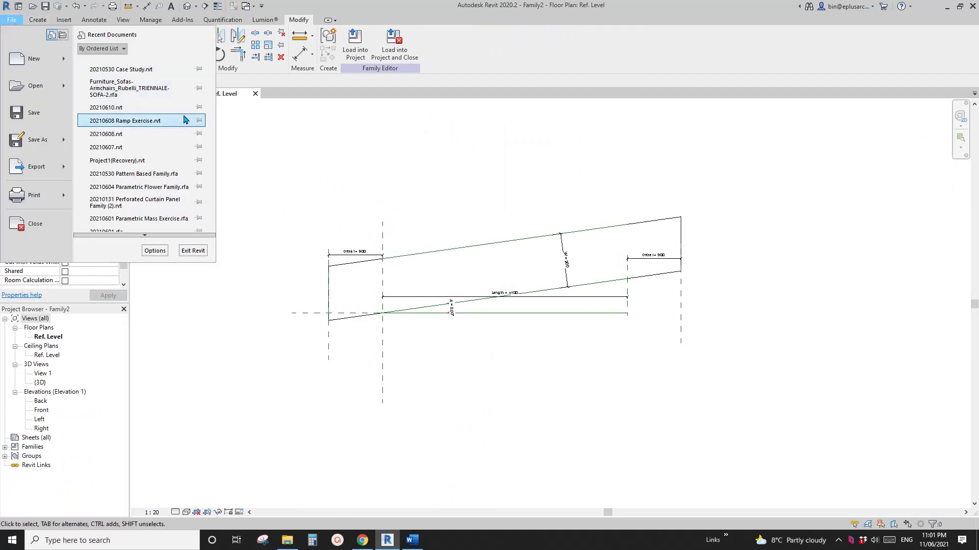
left_click(298, 232)
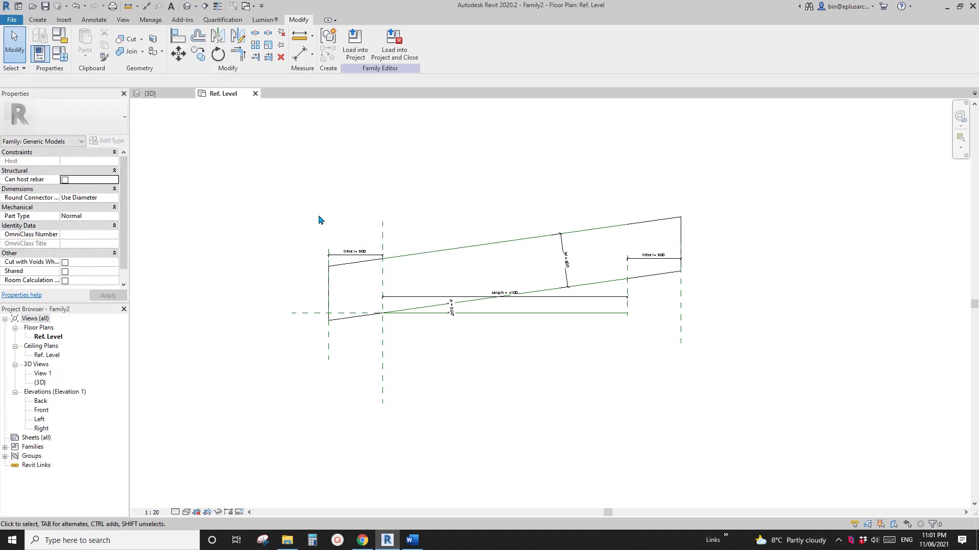
- Create a new family from the Metric Generic Model face based.rft template
middle_click_drag(337, 226, 332, 234)
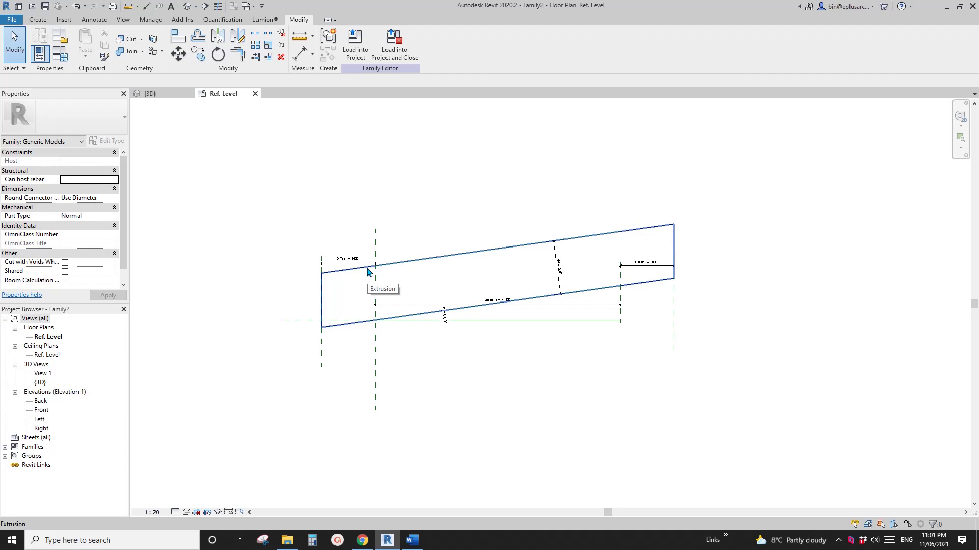
left_click(18, 20)
mouse_move(36, 59)
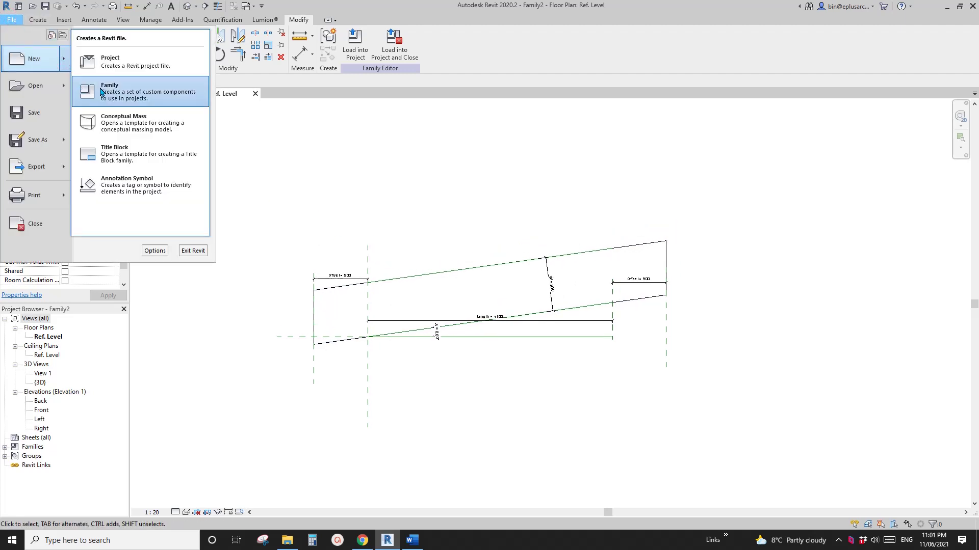
left_click(101, 92)
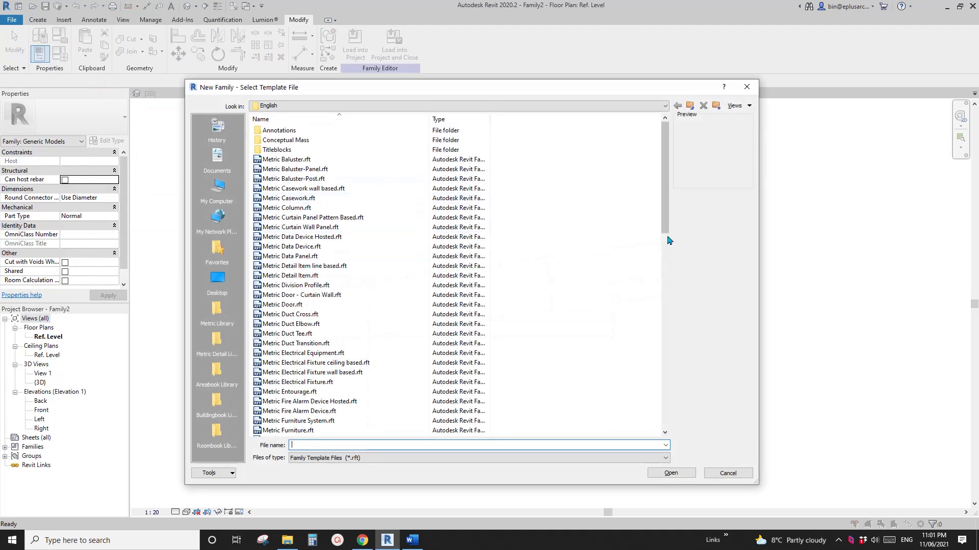
left_click_drag(665, 230, 666, 312)
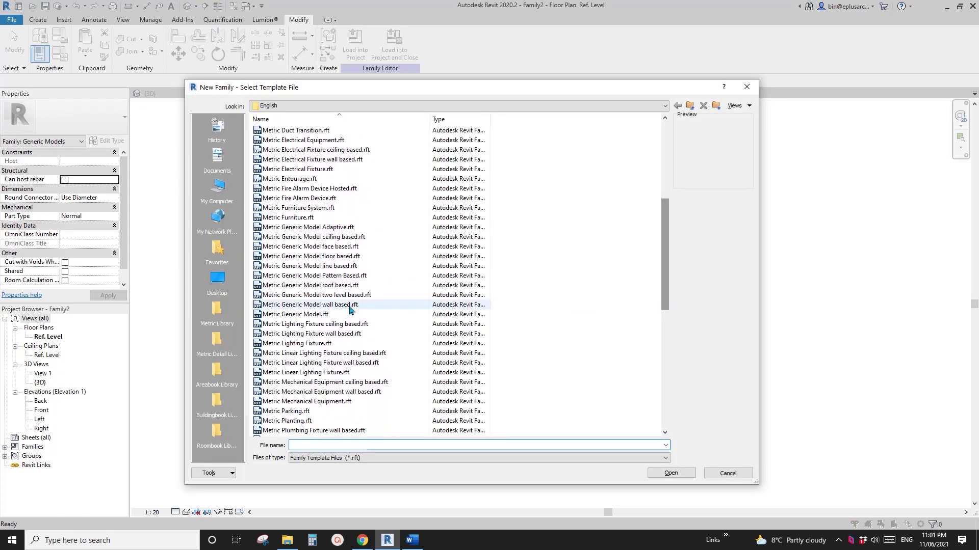
left_click(330, 249)
left_click(677, 473)
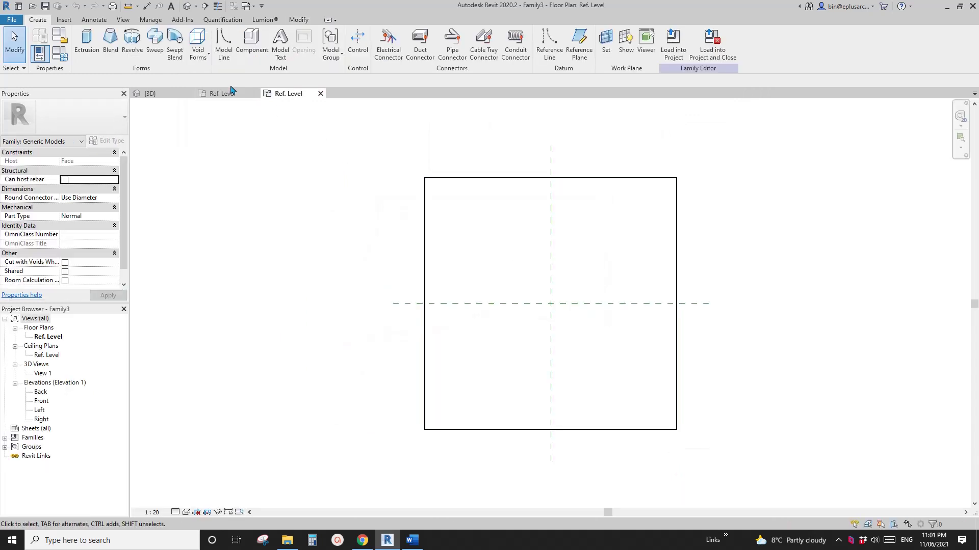
- Inspect the sloped extrusion of Family2 in its 3D view, orbiting around to the back
left_click(231, 92)
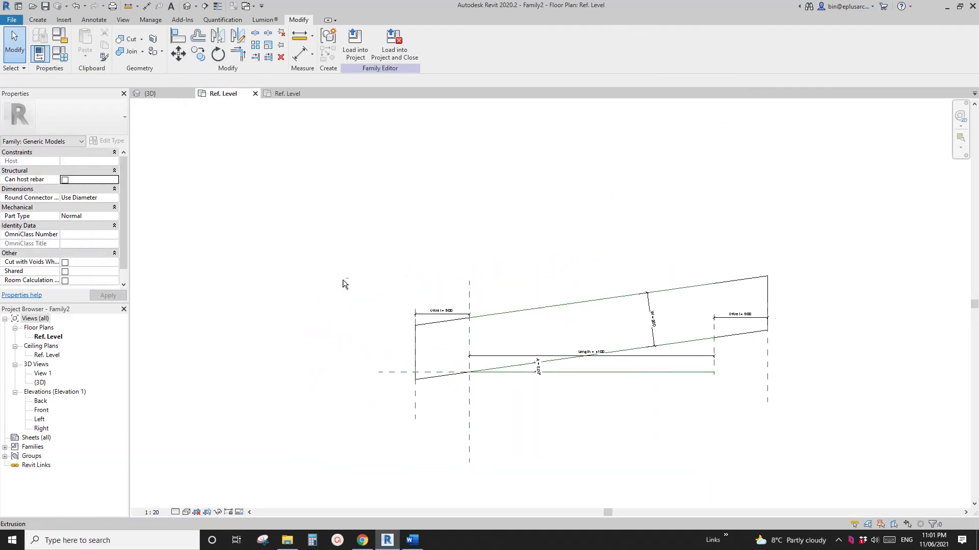
left_click(187, 6)
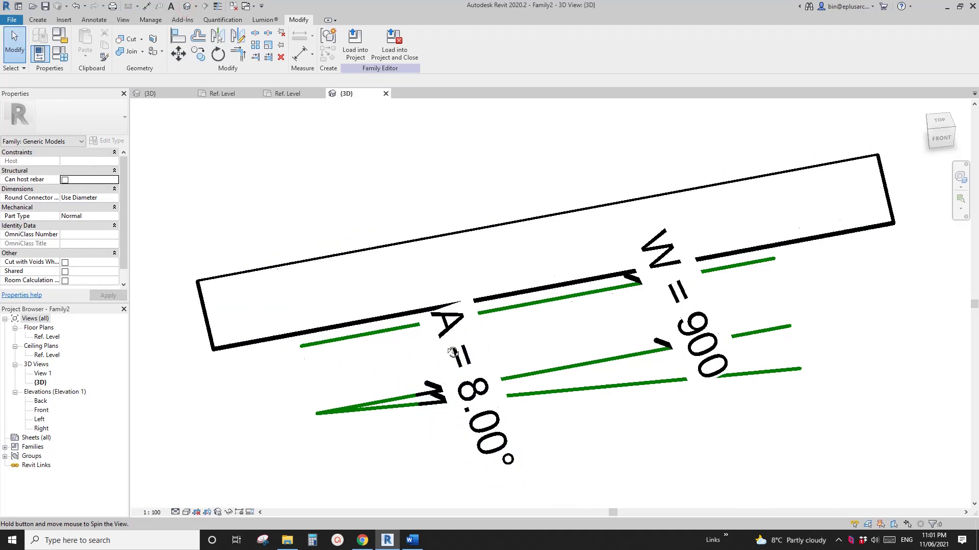
middle_click_drag(453, 353, 755, 203, "shift")
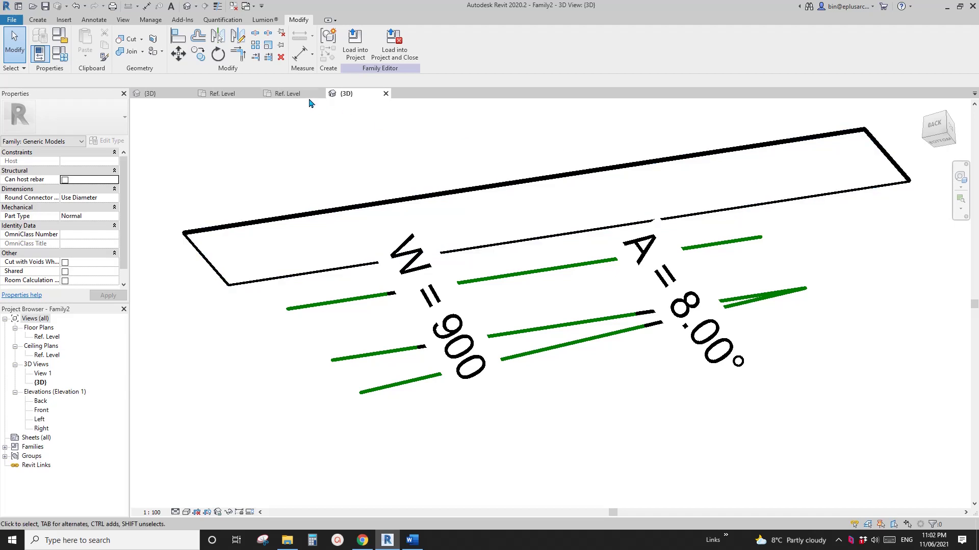
- In Family3's Ref. Level plan, draw two horizontal and two vertical reference planes around the centre, the upper about 525 mm and the right-hand about 120 mm away
key("ctrl+Tab")
scroll(478, 279, "up", 2)
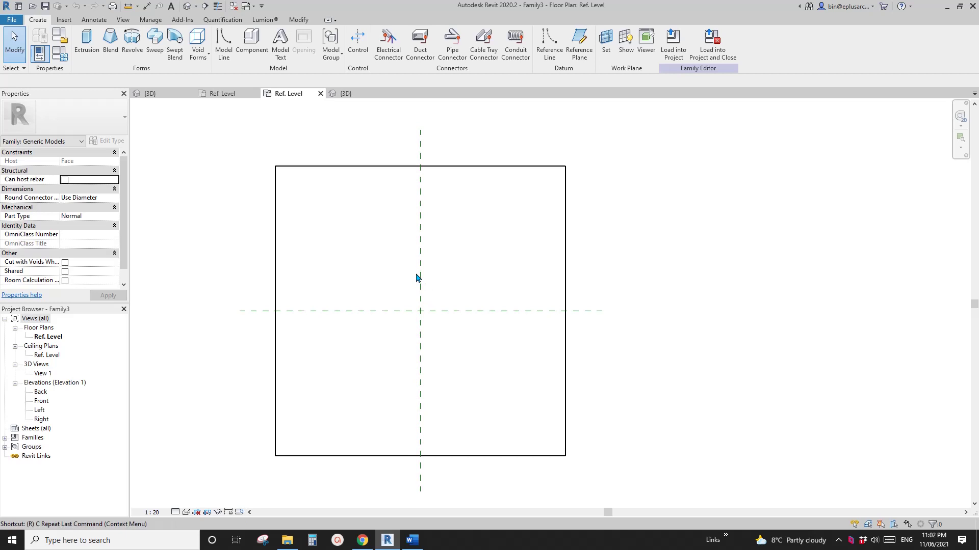
key("p")
left_click(390, 249)
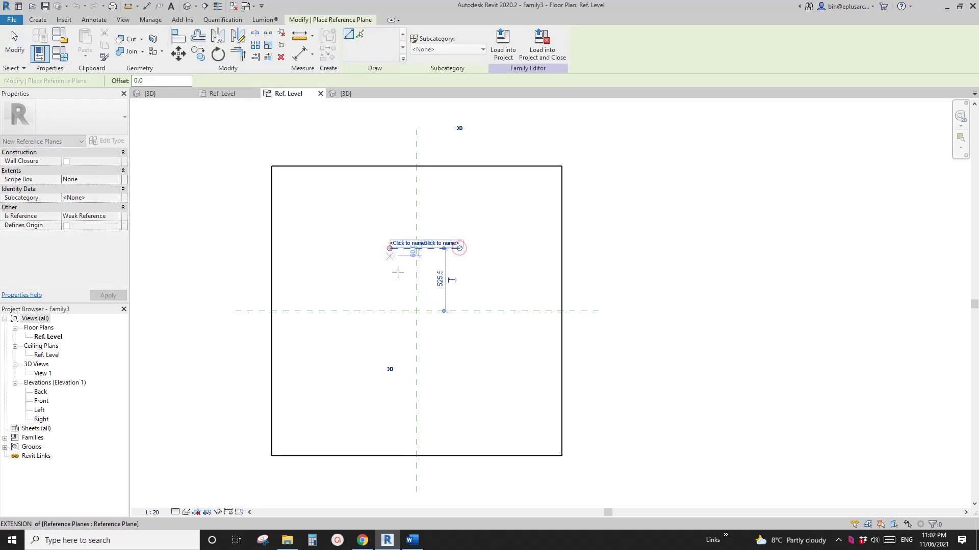
left_click(448, 347)
left_click(389, 347)
left_click(399, 370)
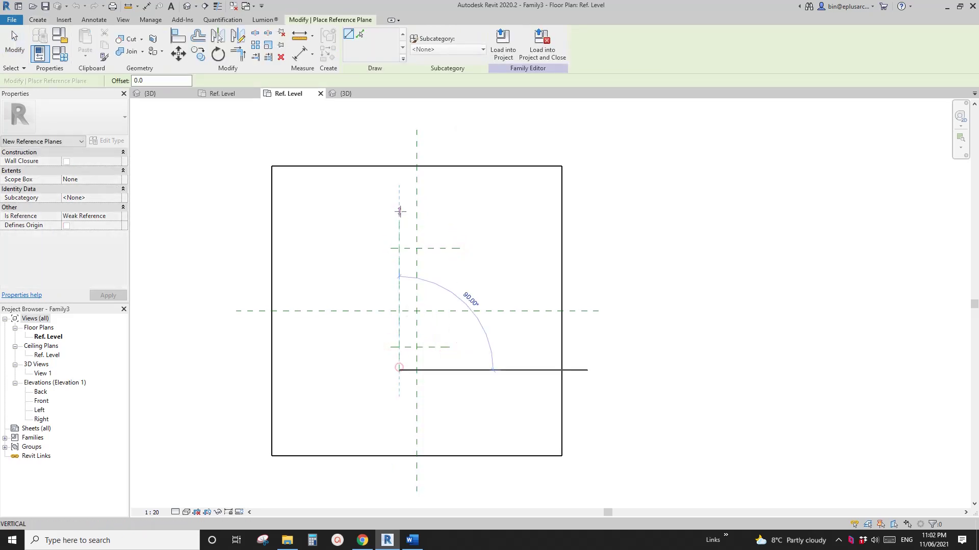
left_click(399, 218)
left_click(431, 370)
left_click(432, 224)
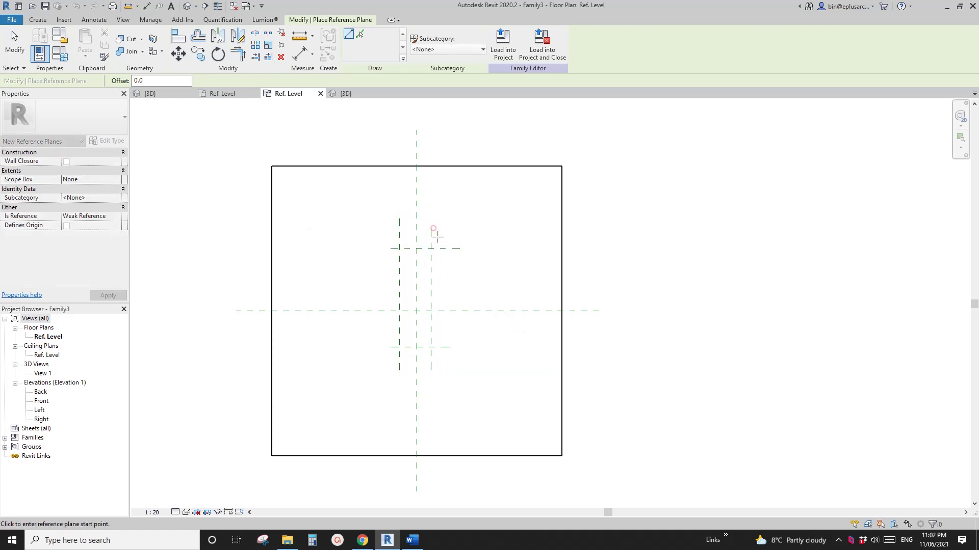
- Dimension the two short vertical reference planes through the vertical centre plane and set the segments equal
key("d")
key("i")
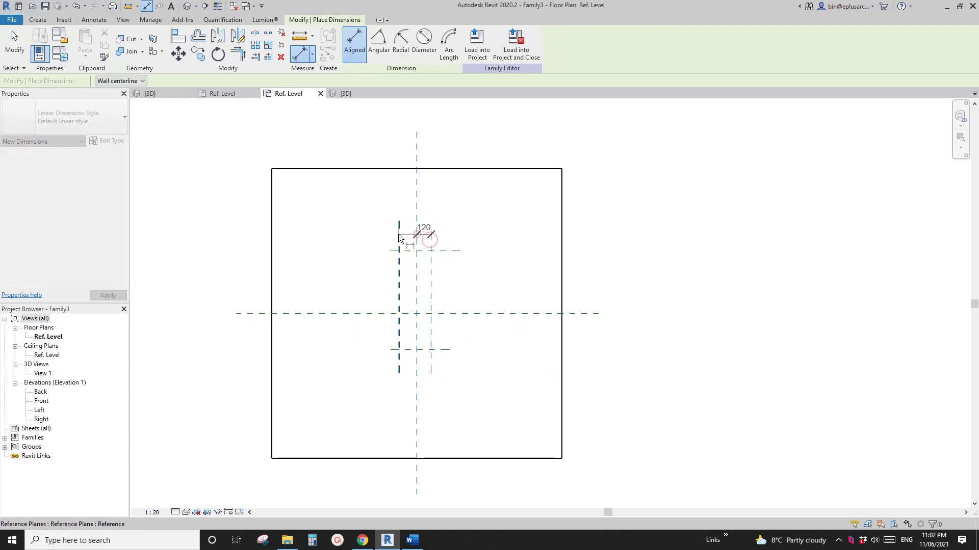
left_click(398, 234)
left_click(445, 212)
left_click(417, 180)
- Dimension the two short horizontal reference planes through the horizontal centre plane and set the segments equal
left_click(450, 250)
left_click(449, 314)
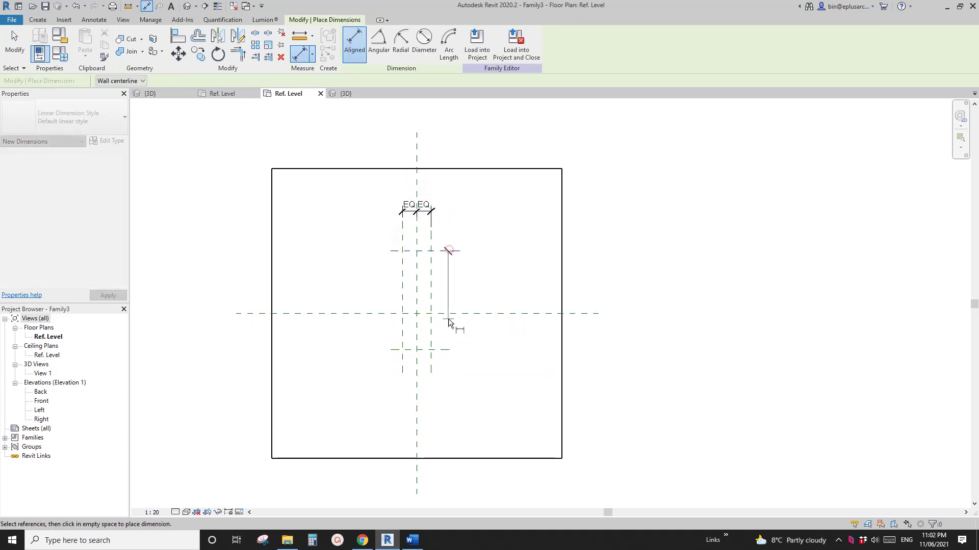
left_click(443, 350)
left_click(475, 339)
left_click(441, 299)
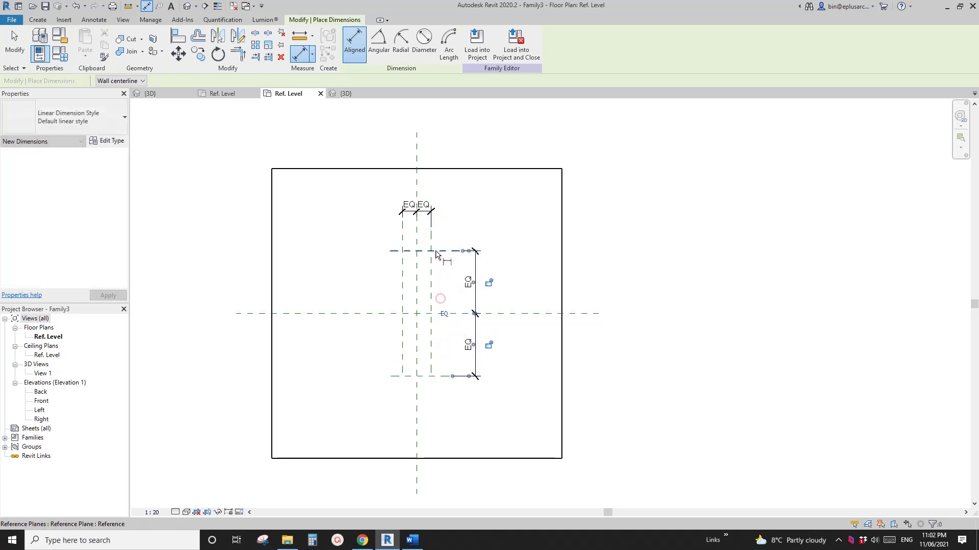
- Add overall dimensions between the two outer horizontal planes and between the two outer vertical planes
left_click(442, 251)
left_click(442, 377)
left_click(495, 345)
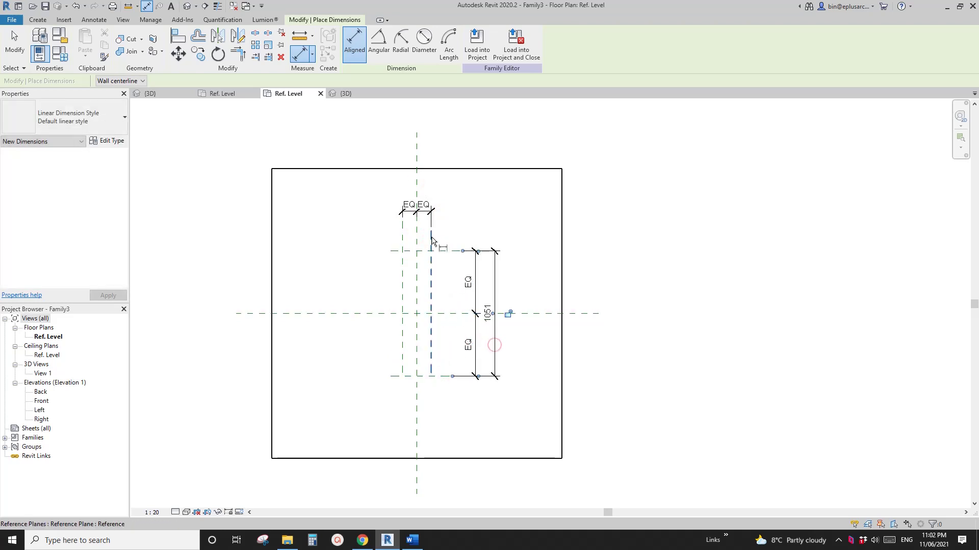
left_click(431, 238)
left_click(402, 238)
middle_click_drag(441, 203, 443, 245)
left_click(444, 235)
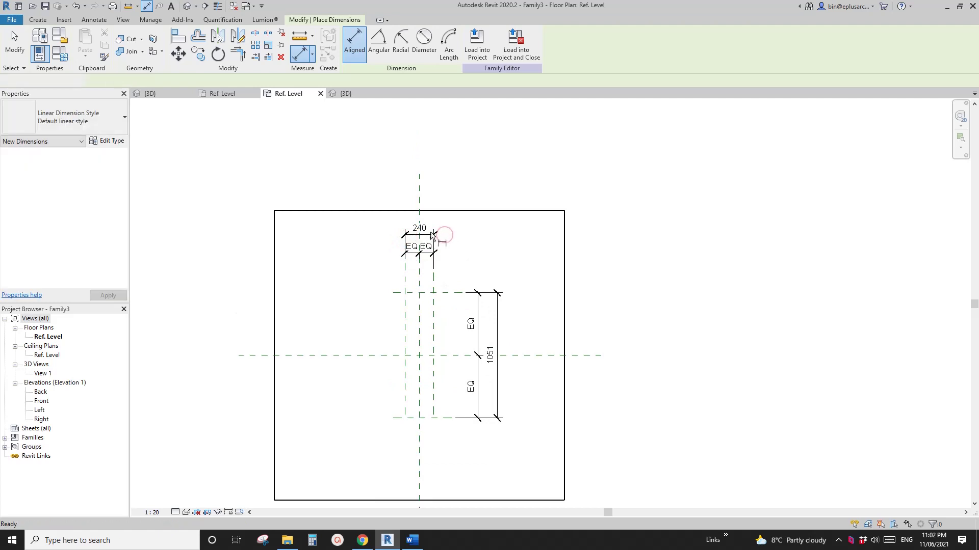
key("Escape")
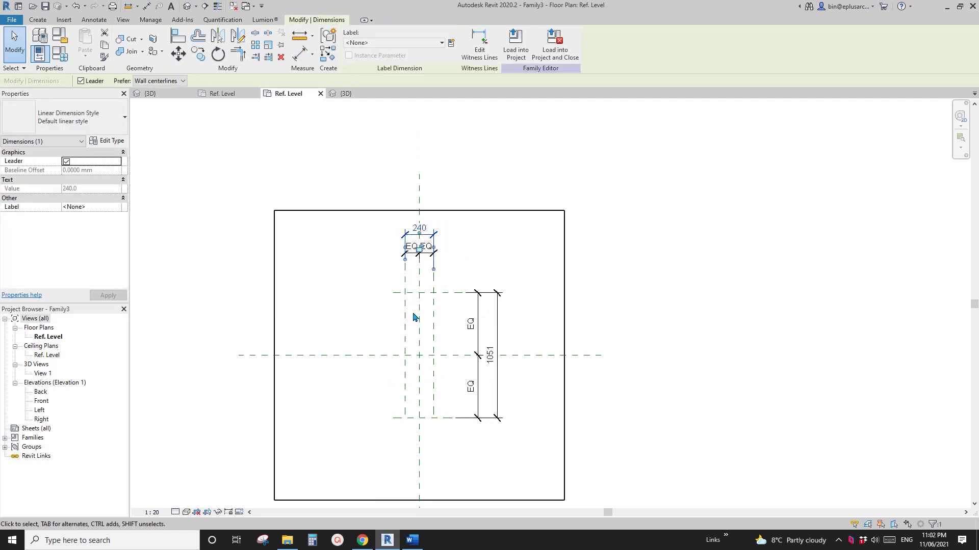
- Label the overall dimension between the vertical planes with a new type family parameter named TH
left_click(450, 43)
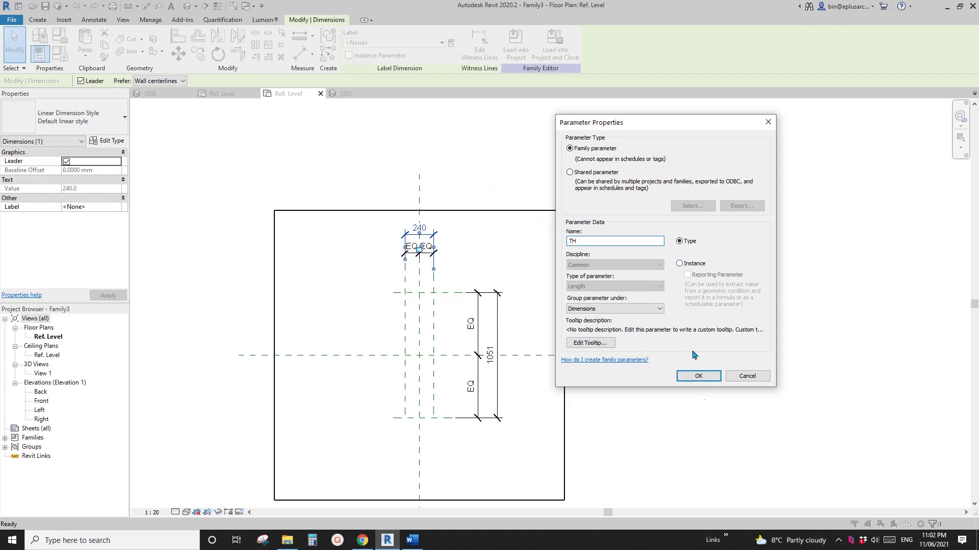
left_click(699, 376)
middle_click_drag(502, 345, 460, 345)
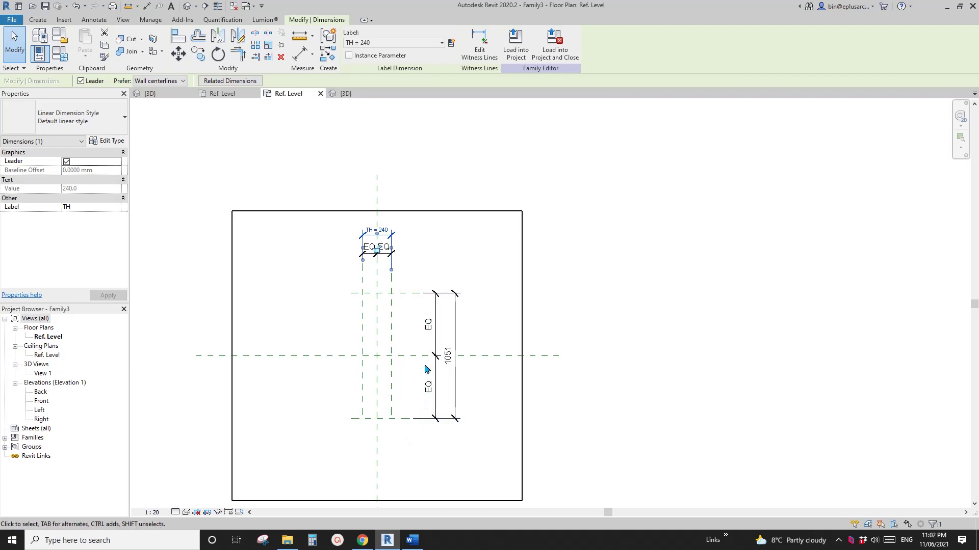
- Label the overall dimension between the horizontal planes with a new type family parameter named H
left_click(452, 346)
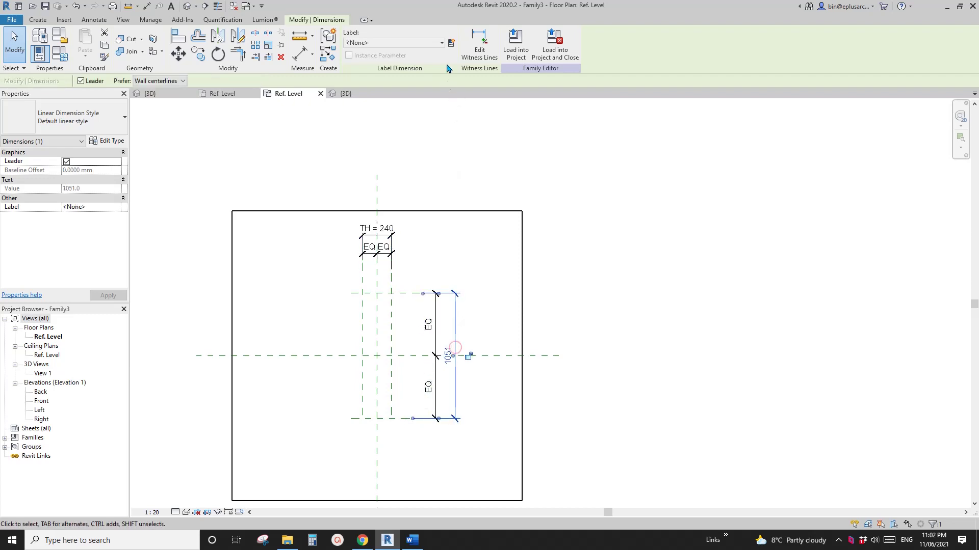
left_click(451, 43)
type("H")
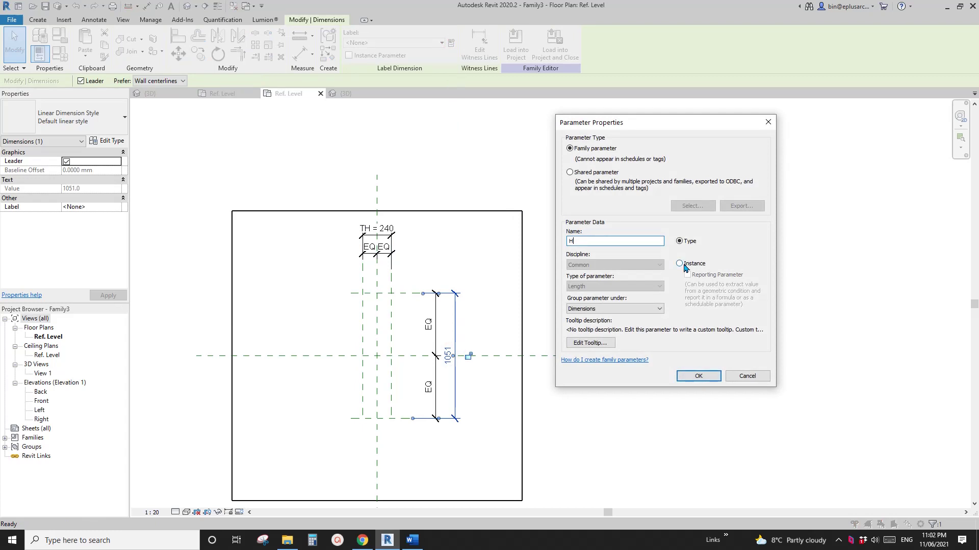
left_click(697, 377)
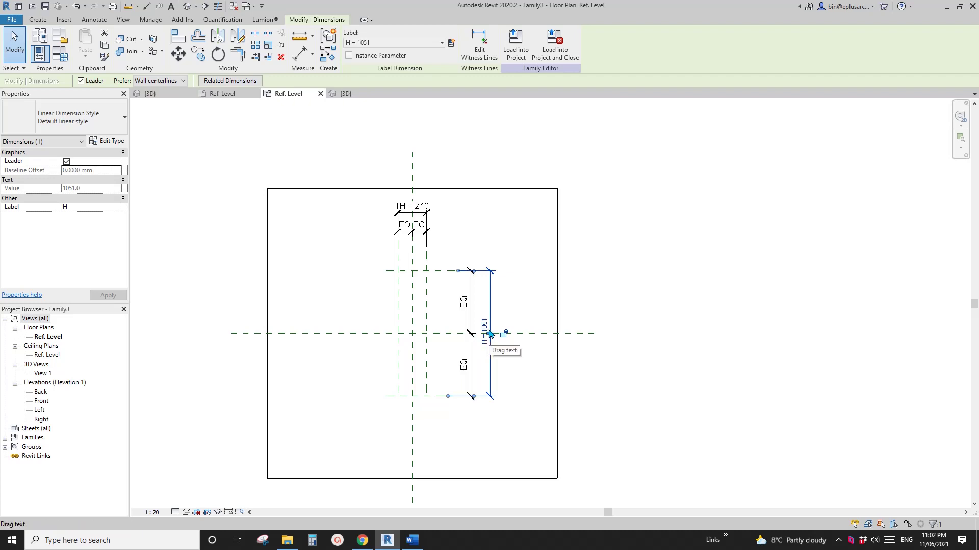
middle_click_drag(458, 326, 428, 310)
key("Escape")
- In the Left elevation, draw a horizontal reference plane about 1152 mm above Ref. Level across the vertical planes
scroll(422, 309, "up", 1)
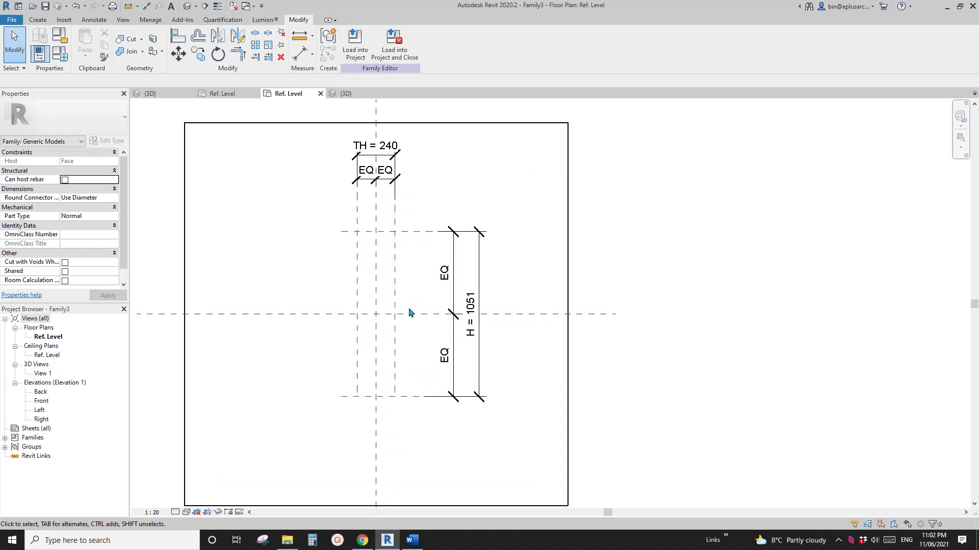
double_click(40, 411)
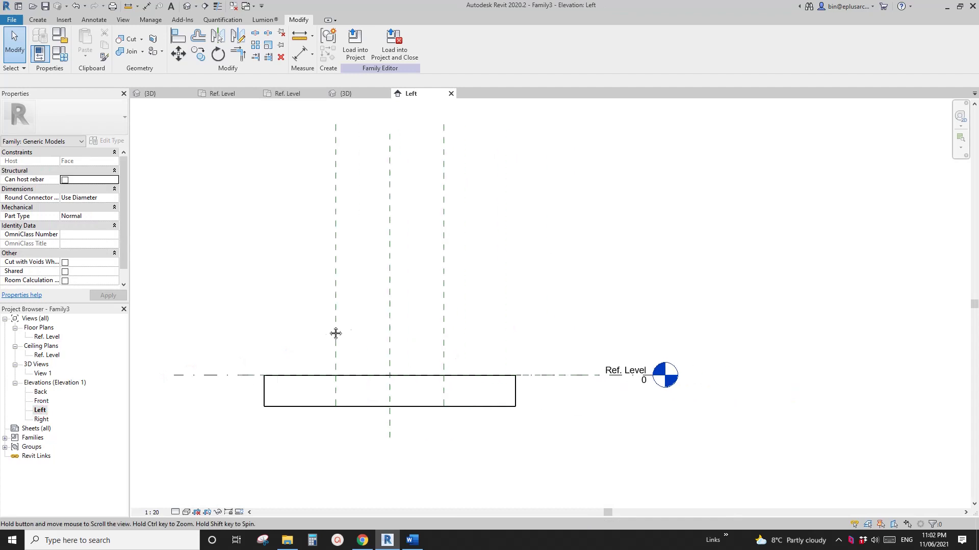
key("p")
left_click(485, 264)
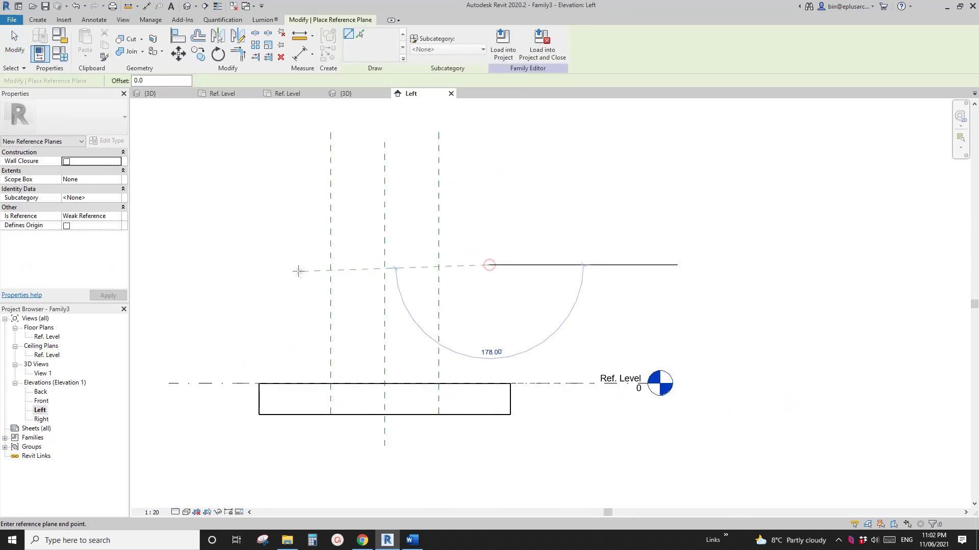
left_click(295, 265)
key("Escape")
key("Escape")
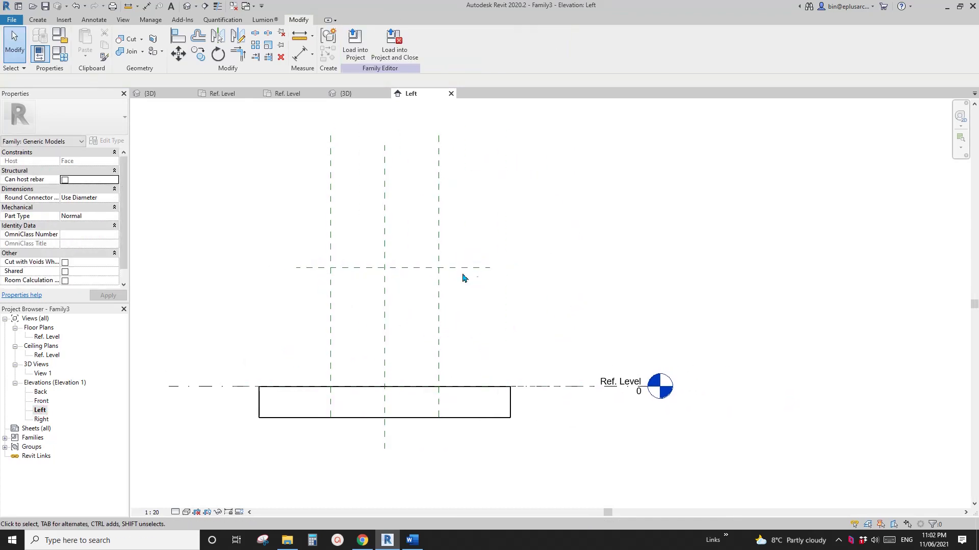
- Dimension the distance from Ref. Level to the new horizontal reference plane
key("d")
key("i")
left_click(540, 386)
left_click(471, 267)
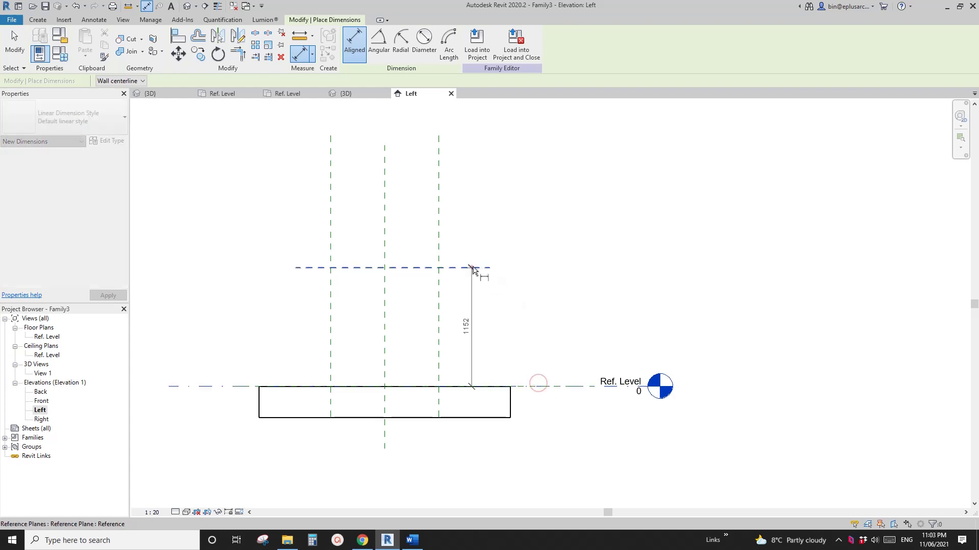
left_click(542, 298)
key("Escape")
key("Escape")
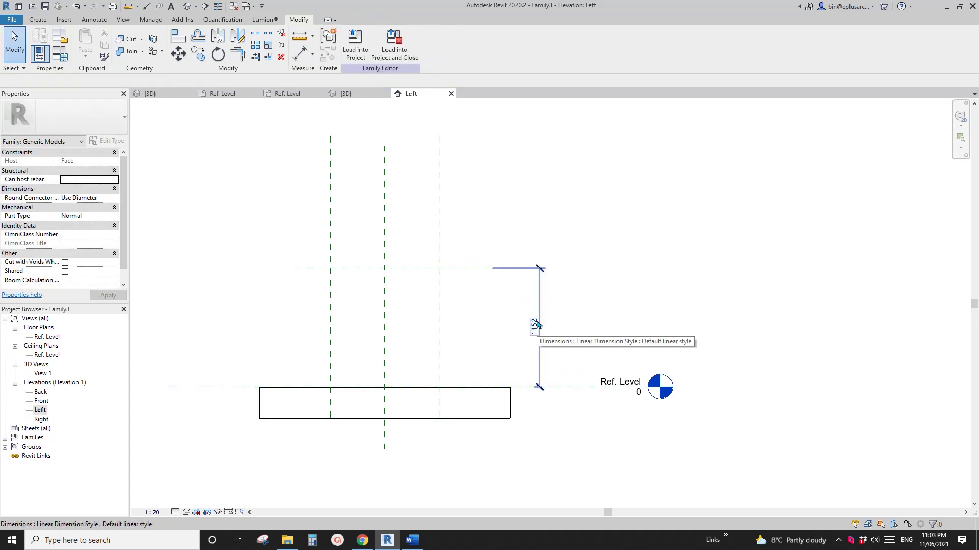
- Label the dimension above Ref. Level with a new type family parameter named D
left_click(538, 325)
left_click(451, 44)
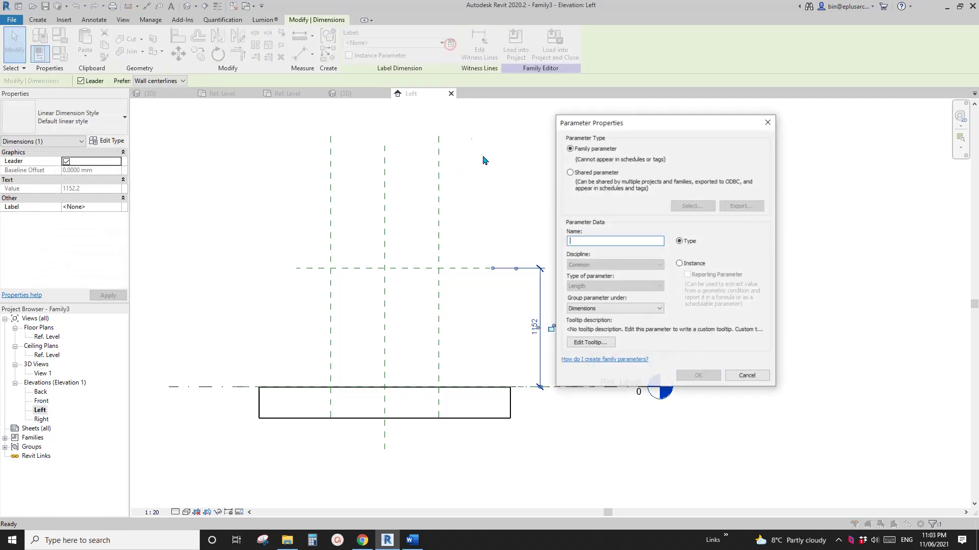
type("D")
left_click(696, 376)
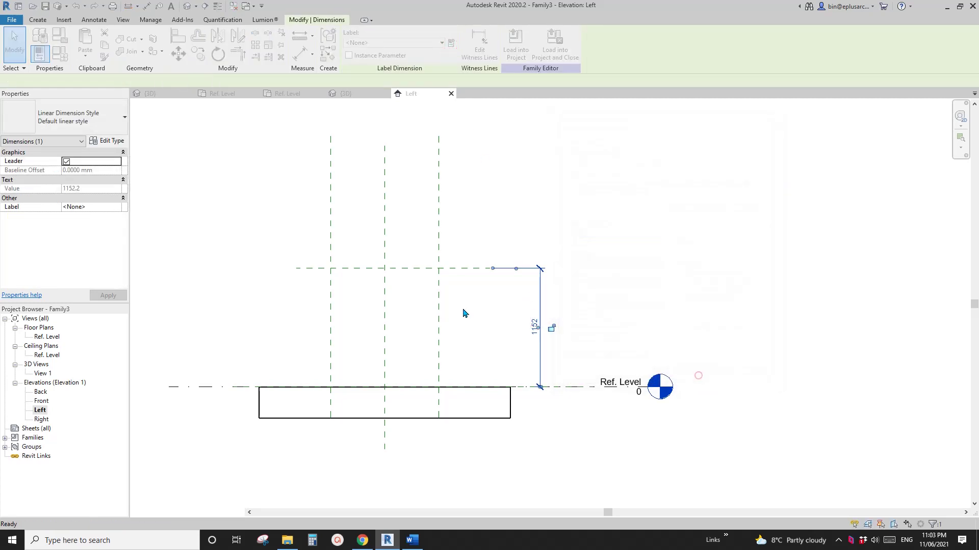
- Set the D dimension of the horizontal reference plane above Ref. Level to 900 mm
left_click(516, 266)
scroll(527, 294, "up", 1)
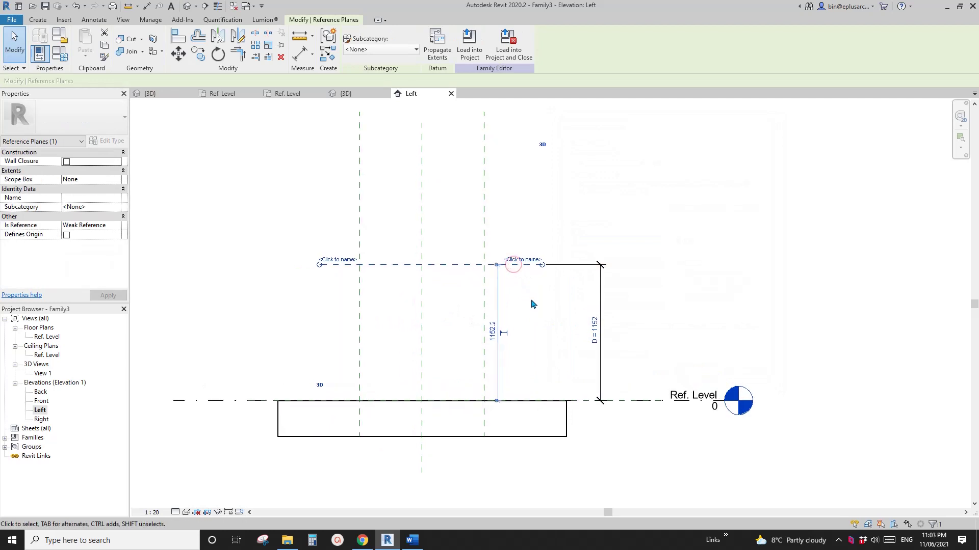
left_click(593, 330)
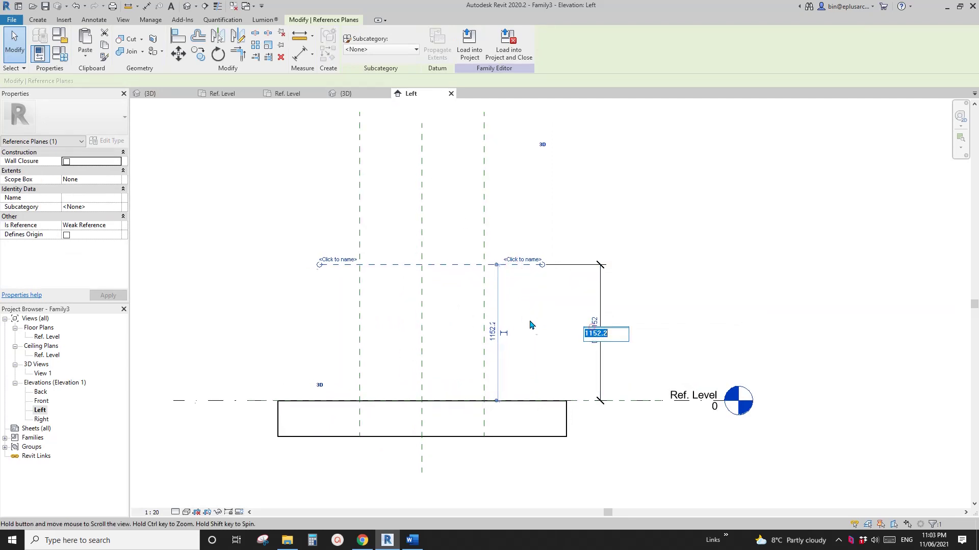
type("900")
key("Return")
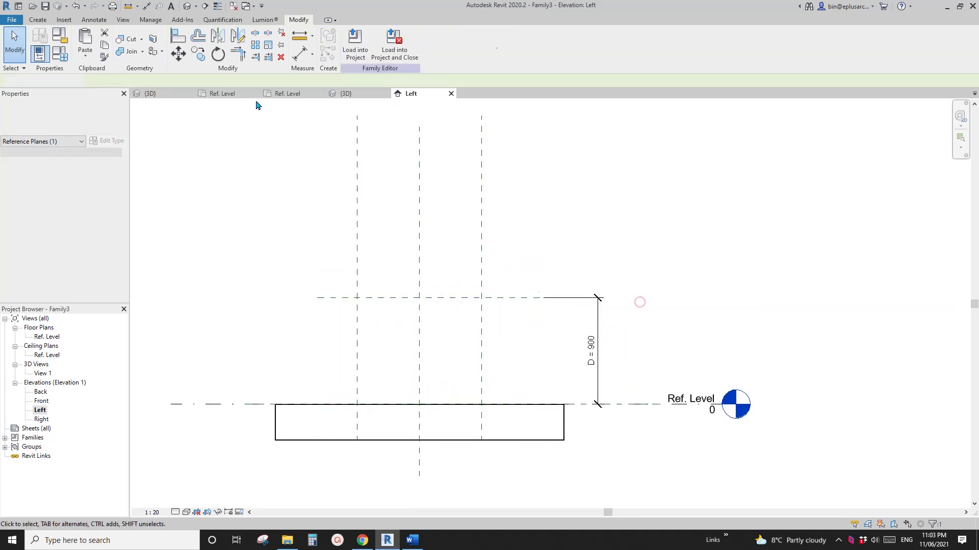
- Examine the reference planes in the Left elevation against the Torre Puig office photo in Chrome, and return to Revit
left_click(287, 93)
left_click(224, 94)
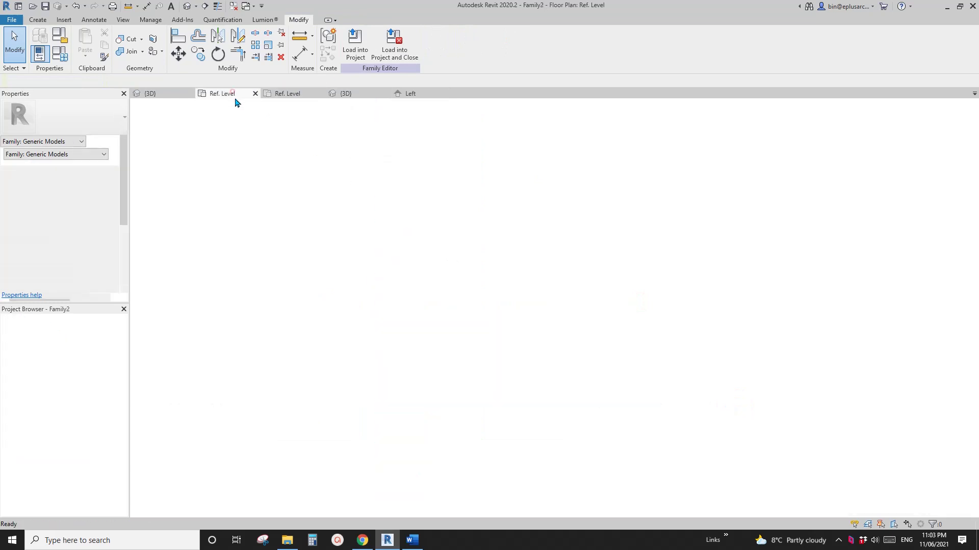
left_click(395, 93)
scroll(441, 278, "up", 3)
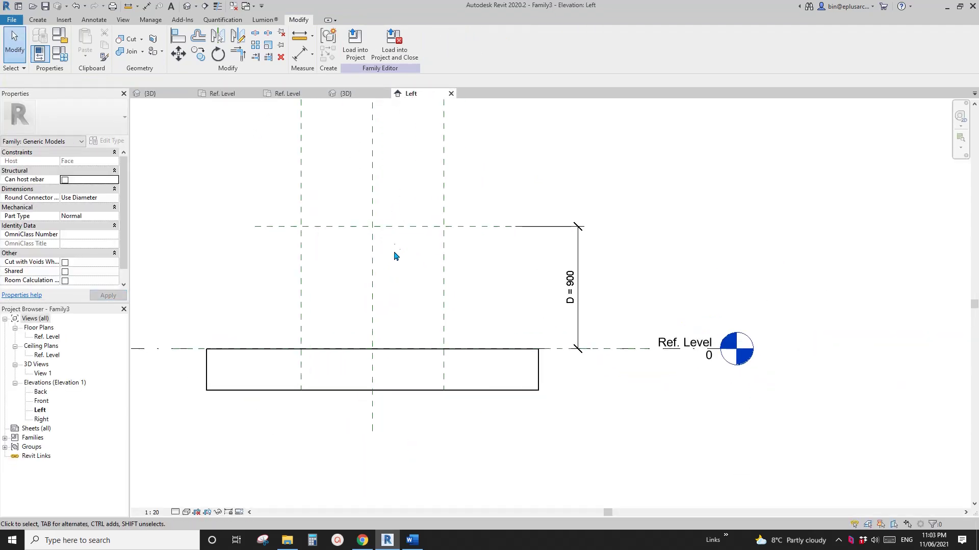
middle_click_drag(446, 241, 444, 261)
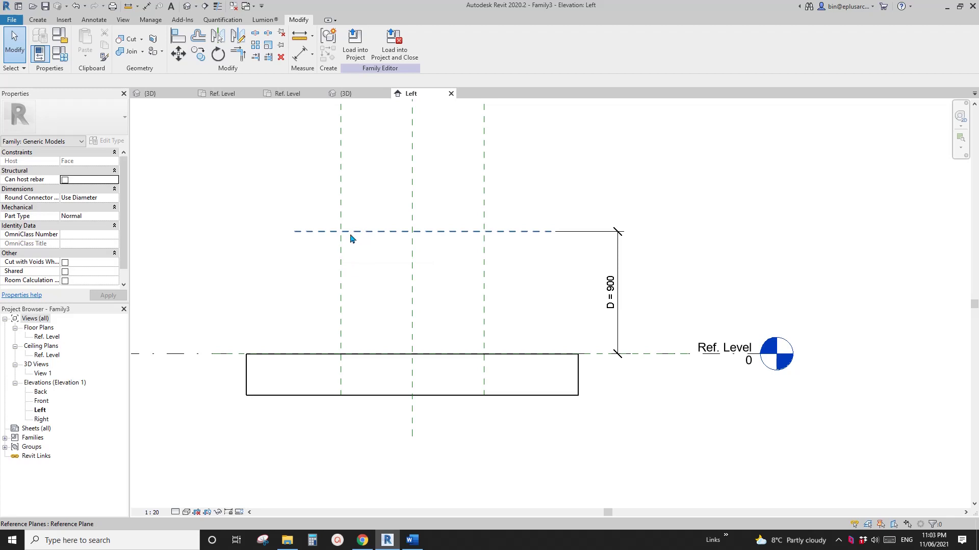
middle_click_drag(377, 252, 363, 237)
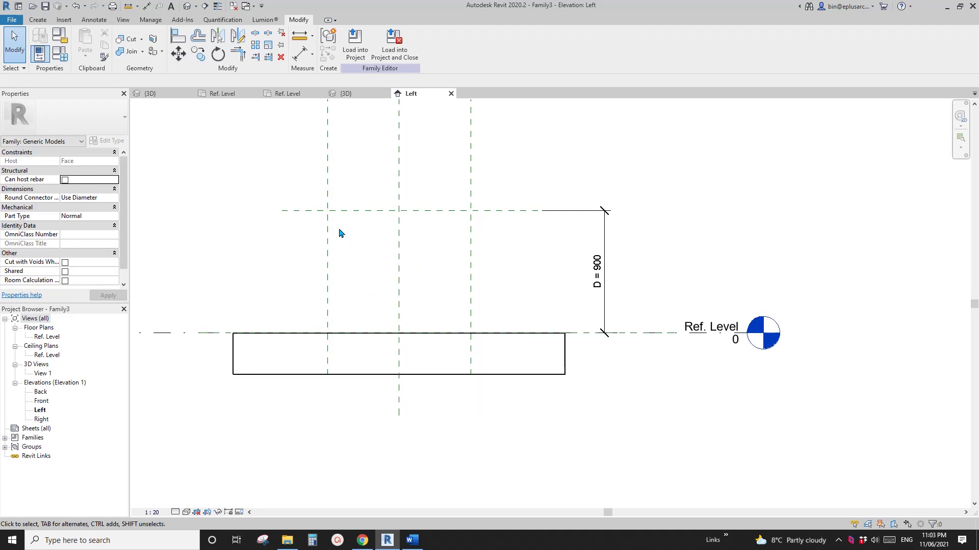
left_click(363, 541)
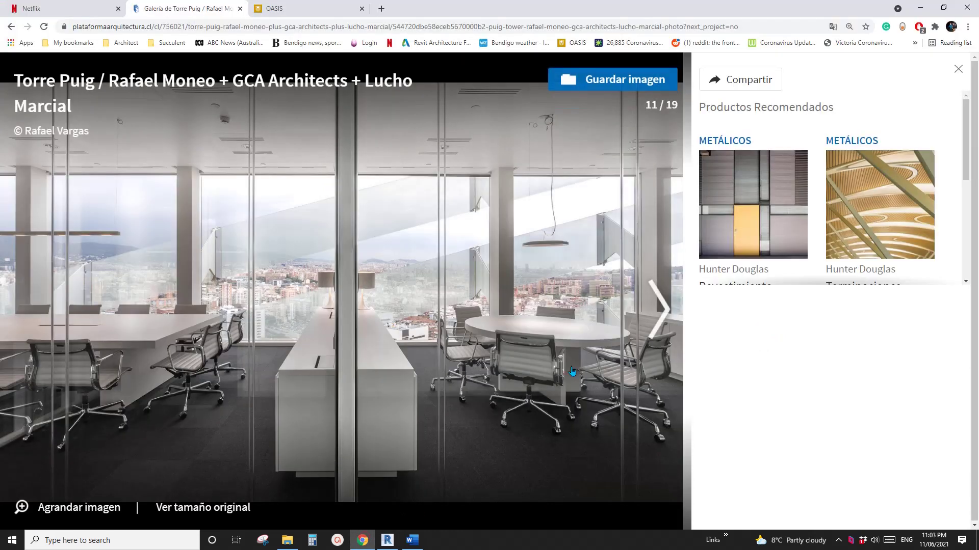
left_click(388, 541)
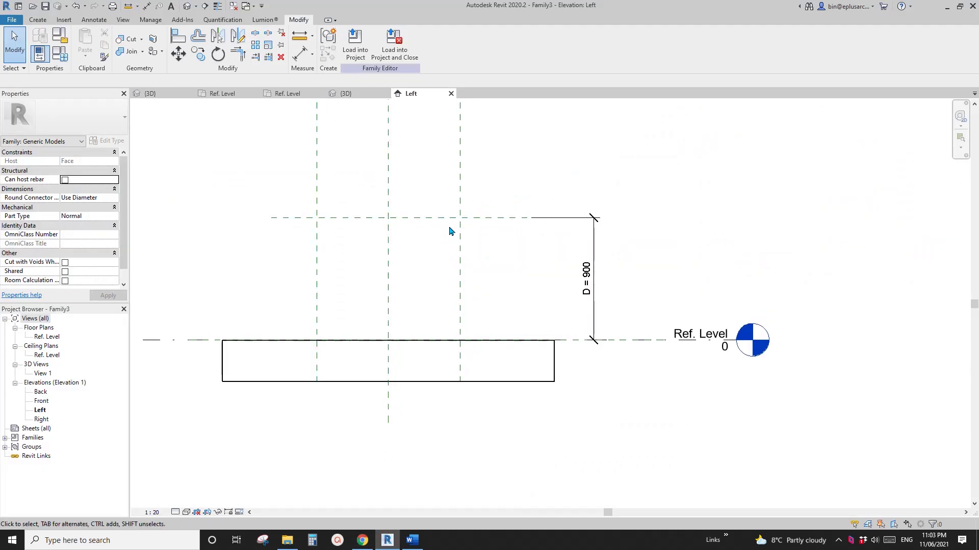
scroll(442, 323, "down", 3)
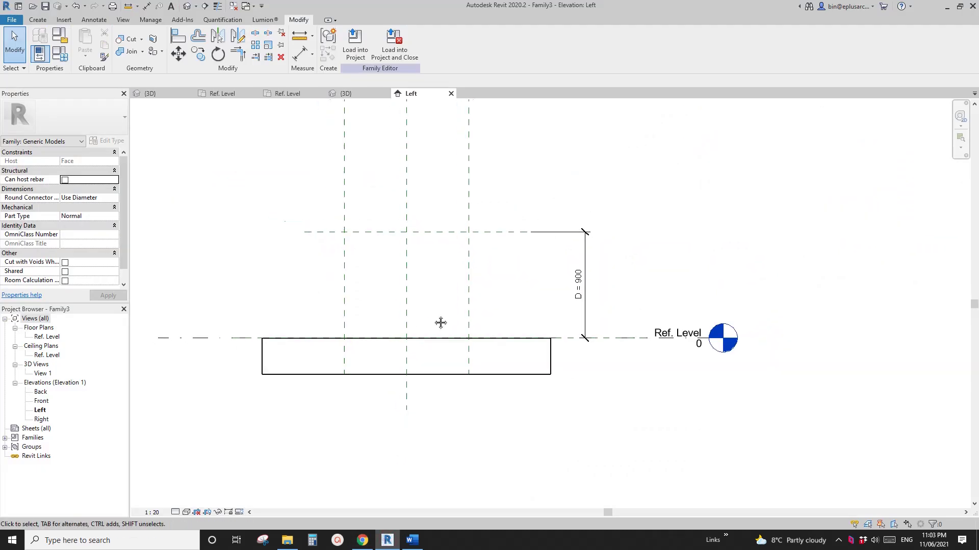
middle_click_drag(363, 264, 368, 269)
left_click(362, 540)
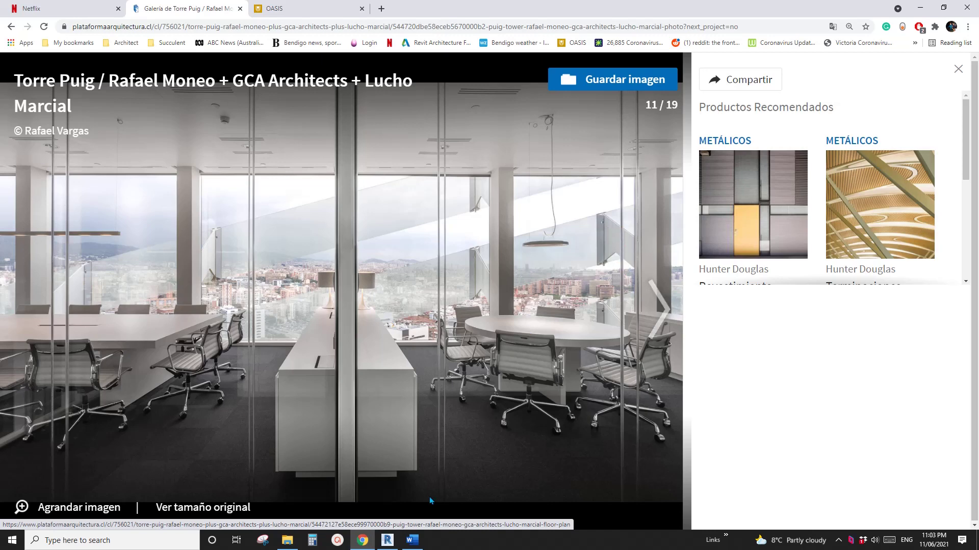
left_click(387, 540)
mouse_move(384, 379)
middle_mouse_down()
mouse_move(342, 381)
mouse_move(351, 372)
middle_mouse_up()
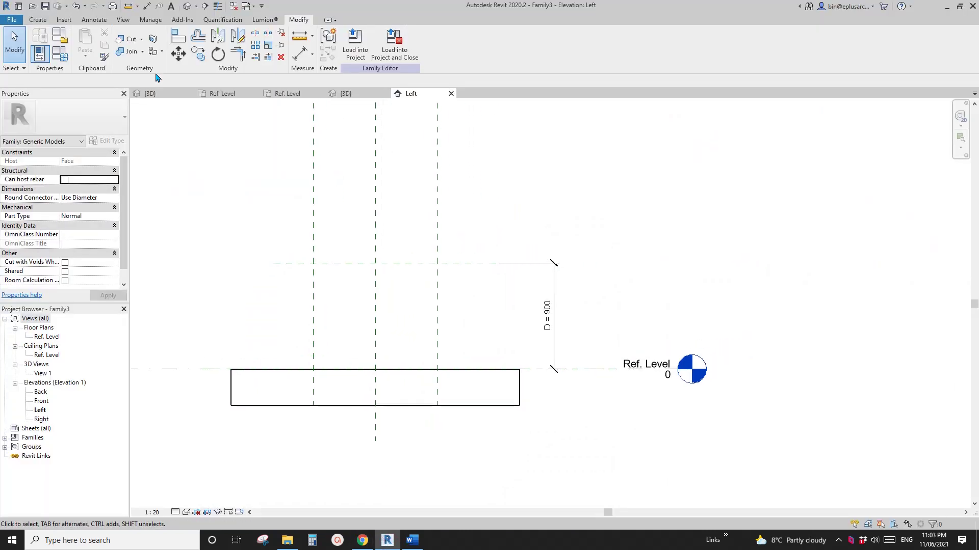
- Start an extrusion and sketch a rectangle between the two outer vertical reference planes, from Ref. Level up to the D plane
left_click(38, 20)
left_click(85, 47)
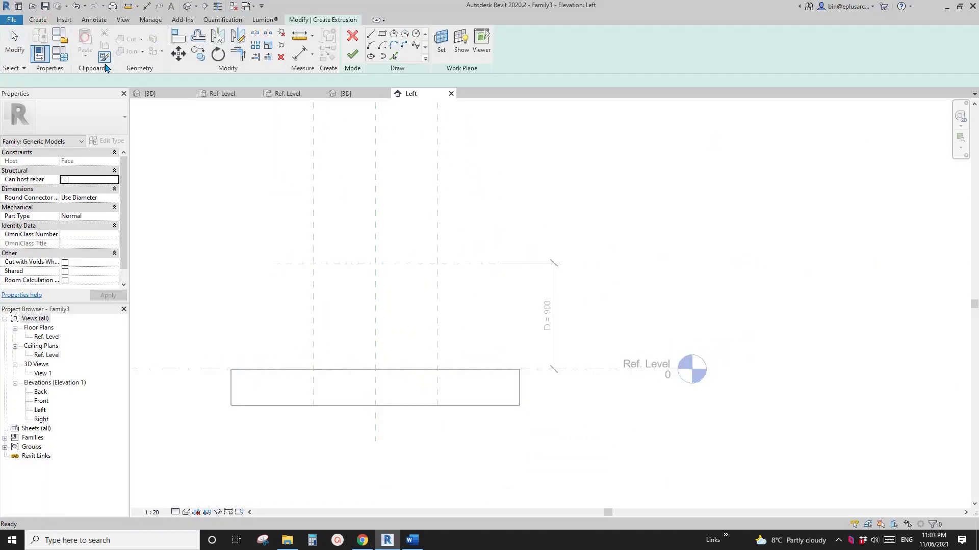
left_click(381, 38)
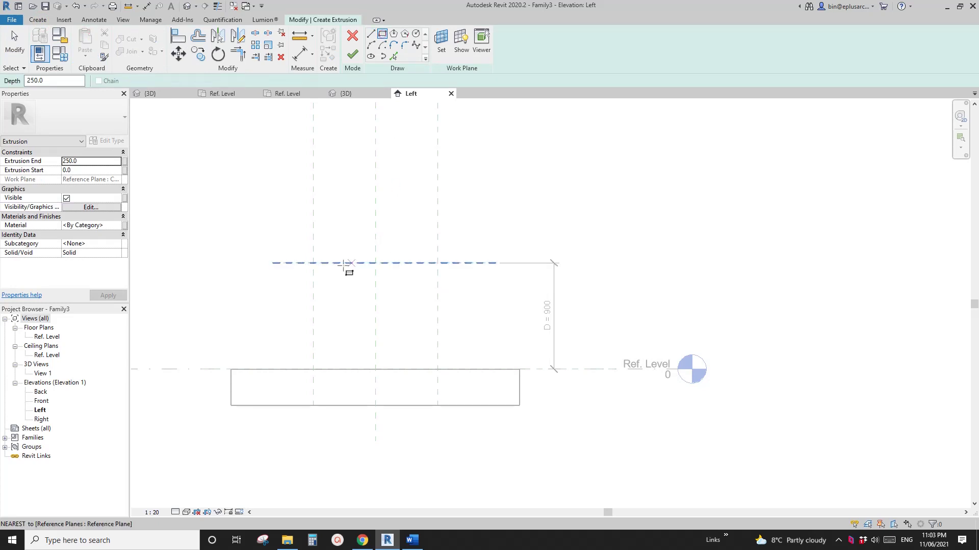
left_click(313, 263)
left_click(438, 369)
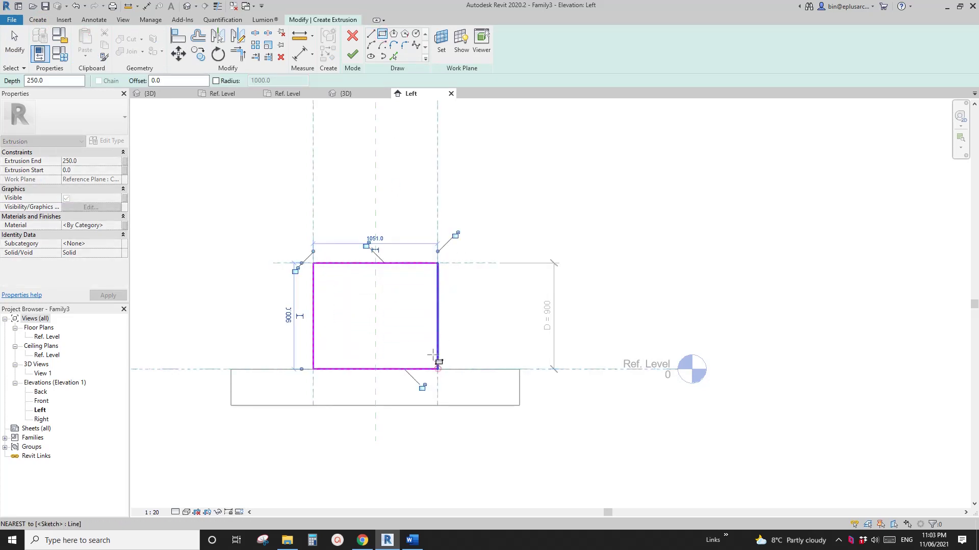
- Lock the rectangle's edges to the surrounding reference planes and Ref. Level, and finish the extrusion
left_click(366, 245)
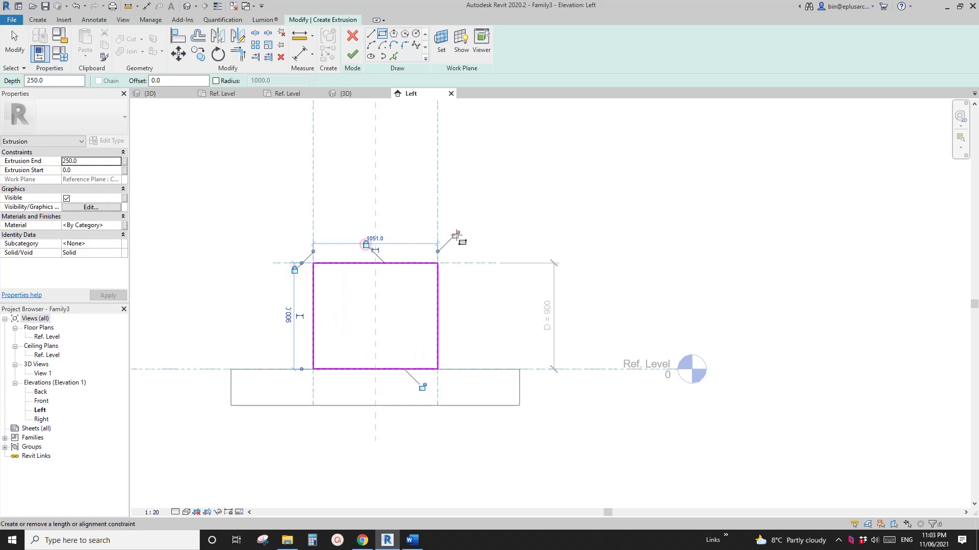
left_click(456, 235)
left_click(423, 388)
middle_click_drag(294, 283, 389, 286)
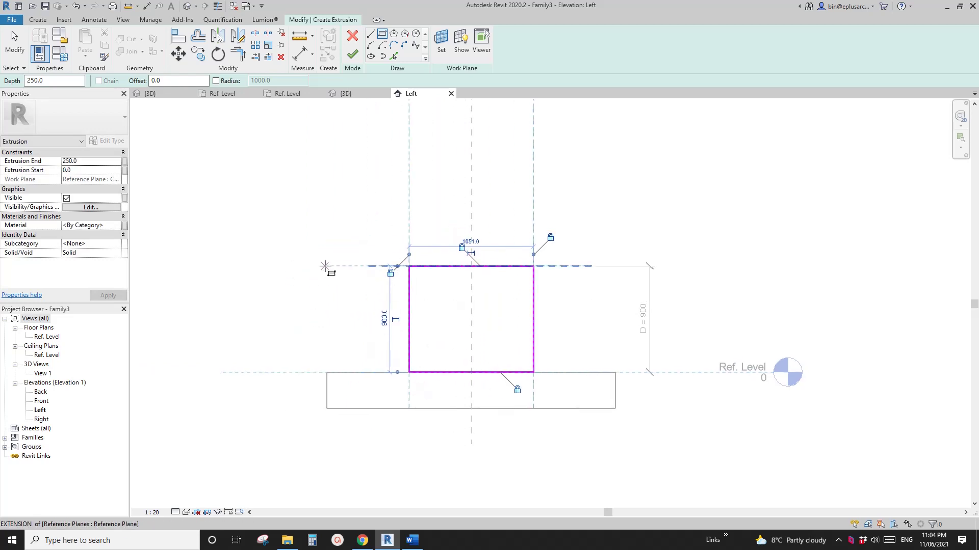
key("Escape")
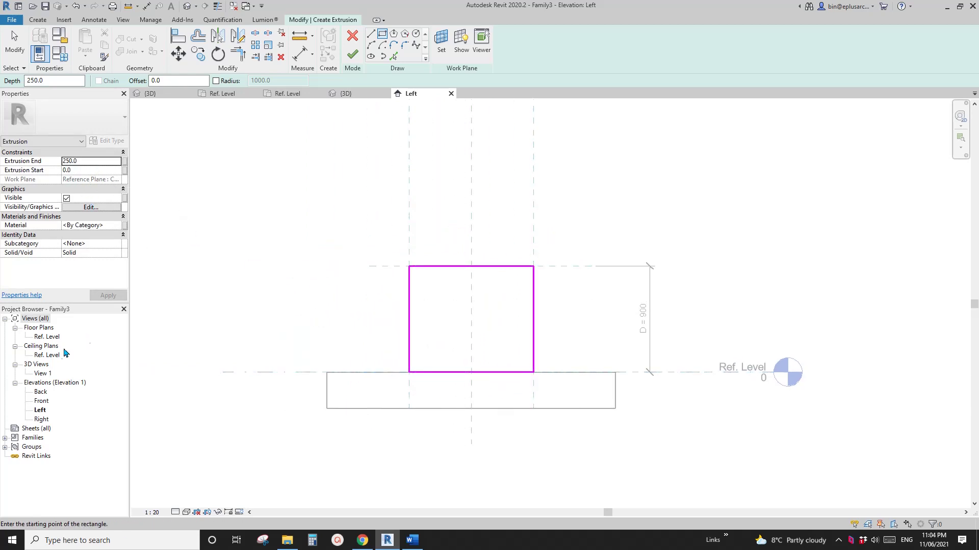
left_click(353, 56)
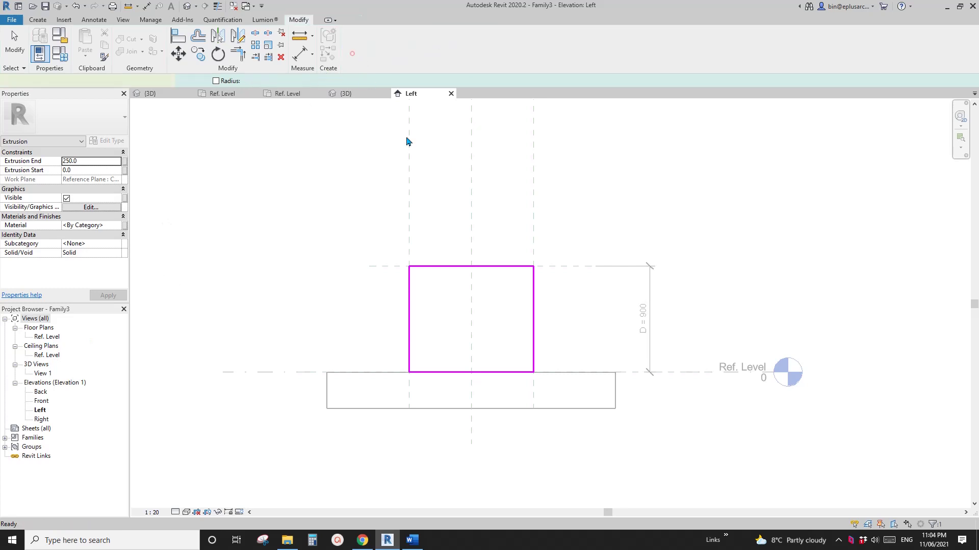
- In the Ref. Level floor plan, stretch both ends of the extrusion to the outer TH reference planes and lock them there
double_click(46, 338)
left_click(415, 300)
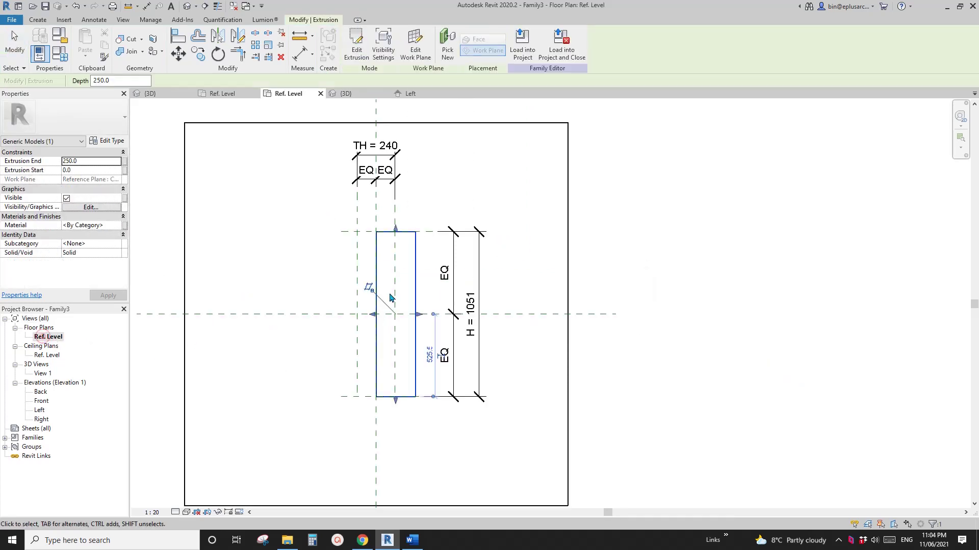
scroll(413, 301, "up", 1)
left_click_drag(362, 320, 340, 321)
left_click(322, 277)
left_click_drag(421, 320, 390, 320)
left_click(409, 319)
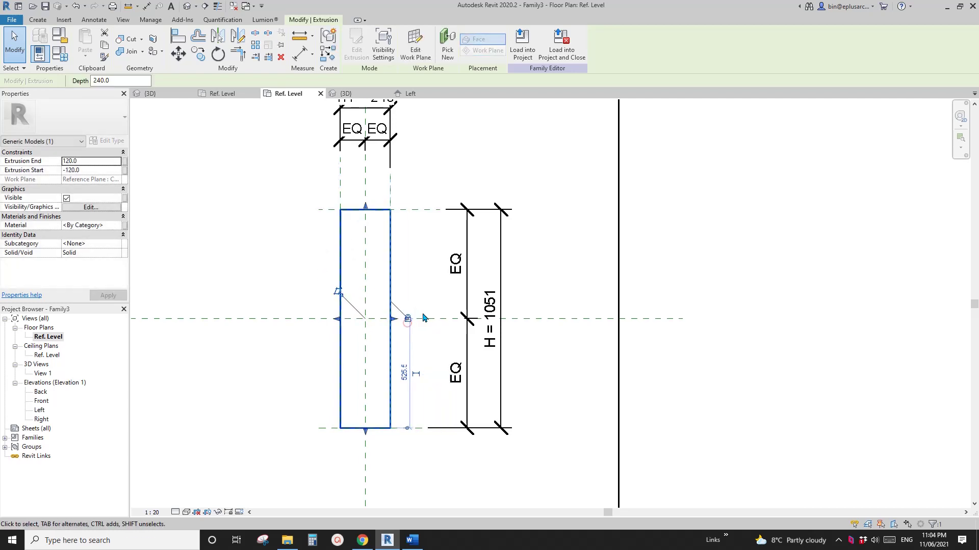
middle_click_drag(426, 319, 529, 293)
scroll(530, 294, "down", 1)
left_click(406, 323)
- Set the family's TH parameter to 20 and its H parameter to 900, applying both to the model
left_click(64, 58)
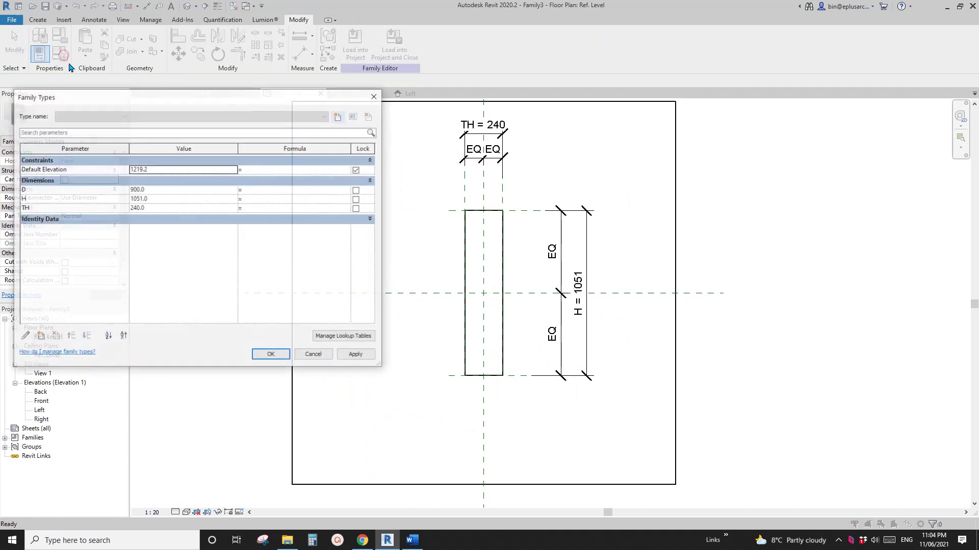
left_click(160, 209)
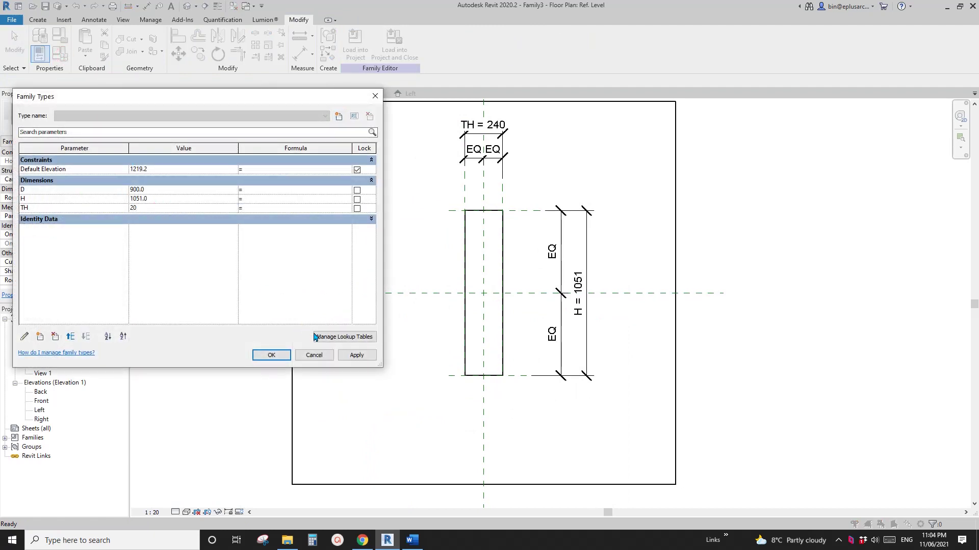
type("20")
left_click(351, 355)
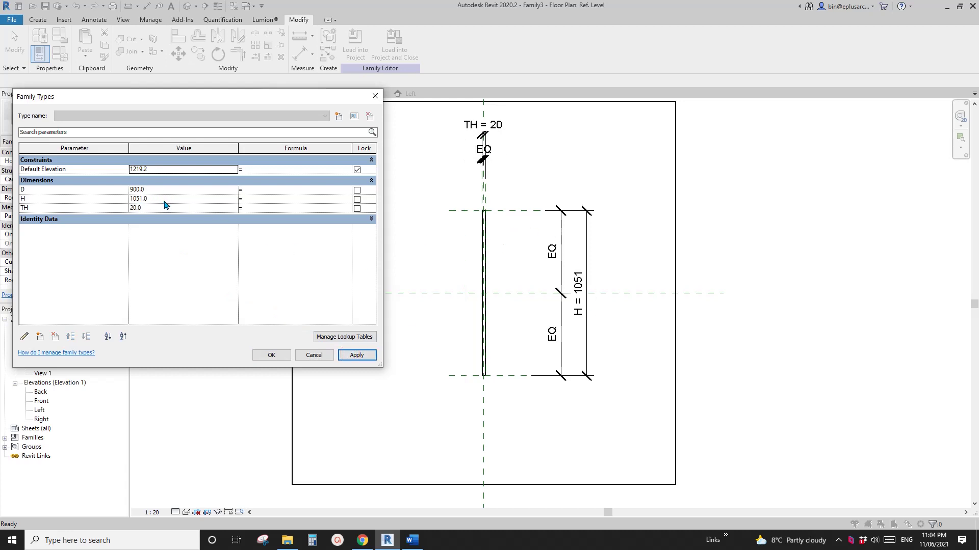
left_click(164, 200)
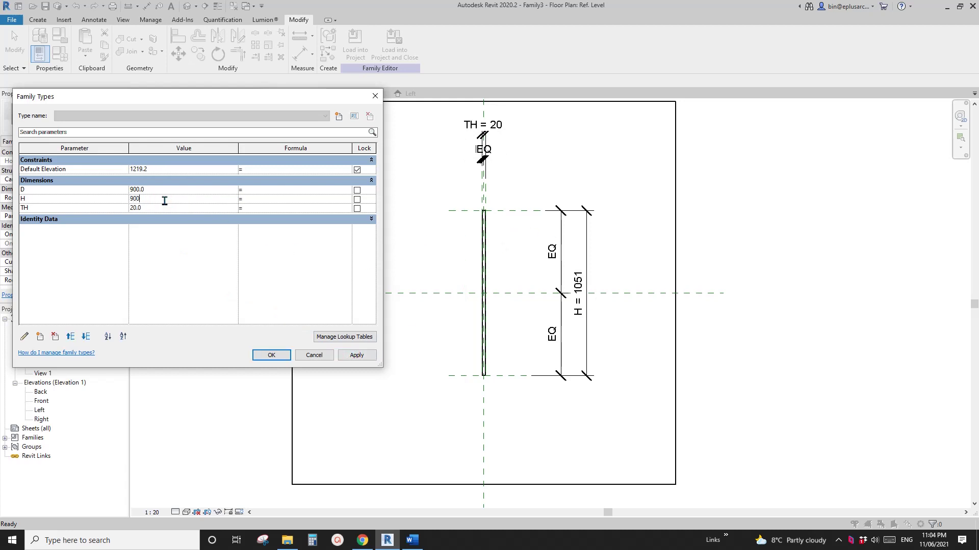
left_click(363, 358)
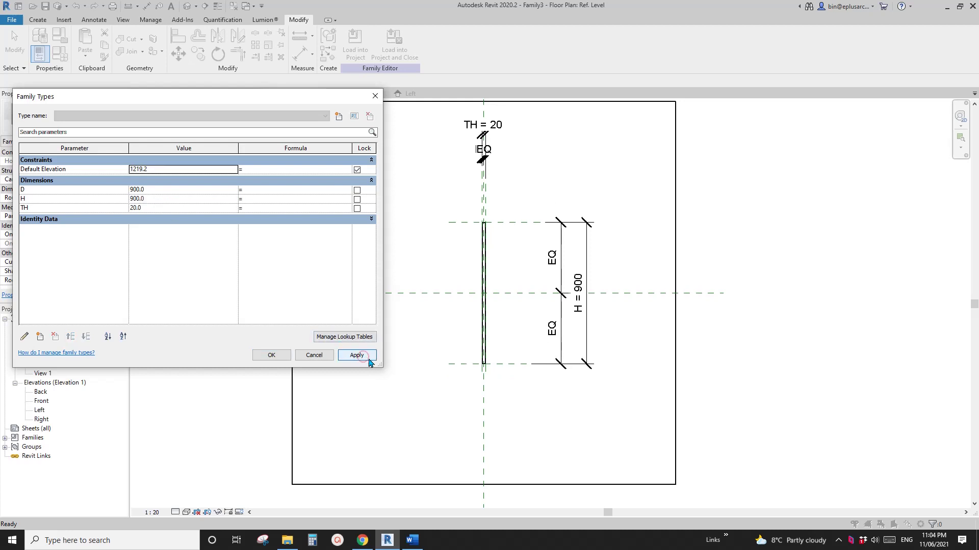
left_click(271, 355)
mouse_move(312, 306)
middle_mouse_down()
mouse_move(301, 247)
mouse_move(432, 276)
mouse_move(432, 265)
mouse_move(422, 269)
middle_mouse_up()
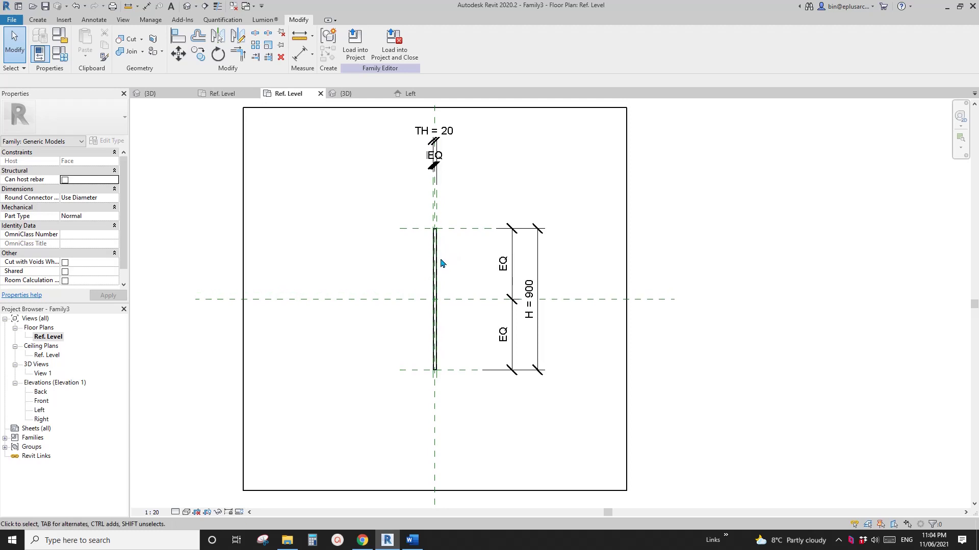
left_click(442, 263)
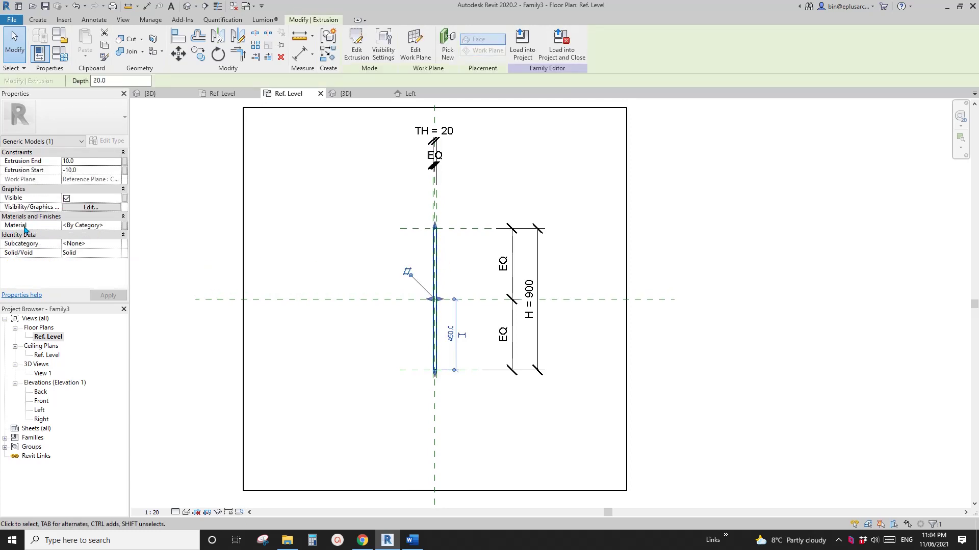
middle_click_drag(378, 248, 378, 258)
left_click(377, 260)
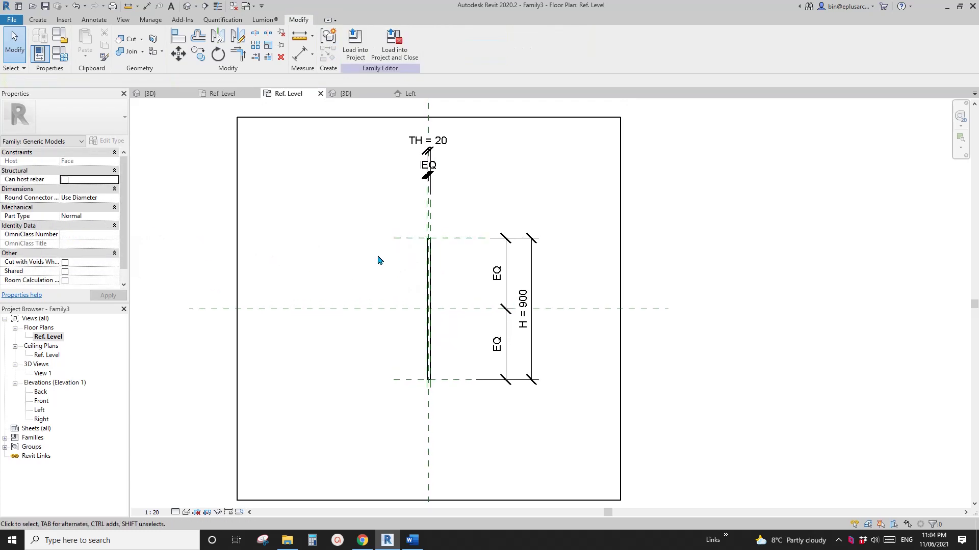
- Load the finished panel family into Family2 only, leaving Project2 out
left_click(357, 47)
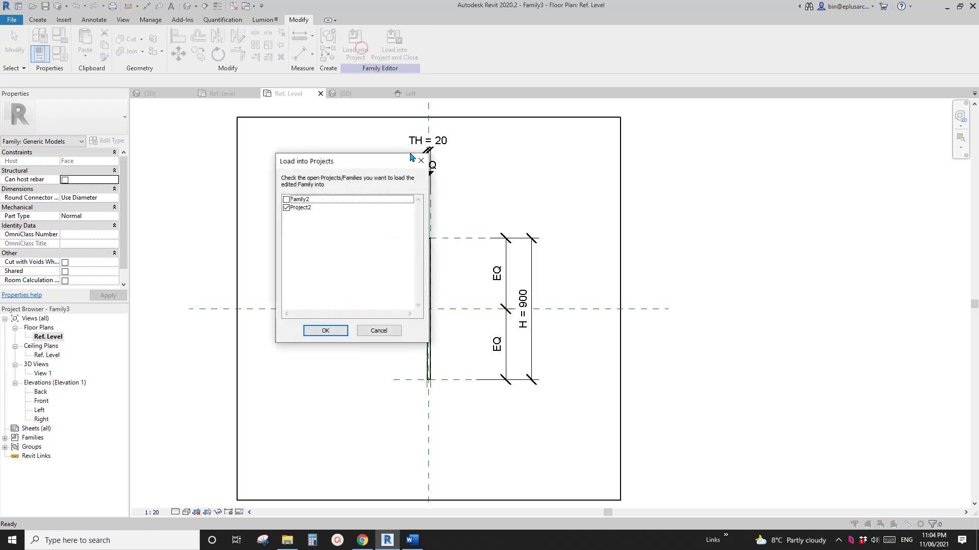
left_click(286, 200)
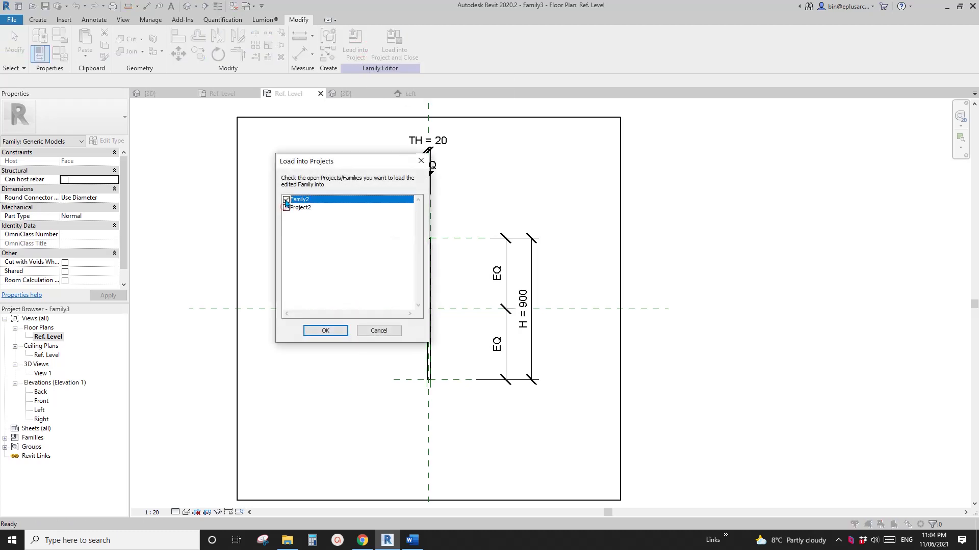
left_click(341, 332)
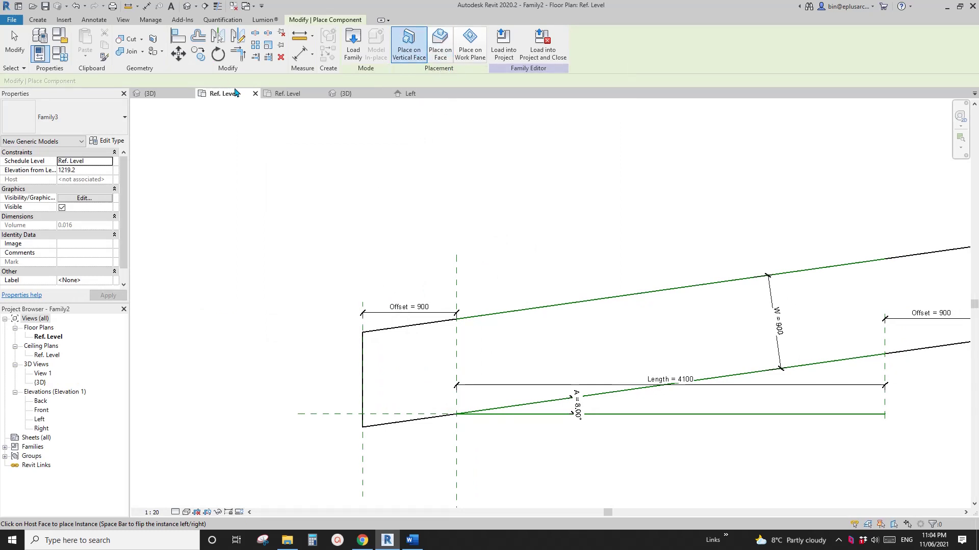
- In the 3D view of Family2, place one Family3 instance on a face of the sloped extrusion and end placement
left_click(187, 6)
middle_click_drag(357, 183, 376, 166, "shift")
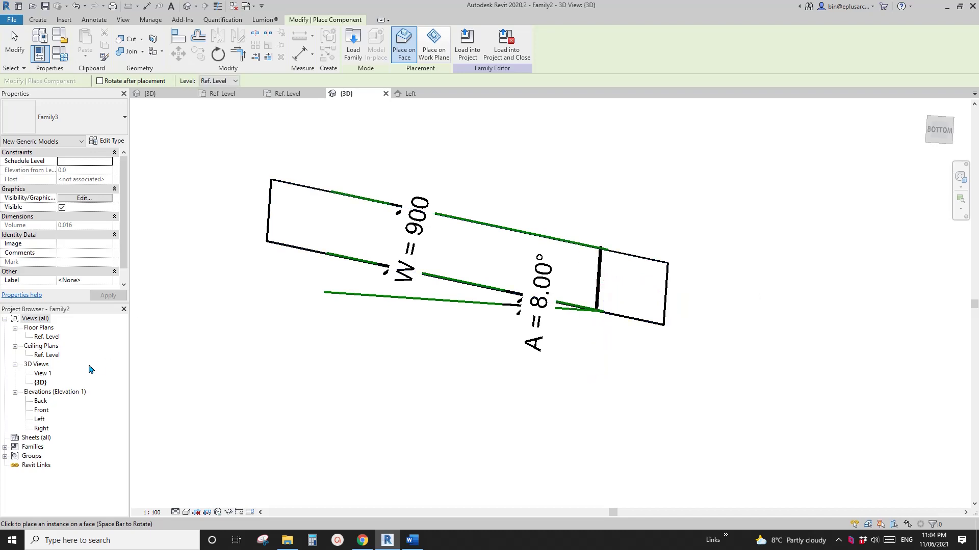
key("Escape")
- In Family2's Ref. Level plan, examine the placed Family3 panel's position relative to the reference plane where the Length dimension starts
left_click(47, 337)
double_click(46, 337)
scroll(321, 339, "up", 3)
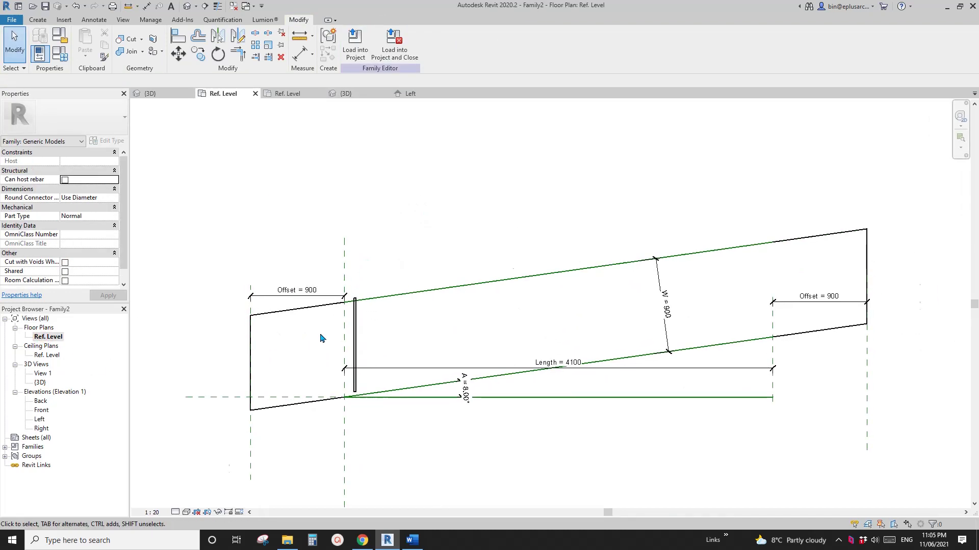
left_click(374, 322)
scroll(375, 326, "down", 1)
middle_click_drag(381, 369, 384, 307)
key("Escape")
left_click(373, 261)
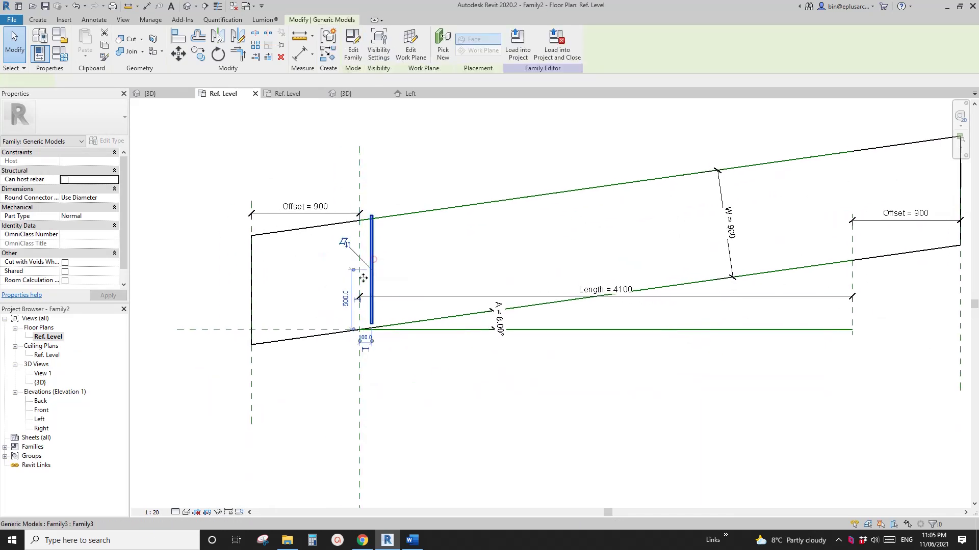
scroll(354, 328, "down", 1)
middle_click_drag(389, 326, 341, 346)
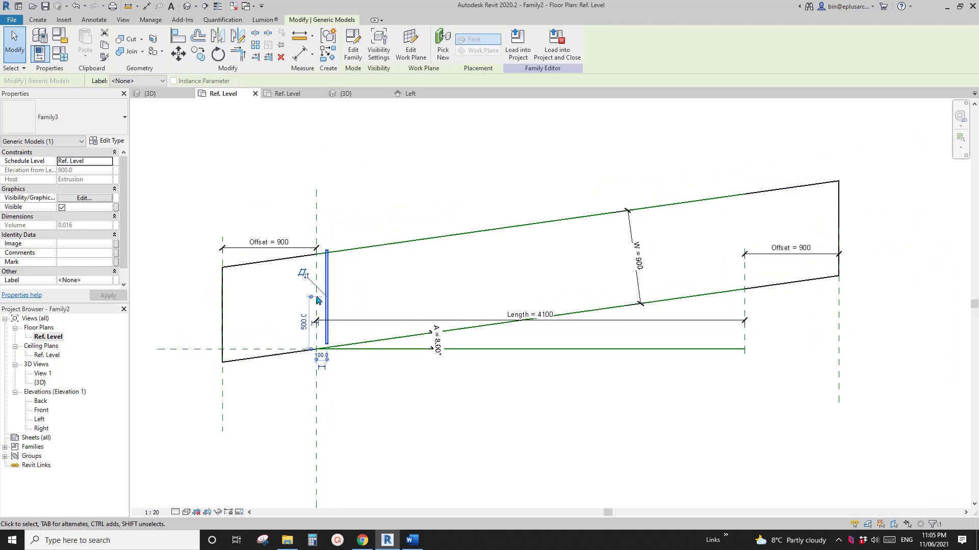
scroll(321, 321, "down", 2)
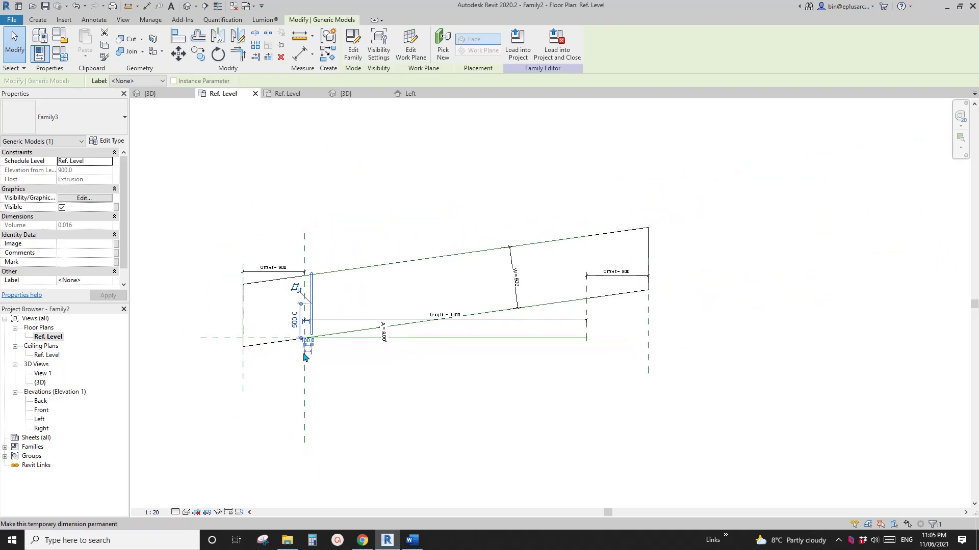
key("Escape")
scroll(306, 352, "up", 3)
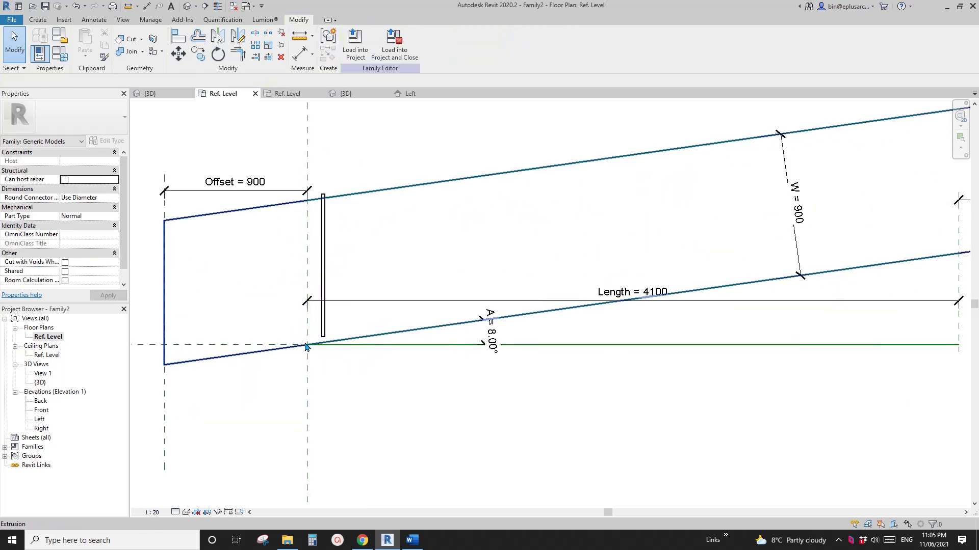
- Align the Family3 panel's lower end to the Center (Front/Back) reference plane and lock the alignment
middle_click_drag(283, 346, 307, 345)
key("a")
key("l")
left_click(273, 345)
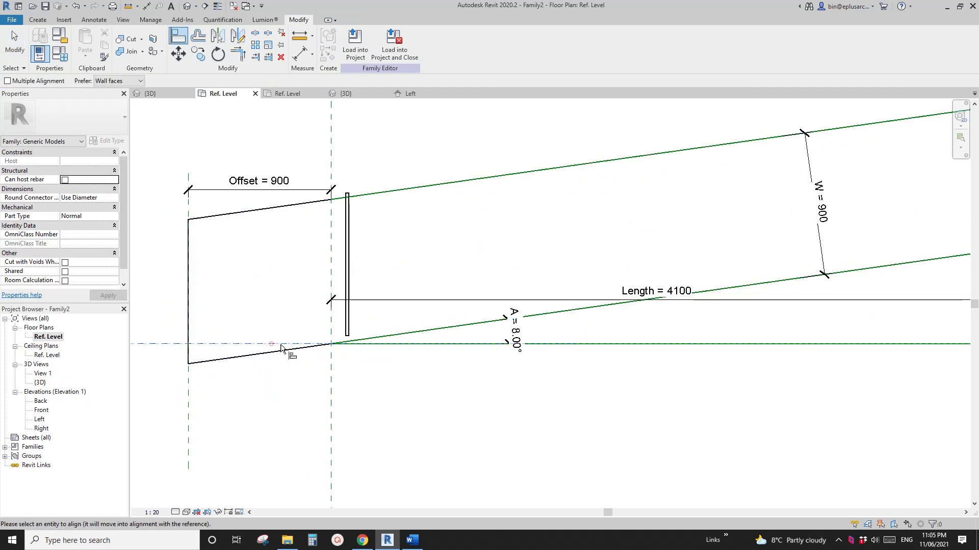
scroll(335, 338, "up", 2)
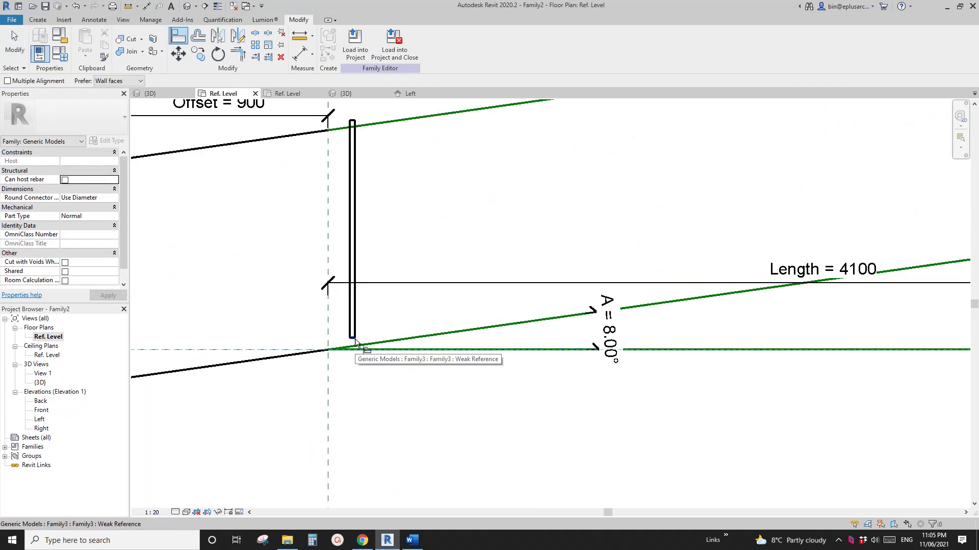
left_click(355, 341)
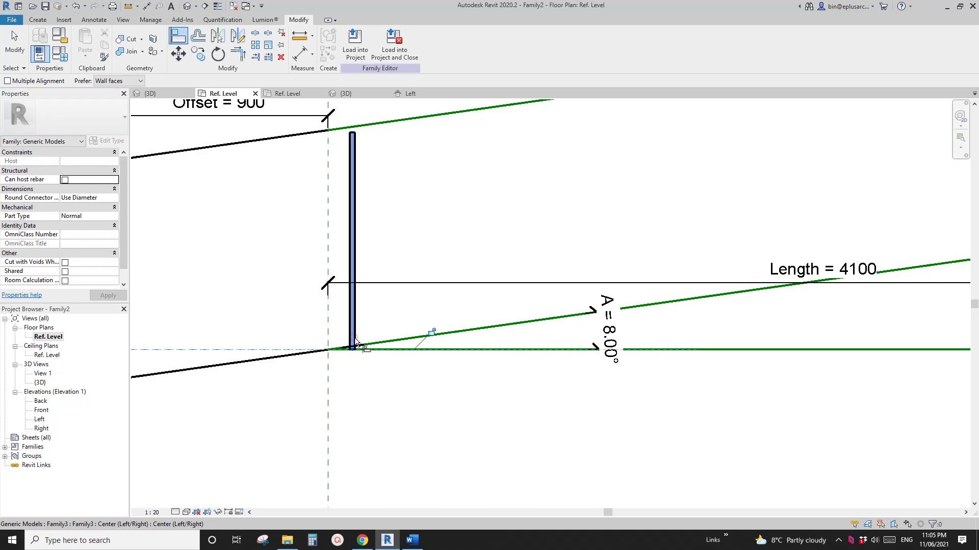
left_click(432, 333)
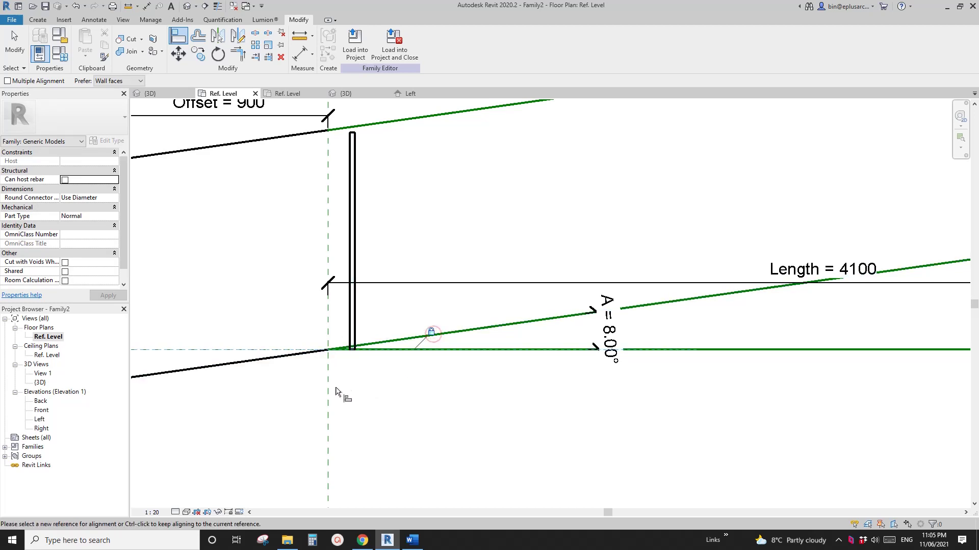
- Align the panel's Center (Left/Right) to the vertical reference plane where the Length dimension starts, and lock it
left_click(328, 393)
scroll(352, 351, "up", 3)
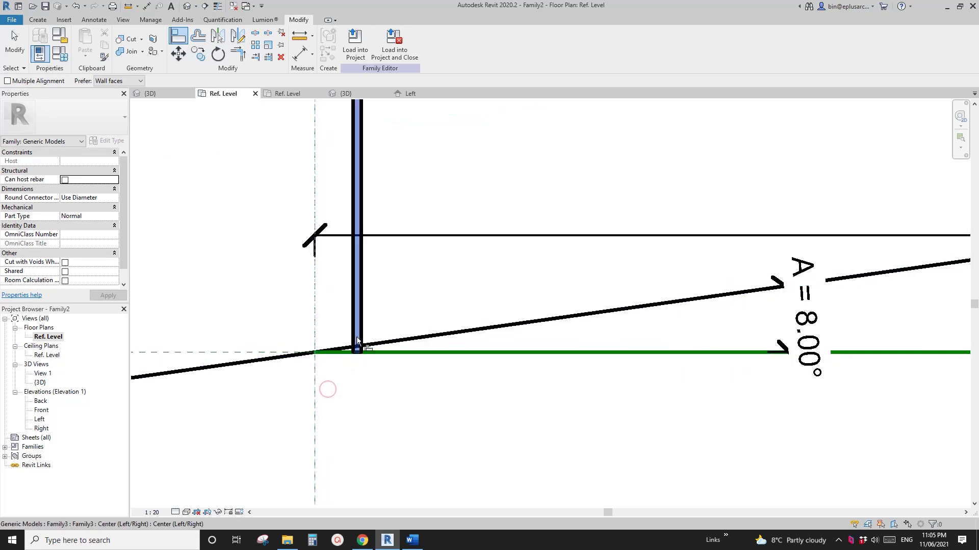
left_click(356, 336)
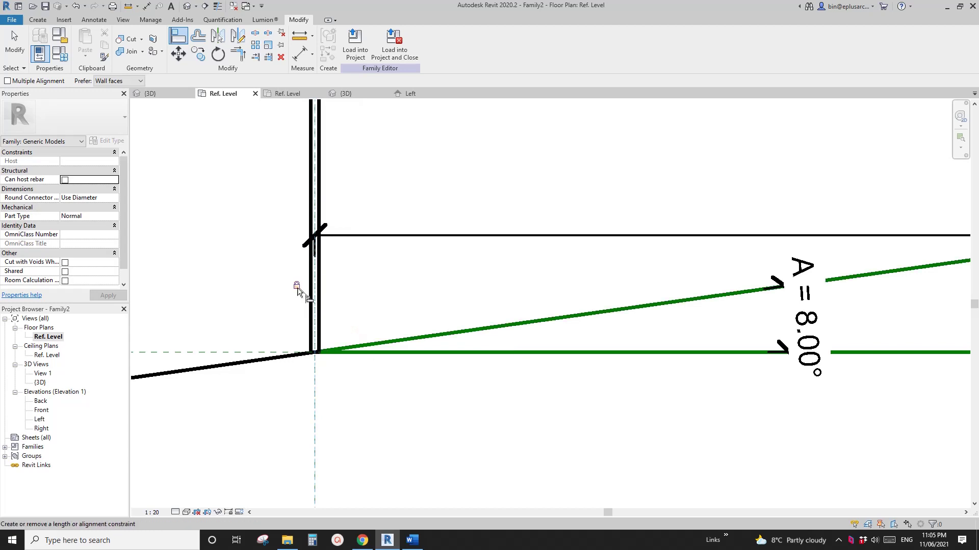
scroll(301, 303, "down", 5)
middle_click_drag(370, 318, 337, 326)
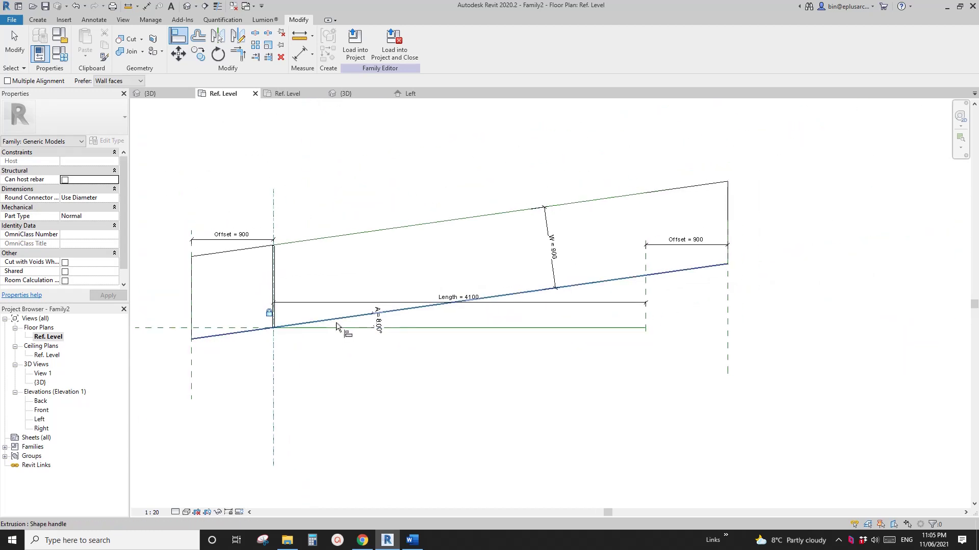
key("Escape")
key("Escape")
mouse_move(426, 320)
middle_mouse_down()
mouse_move(371, 330)
mouse_move(411, 317)
middle_mouse_up()
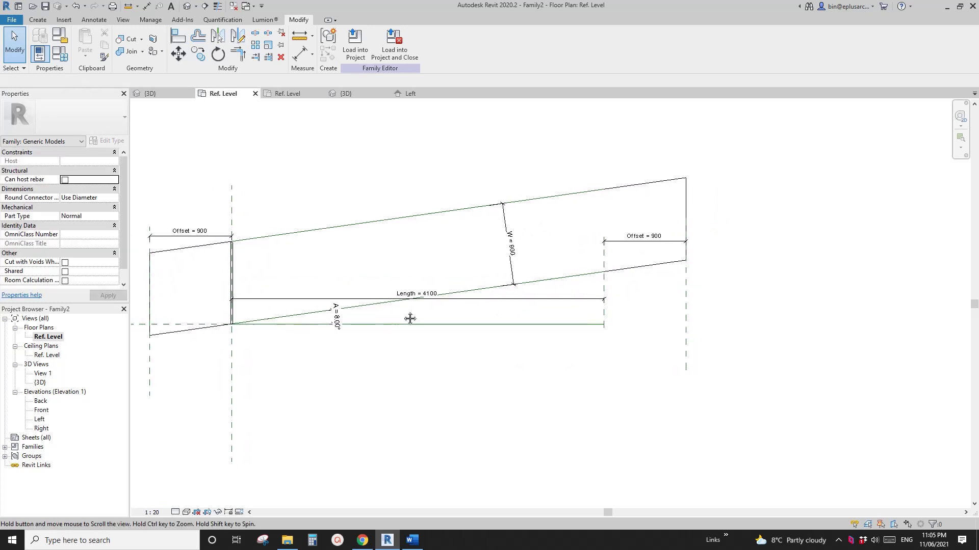
- Array the panel as a grouped linear array of 2, Move To Last, about 3920 along the sloped reference line
left_click(232, 274)
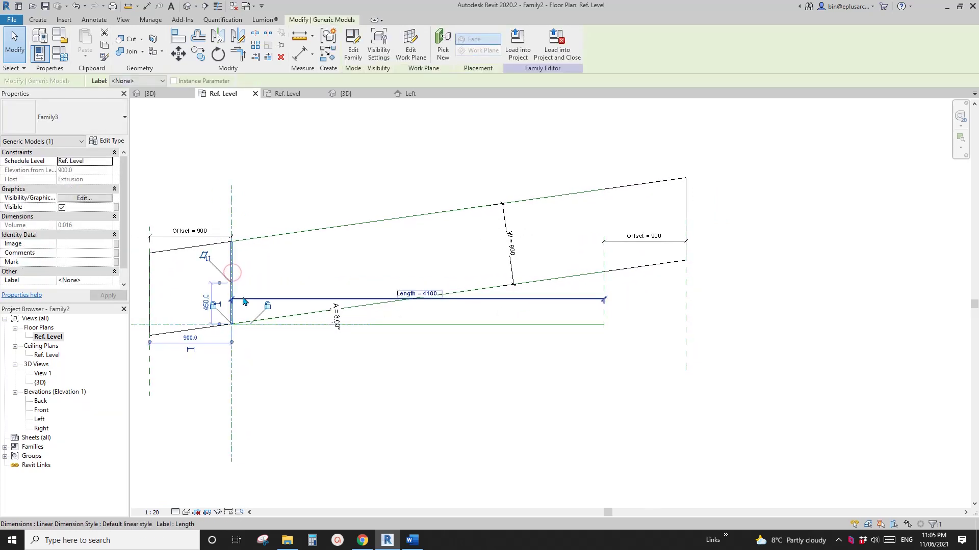
key("m")
key("v")
key("a")
key("r")
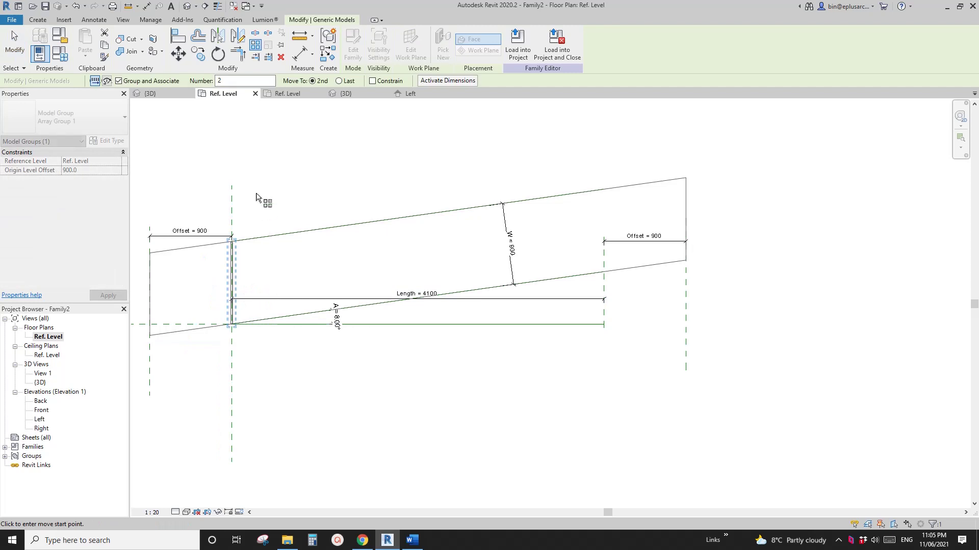
middle_click_drag(257, 195, 266, 216)
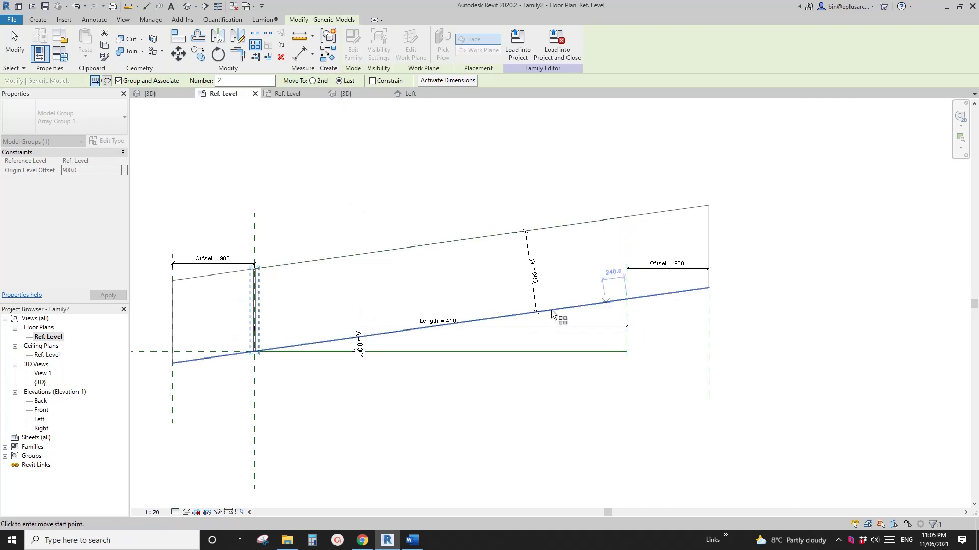
scroll(413, 306, "up", 1)
middle_click_drag(363, 324, 339, 342)
scroll(276, 356, "up", 2)
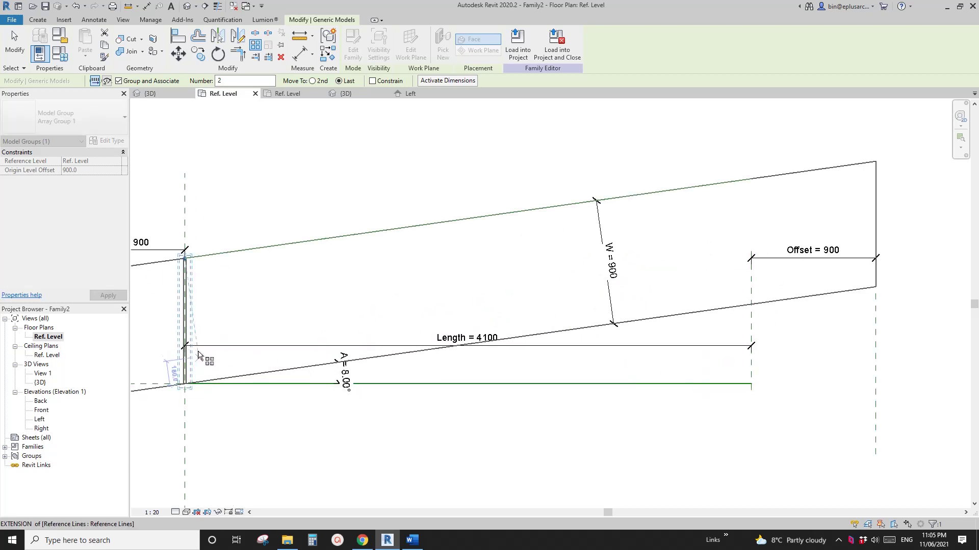
left_click(197, 337)
middle_click_drag(533, 334, 424, 376)
scroll(610, 311, "up", 1)
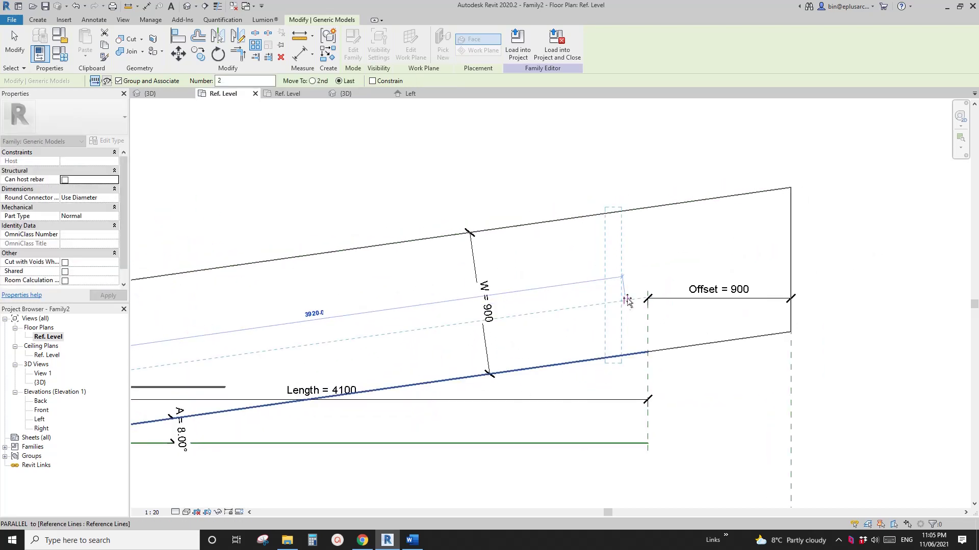
left_click(627, 291)
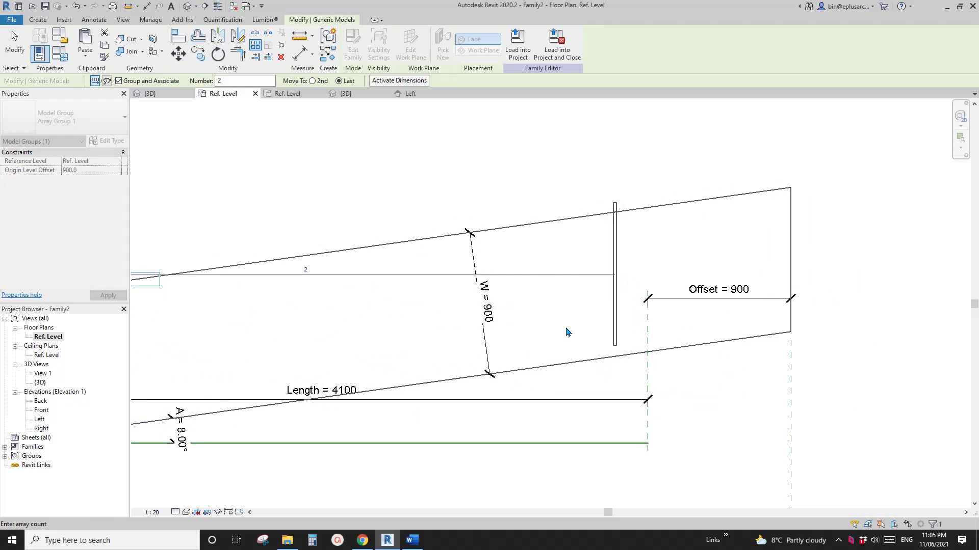
scroll(568, 332, "down", 3)
left_click(418, 189)
- Examine both array members against the planes where the Length dimension starts and ends
middle_click_drag(495, 305, 409, 302)
left_click(474, 313)
scroll(560, 326, "up", 1)
mouse_move(560, 327)
middle_mouse_down()
mouse_move(457, 322)
mouse_move(501, 313)
mouse_move(548, 325)
middle_mouse_up()
scroll(507, 309, "up", 1)
left_click(509, 300)
key("Escape")
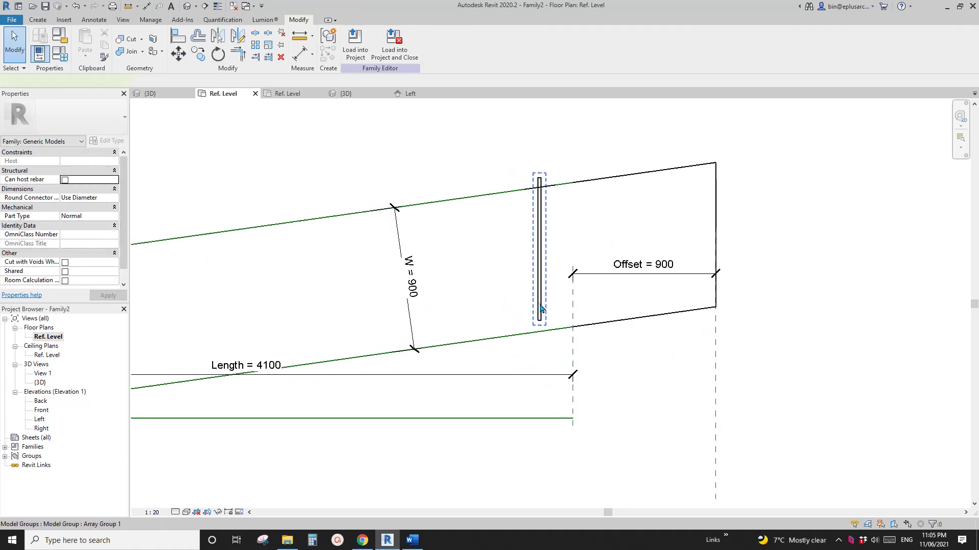
left_click(540, 304)
middle_click_drag(482, 341, 739, 313)
scroll(739, 313, "down", 2)
key("Escape")
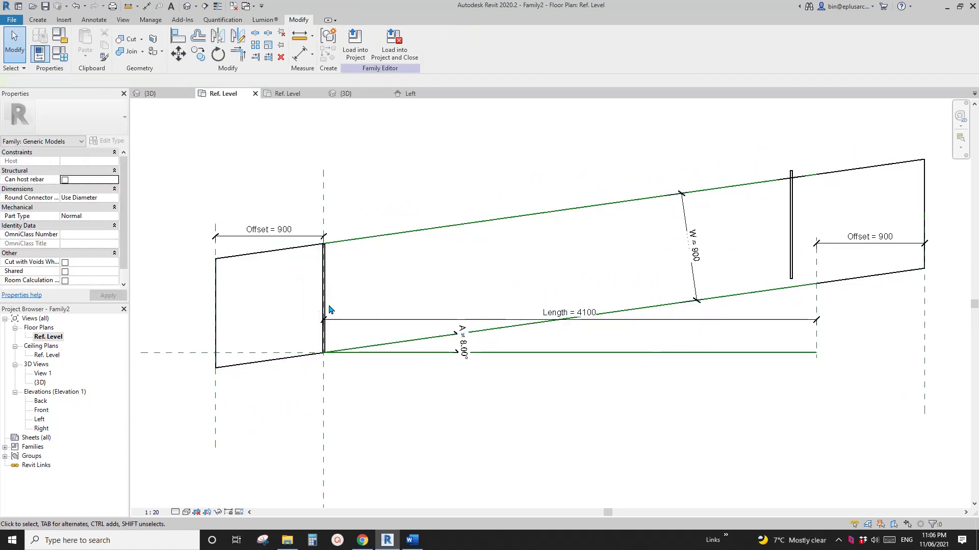
scroll(328, 308, "up", 1)
mouse_move(395, 317)
middle_mouse_down()
mouse_move(456, 319)
mouse_move(394, 313)
middle_mouse_up()
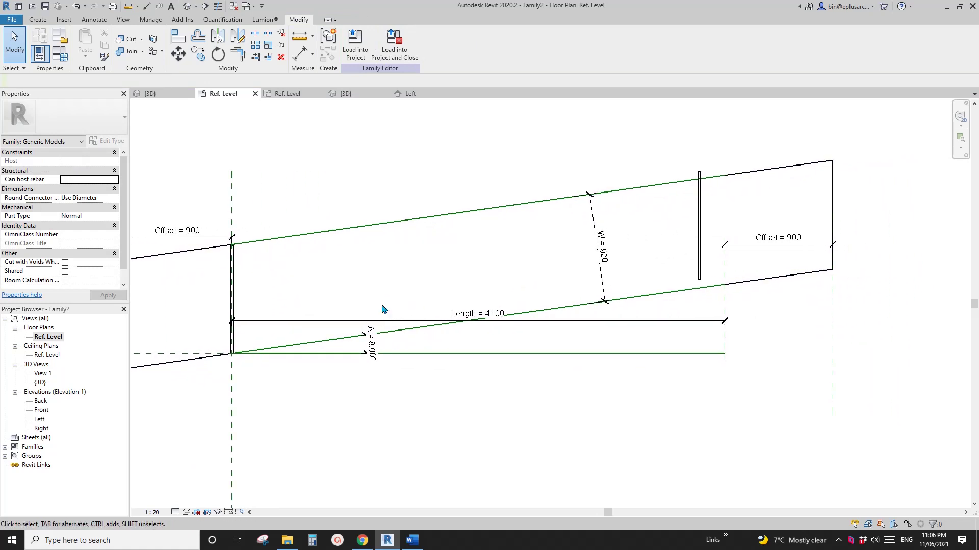
- Inspect the far array group's offset from the Right reference plane and the sloped edge
middle_click_drag(708, 259, 580, 261)
scroll(580, 262, "up", 5)
left_click(564, 272)
scroll(564, 274, "down", 3)
middle_click_drag(542, 295, 611, 285)
scroll(611, 285, "down", 1)
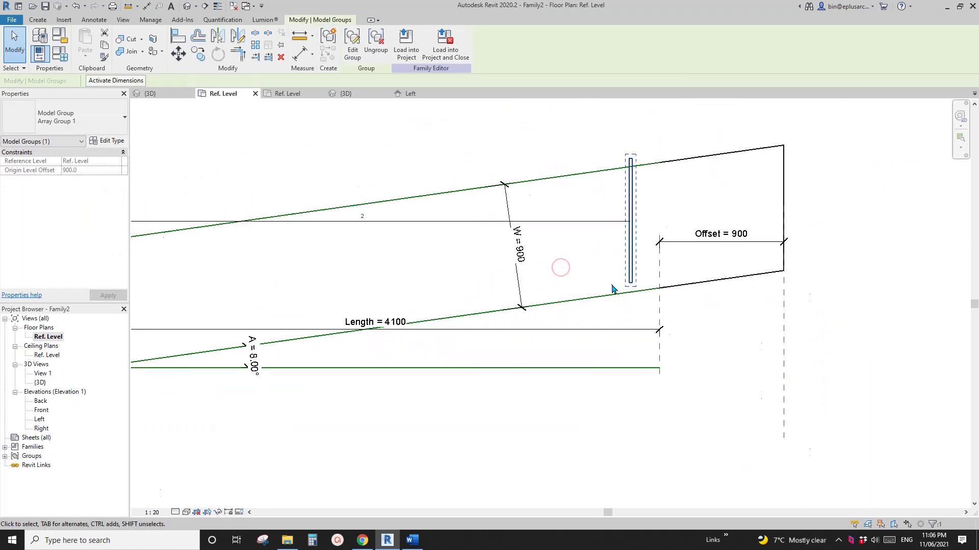
scroll(614, 290, "down", 1)
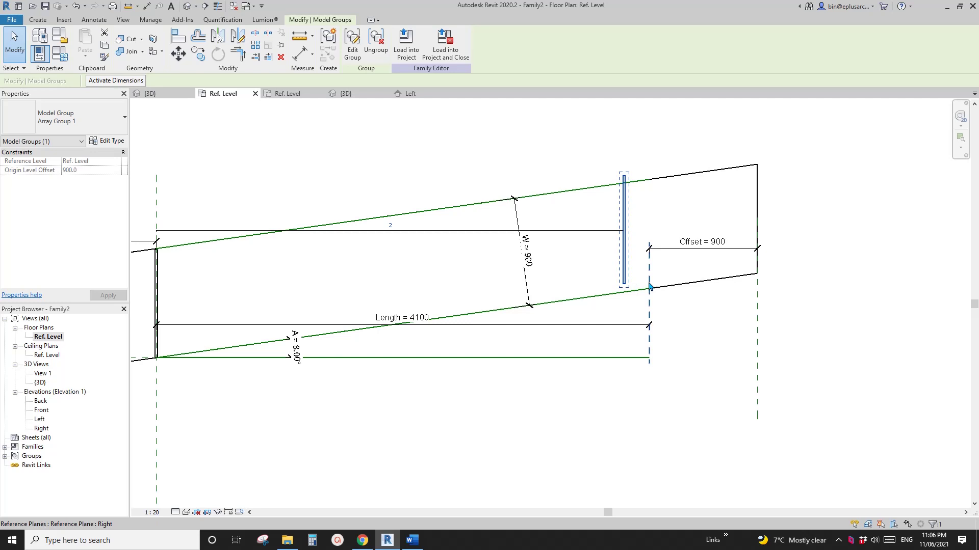
middle_click_drag(649, 286, 613, 290)
scroll(613, 290, "up", 2)
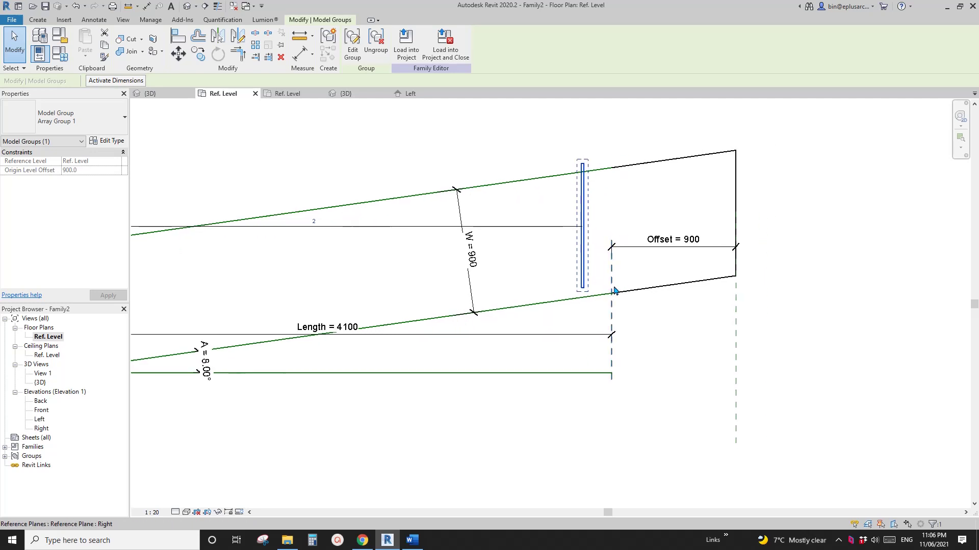
key("Escape")
scroll(617, 293, "down", 2)
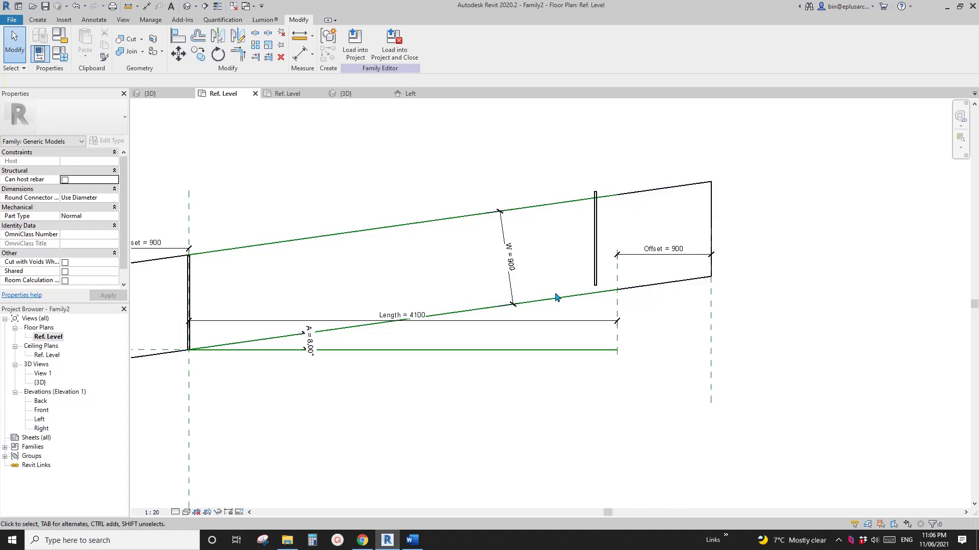
scroll(617, 293, "up", 1)
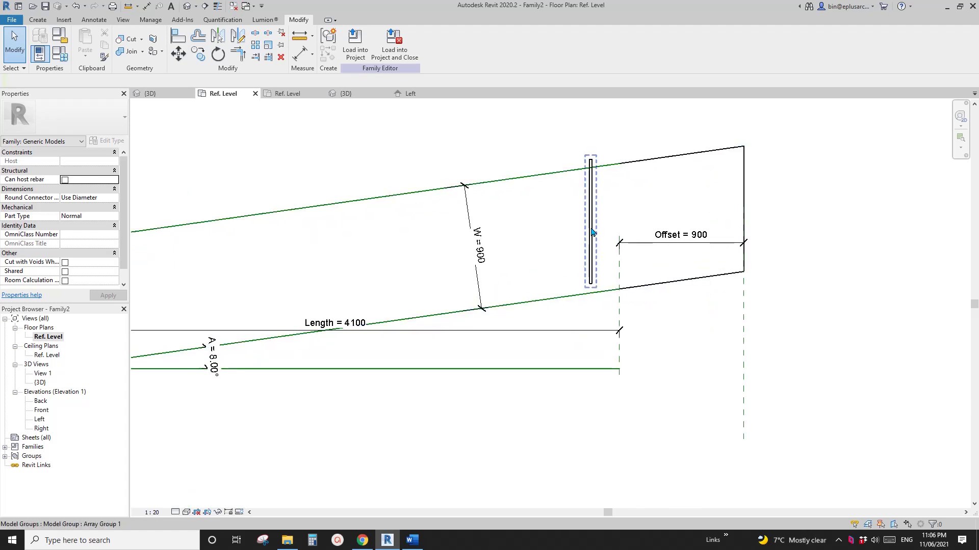
left_click(592, 223)
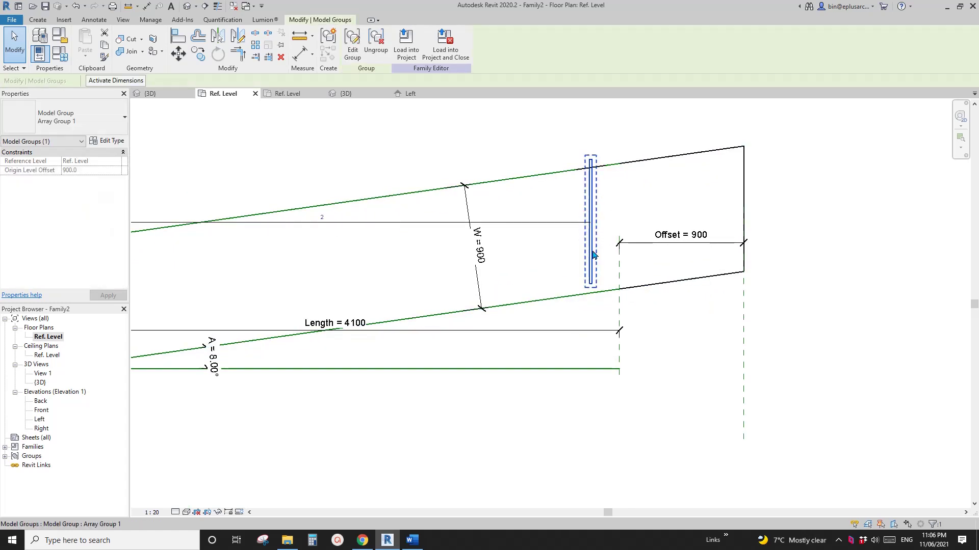
scroll(598, 275, "down", 1)
middle_click_drag(598, 276, 674, 246)
left_click(708, 245)
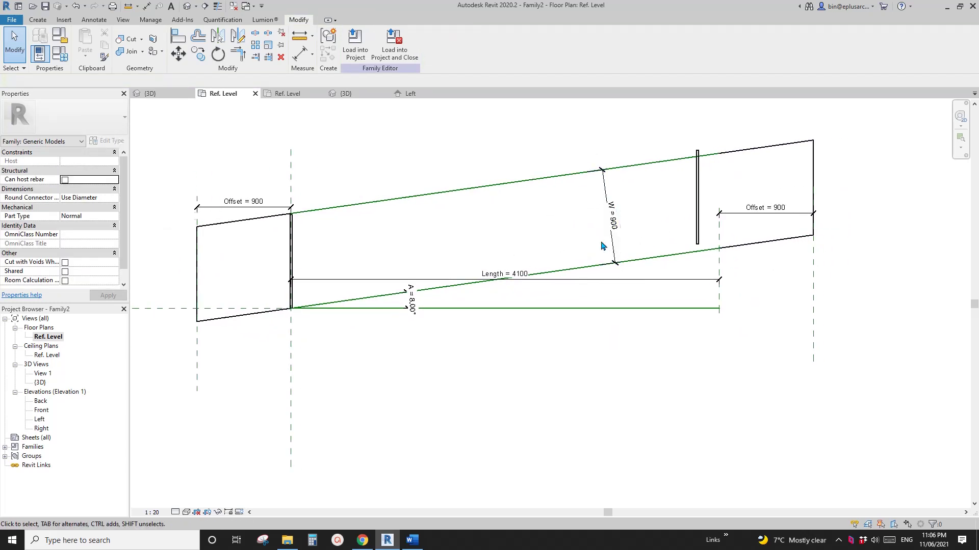
middle_click_drag(614, 258, 588, 255)
mouse_move(674, 274)
middle_mouse_down()
mouse_move(704, 271)
mouse_move(658, 278)
mouse_move(674, 274)
middle_mouse_up()
middle_click(659, 270)
middle_click(659, 270)
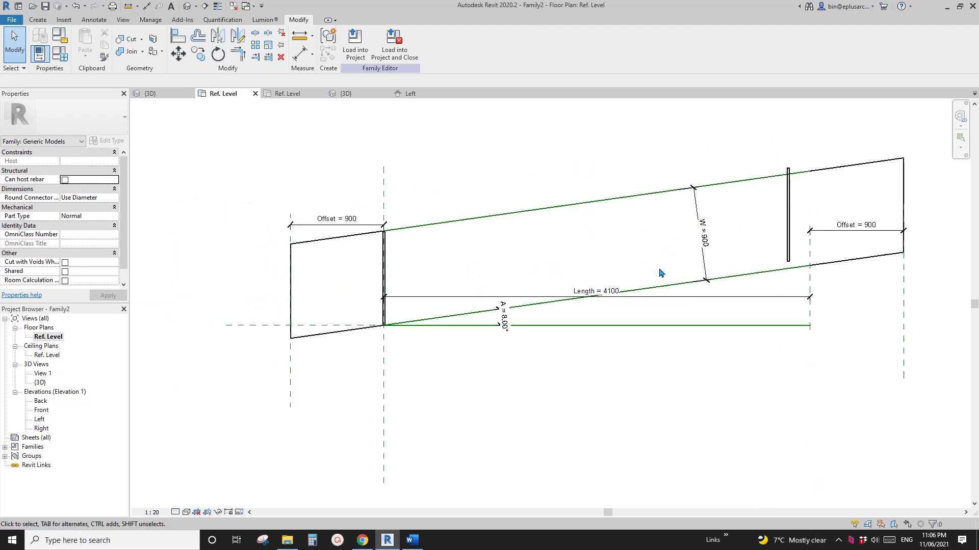
- Draw a short horizontal reference plane across the Length dimension's end plane, about 536 above the Center (Front/Back) plane
key("r")
key("p")
scroll(612, 270, "up", 2)
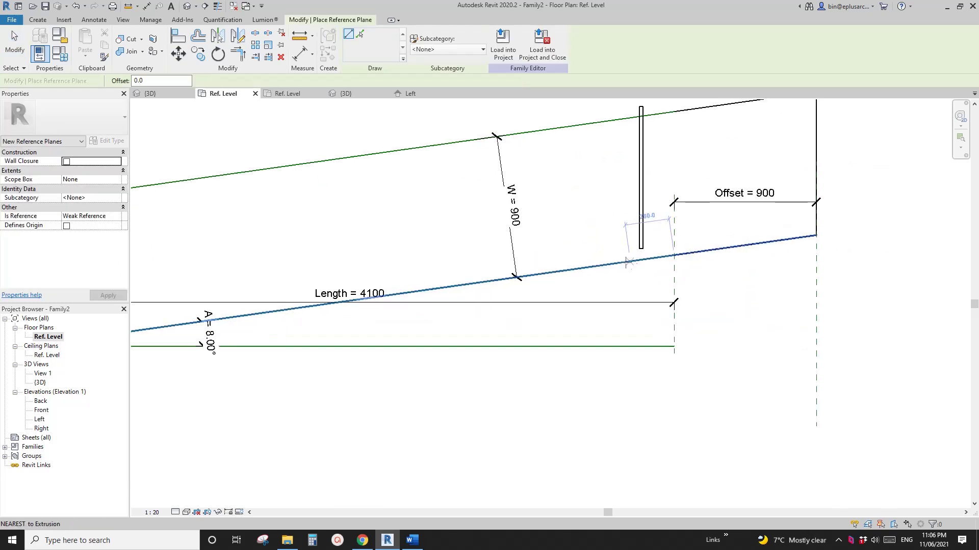
left_click(578, 257)
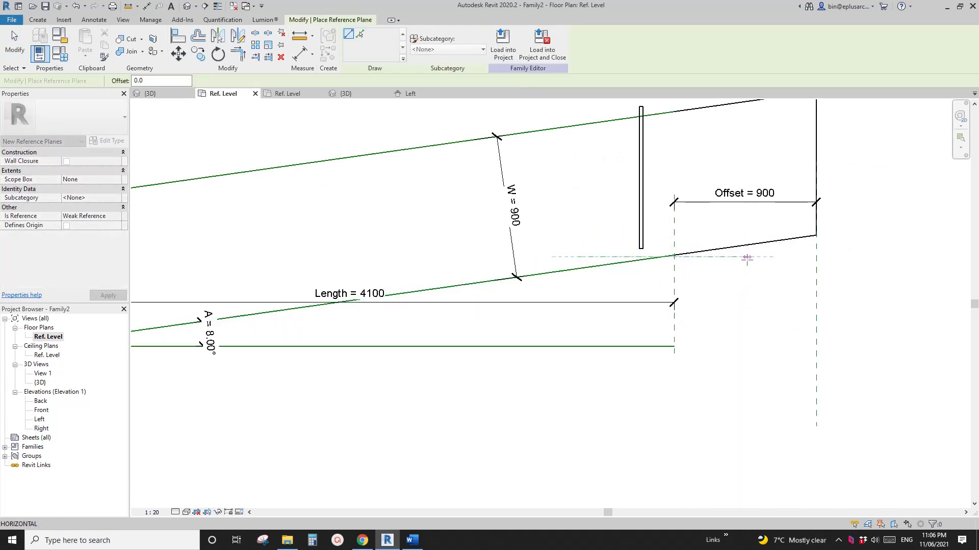
left_click(752, 258)
scroll(753, 258, "up", 4)
key("Escape")
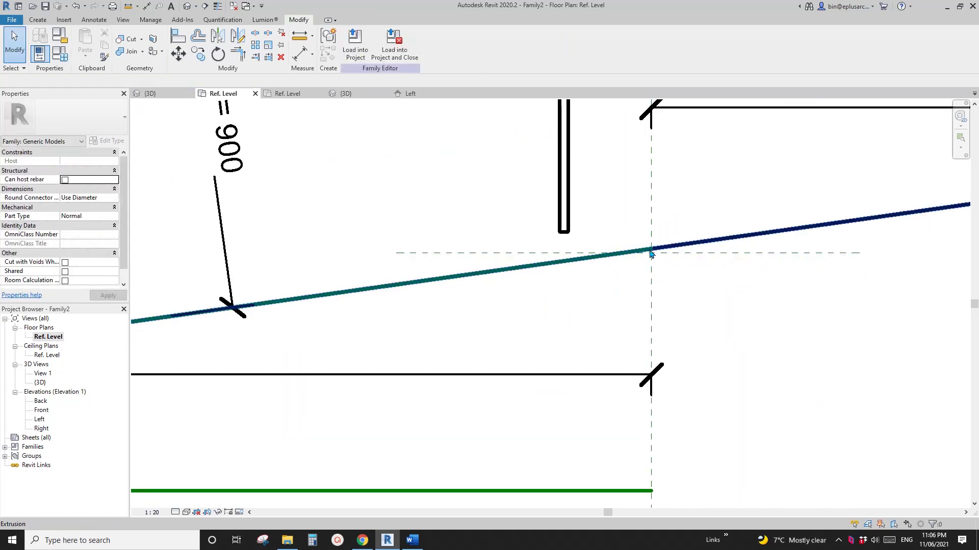
scroll(749, 258, "down", 2)
left_click(748, 260)
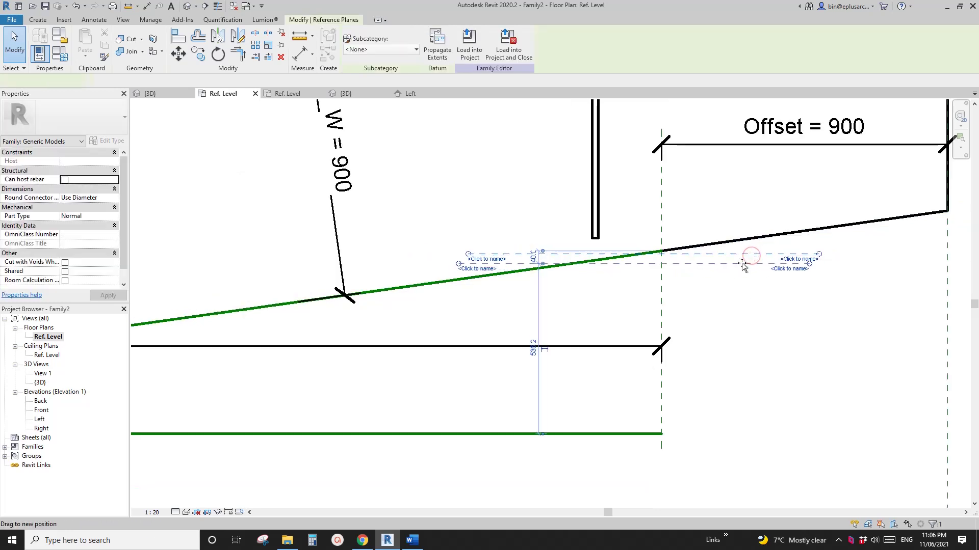
key("Escape")
- Add an aligned dimension between the new horizontal reference plane and the Center (Front/Back) plane, placed beyond the Length dimension's end
scroll(666, 280, "down", 4)
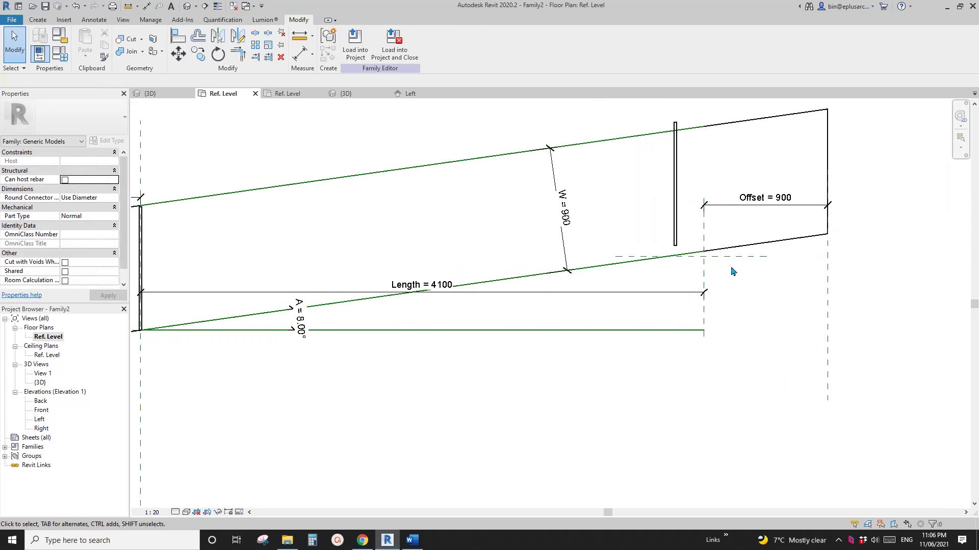
key("d")
key("i")
scroll(693, 267, "up", 1)
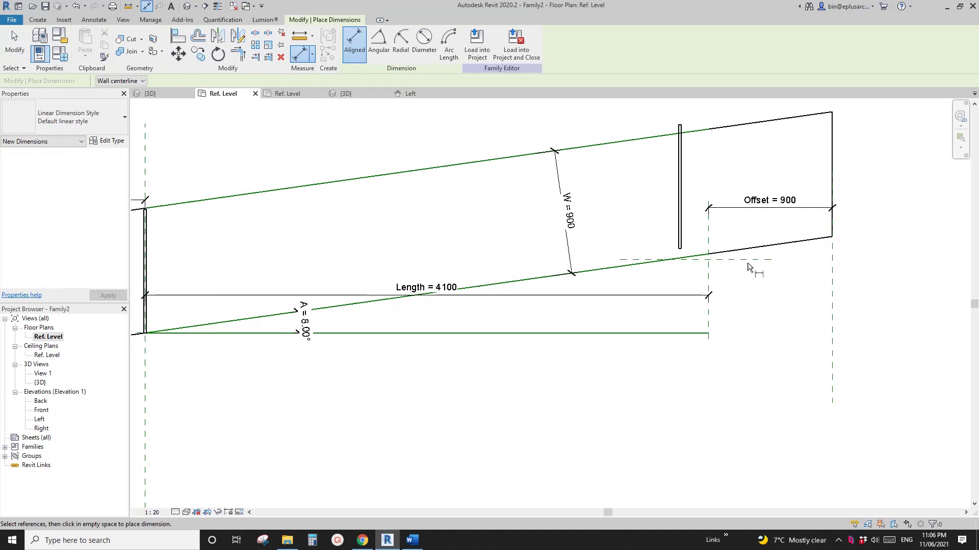
left_click(747, 263)
scroll(708, 276, "down", 2)
middle_click_drag(633, 296, 767, 283)
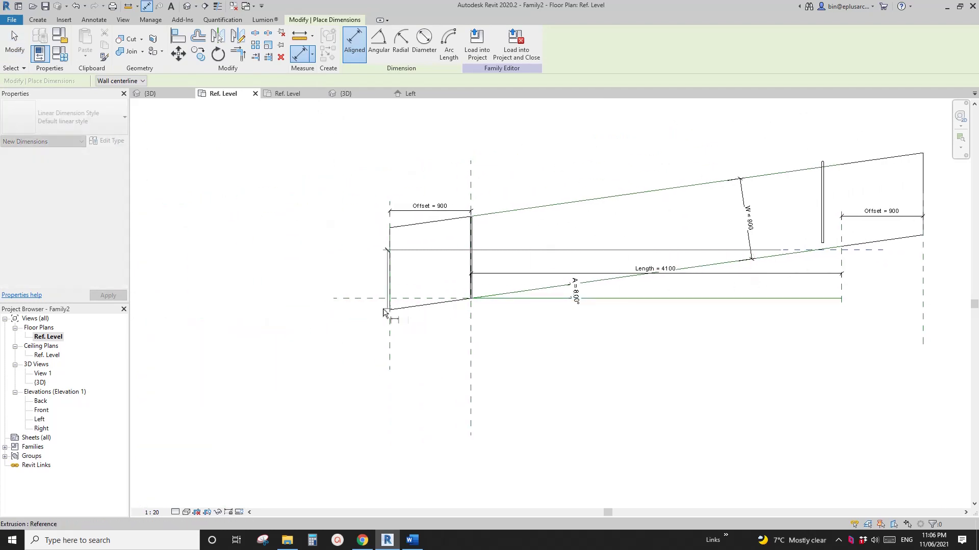
scroll(884, 255, "up", 1)
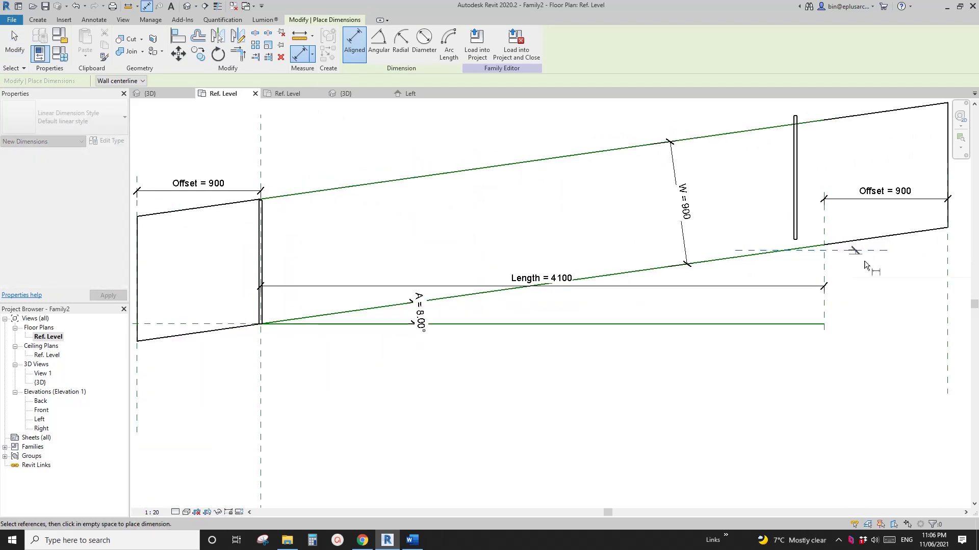
scroll(863, 263, "down", 4)
scroll(464, 300, "up", 1)
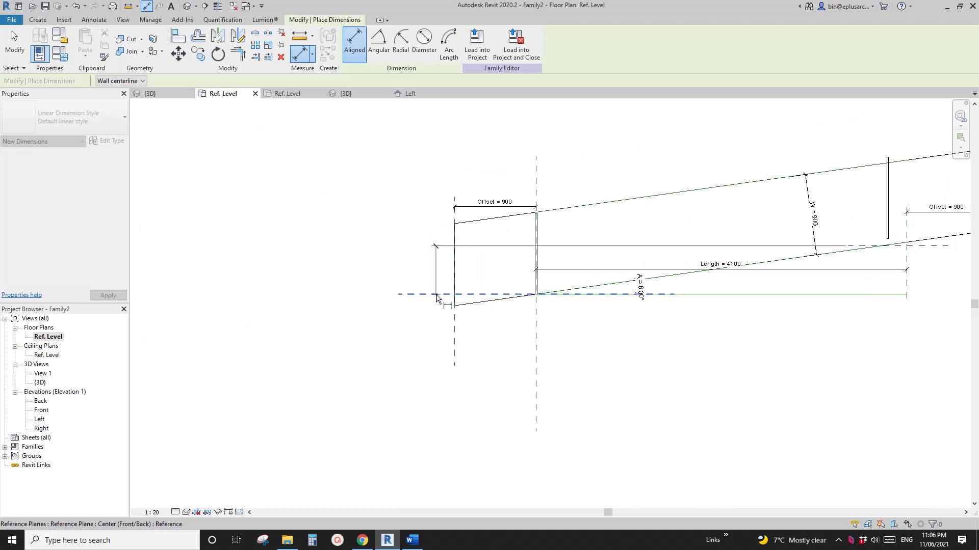
left_click(436, 295)
middle_click_drag(932, 275, 700, 295)
scroll(708, 294, "up", 1)
left_click(727, 296)
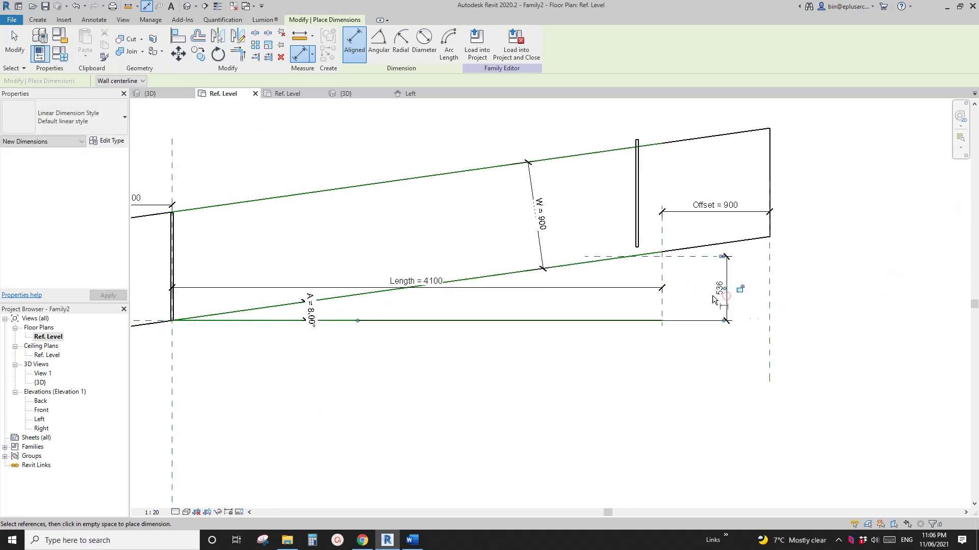
- Label the new vertical dimension beyond the Length dimension's end with a new family parameter named x
key("Escape")
scroll(715, 293, "down", 2)
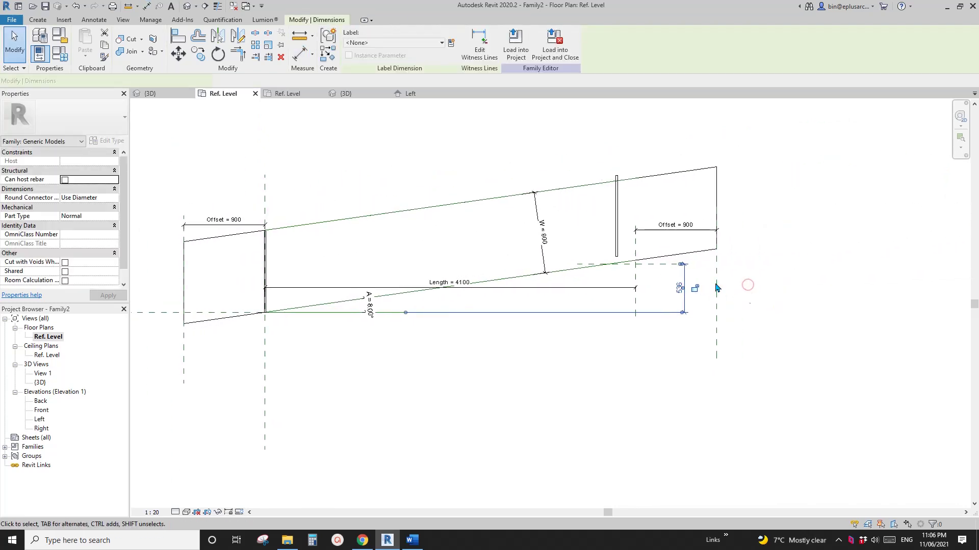
left_click(451, 43)
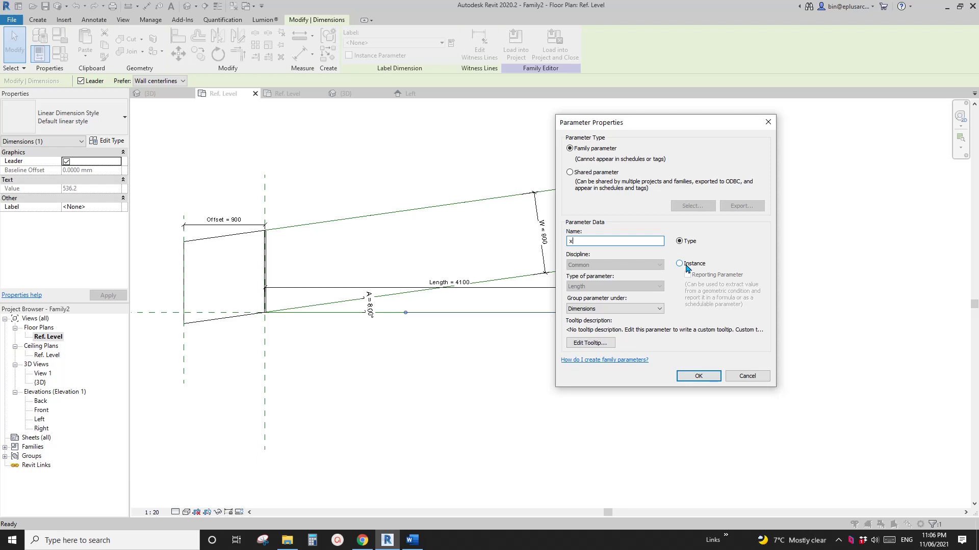
type("x")
left_click(698, 377)
left_click(469, 353)
scroll(438, 352, "up", 2)
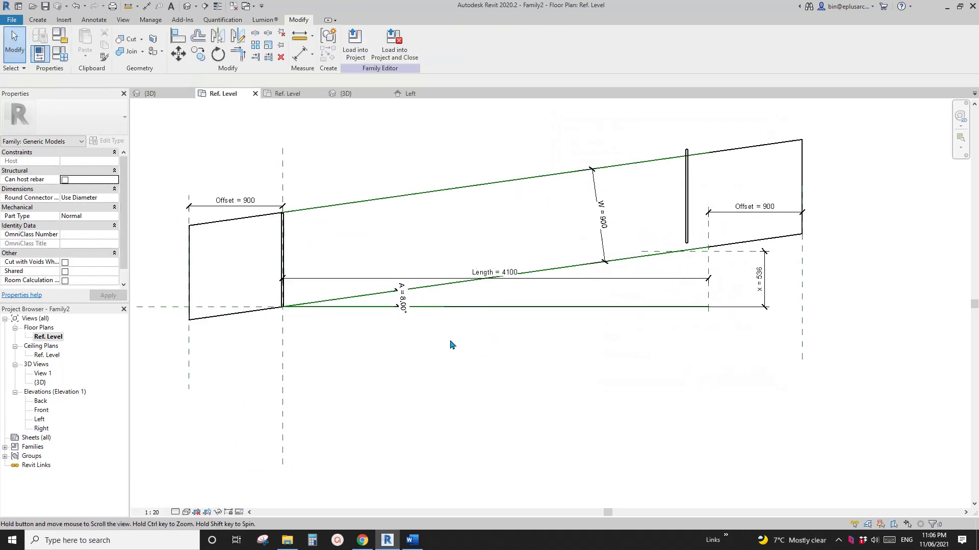
- Make the x dimension's label an instance parameter
scroll(448, 339, "up", 2)
scroll(545, 308, "down", 2)
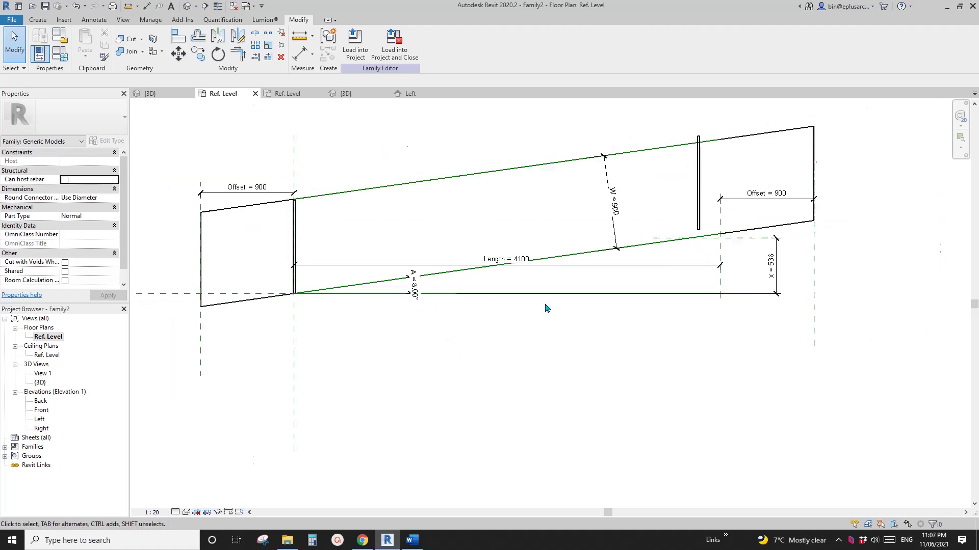
scroll(546, 308, "up", 2)
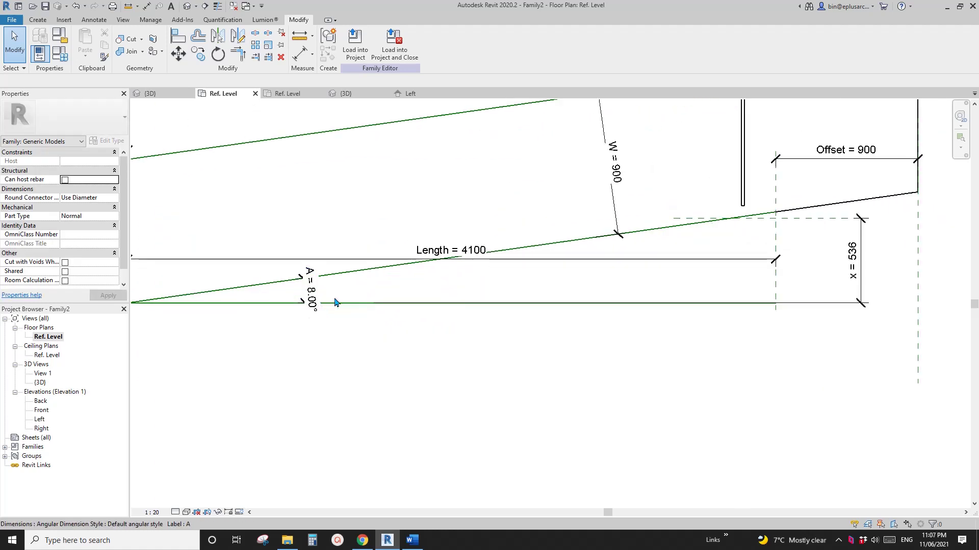
scroll(361, 317, "down", 1)
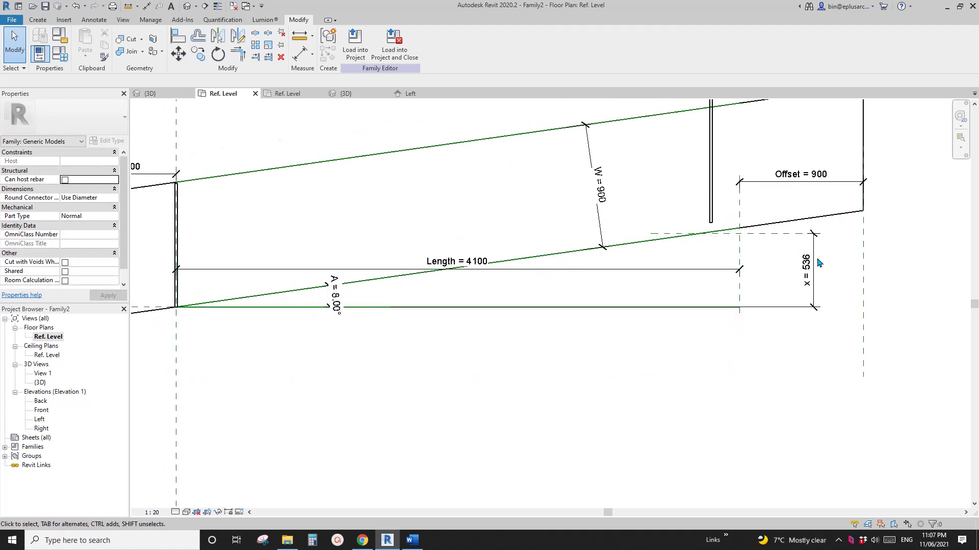
left_click(443, 260)
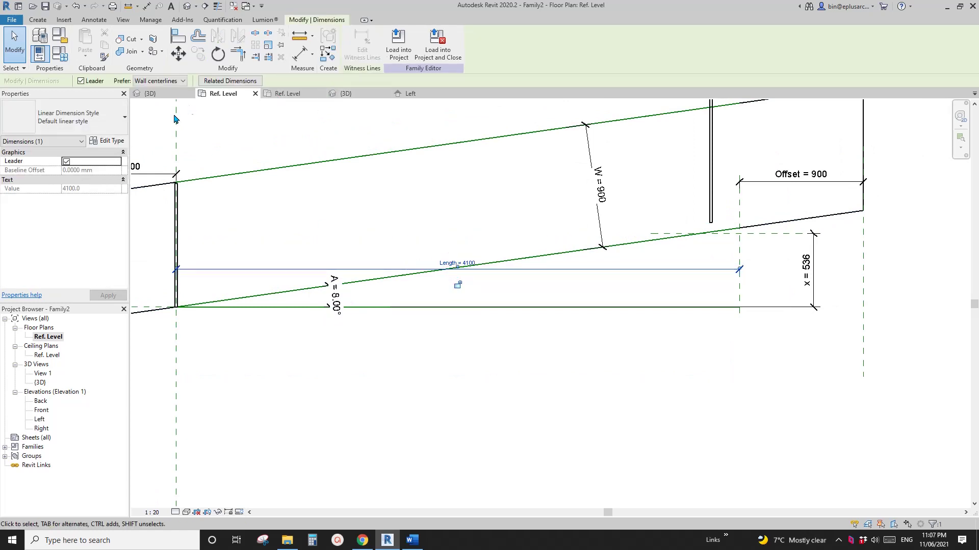
scroll(449, 270, "down", 1)
middle_click_drag(452, 270, 481, 258)
key("Escape")
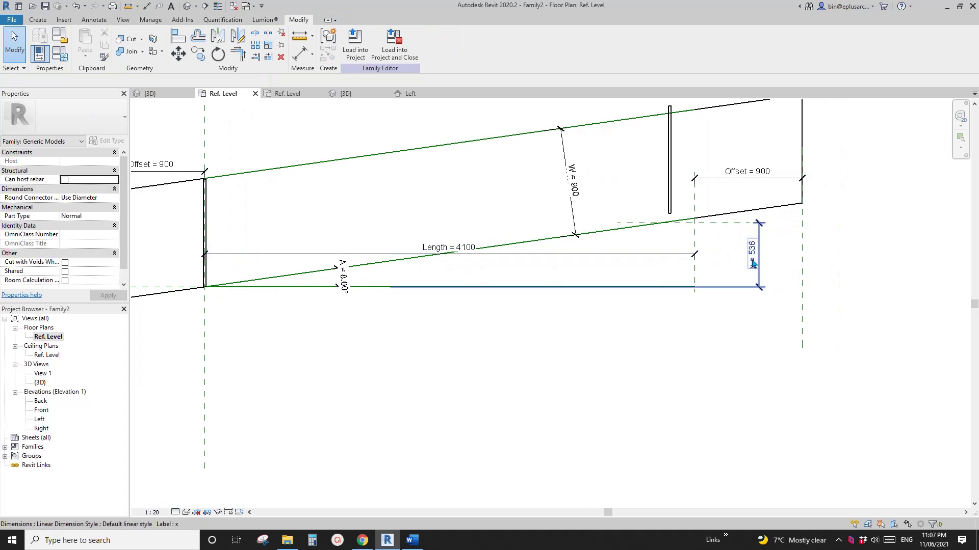
left_click(753, 263)
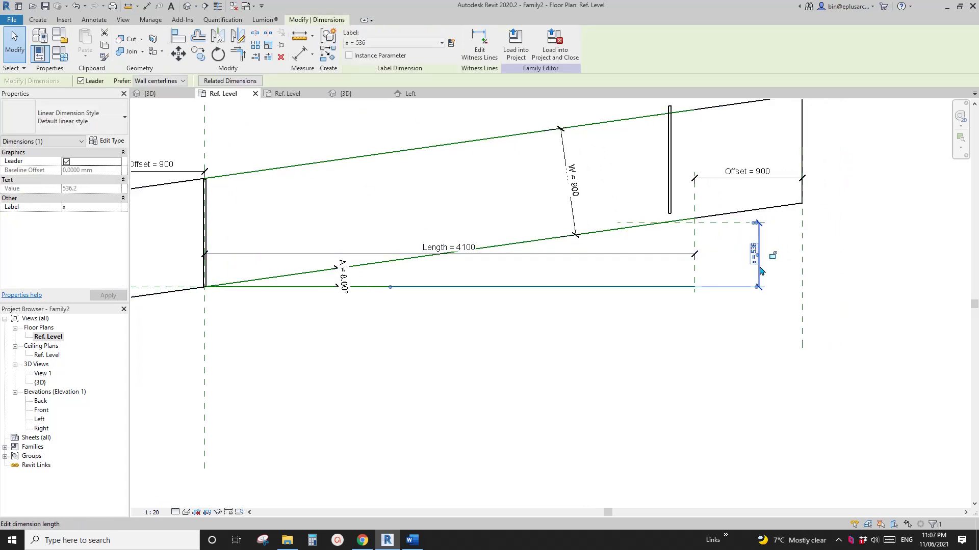
left_click(348, 55)
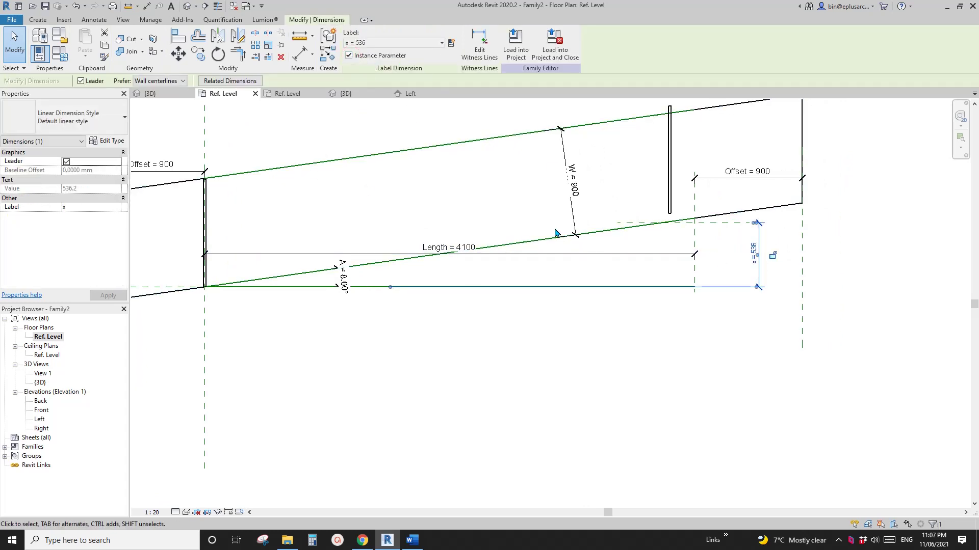
key("Escape")
- Switch to Snipping Tool, capture the plan, and sketch the right triangle with base L, angle A and the relation x = tan(A) * L
scroll(598, 280, "down", 4)
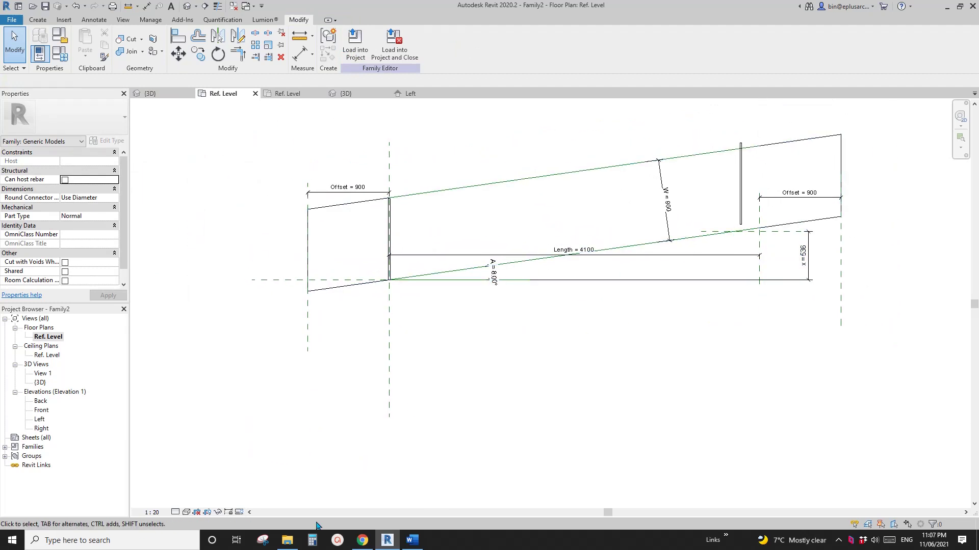
left_click(263, 540)
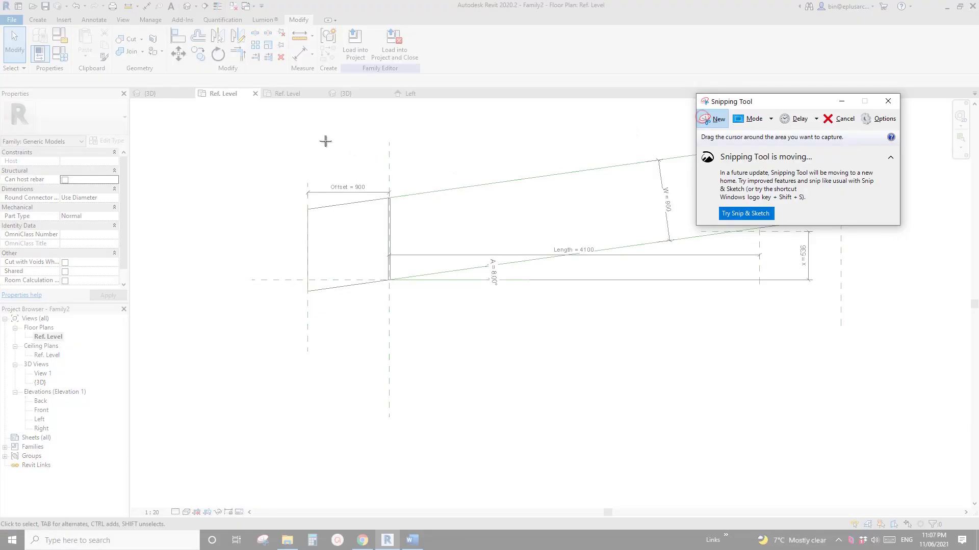
left_click_drag(324, 139, 873, 349)
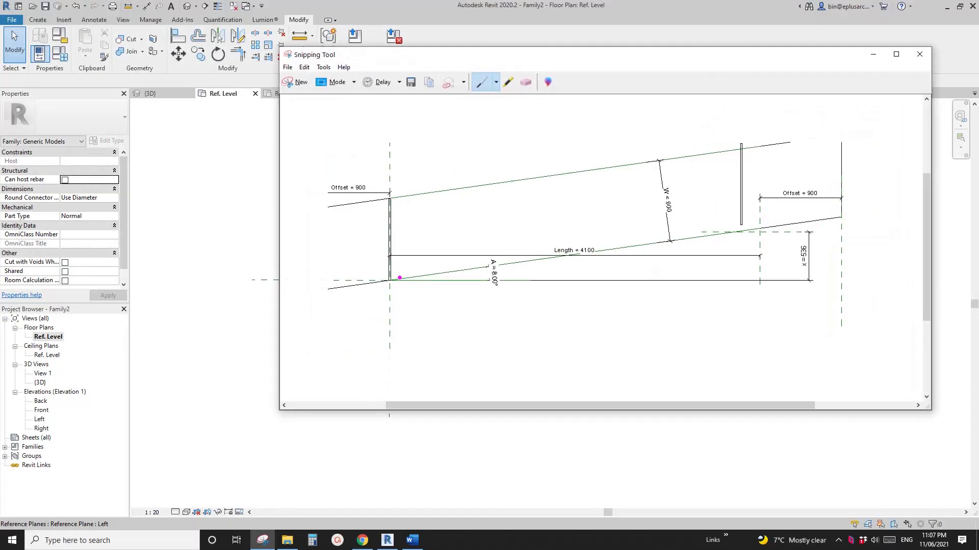
left_click_drag(428, 284, 732, 282)
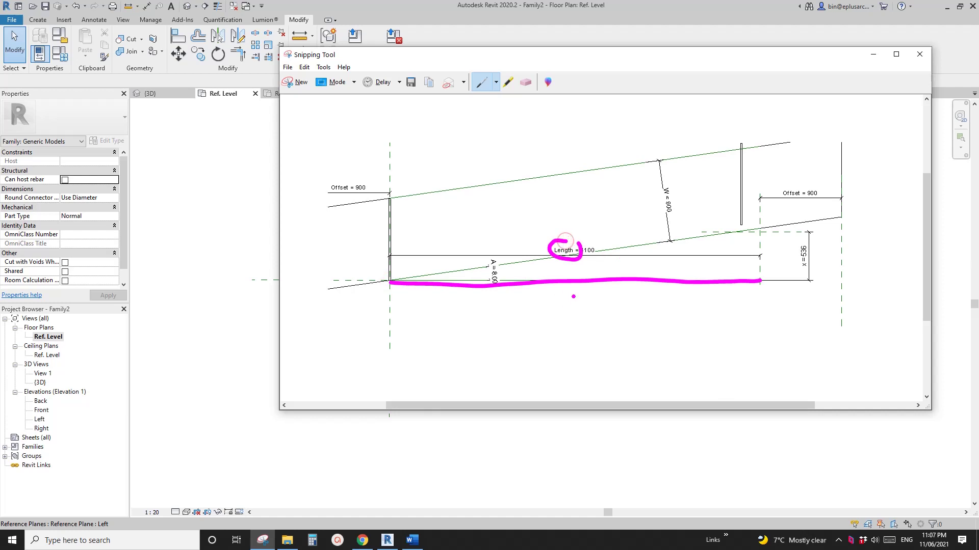
left_click_drag(390, 282, 740, 237)
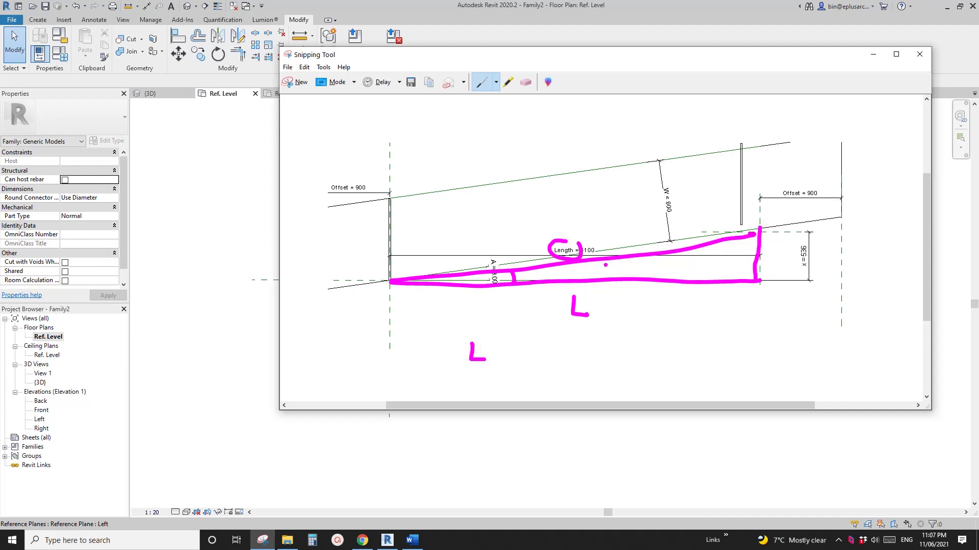
left_click(525, 83)
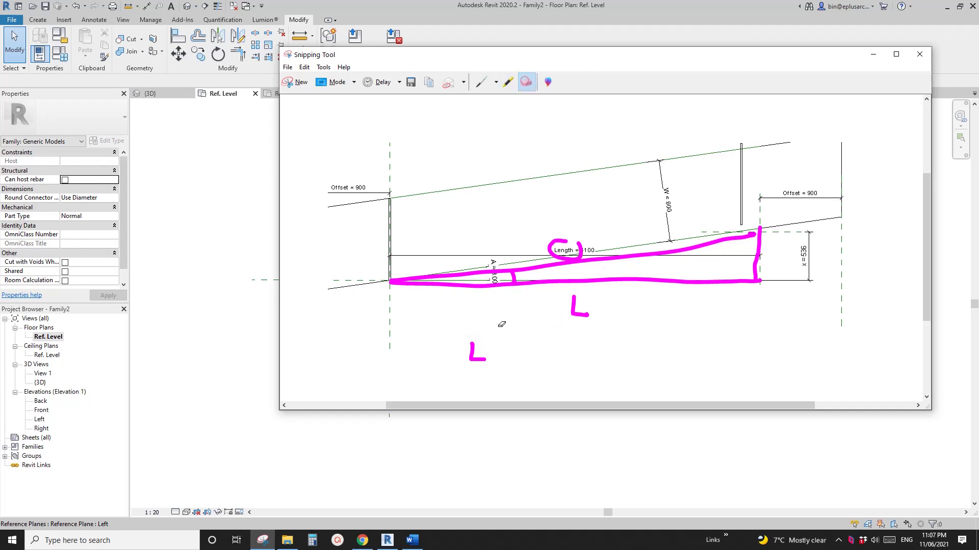
left_click(481, 82)
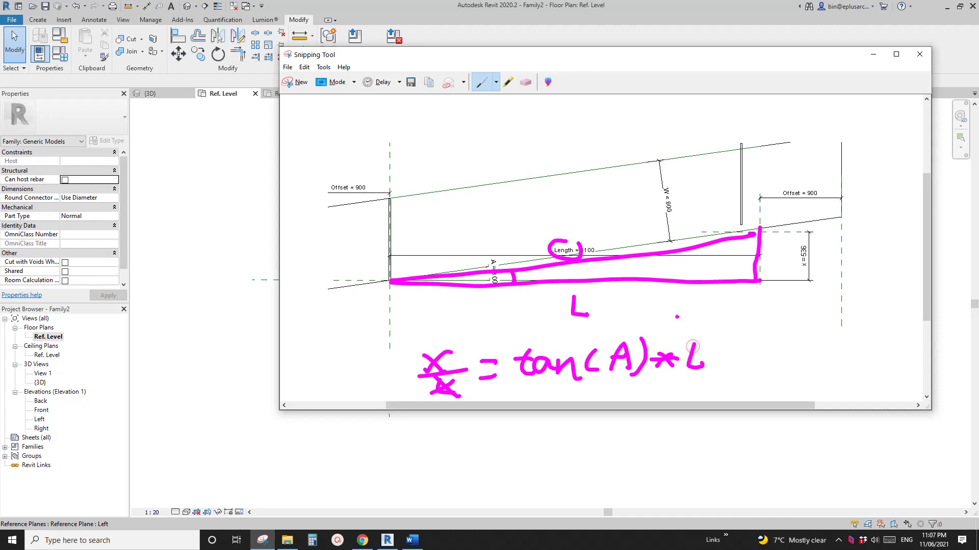
- Return to Revit and set the formula of family parameter x to tan(A)*Length
left_click(274, 218)
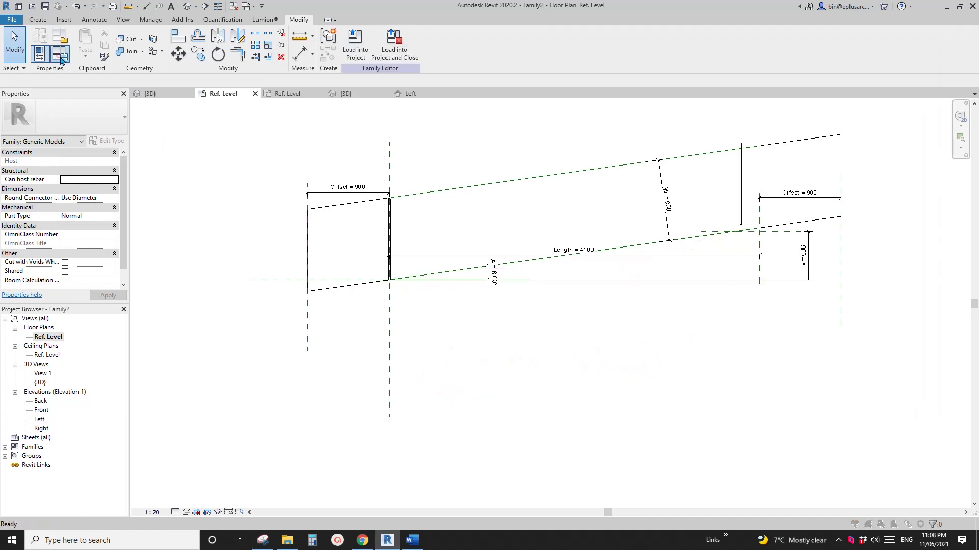
left_click(60, 53)
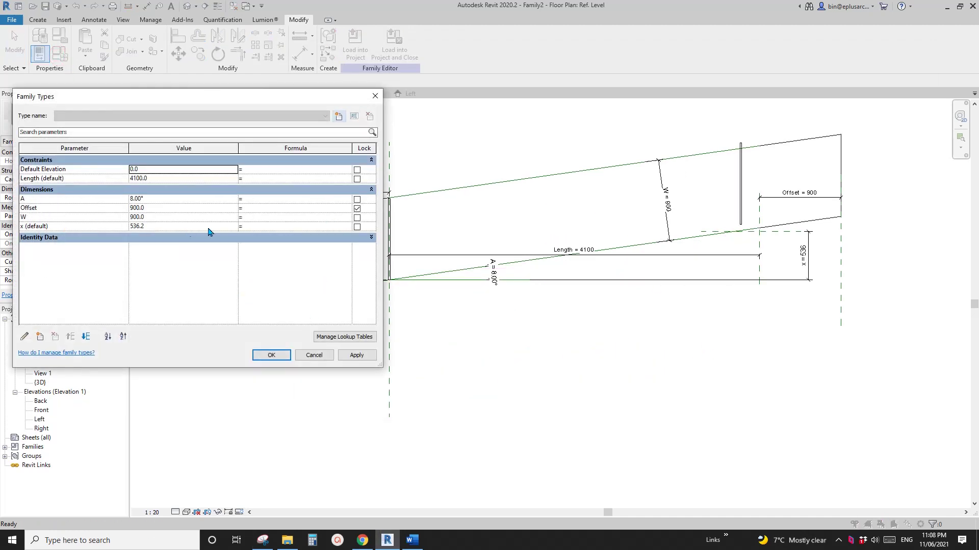
left_click(248, 226)
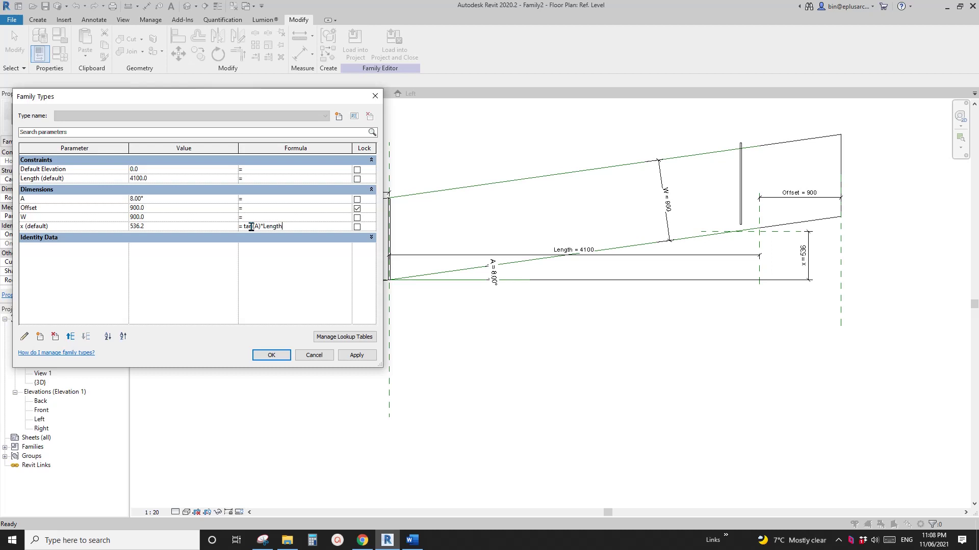
left_click(271, 355)
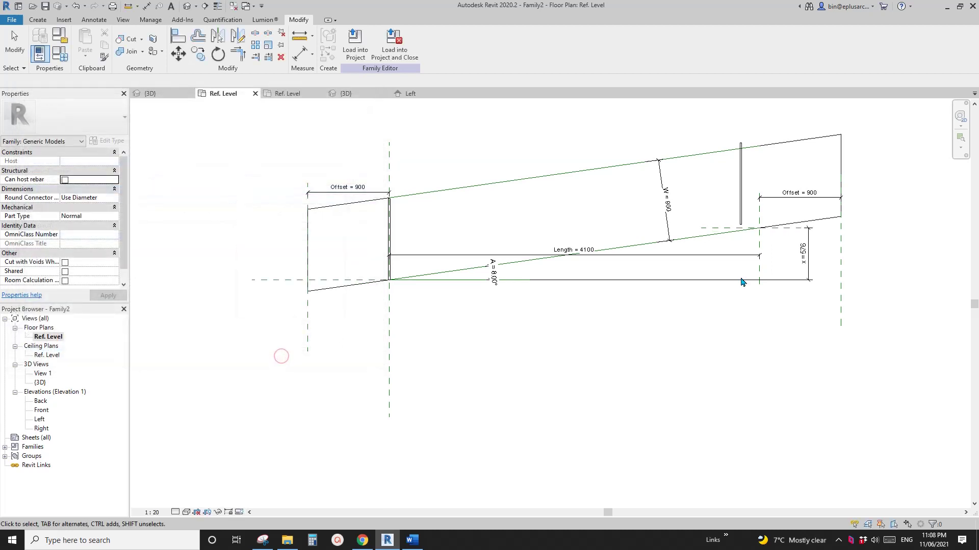
- Align the far array panel's lower end to the horizontal reference plane driven by x
scroll(694, 306, "up", 2)
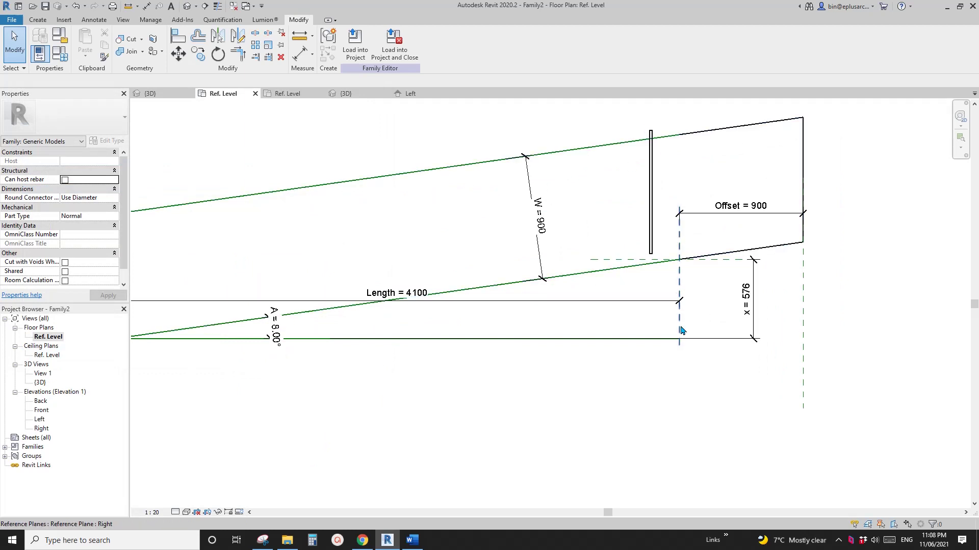
scroll(680, 258, "up", 1)
scroll(683, 254, "up", 1)
scroll(682, 252, "up", 1)
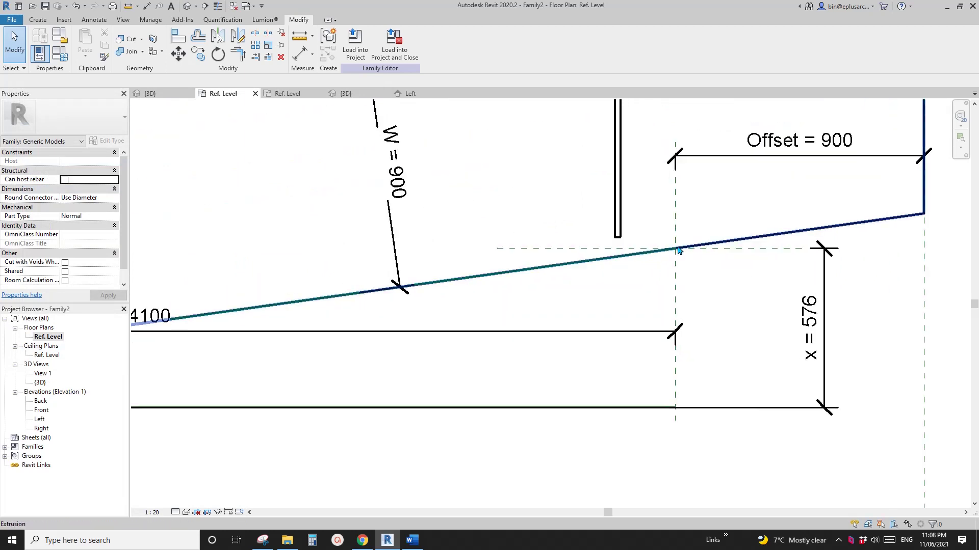
scroll(675, 252, "down", 3)
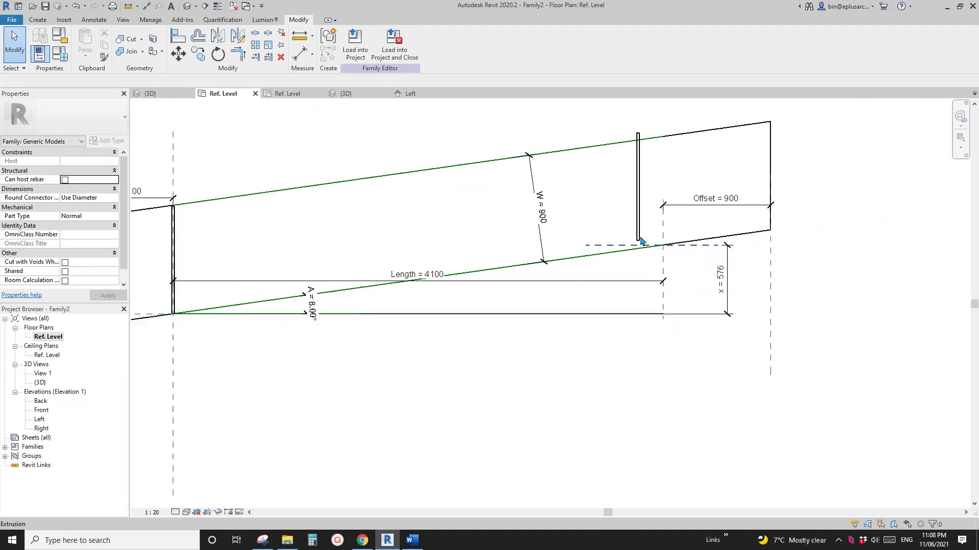
scroll(662, 250, "up", 2)
key("a")
key("l")
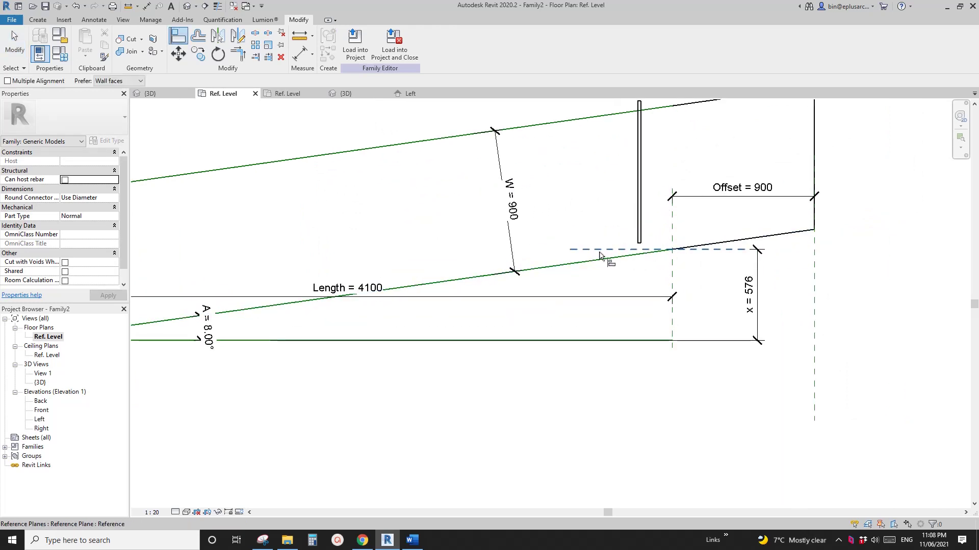
scroll(623, 255, "up", 1)
left_click(624, 255)
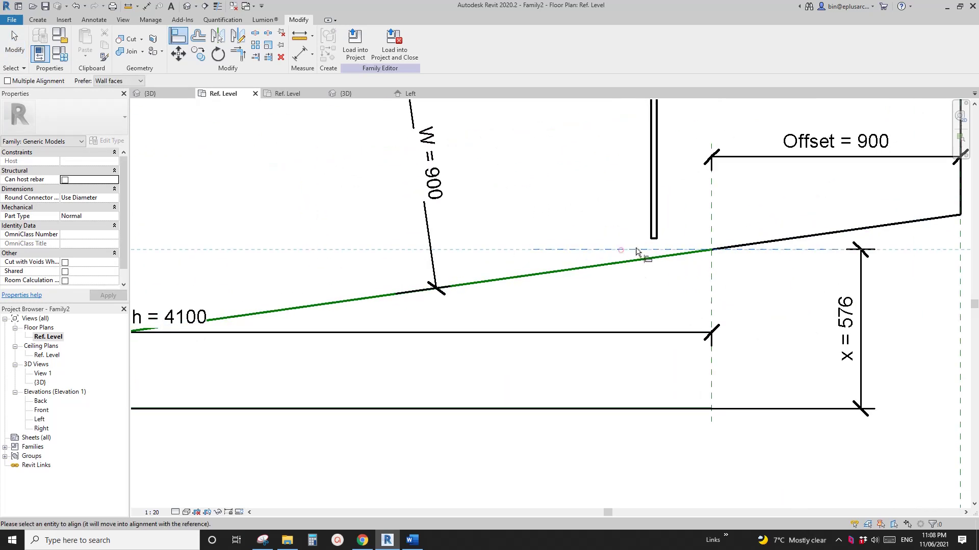
left_click(655, 243)
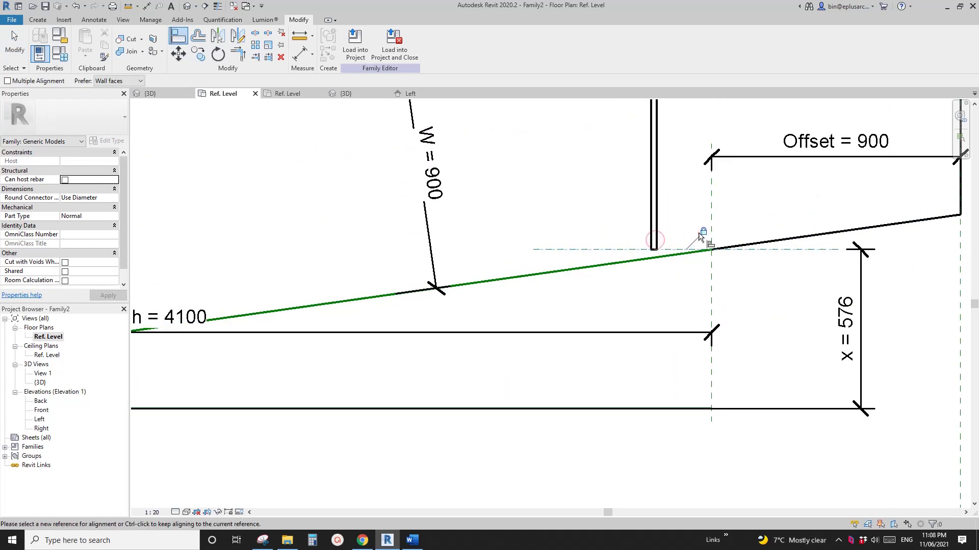
- Align the far array panel's centerline to the Right reference plane at the end of Length
scroll(663, 245, "down", 2)
left_click(644, 282)
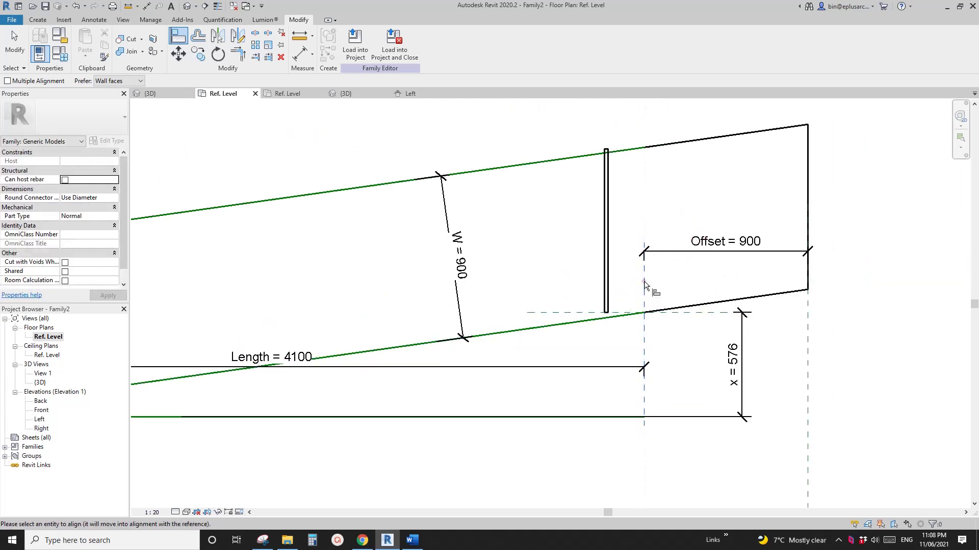
scroll(609, 270, "up", 3)
left_click(604, 276)
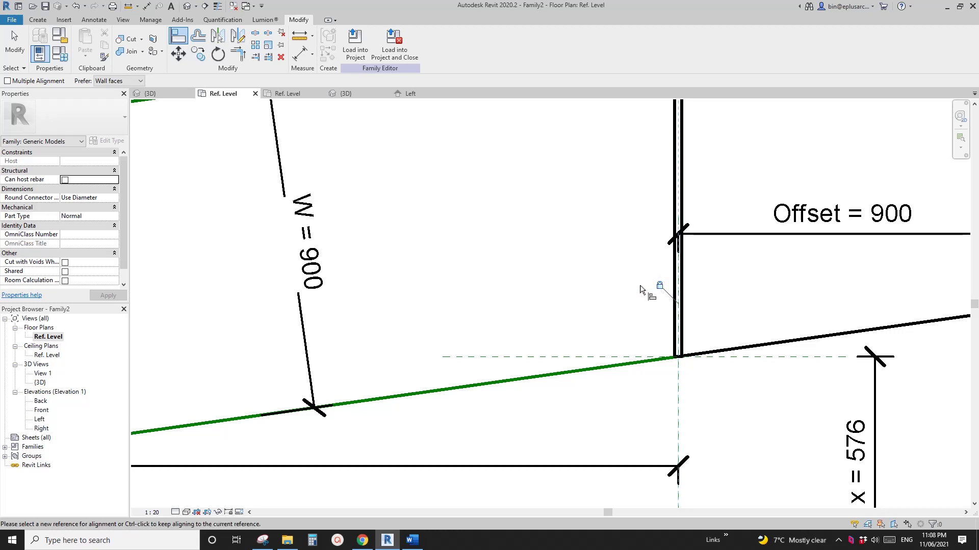
scroll(642, 288, "down", 5)
key("Escape")
- Label the panel array's count with a new instance family parameter named No
scroll(710, 275, "down", 1)
middle_click_drag(712, 276, 718, 281)
left_click(778, 261)
scroll(778, 260, "up", 1)
middle_click_drag(606, 254, 605, 247)
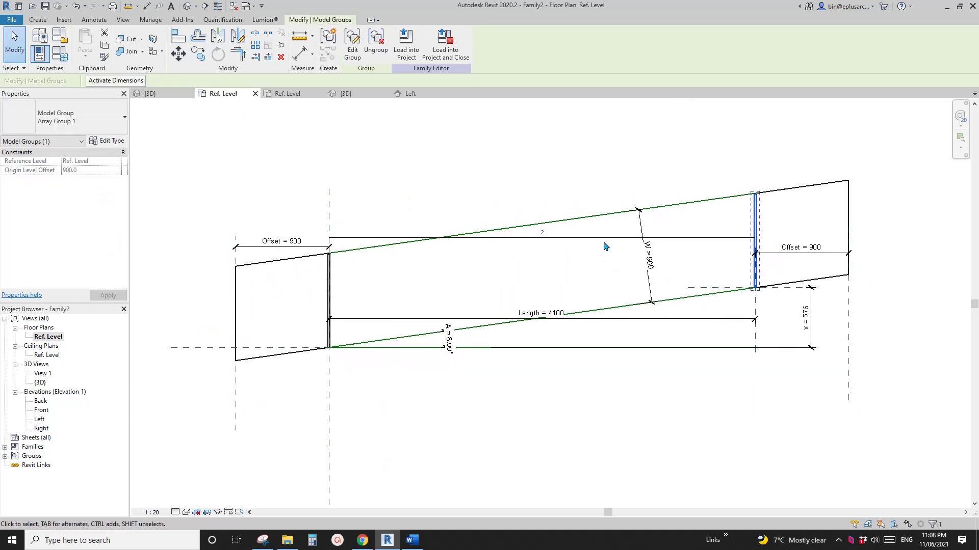
key("Escape")
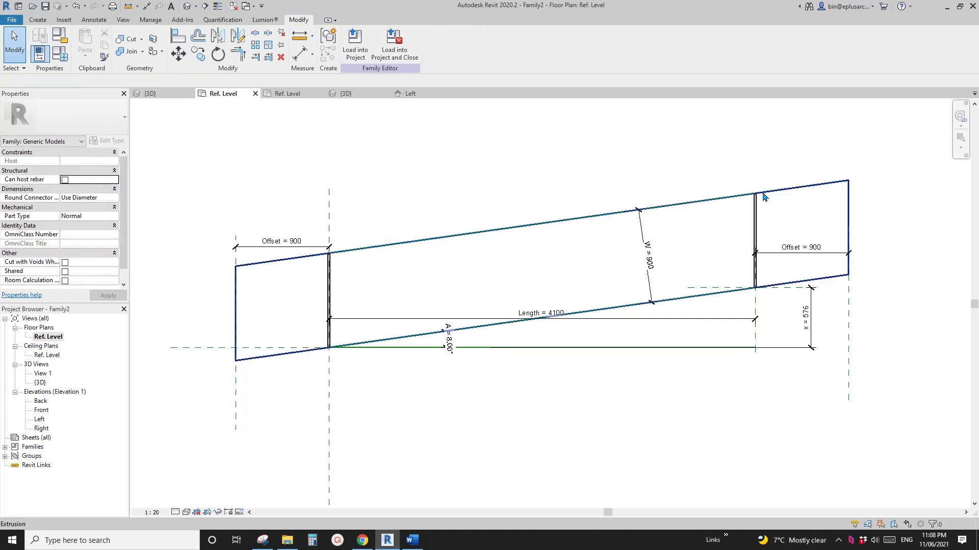
left_click(757, 210)
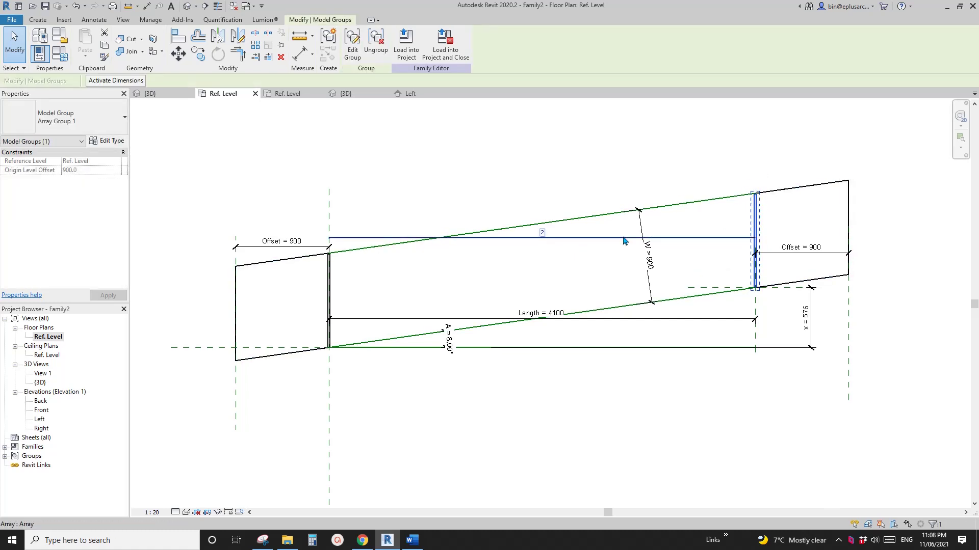
left_click(567, 239)
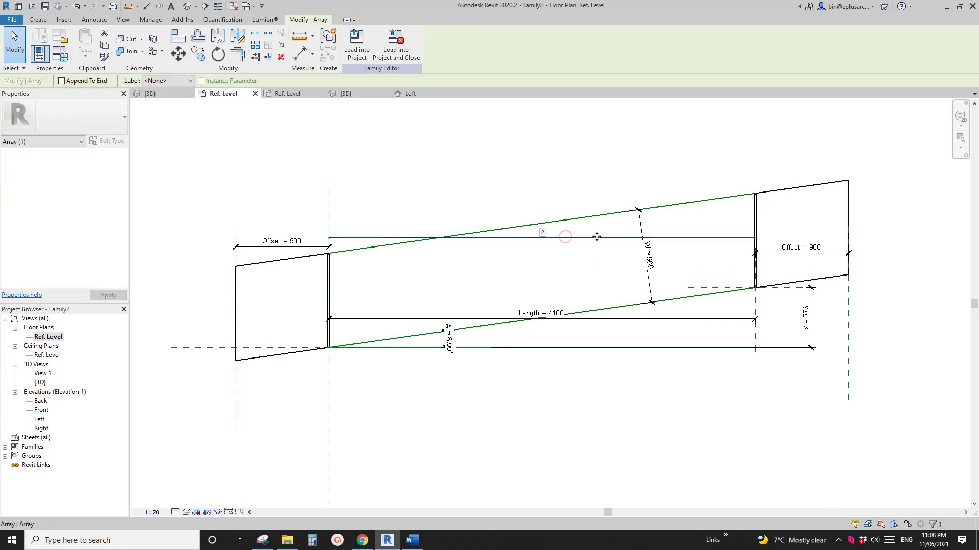
left_click(173, 81)
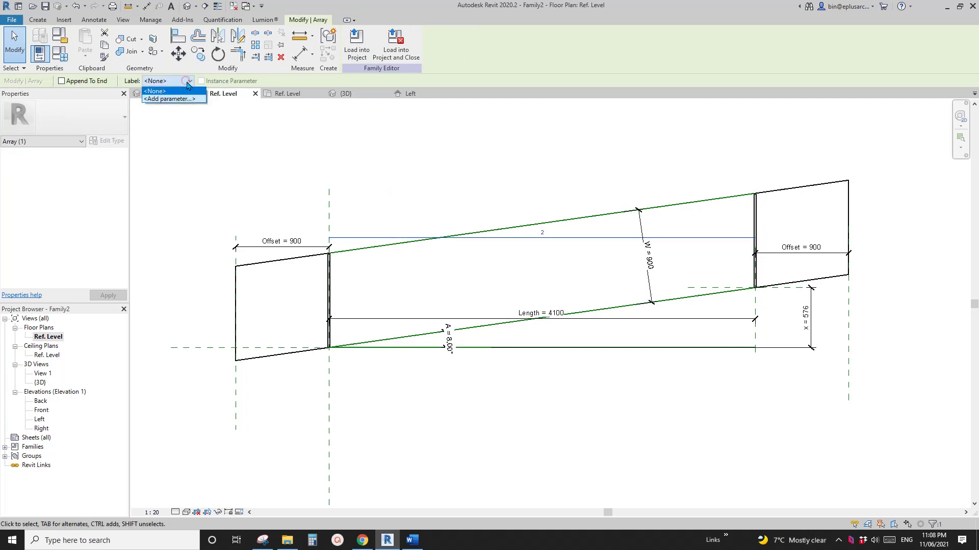
left_click(163, 100)
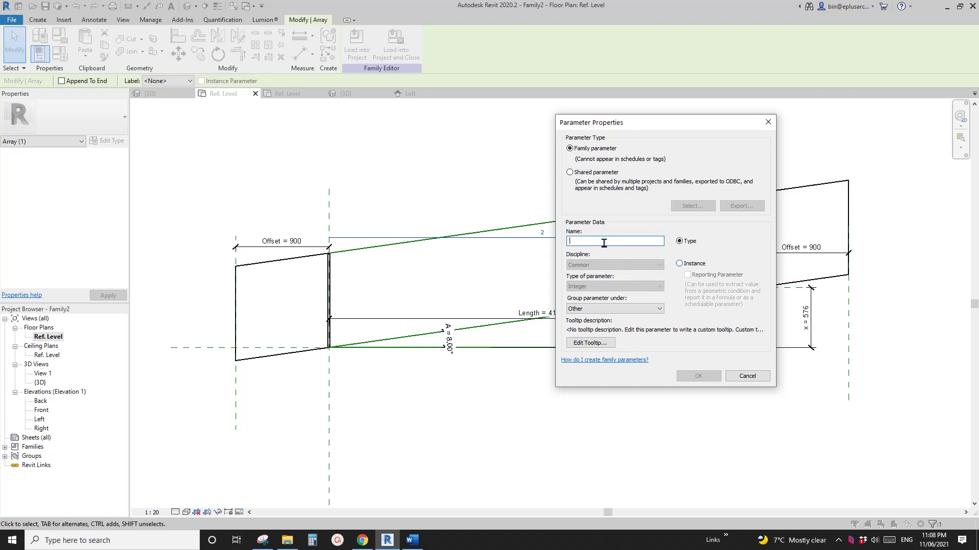
type("No.")
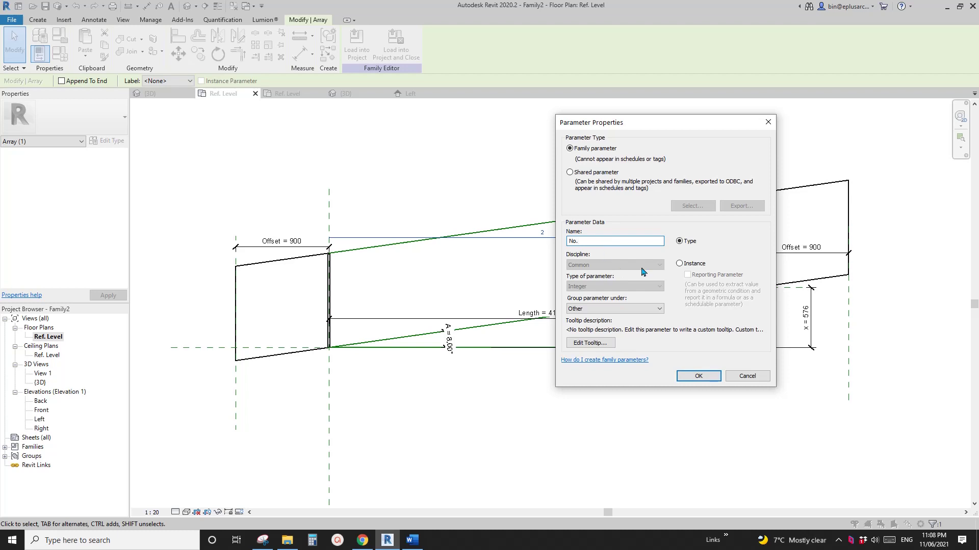
left_click(697, 375)
mouse_move(595, 281)
middle_mouse_down()
mouse_move(620, 286)
mouse_move(611, 281)
middle_mouse_up()
middle_click_drag(516, 275, 568, 265)
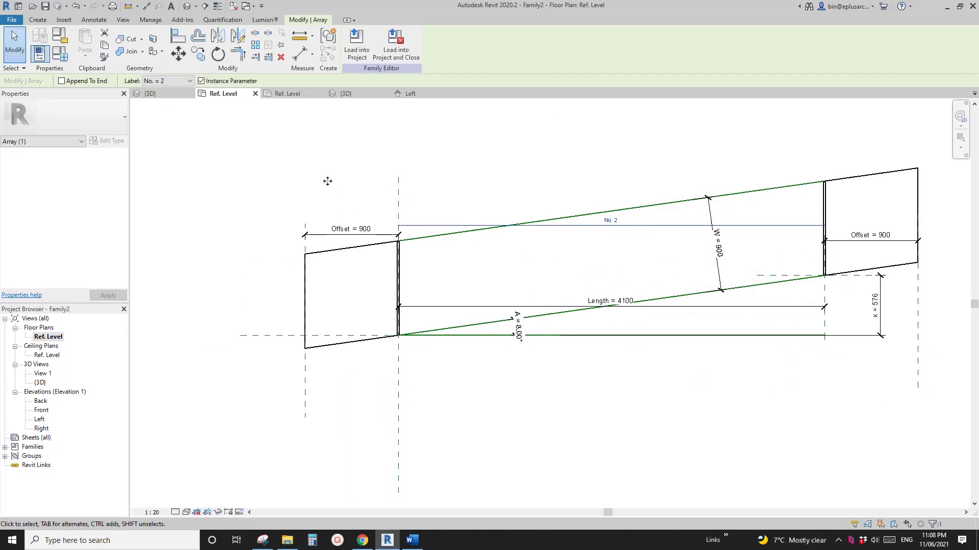
- Set the No. family parameter to 6 and apply it to the panel array
left_click(60, 54)
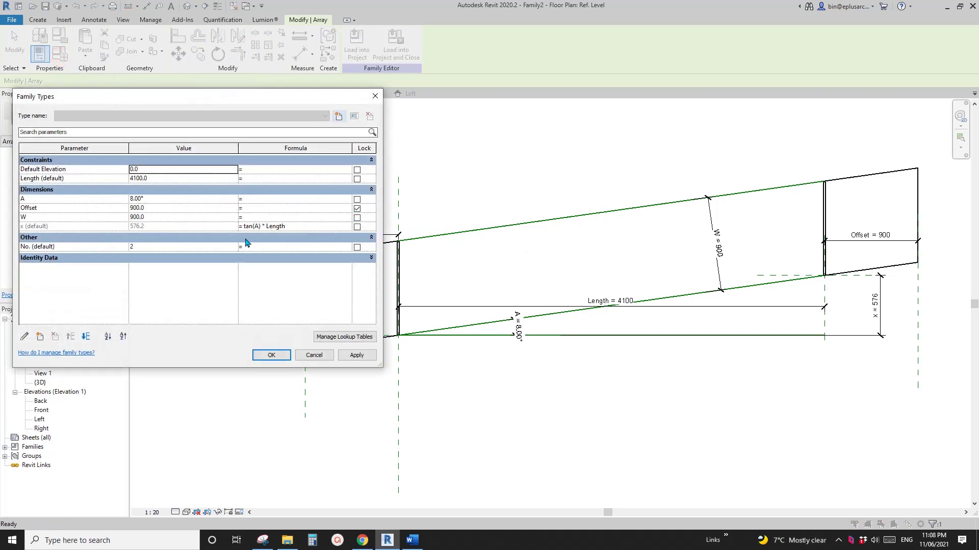
left_click(153, 248)
double_click(154, 248)
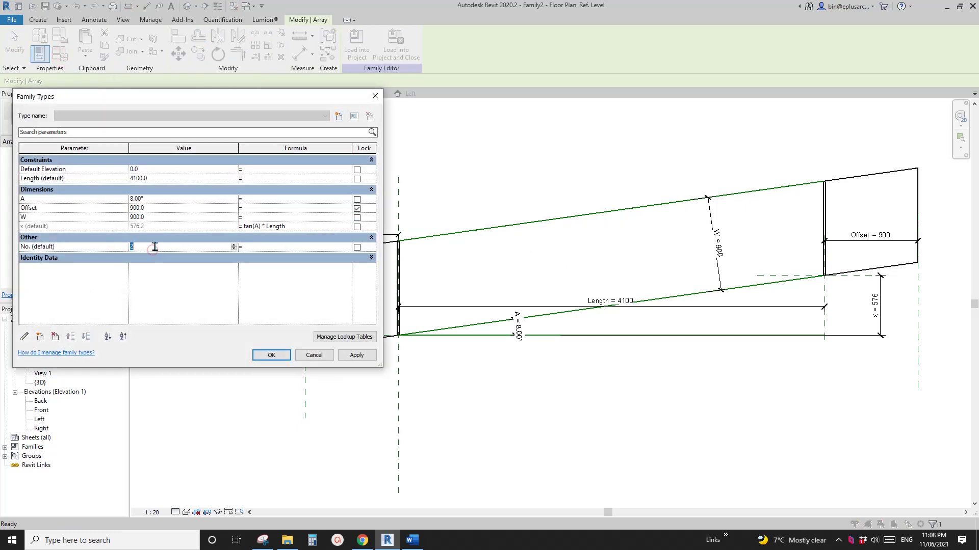
left_click(344, 354)
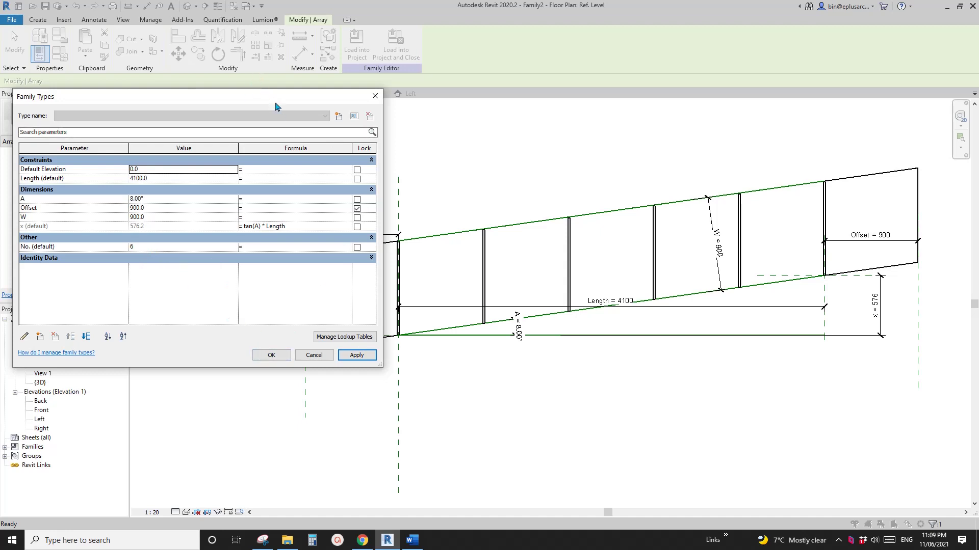
left_click_drag(276, 106, 324, 158)
left_click_drag(256, 154, 255, 116)
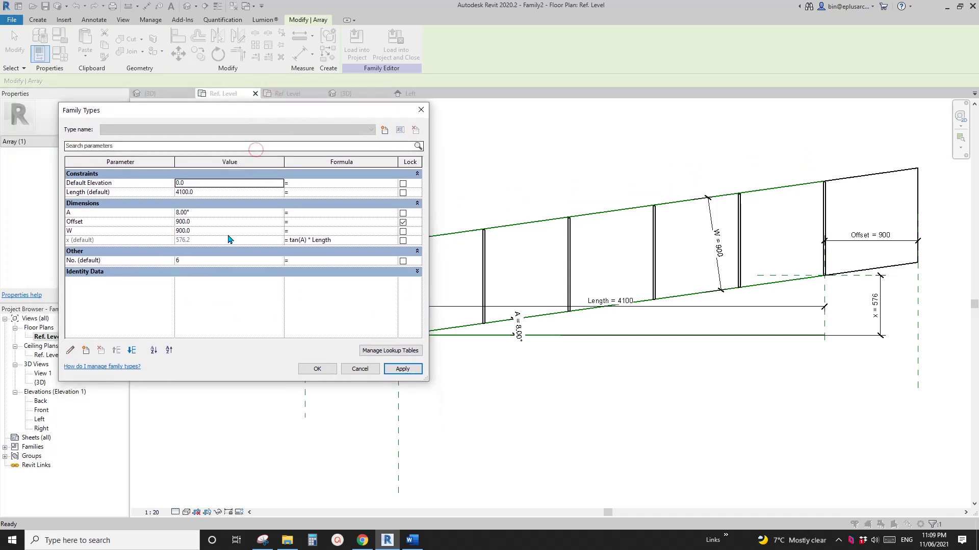
- Add an instance length parameter named spacing under Dimensions and set its value to 1800
left_click(106, 306)
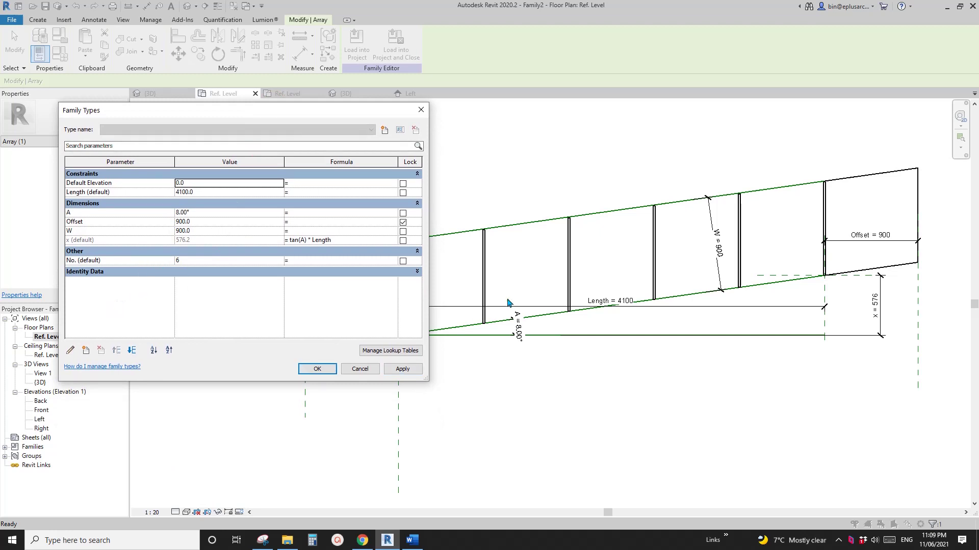
left_click(85, 351)
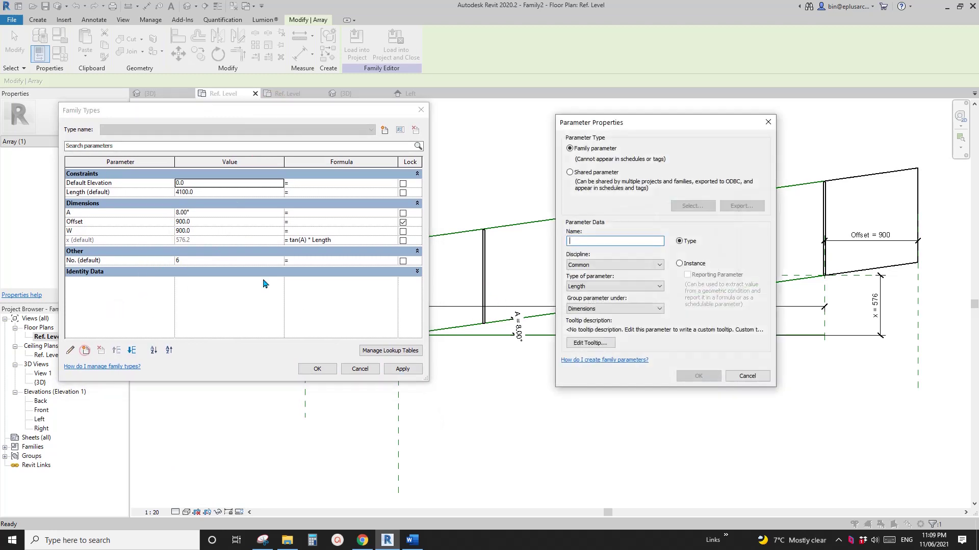
type("spa")
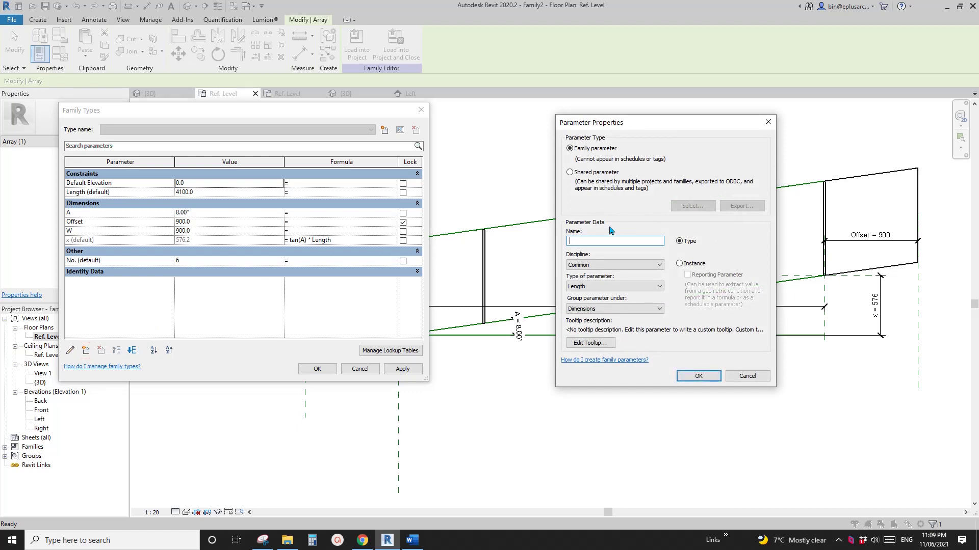
type("spacing")
left_click(679, 264)
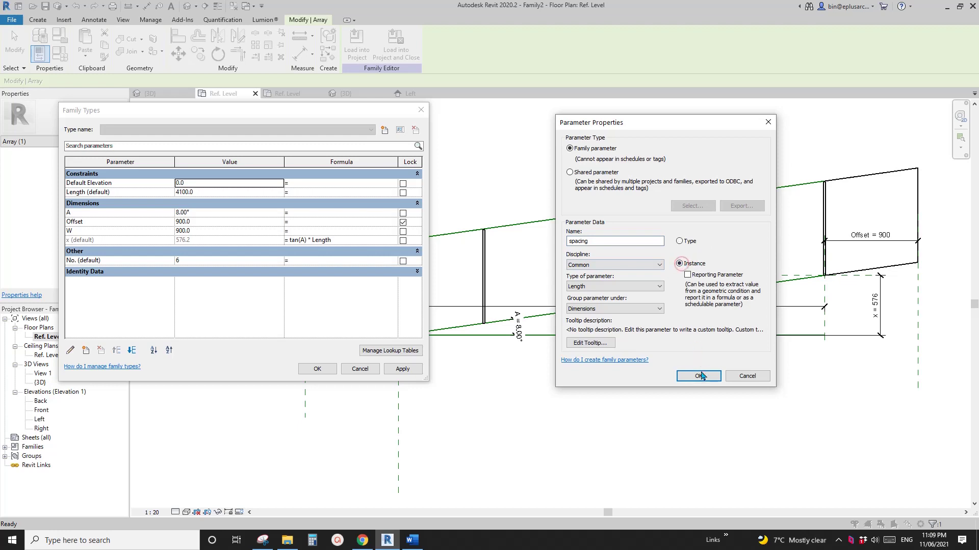
left_click(699, 375)
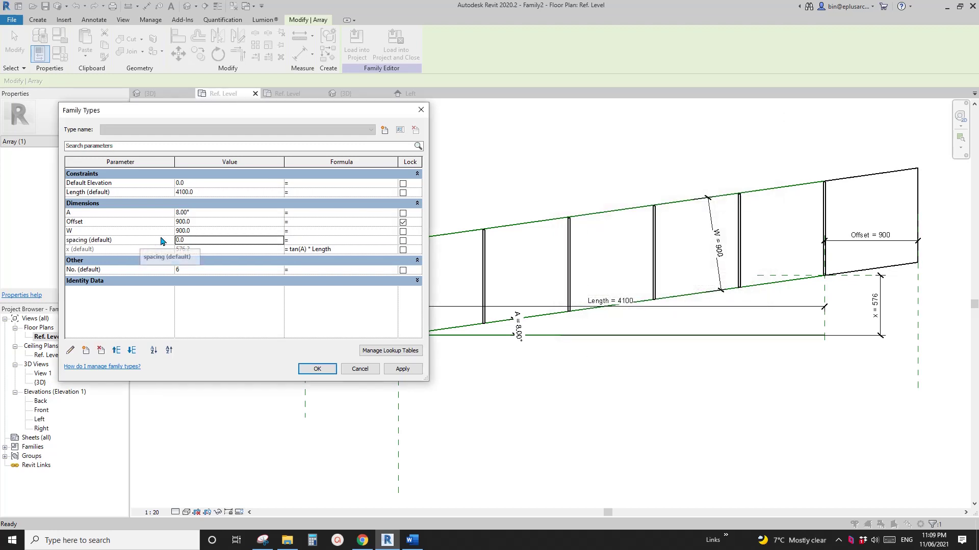
left_click(200, 243)
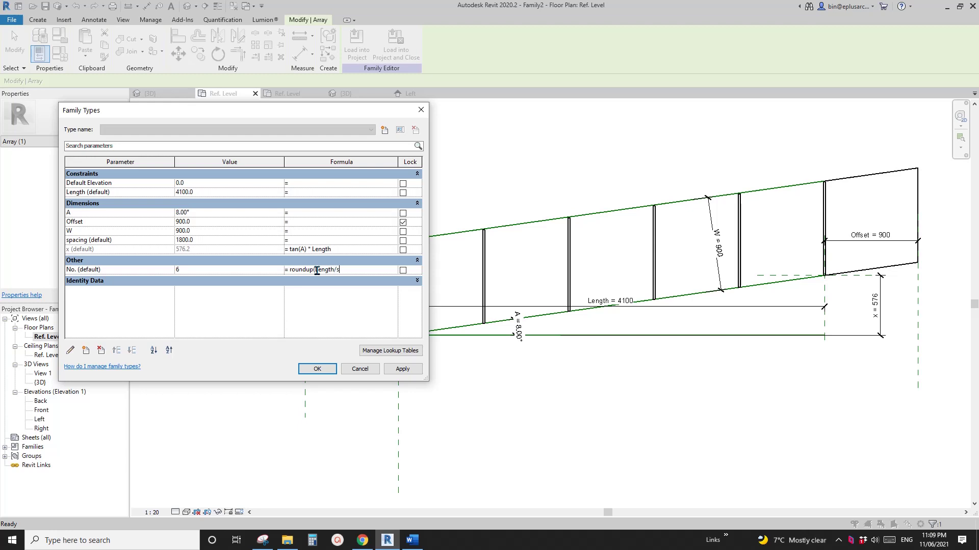
- Set the formula of No. to roundup(Length / spacing) and apply it to the family
left_click(330, 297)
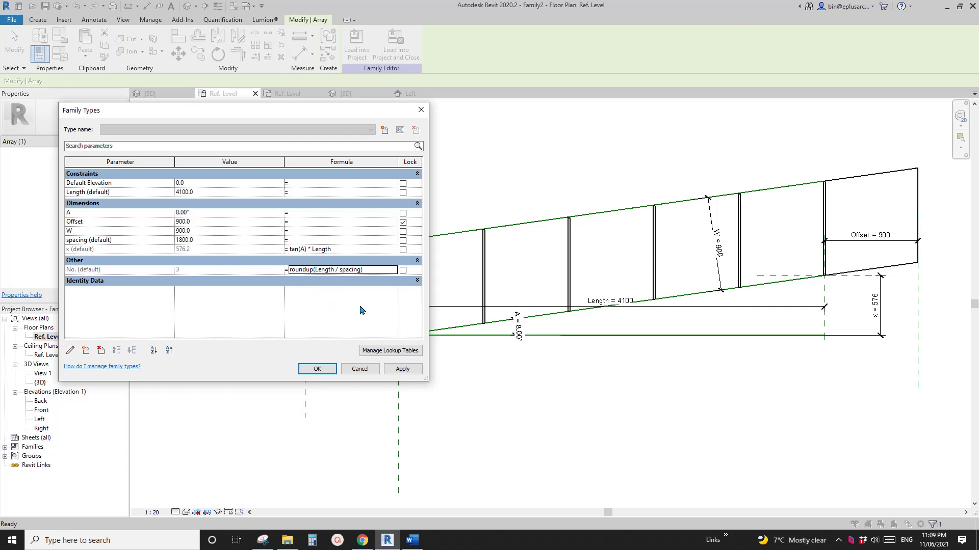
left_click(403, 369)
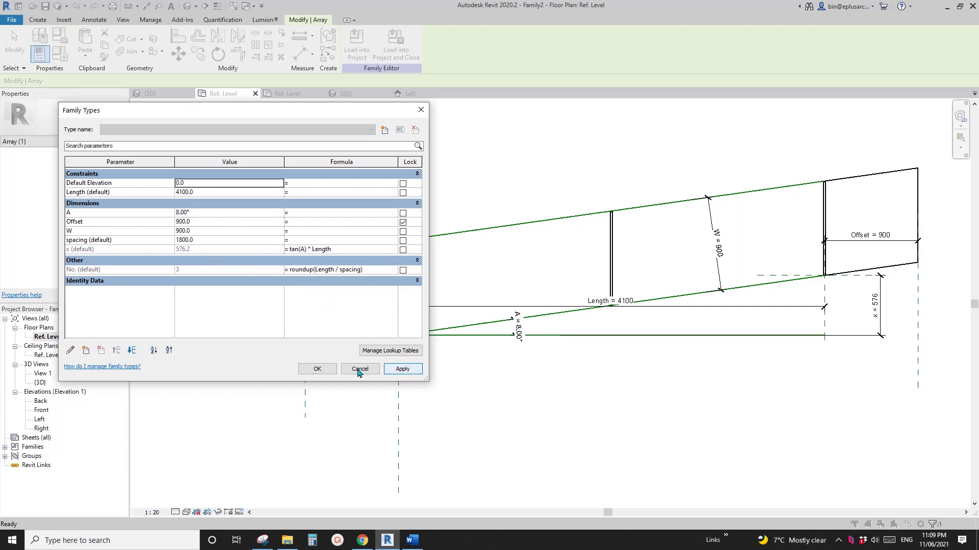
left_click(326, 373)
- Examine in plan how the array panels are distributed along Length under the roundup formula
scroll(338, 370, "down", 4)
middle_click_drag(513, 345, 455, 351)
scroll(454, 338, "up", 1)
scroll(450, 348, "down", 1)
scroll(444, 346, "up", 1)
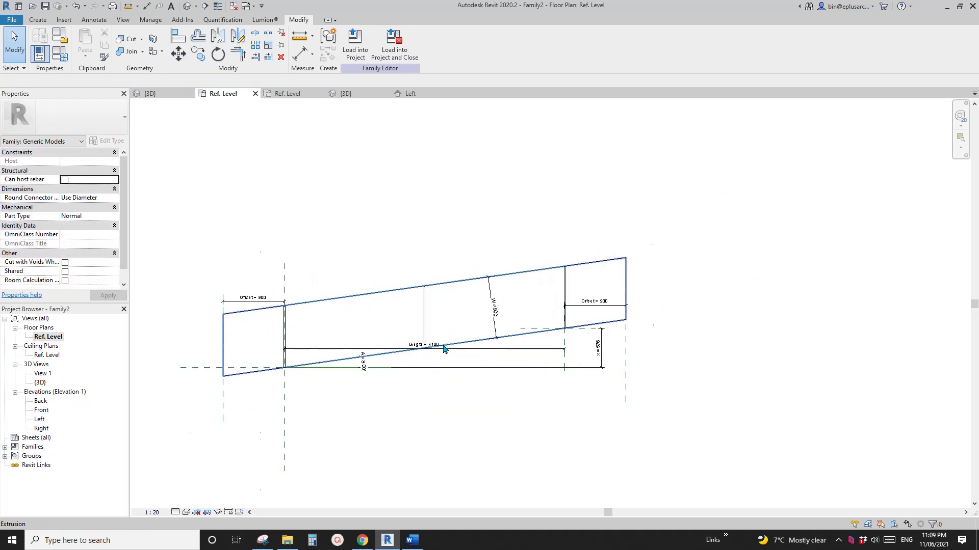
scroll(443, 349, "up", 2)
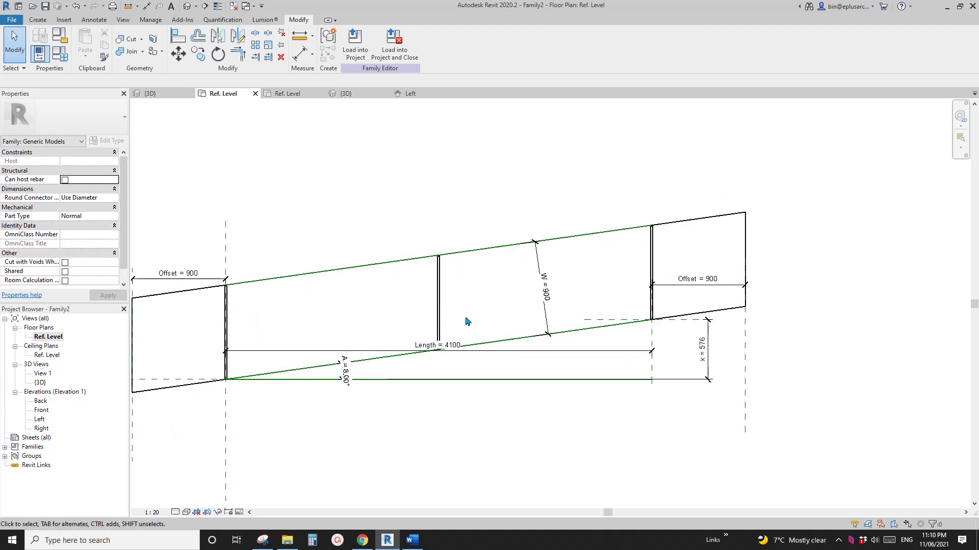
scroll(419, 356, "up", 1)
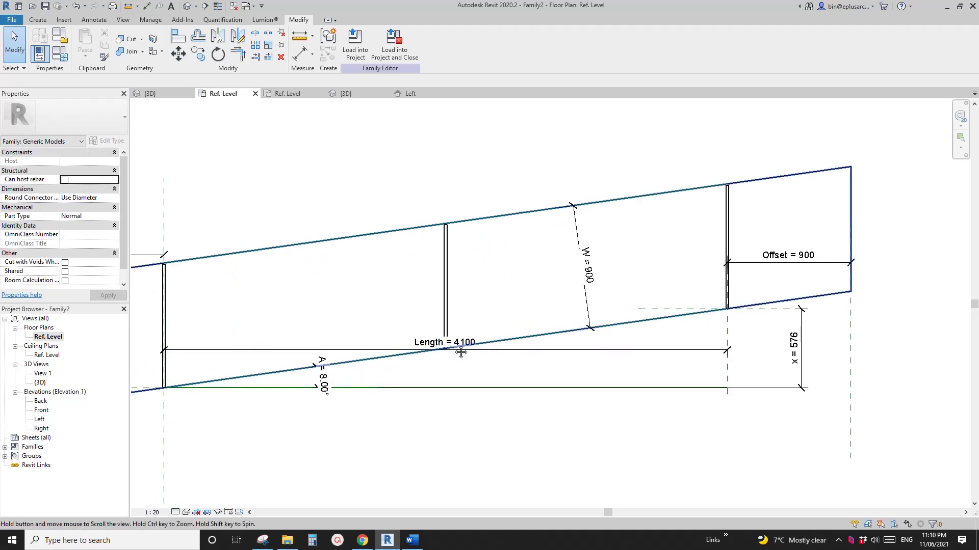
middle_click_drag(434, 360, 452, 350)
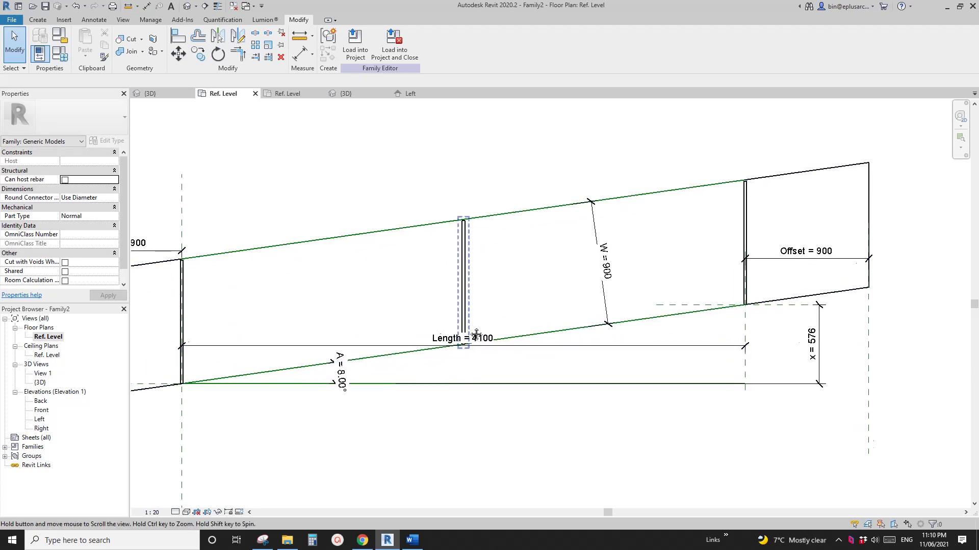
- Extend the formula of No. to roundup(Length / spacing) + 1 and apply it
left_click(60, 53)
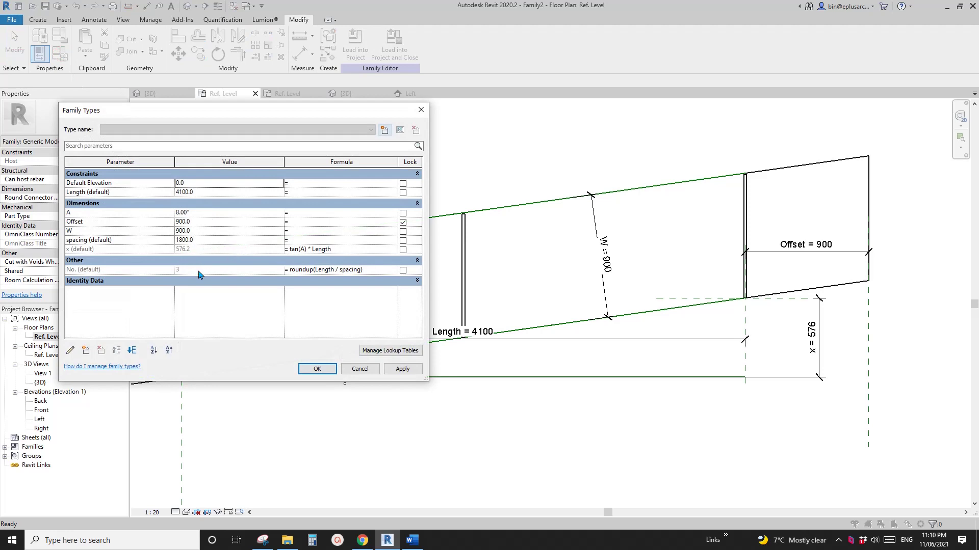
left_click(376, 270)
left_click(379, 270)
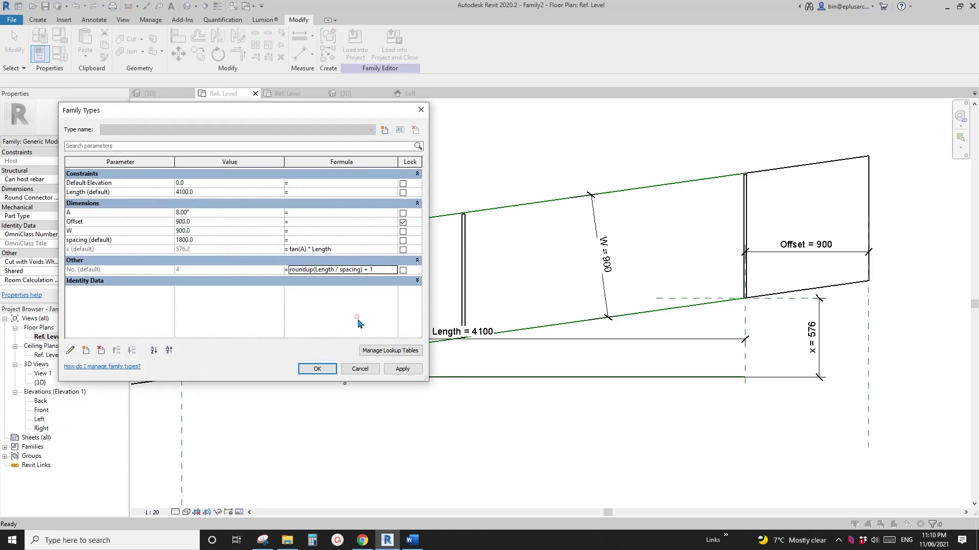
left_click(401, 370)
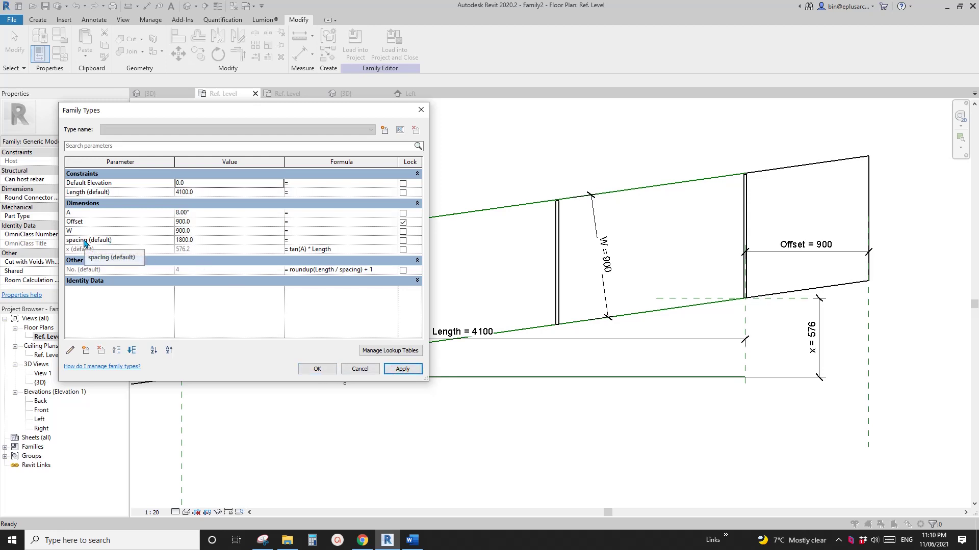
left_click(319, 369)
- Move the Right reference plane outward until Length is 6300 to flex the panel array
scroll(536, 326, "down", 3)
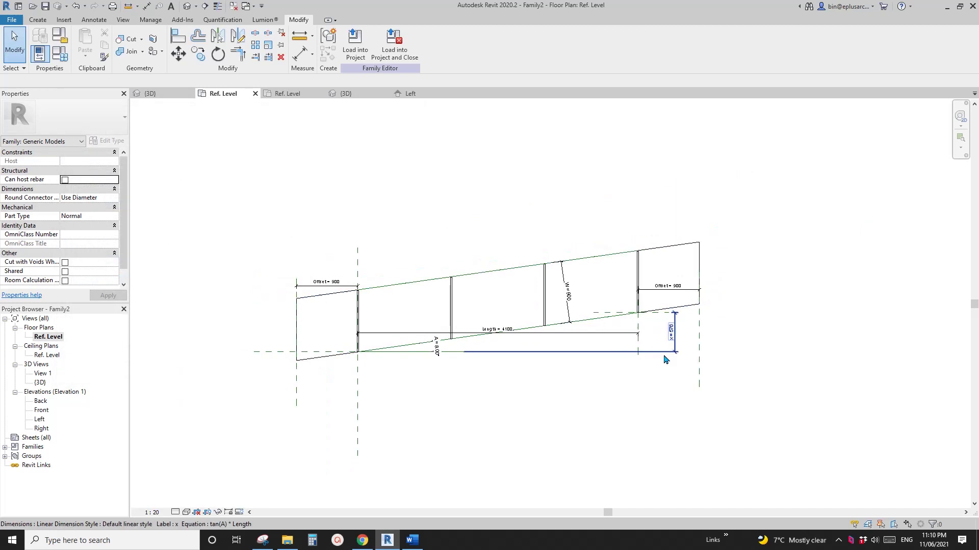
left_click(638, 352)
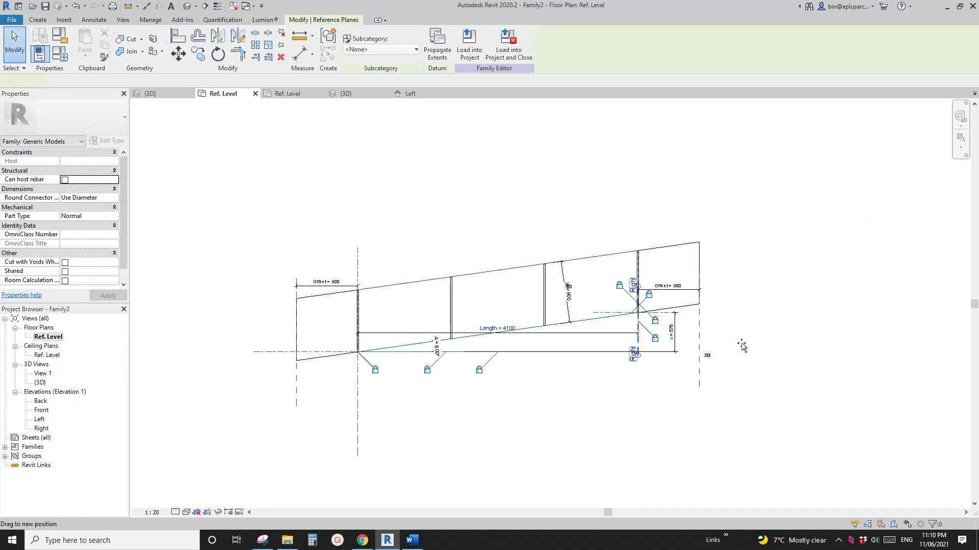
left_click_drag(742, 346, 790, 342)
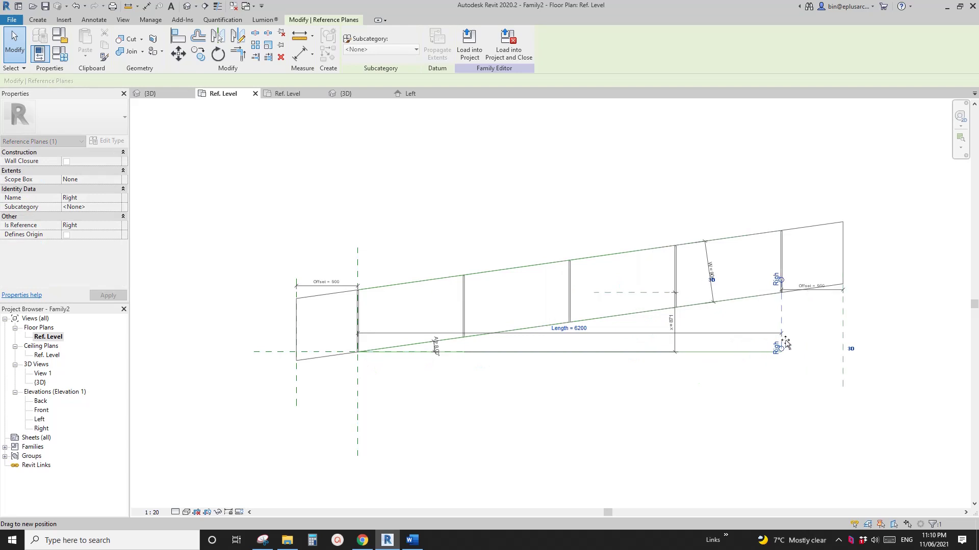
left_click(790, 342)
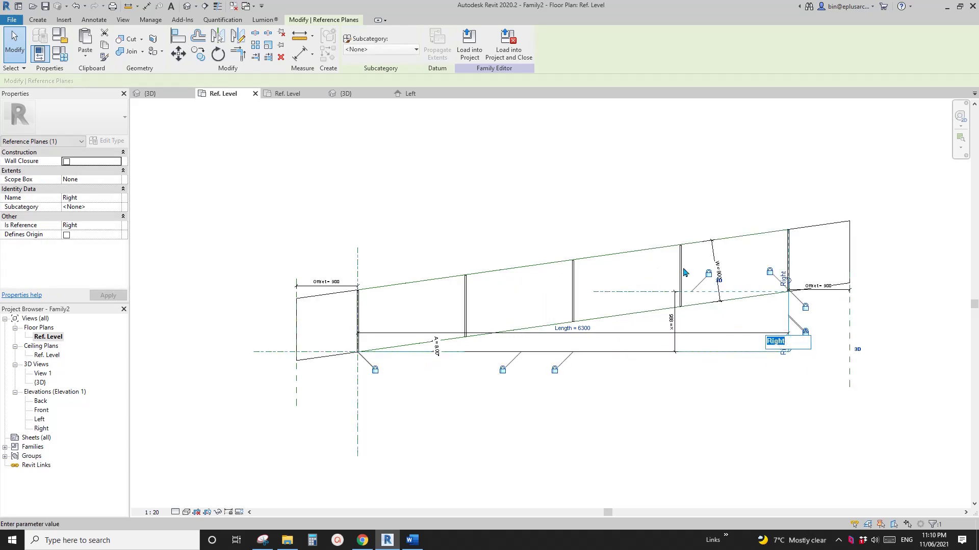
left_click(597, 204)
scroll(597, 204, "down", 1)
middle_click_drag(598, 204, 499, 208)
left_click(596, 200)
scroll(486, 325, "up", 3)
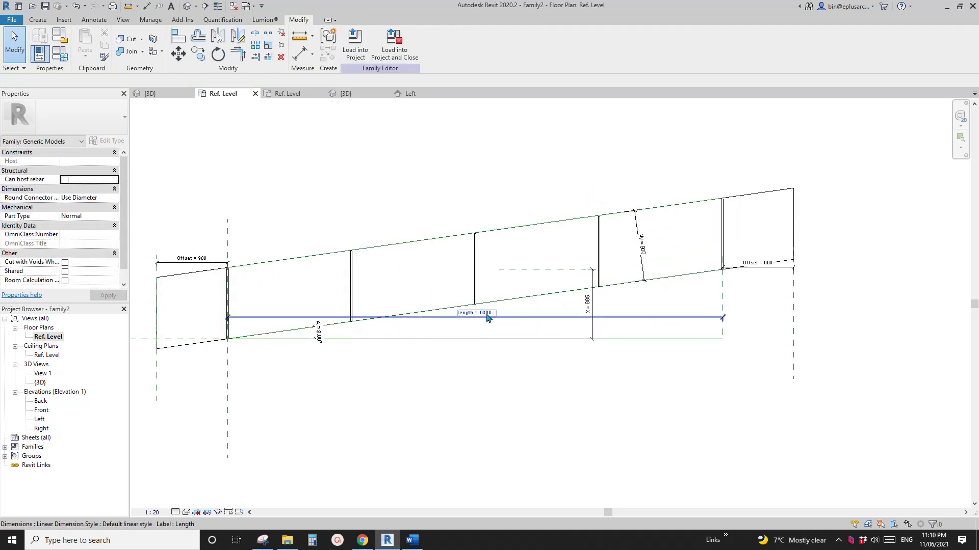
- Measure the distance between the second and third array panels with a temporary aligned dimension
key("d")
key("i")
left_click(475, 273)
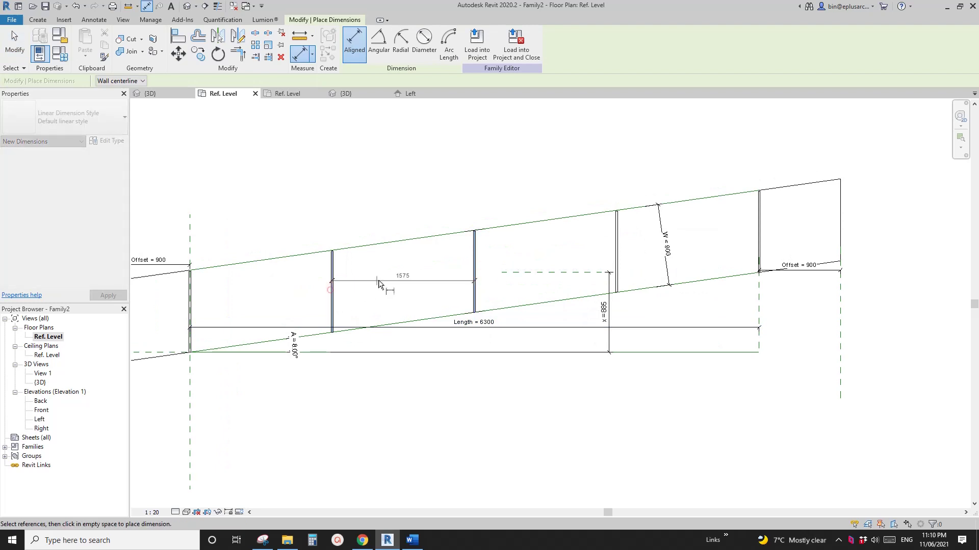
left_click(331, 289)
key("Escape")
key("Escape")
scroll(482, 308, "down", 3)
middle_click_drag(483, 310, 578, 325)
scroll(573, 316, "up", 2)
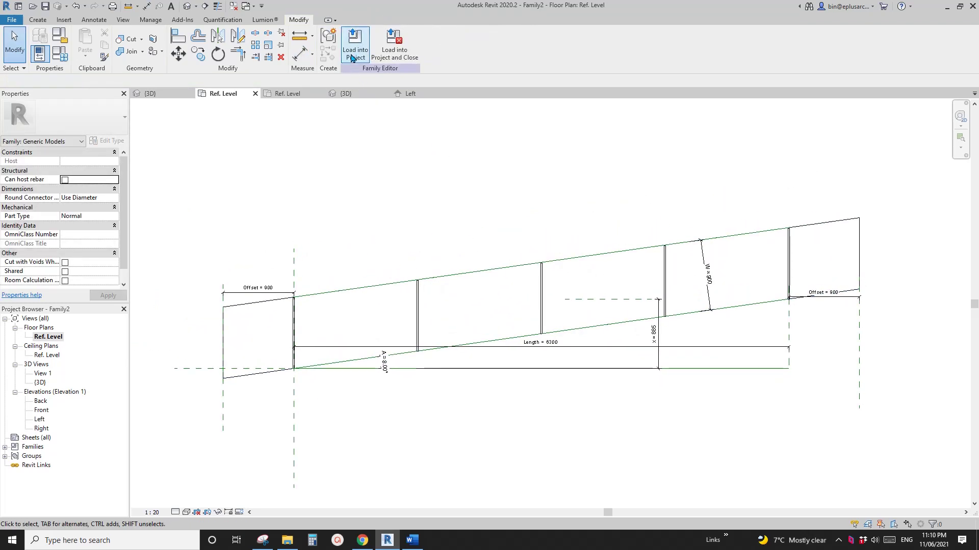
- Load the edited Family2 into Project2
left_click(349, 31)
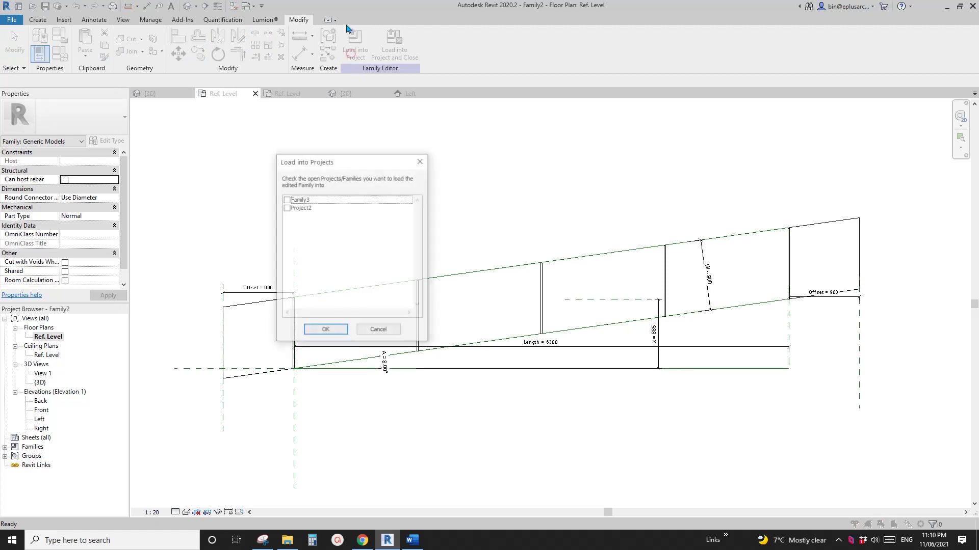
left_click(287, 208)
left_click(326, 330)
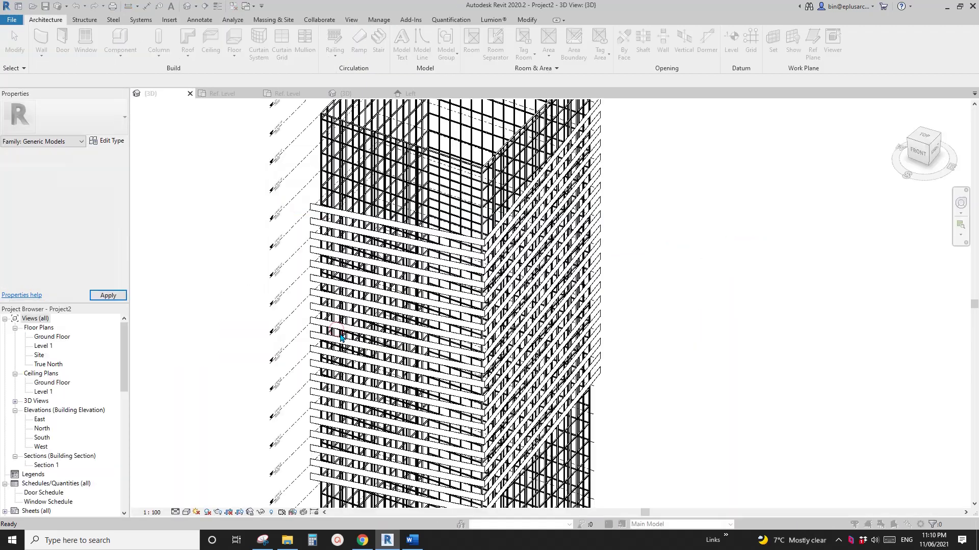
left_click(451, 240)
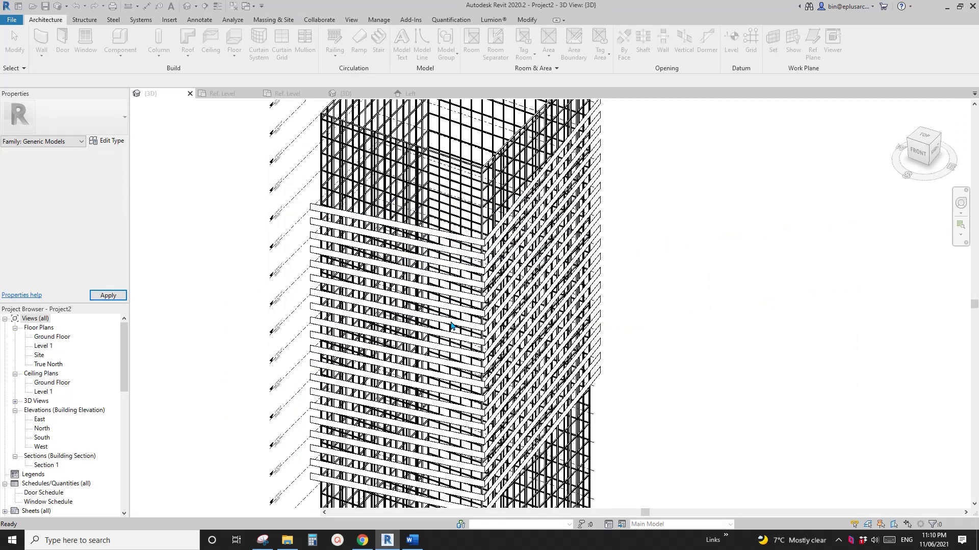
- Examine the updated panel arrays on the tower facade and around its corner in the project's 3D view
scroll(450, 294, "down", 1)
middle_click_drag(463, 293, 397, 311, "shift")
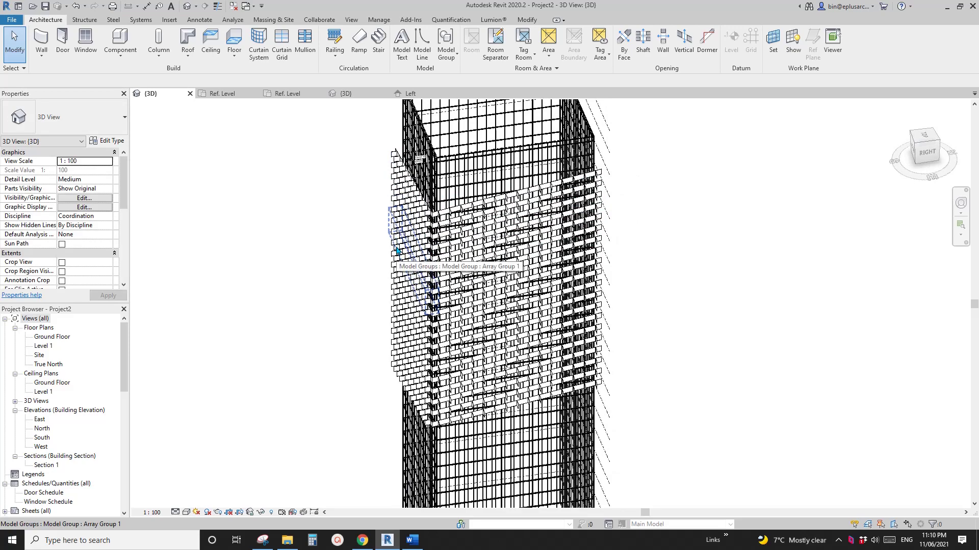
scroll(447, 295, "up", 5)
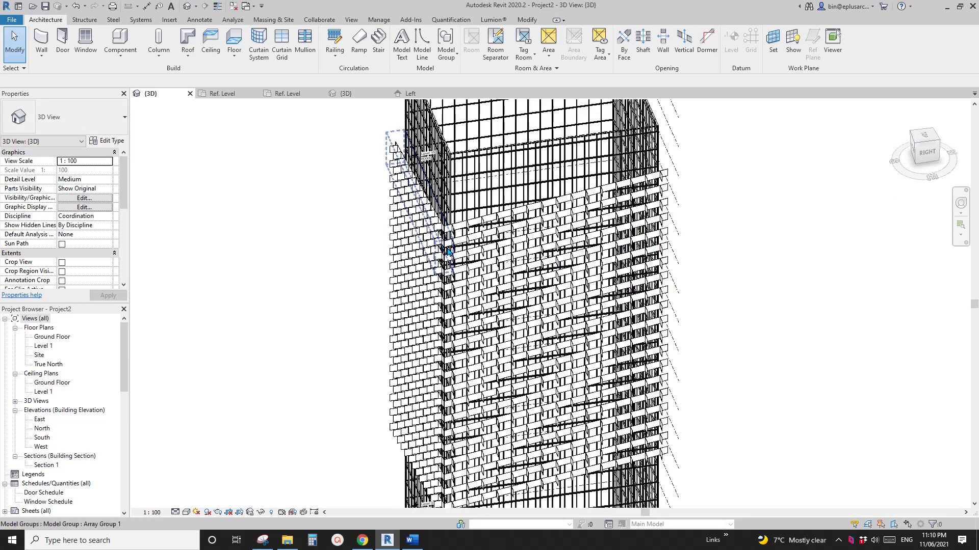
scroll(441, 270, "up", 2)
left_click(437, 261)
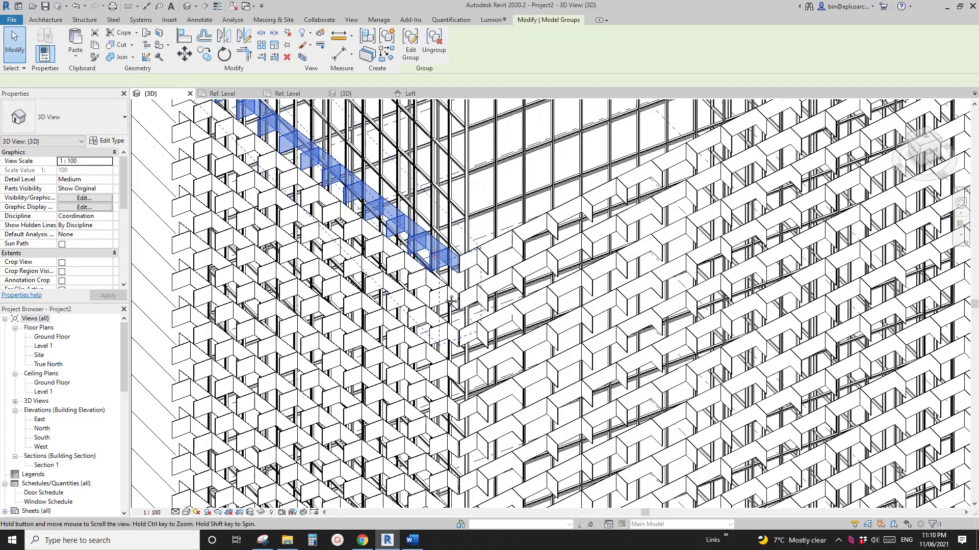
middle_click_drag(376, 251, 432, 241, "shift")
key("Escape")
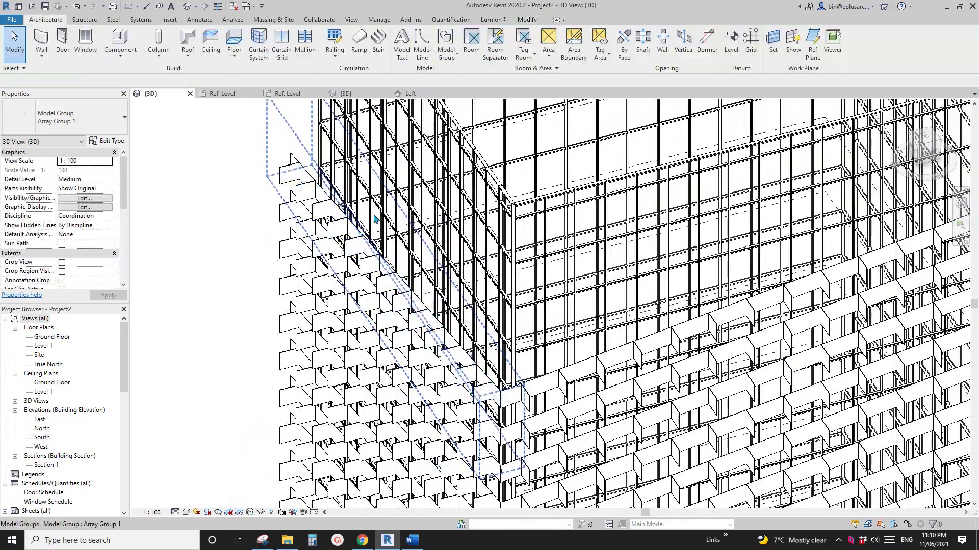
- In the family's 3D view, edit the array group and flip the end panel's work plane, removing the conflicting constraints
left_click(350, 94)
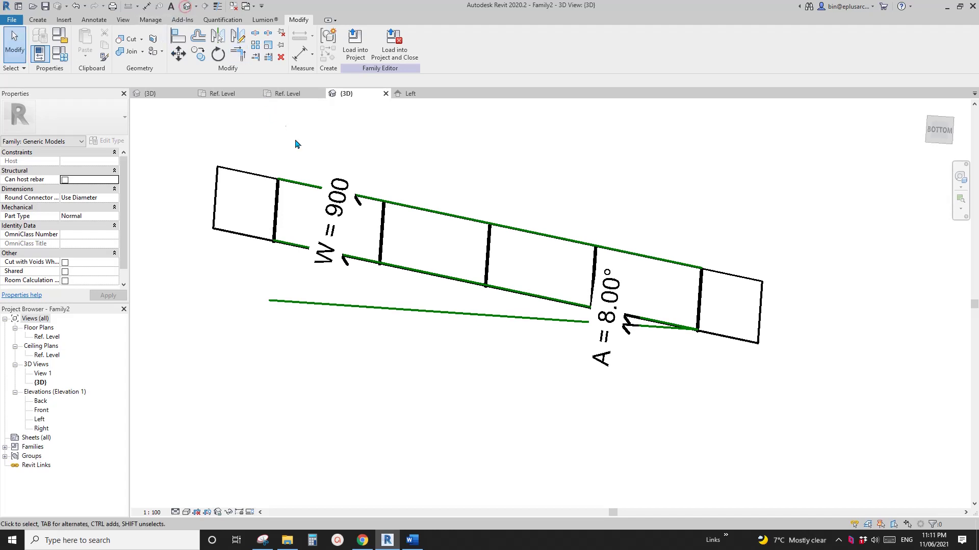
scroll(372, 219, "down", 1)
middle_click_drag(367, 246, 384, 168, "shift")
left_click(289, 344)
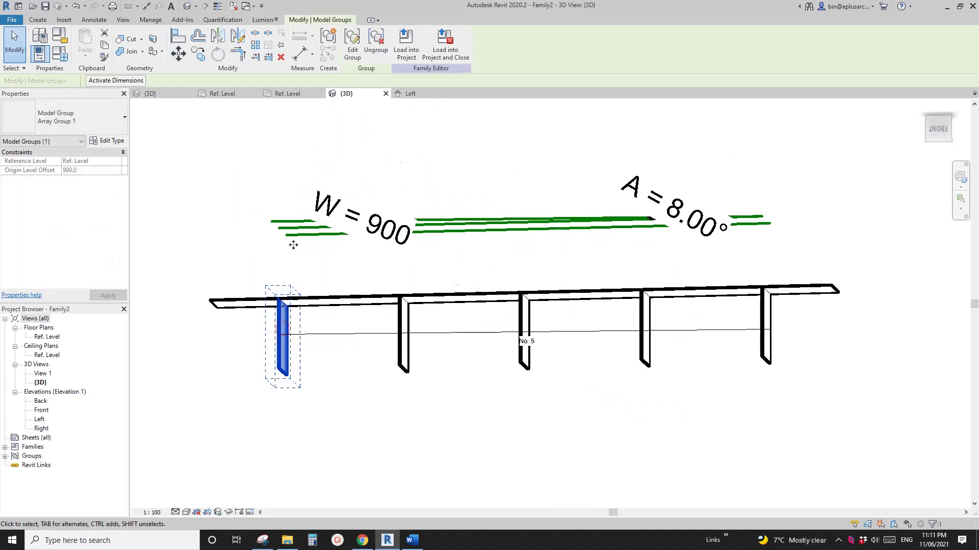
left_click(353, 41)
left_click(282, 323)
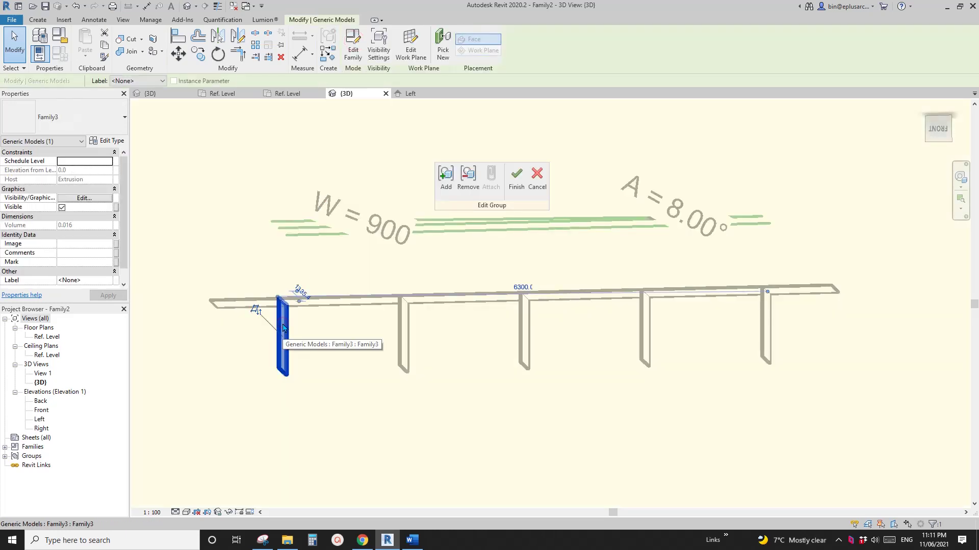
left_click(254, 310)
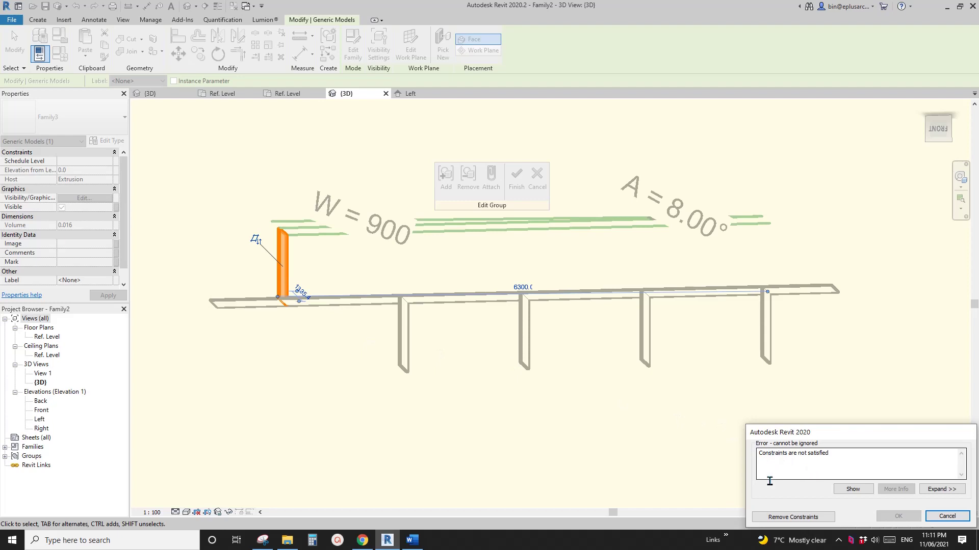
left_click(808, 518)
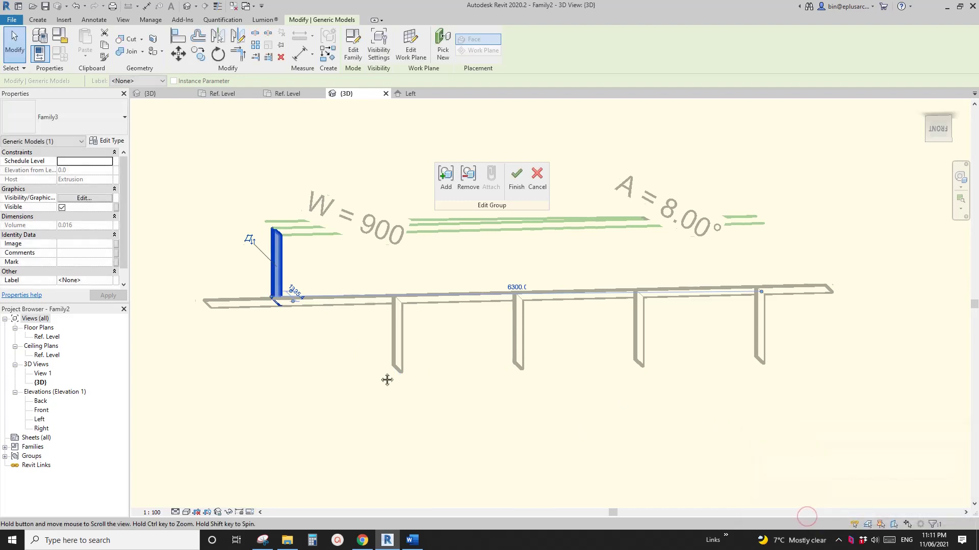
left_click(427, 250)
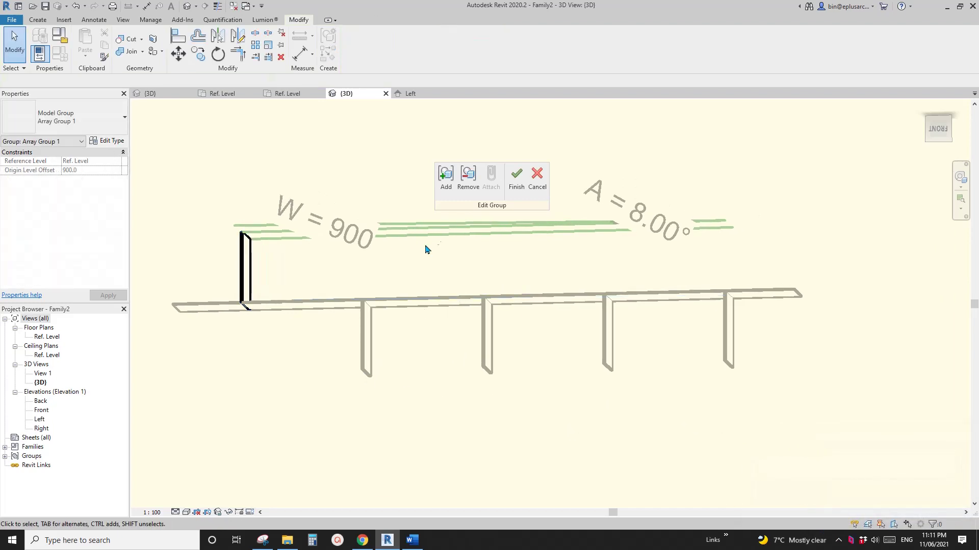
- Try to finish the array group edit with constraints removed, and discard the group changes
left_click(516, 181)
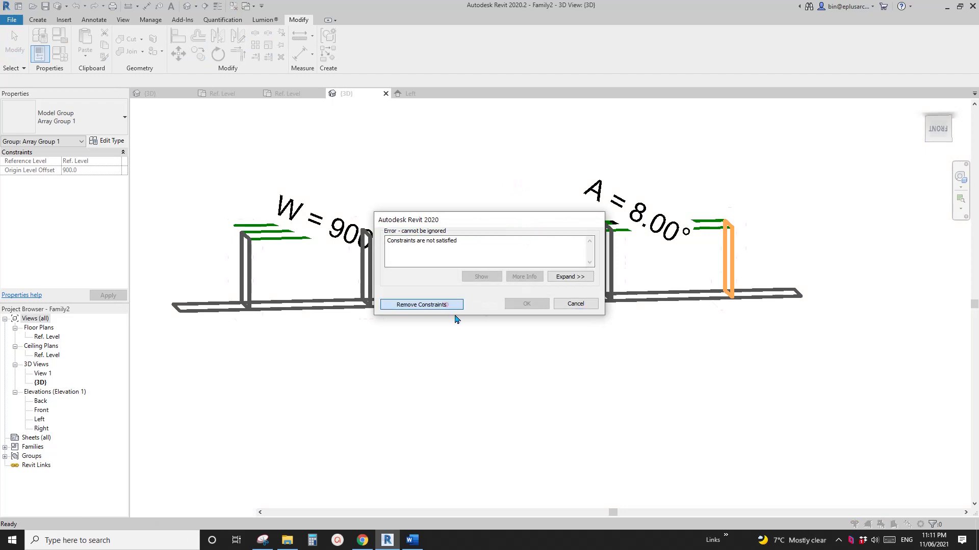
left_click(448, 305)
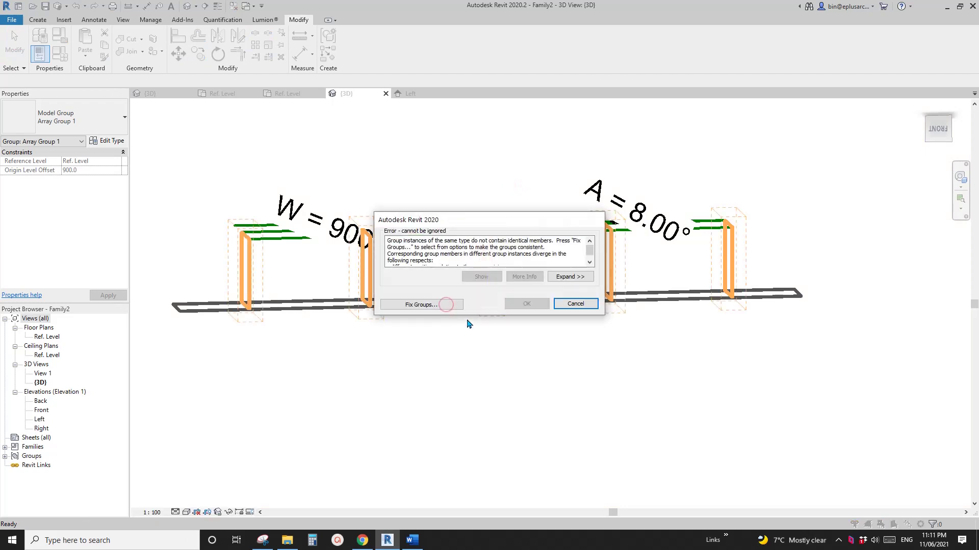
left_click(576, 304)
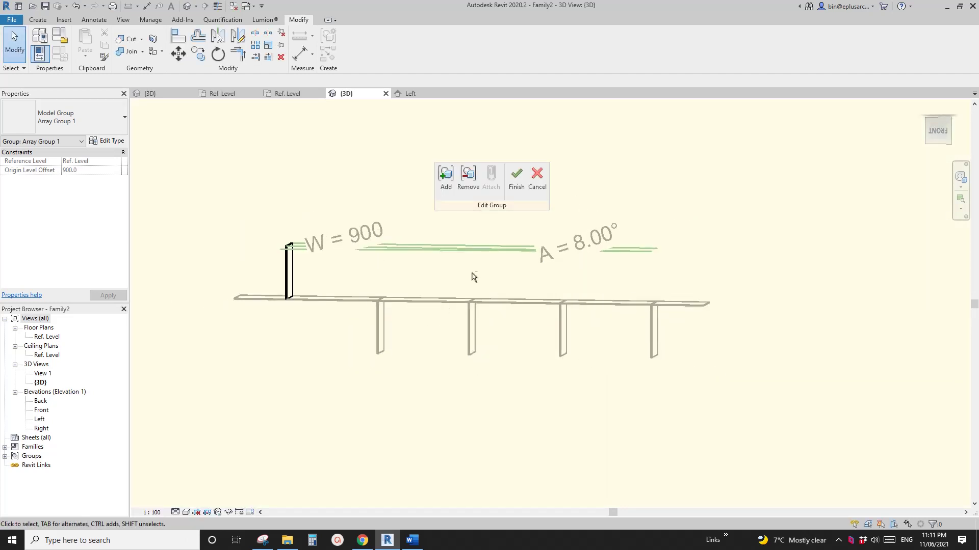
left_click(538, 187)
left_click(510, 279)
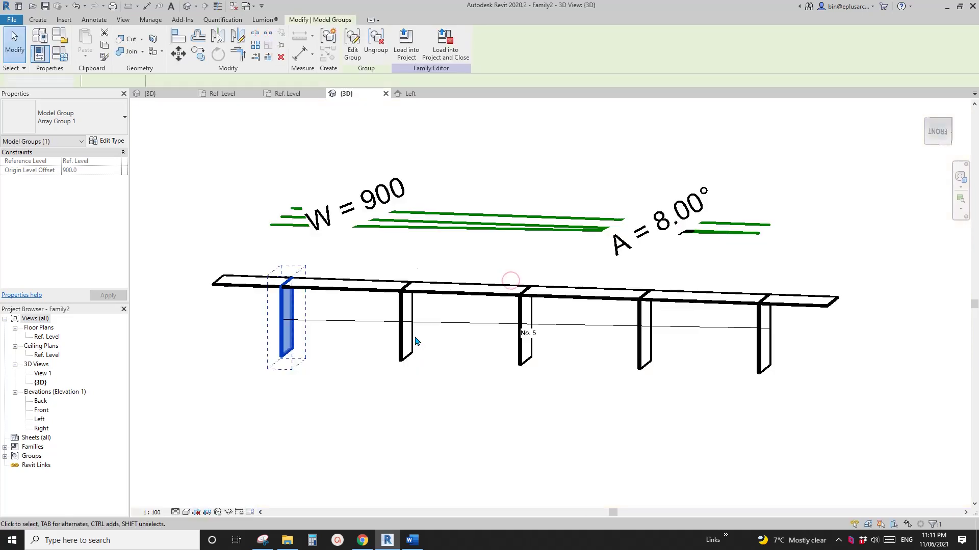
- Delete the other four array panels, keeping only the original end panel
left_click(406, 335)
key("Delete")
left_click(530, 350)
key("Delete")
left_click(649, 356)
key("Delete")
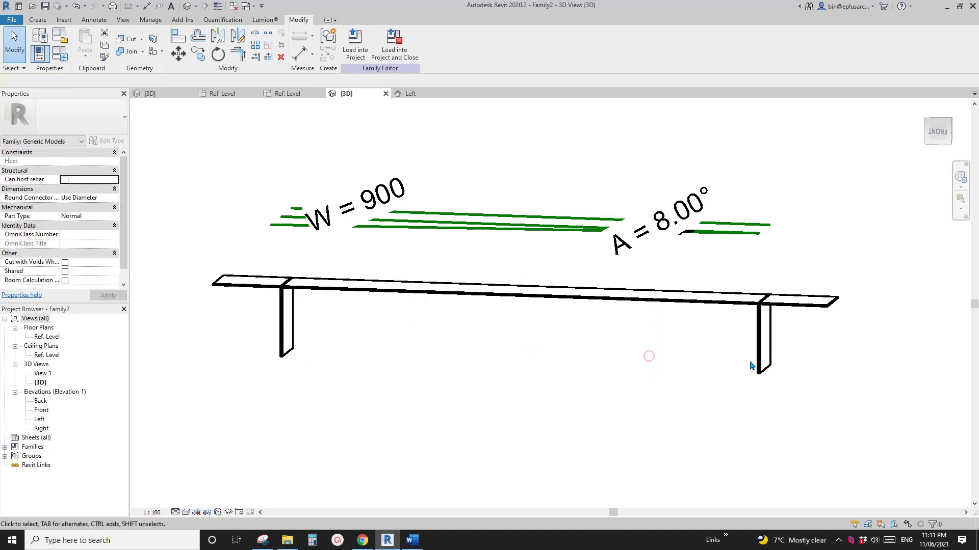
left_click(760, 356)
key("Delete")
- Ungroup the remaining panel and flip its work plane so it stands on the opposite side of the extrusion
left_click(276, 321)
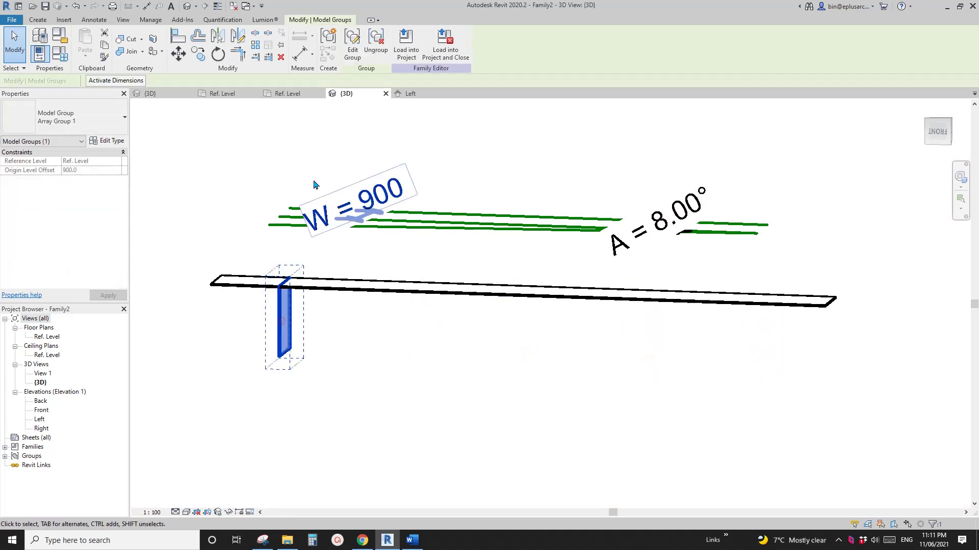
left_click(377, 42)
left_click(287, 314)
left_click(256, 295)
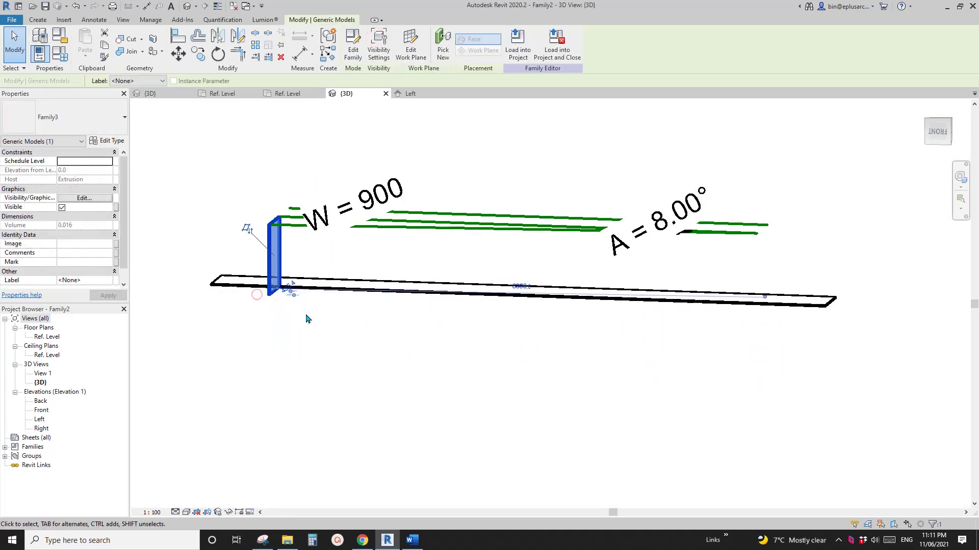
middle_click_drag(295, 302, 212, 257, "shift")
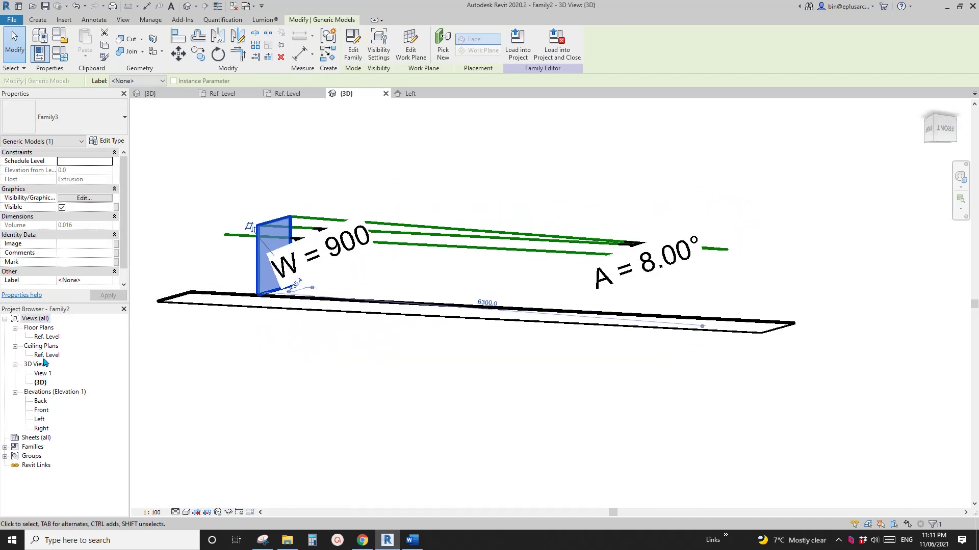
- In the Ref. Level floor plan, align and lock the flipped panel's end to the x reference plane, removing the conflicting constraints
left_click(47, 338)
double_click(47, 337)
scroll(547, 294, "up", 3)
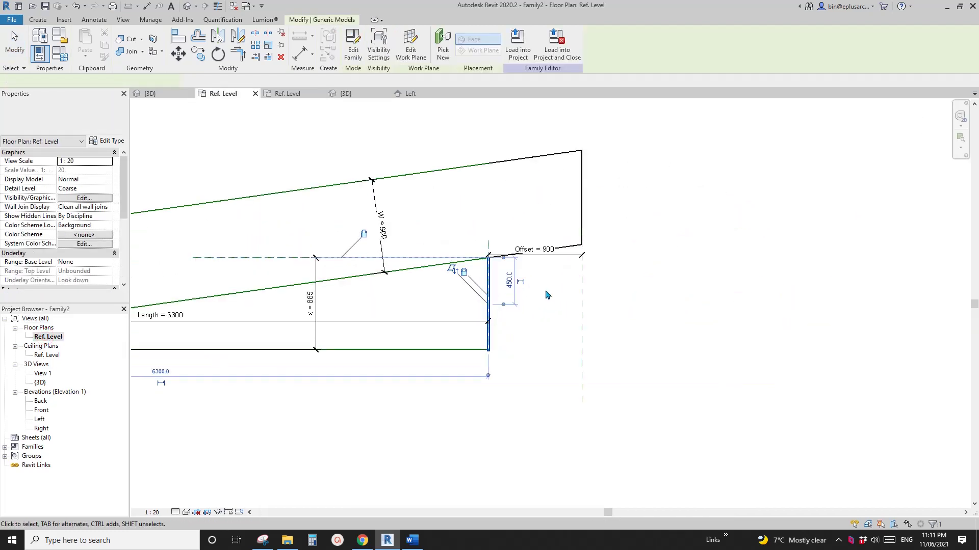
left_click(499, 293)
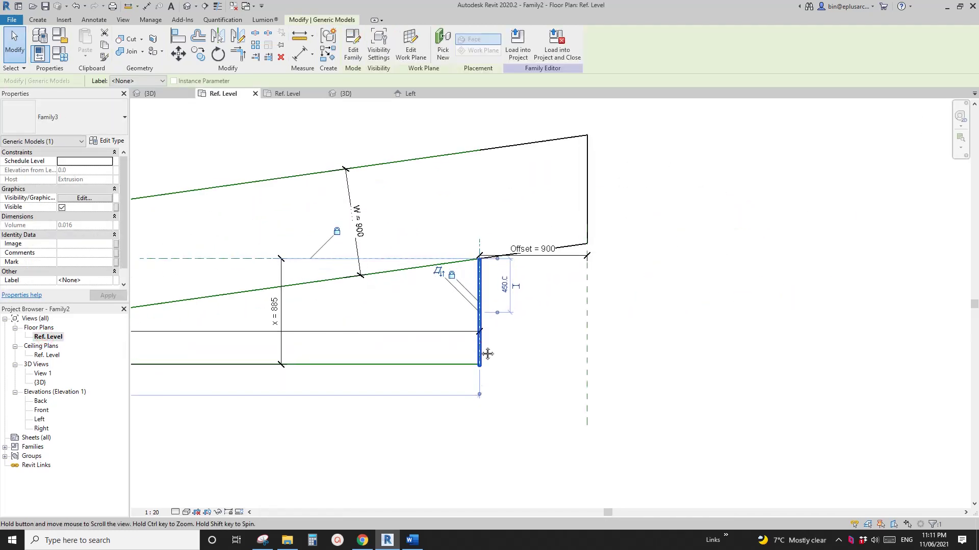
key("l")
key("Escape")
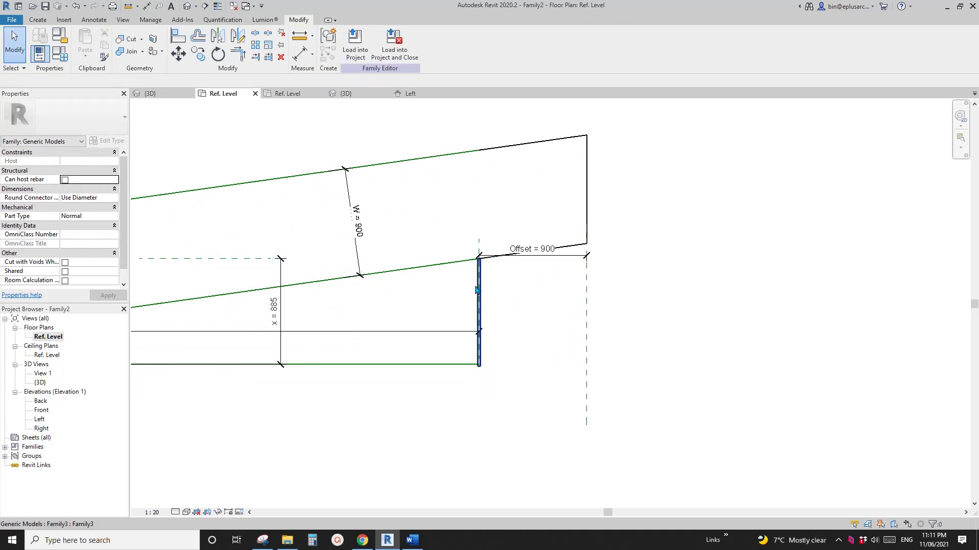
left_click(477, 286)
key("l")
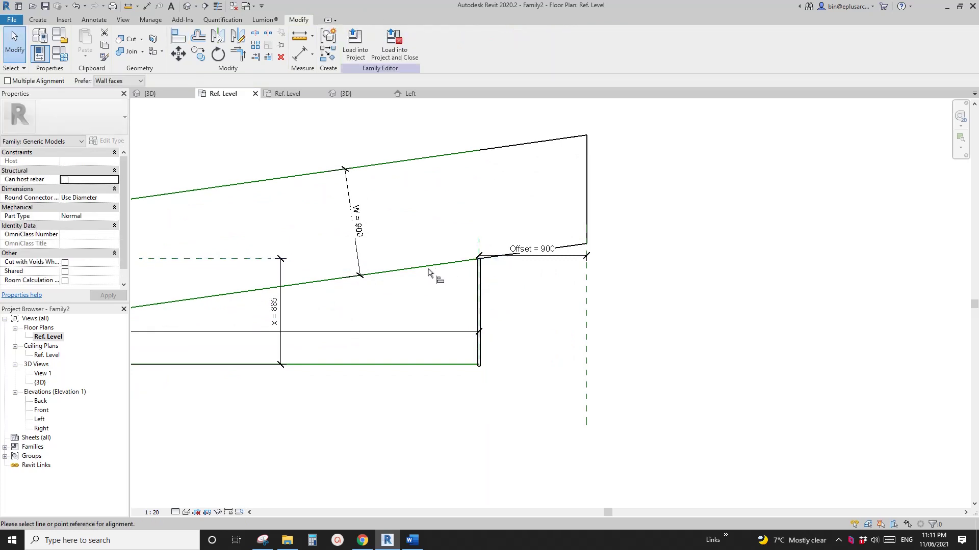
middle_click_drag(370, 294, 711, 296)
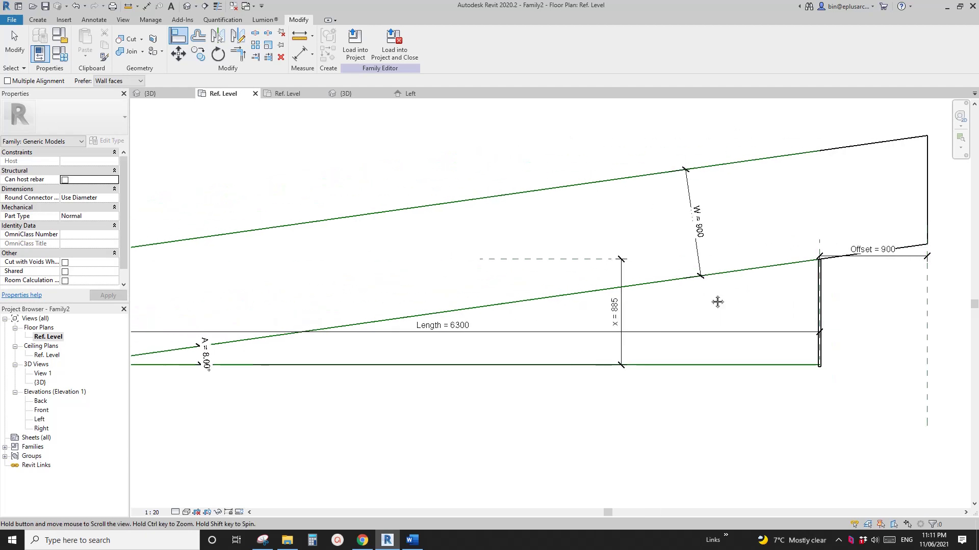
left_click(815, 370)
left_click(815, 518)
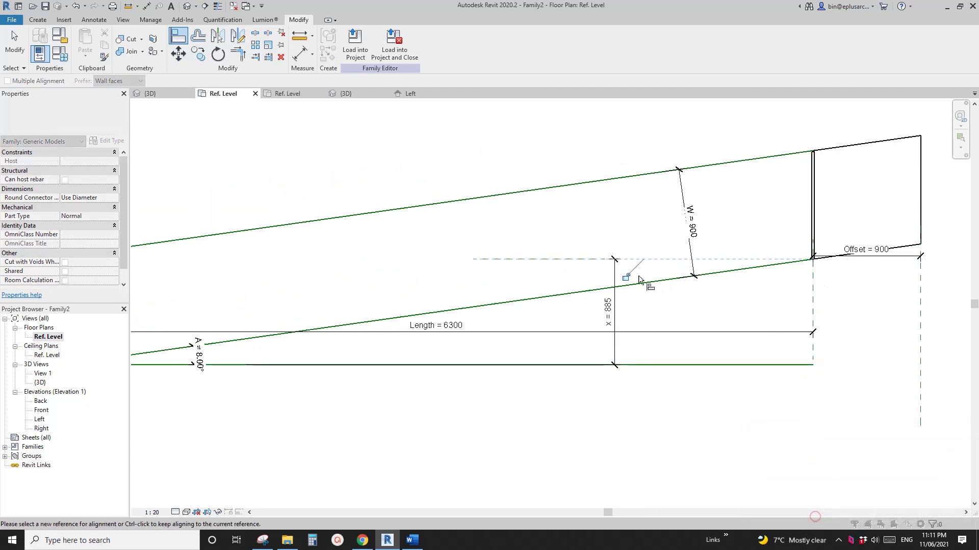
middle_click_drag(779, 328, 656, 359)
key("Escape")
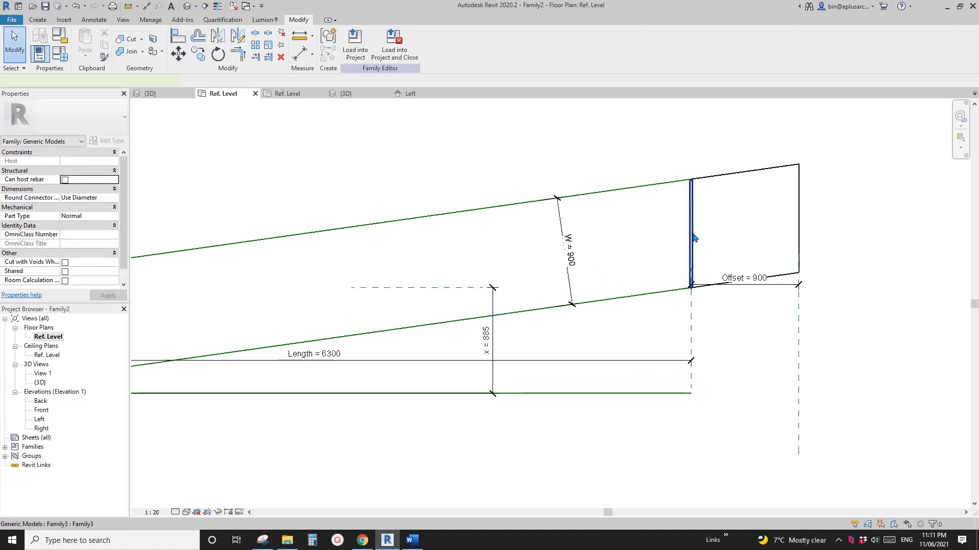
- Create a linear, grouped and associated array of 2 panels from the aligned panel towards the other end of Length
left_click(692, 248)
scroll(598, 291, "down", 2)
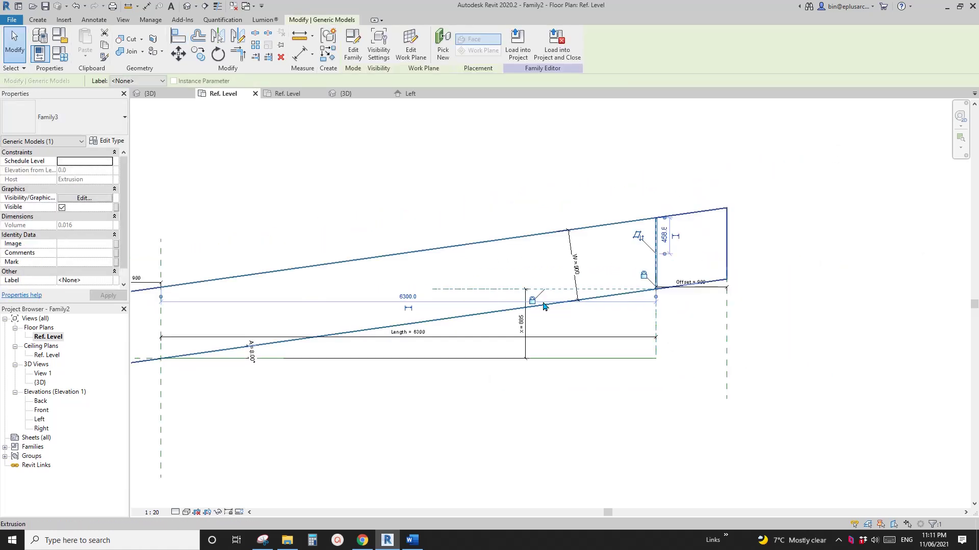
middle_click_drag(544, 305, 621, 290)
key("a")
key("r")
left_click(732, 242)
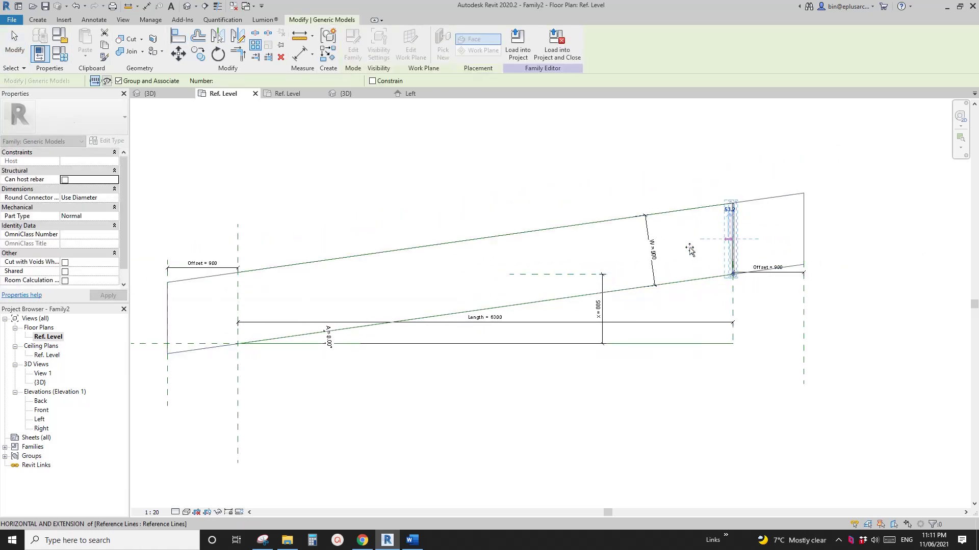
middle_click_drag(300, 318, 467, 328)
scroll(488, 252, "up", 2)
left_click(463, 244)
key("Return")
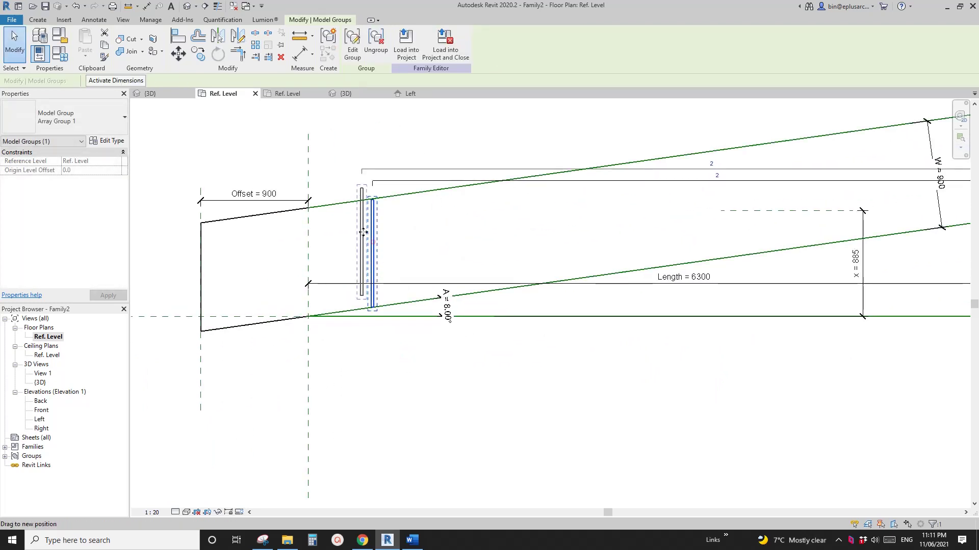
- Align and lock the second array panel to the vertical reference plane at the start of Length and to the horizontal base reference plane
key("a")
key("l")
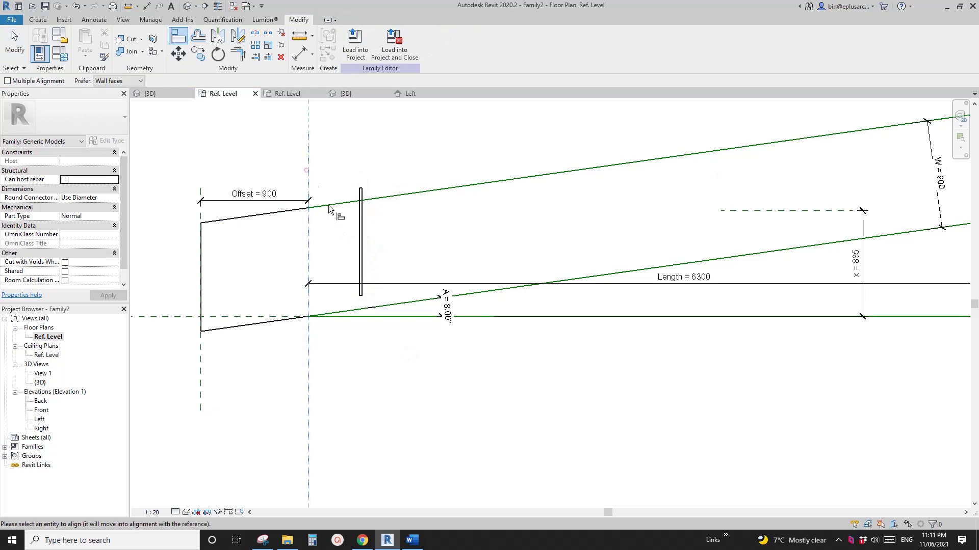
left_click(360, 254)
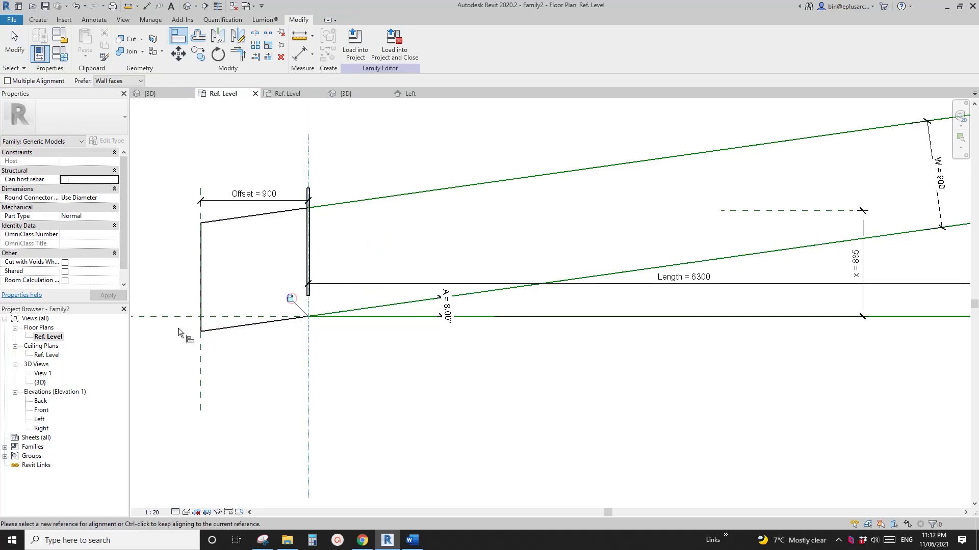
left_click(253, 312)
left_click(309, 301)
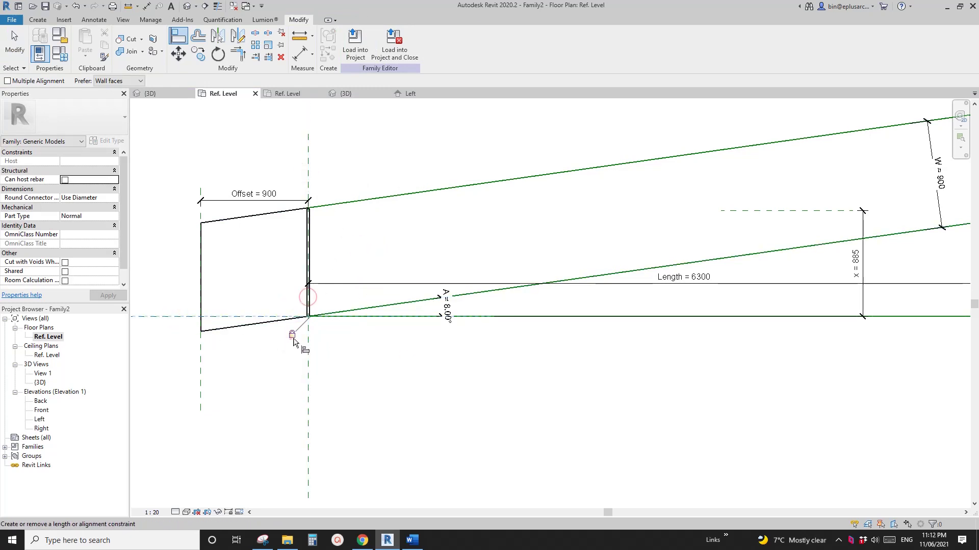
key("Escape")
- Label the panel array with the existing No. parameter, defined as roundup(Length / spacing) + 1
left_click(313, 239)
scroll(312, 240, "down", 2)
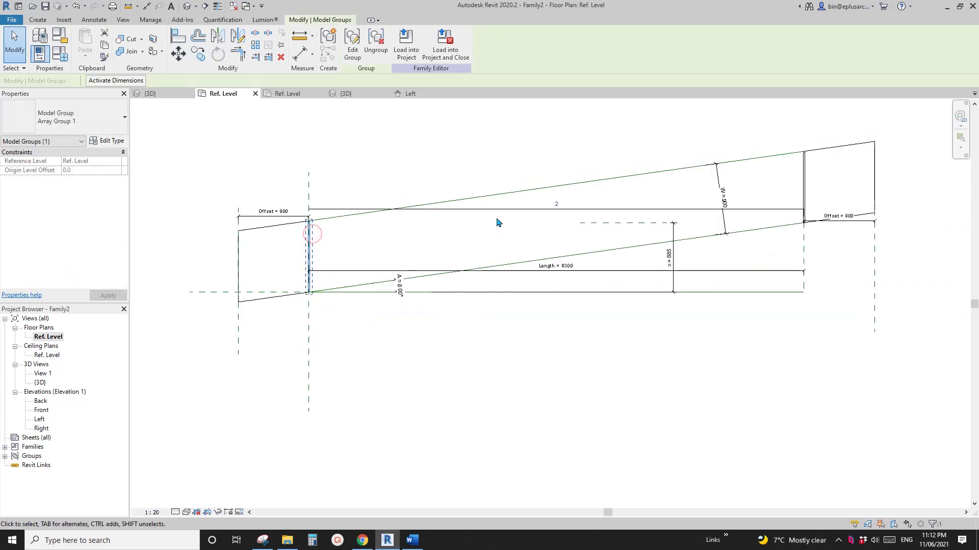
left_click(499, 210)
left_click(173, 80)
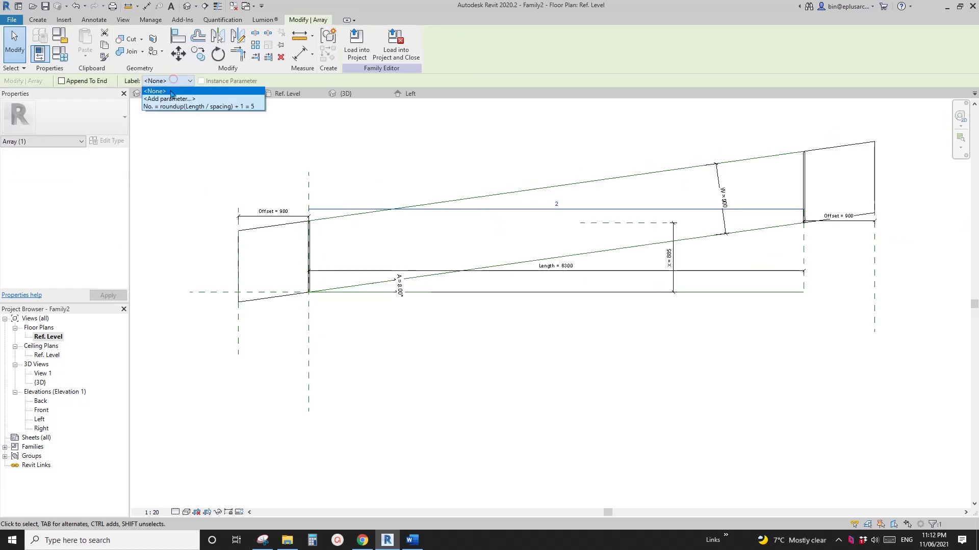
left_click(176, 107)
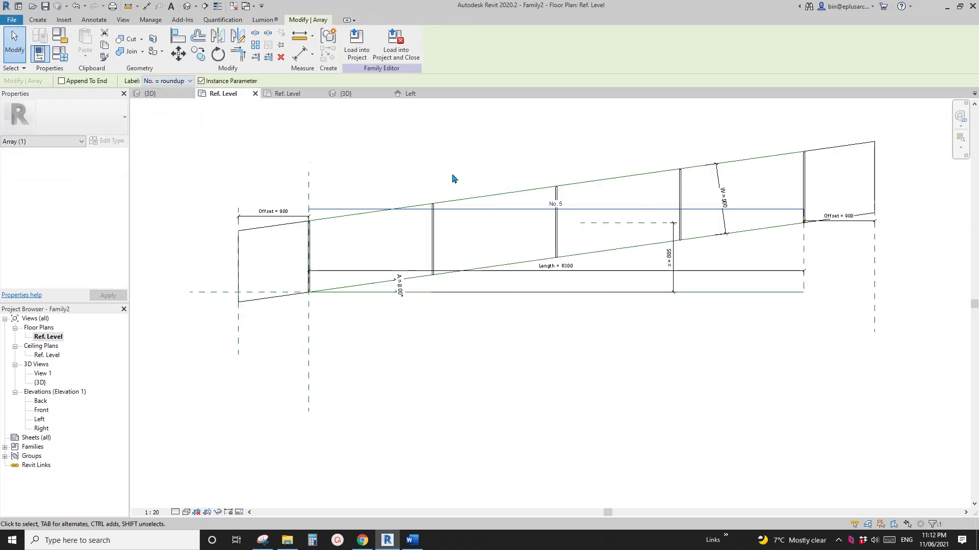
- Load the family into Project2, overwriting the existing version and its parameter values
left_click(364, 47)
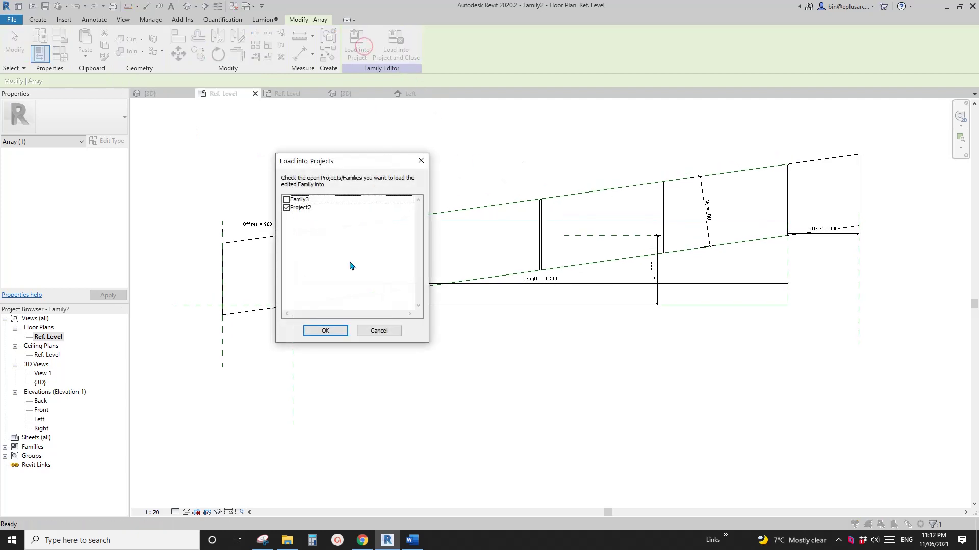
left_click(321, 332)
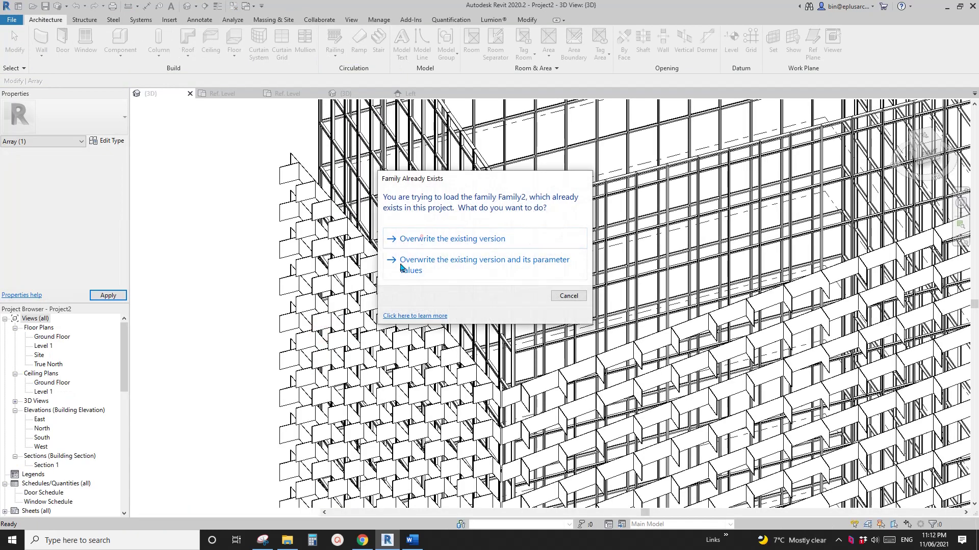
left_click(404, 272)
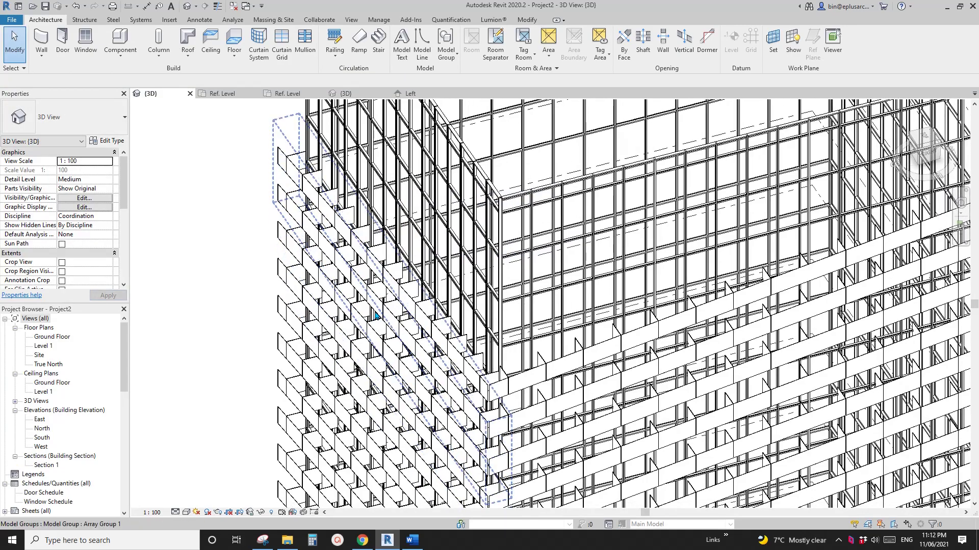
- Examine the orientation and spacing of the reloaded panels on both tower facades from several angles in the 3D view
scroll(376, 316, "down", 1)
middle_click_drag(540, 390, 495, 265)
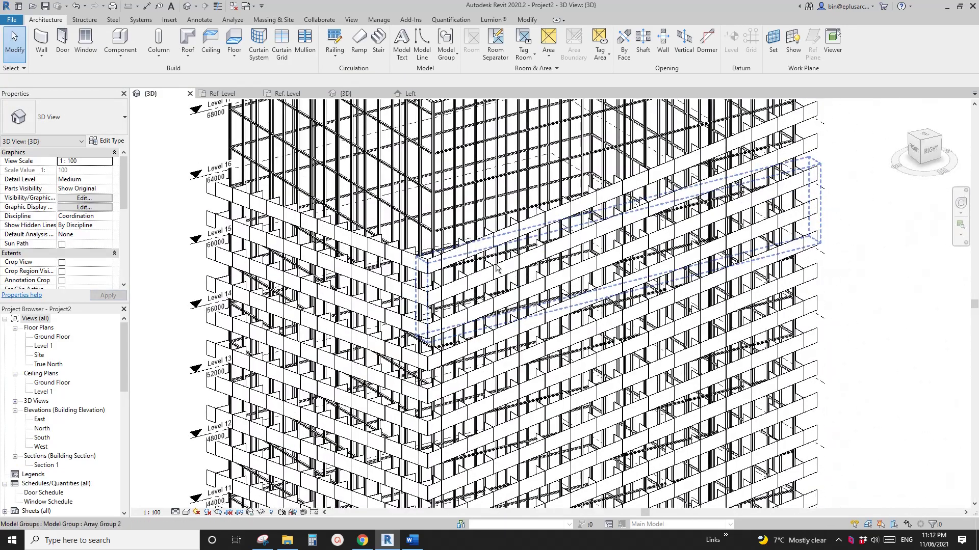
scroll(459, 261, "up", 4)
scroll(421, 285, "down", 2)
middle_click_drag(422, 285, 585, 334)
scroll(555, 282, "down", 2)
scroll(584, 334, "down", 3)
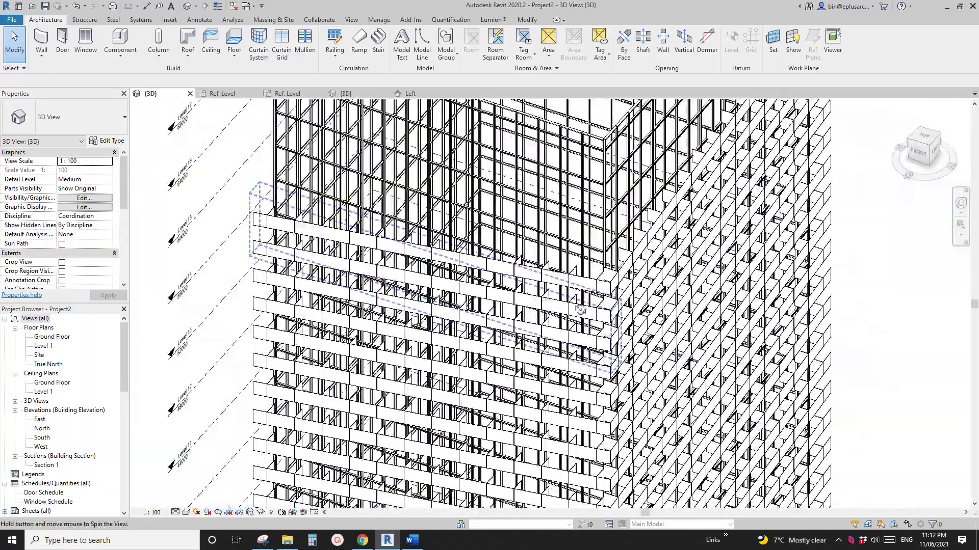
middle_click_drag(492, 312, 461, 303, "shift")
scroll(474, 273, "up", 3)
left_click(473, 269)
scroll(473, 270, "down", 1)
key("Escape")
middle_click_drag(408, 286, 404, 306)
scroll(475, 276, "down", 3)
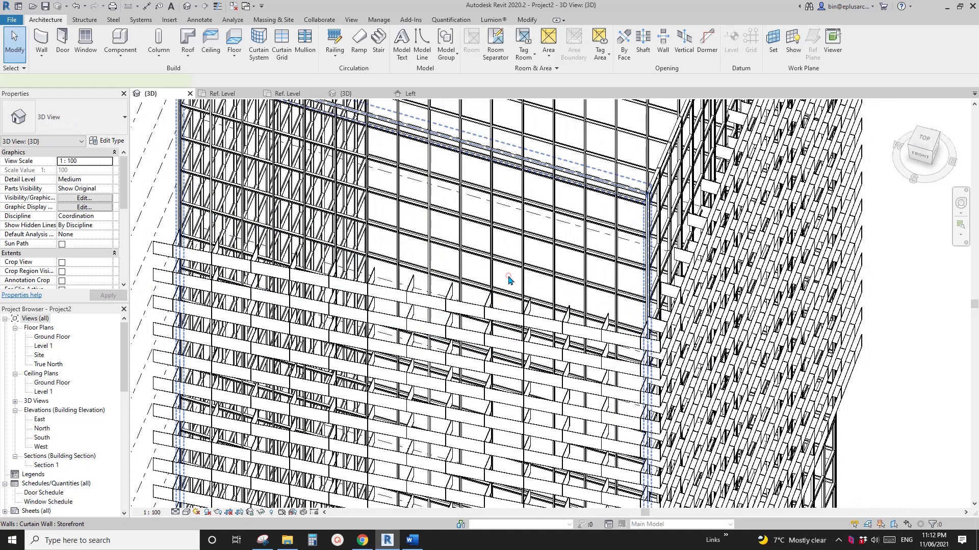
- Check the grid spacing in the type properties of the Storefront curtain wall behind the panels
left_click(508, 280)
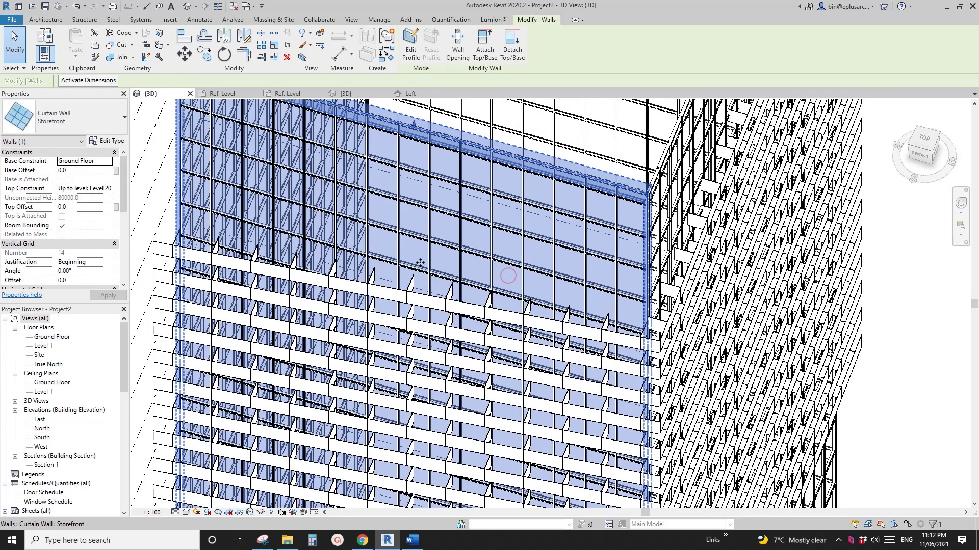
left_click(111, 140)
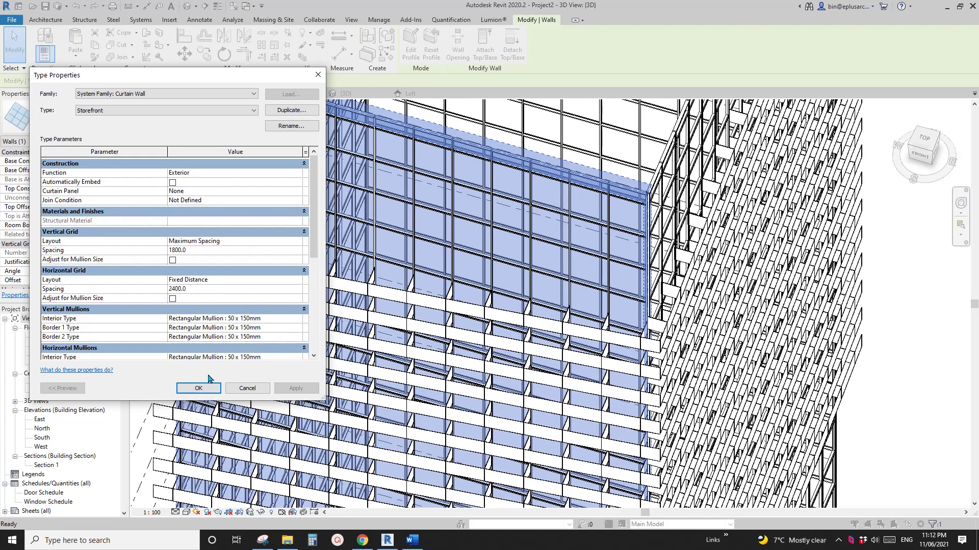
left_click(199, 388)
scroll(359, 356, "down", 1)
middle_click_drag(359, 355, 531, 335, "shift")
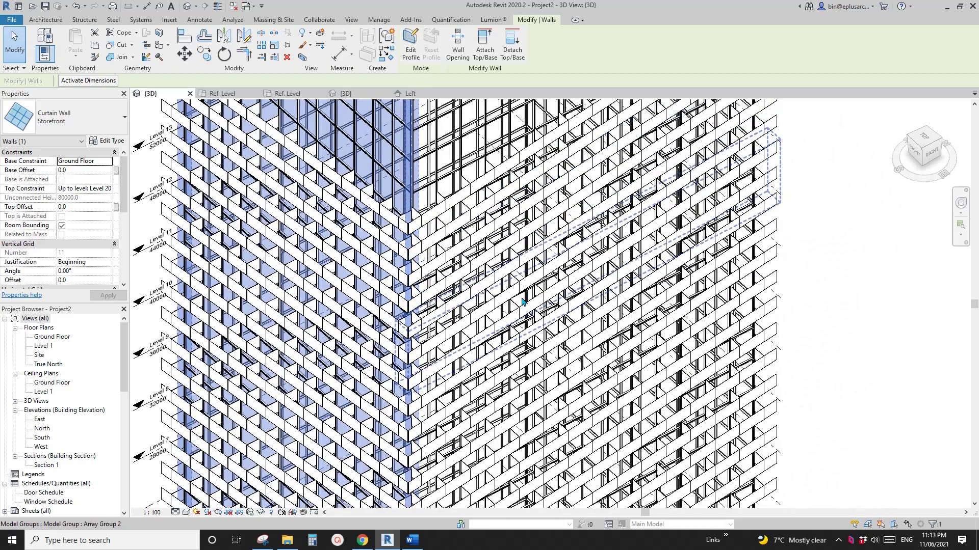
key("Escape")
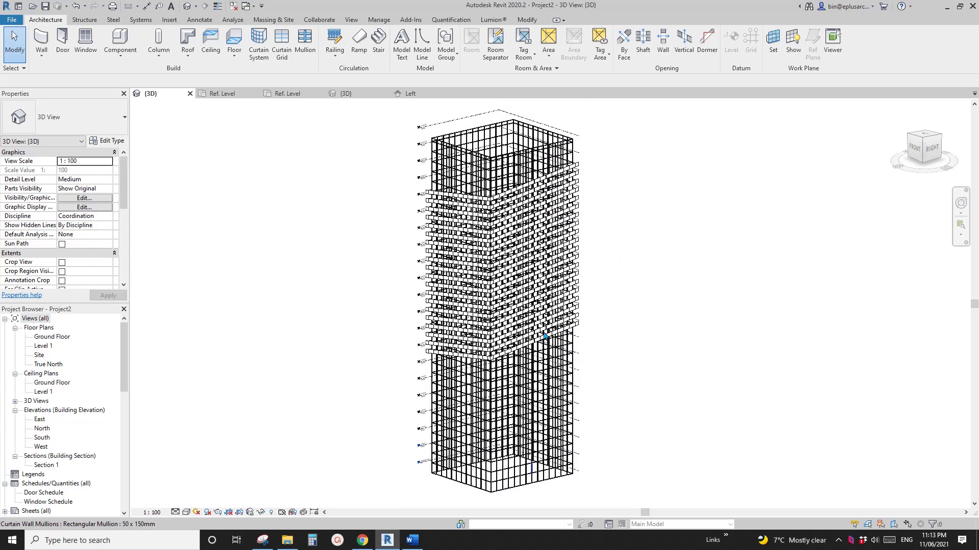
- Examine the panel bands across the whole tower and the array of the uppermost front group
middle_click_drag(533, 174, 580, 331, "shift")
scroll(508, 271, "up", 2)
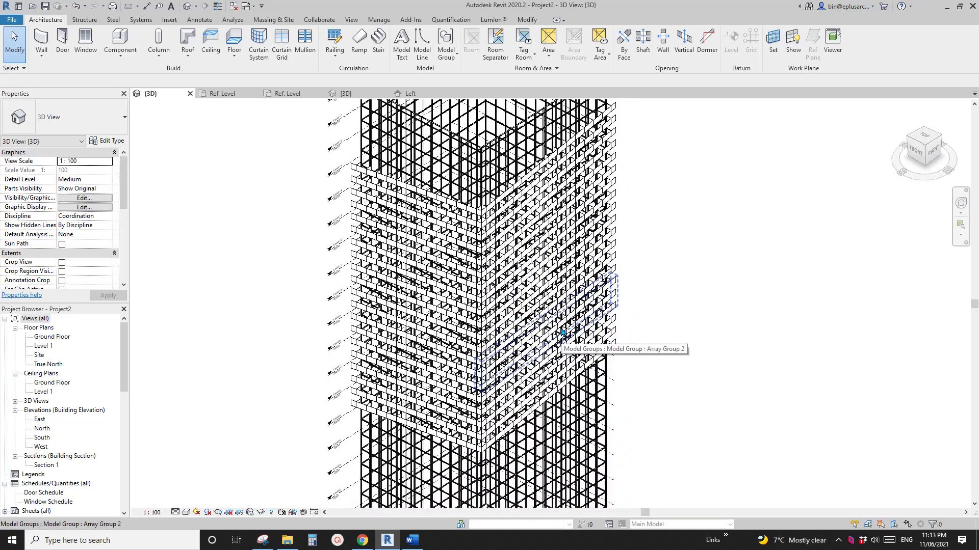
scroll(561, 332, "up", 3)
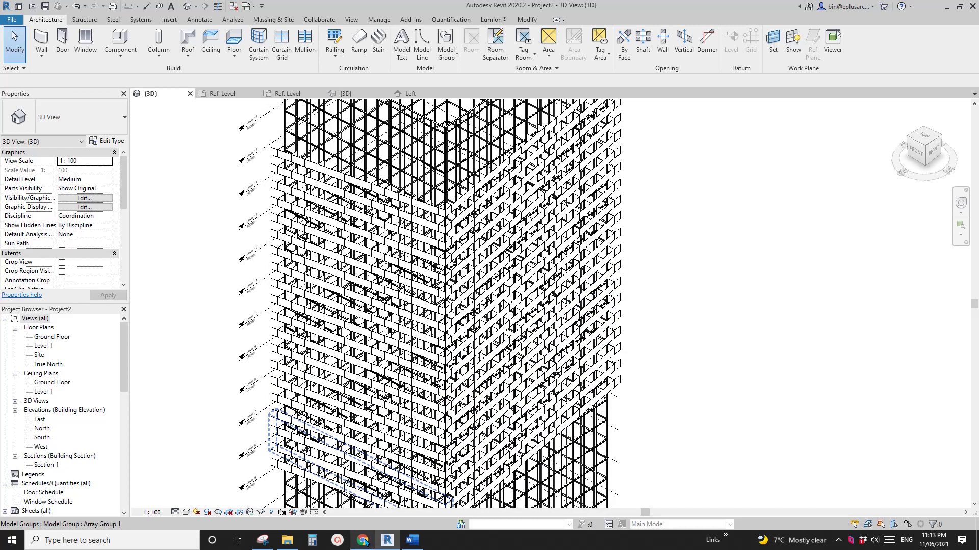
left_click(375, 194)
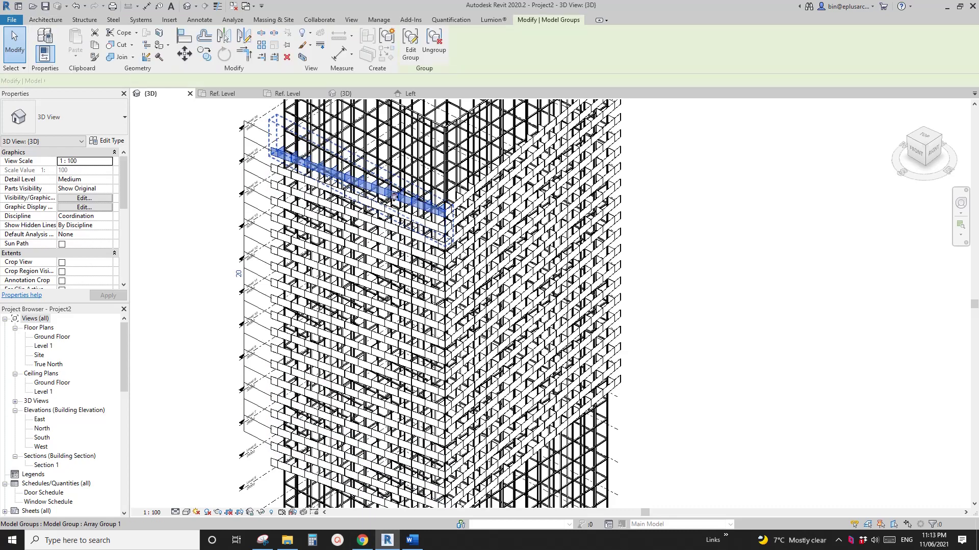
key("Escape")
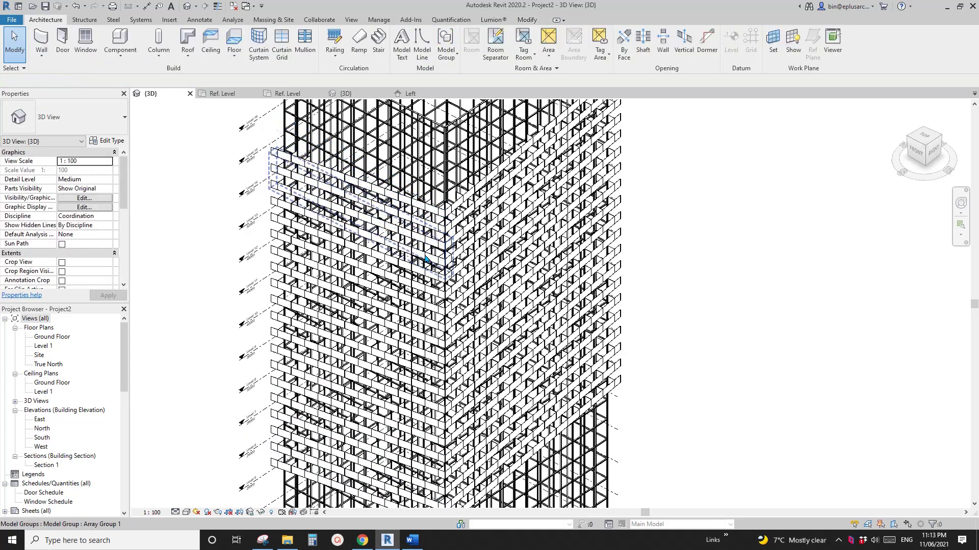
scroll(375, 188, "down", 2)
scroll(529, 286, "down", 1)
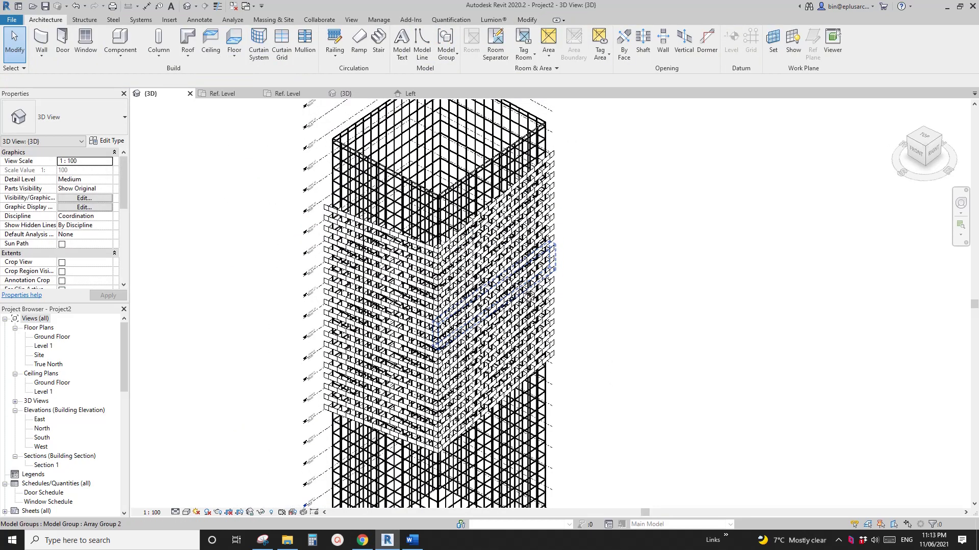
scroll(530, 287, "up", 1)
middle_click_drag(557, 306, 591, 321)
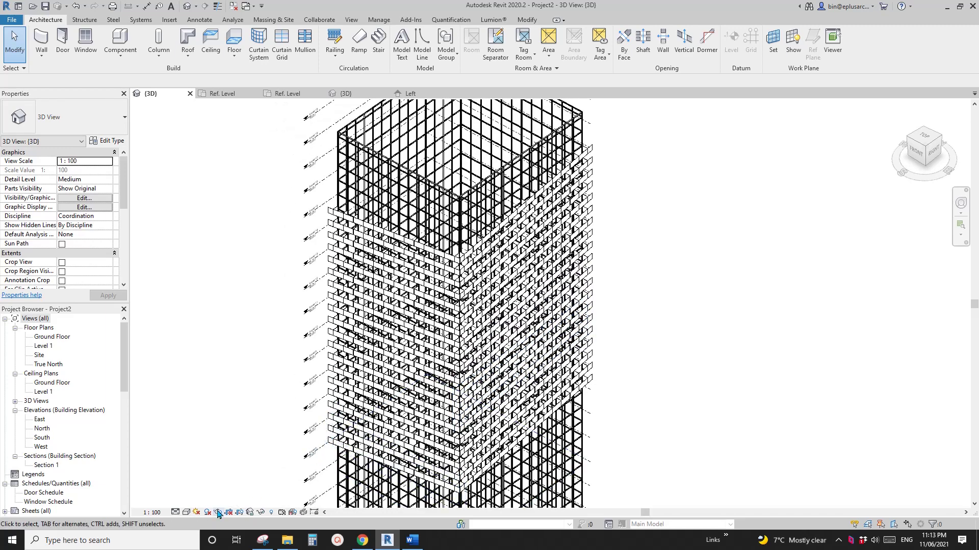
- Turn on shadows in the 3D view and accept the graphic display options with the Hidden Line style
left_click(206, 513)
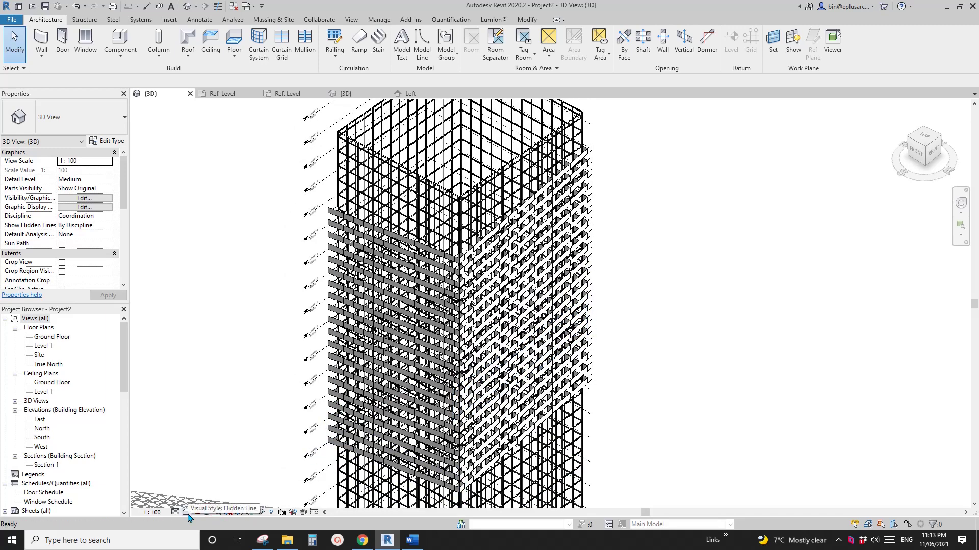
left_click(188, 513)
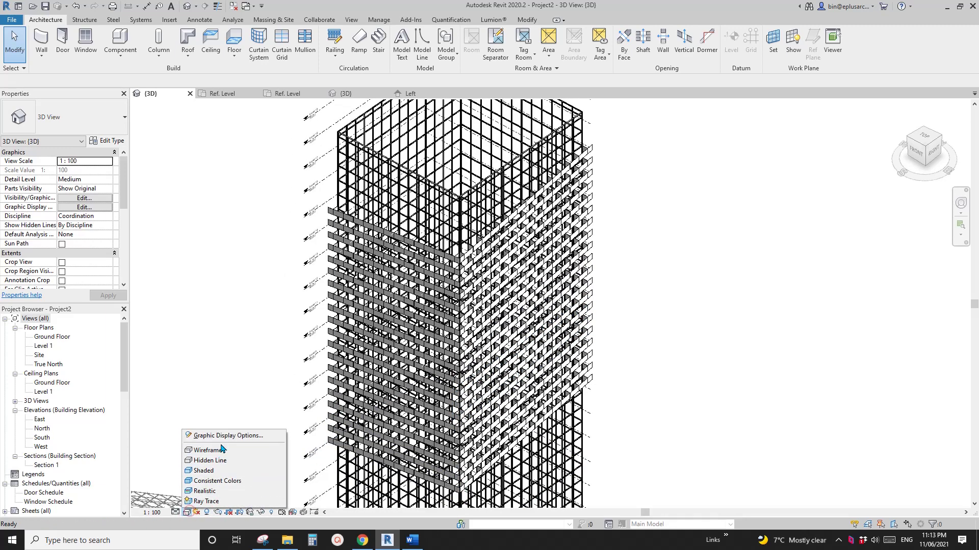
left_click(227, 434)
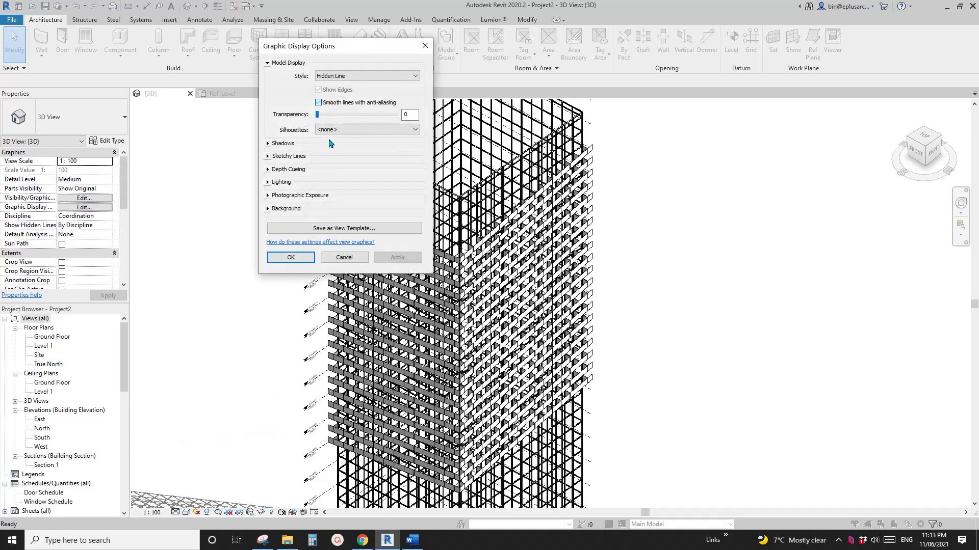
left_click(296, 257)
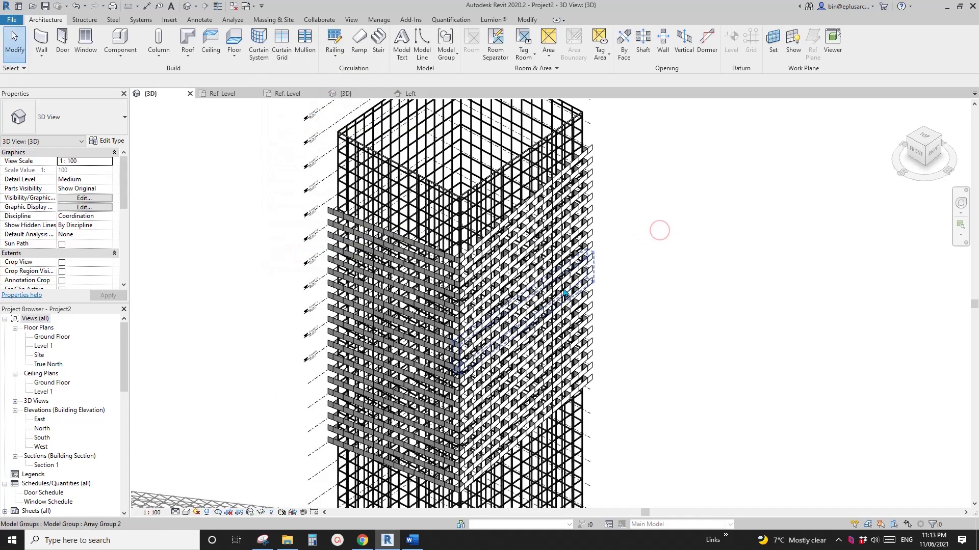
scroll(564, 295, "up", 2)
scroll(564, 294, "up", 1)
middle_click_drag(625, 316, 691, 328)
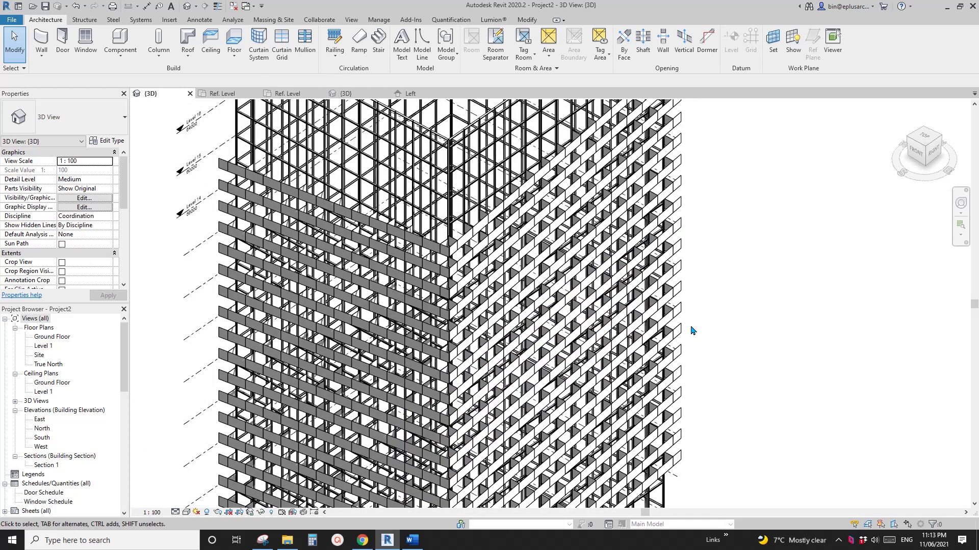